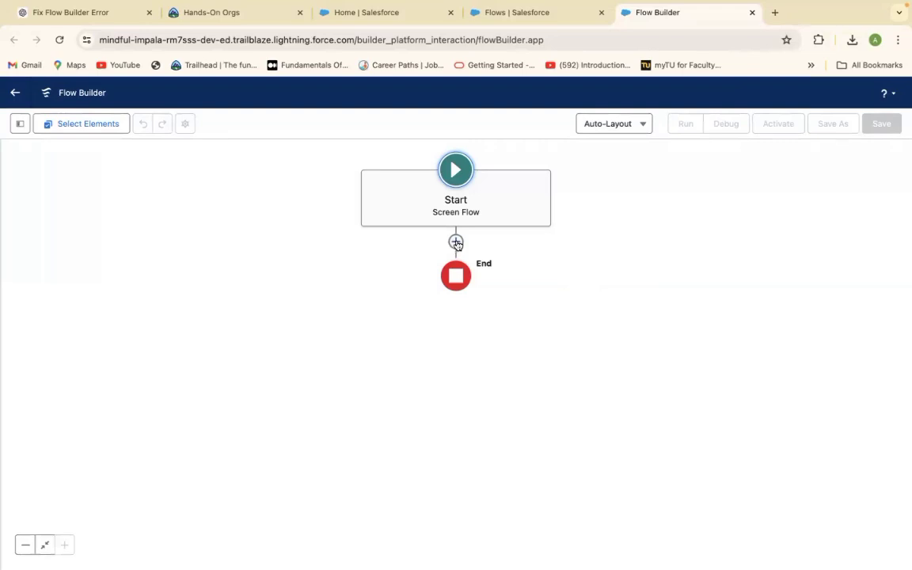
Step: Add a Screen element after Start and label it "Quick Lead Screen" with the API name Quick_Lead_Screen
click(456, 242)
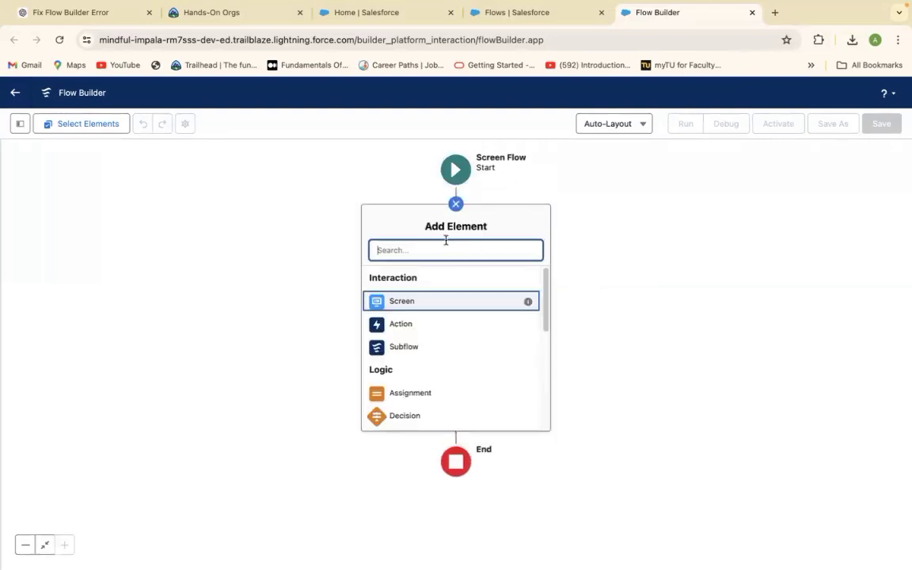
click(411, 304)
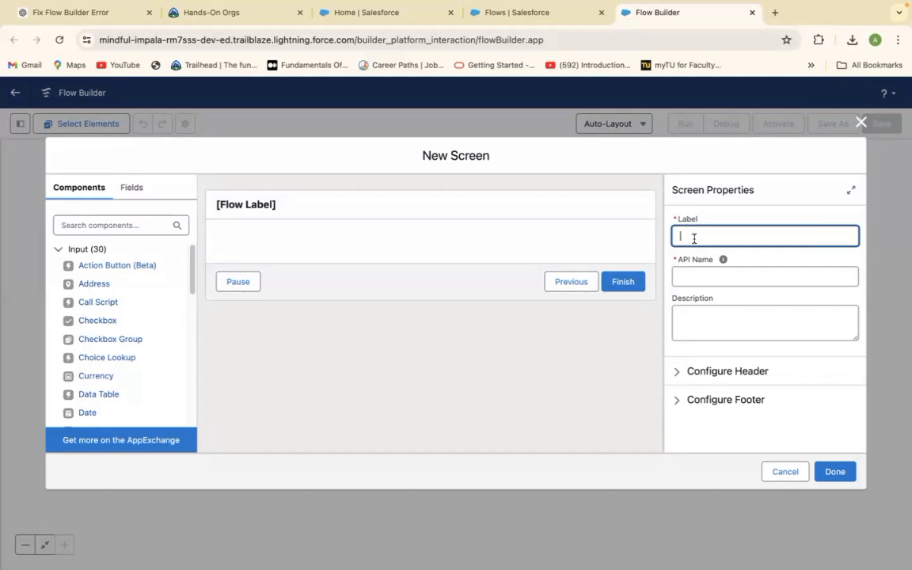
text(Quick Lead Screen)
click(701, 280)
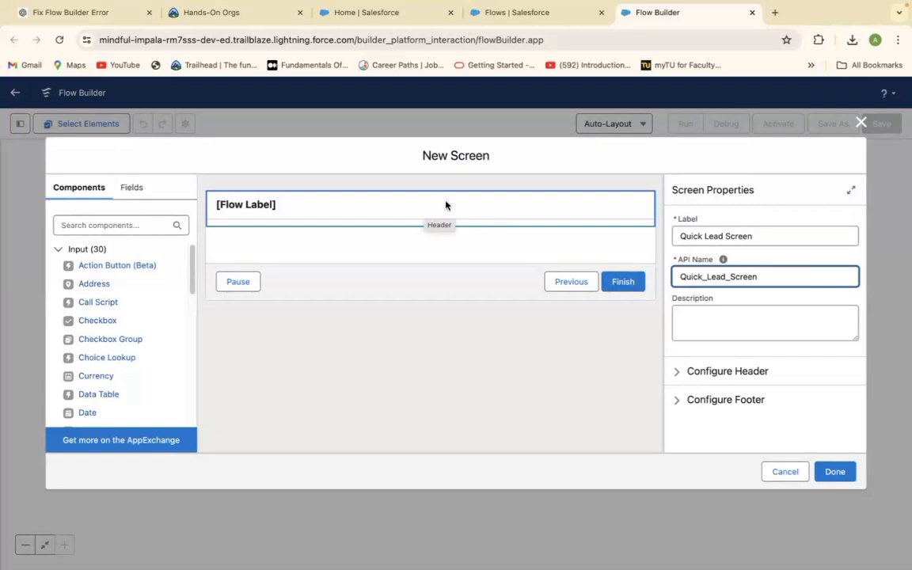
Step: Hide the header of the Quick Lead Screen in its header configuration
click(705, 372)
click(677, 391)
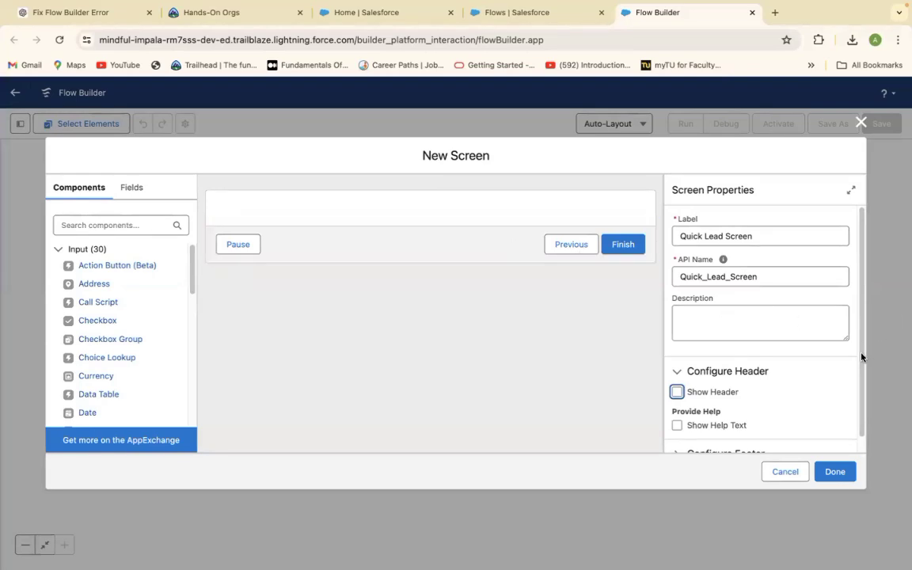
drag(861, 355, 844, 280)
Step: Add a Name input component to the screen and set its API name to "Name"
click(108, 226)
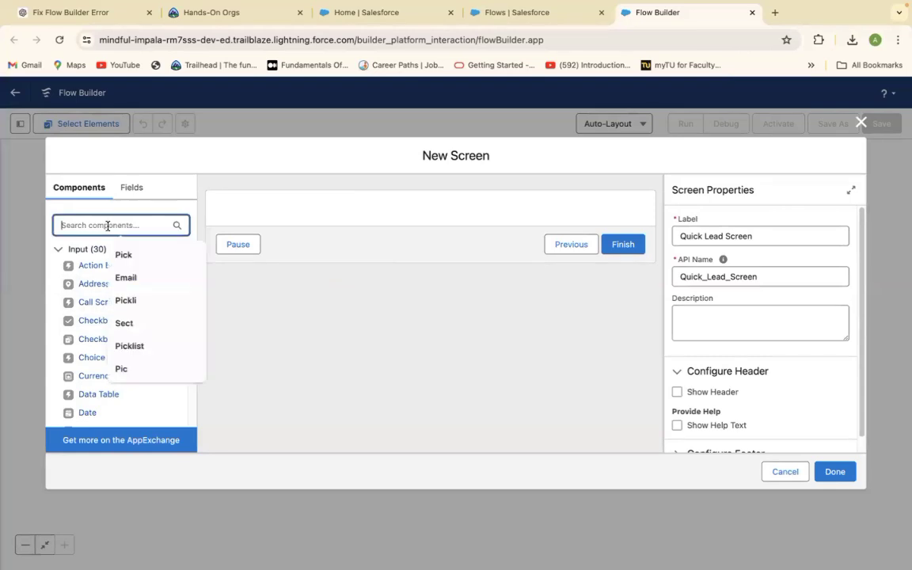
text(Na)
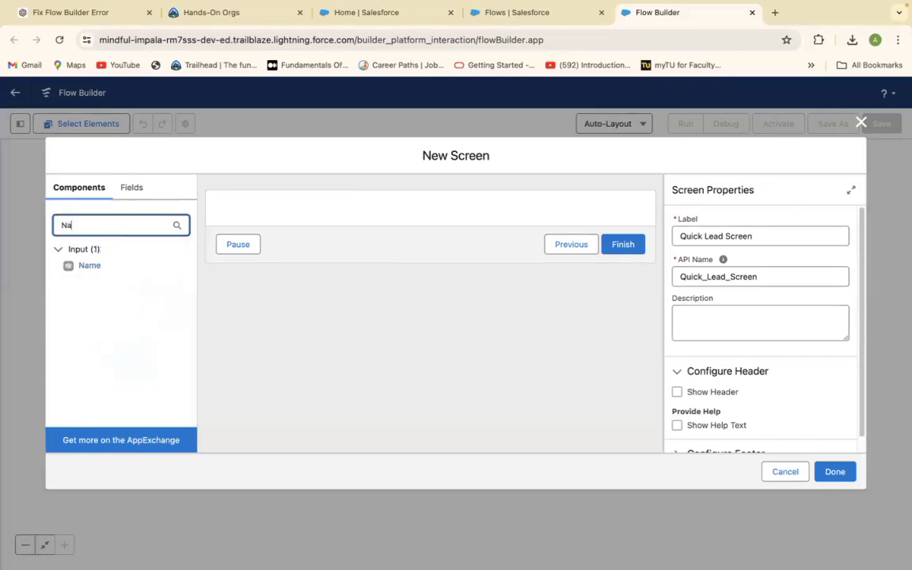
text(me)
drag(91, 266, 328, 207)
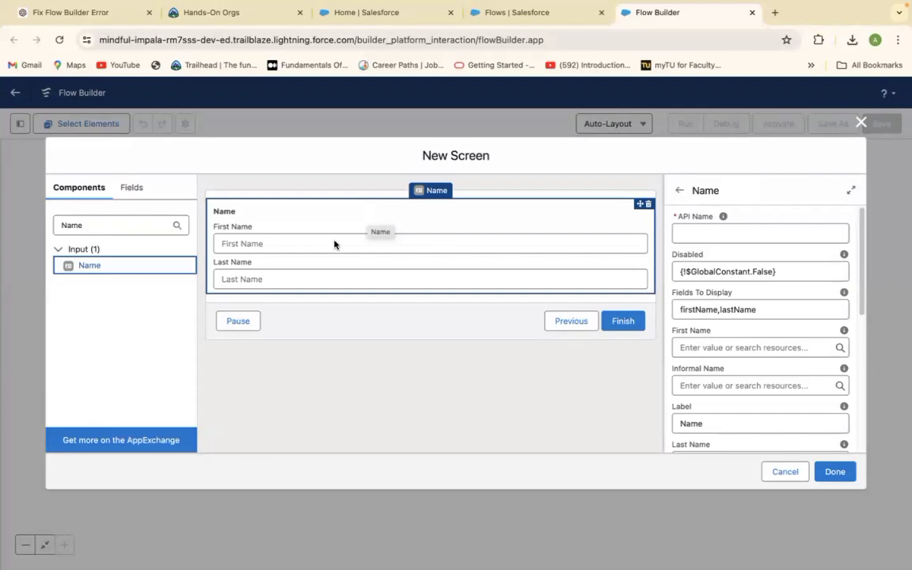
click(692, 234)
text(Name)
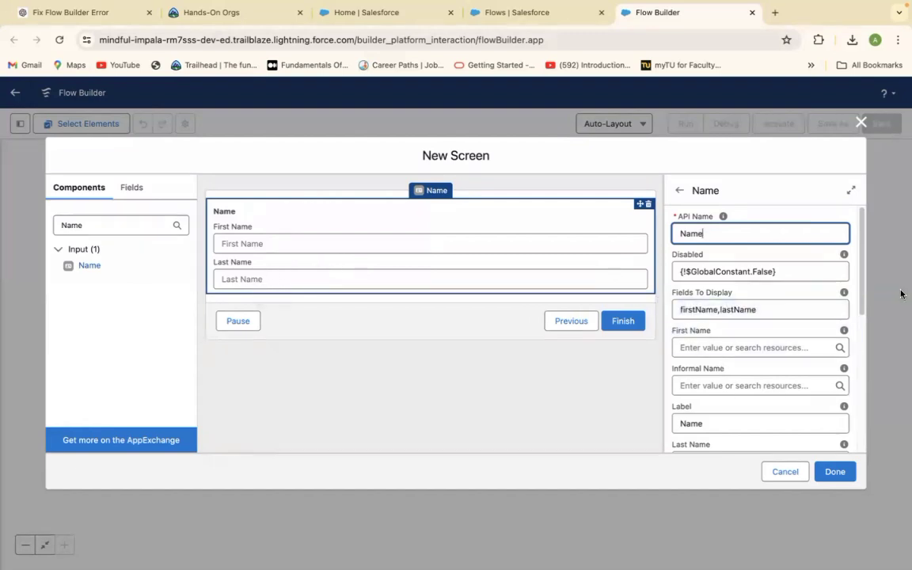
drag(861, 299, 864, 247)
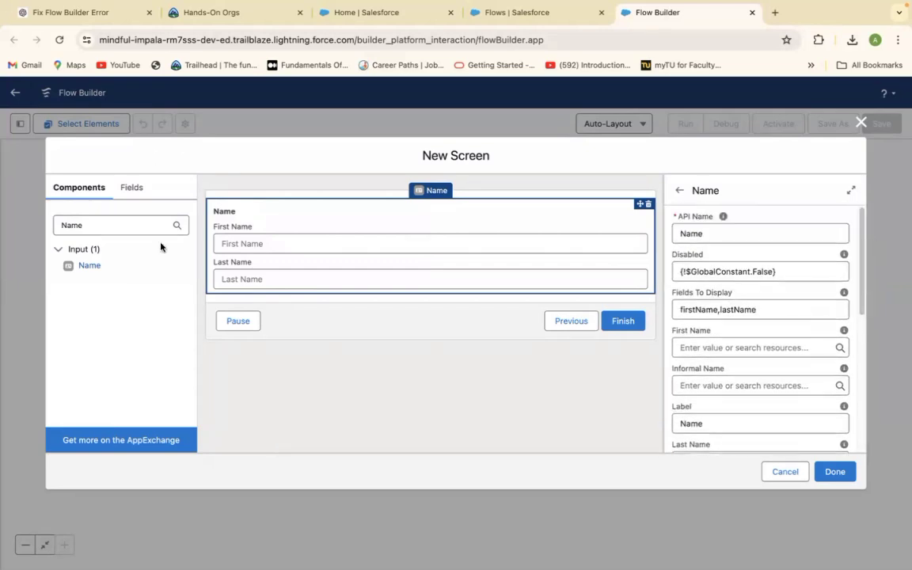
click(106, 221)
key(BackSpace)
key(BackSpace)
key(BackSpace)
key(BackSpace)
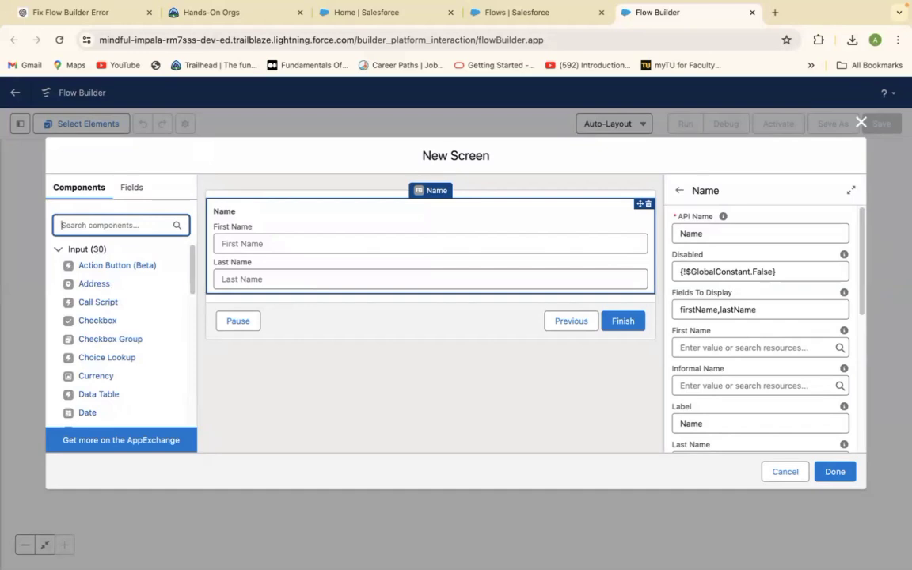
text(Text)
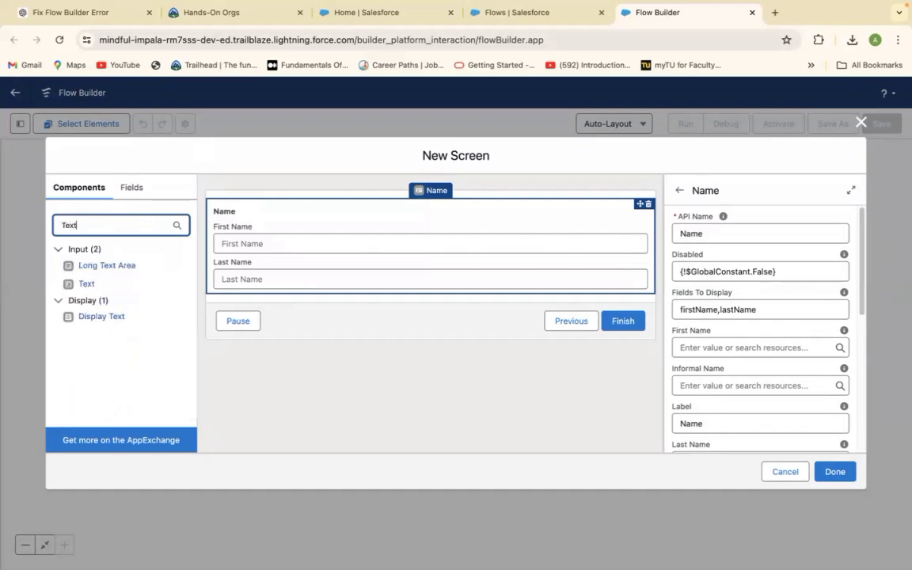
drag(75, 284, 331, 296)
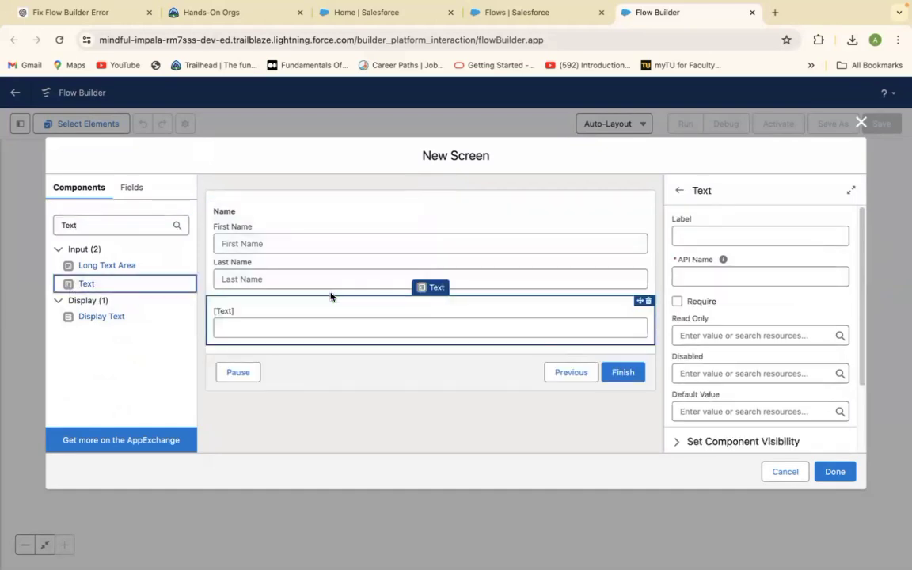
click(649, 301)
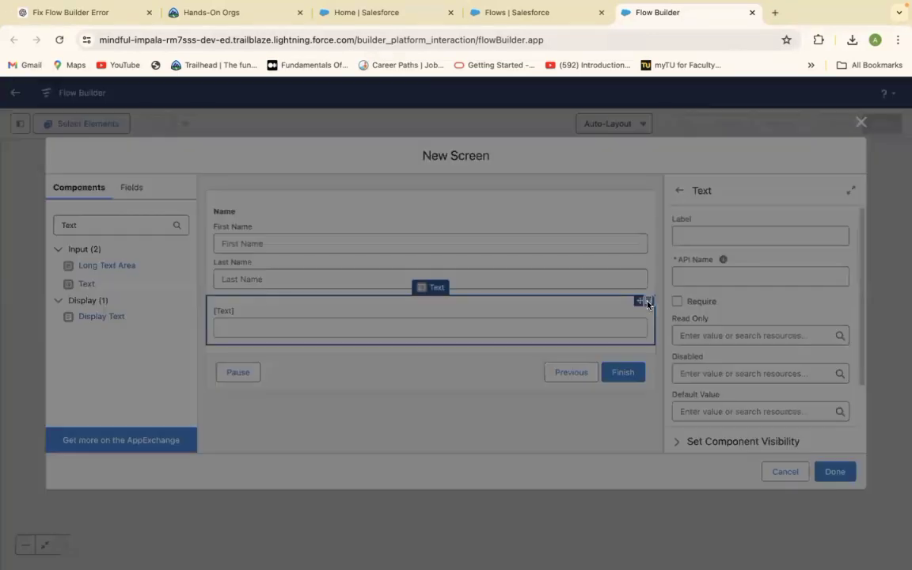
click(551, 350)
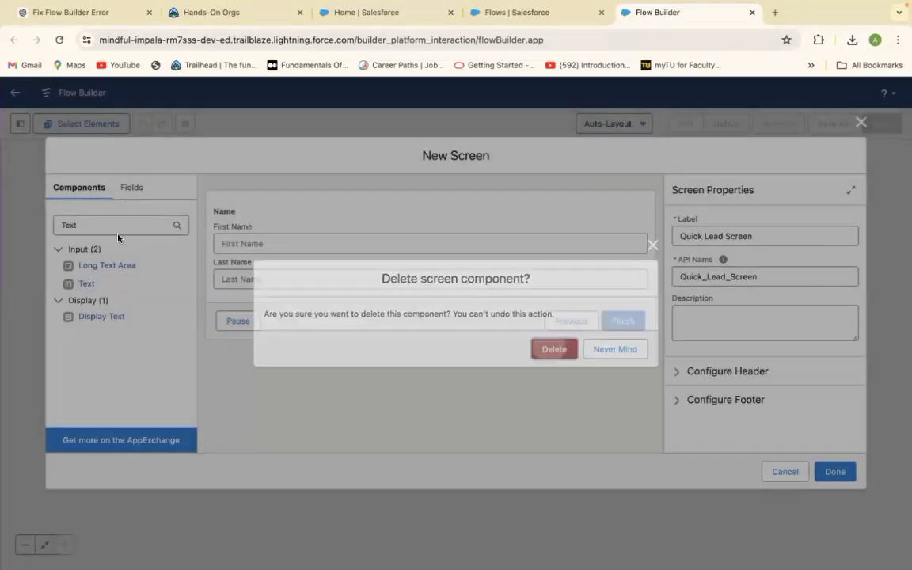
Step: Add a Section component below the Name fields and give it a second column so both are half width
key(BackSpace)
key(BackSpace)
key(BackSpace)
key(BackSpace)
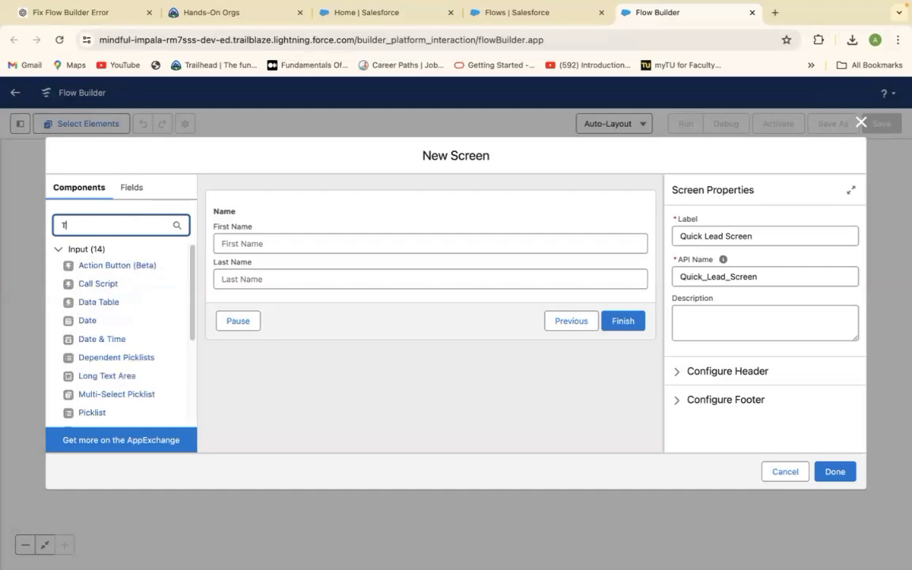
text(S)
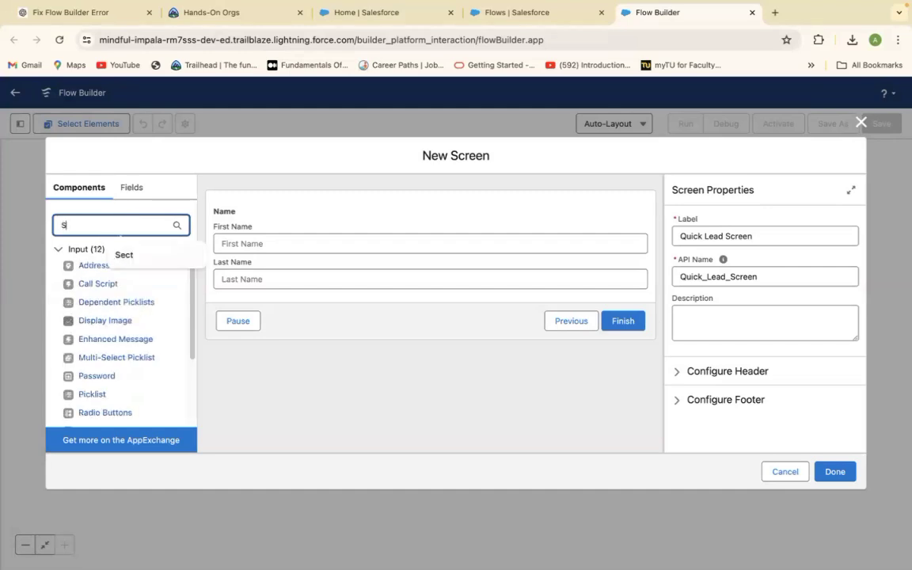
text(ect)
drag(97, 274, 342, 295)
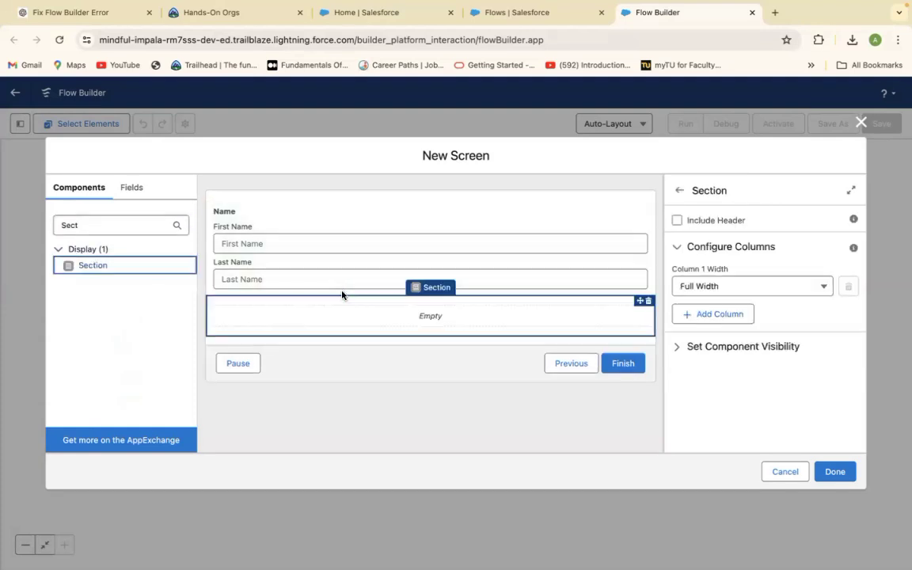
click(721, 315)
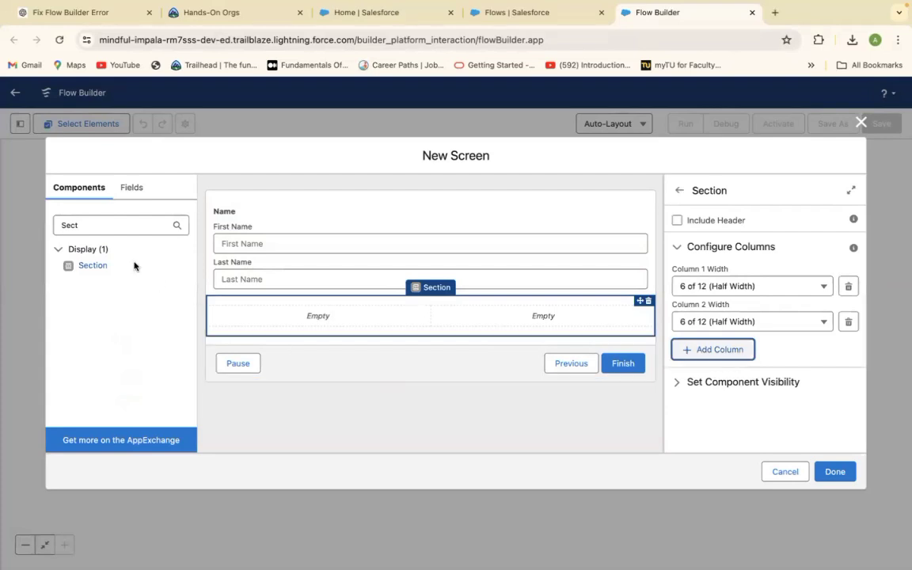
Step: Find the Text input component and place it in the section's first column
click(90, 226)
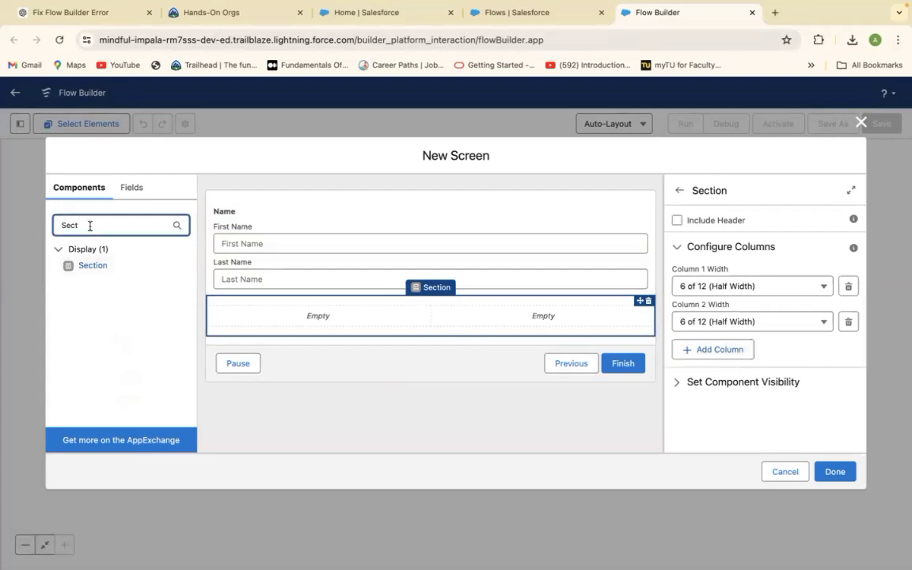
key(BackSpace)
key(BackSpace)
key(BackSpace)
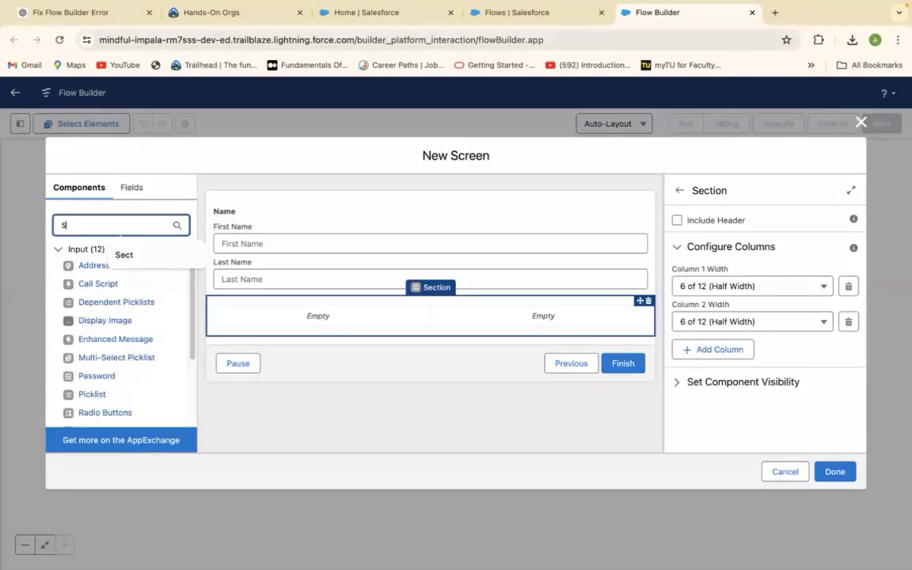
key(BackSpace)
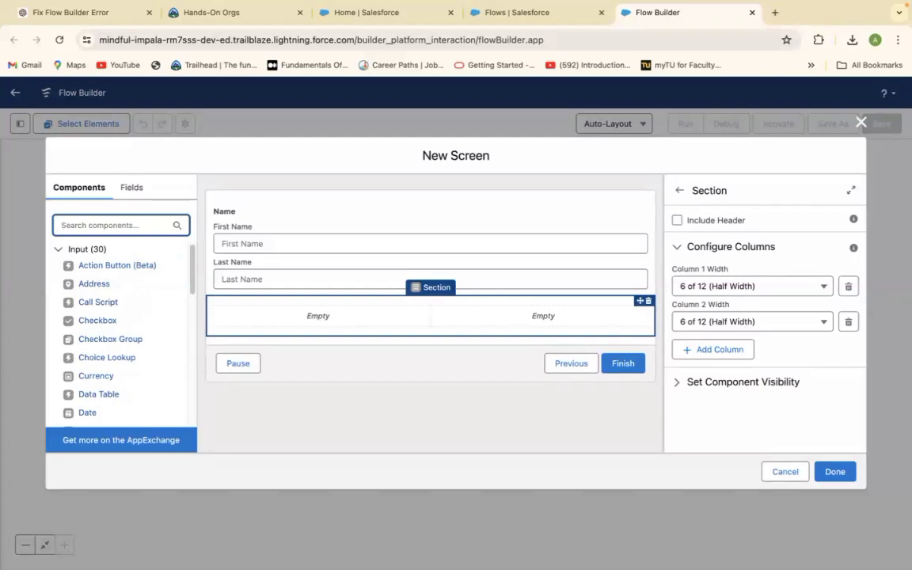
text(Text)
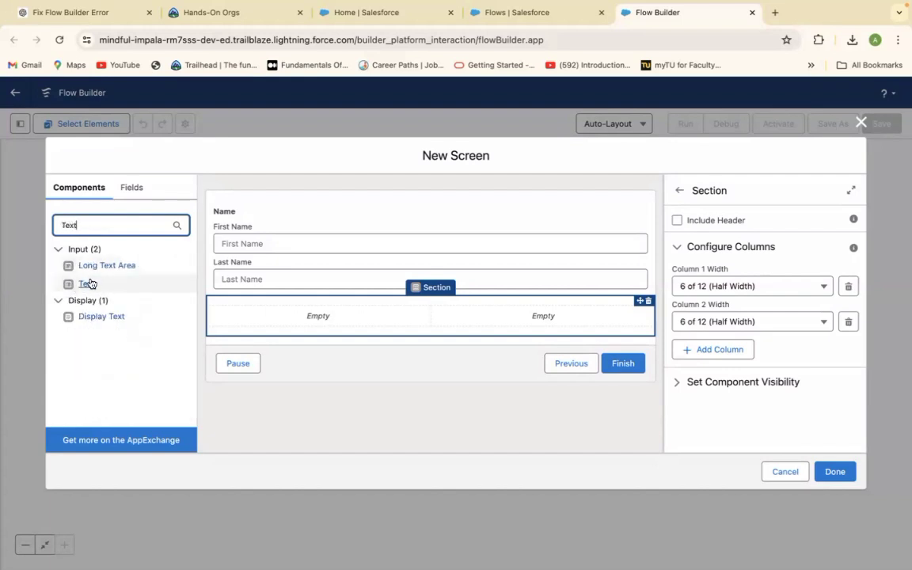
drag(91, 283, 304, 317)
Step: Set the new text field's label and API name to "Company" and make the field required
click(691, 232)
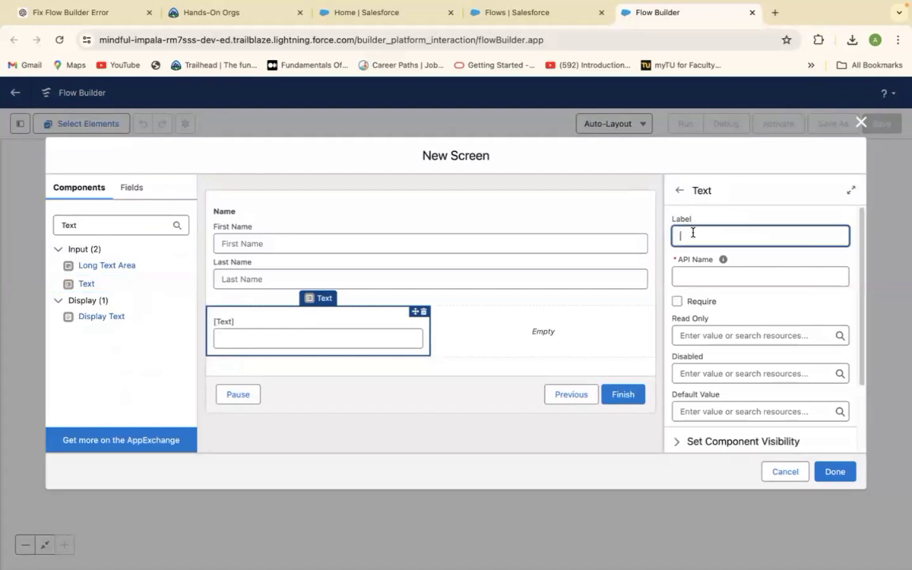
text(Company)
click(697, 275)
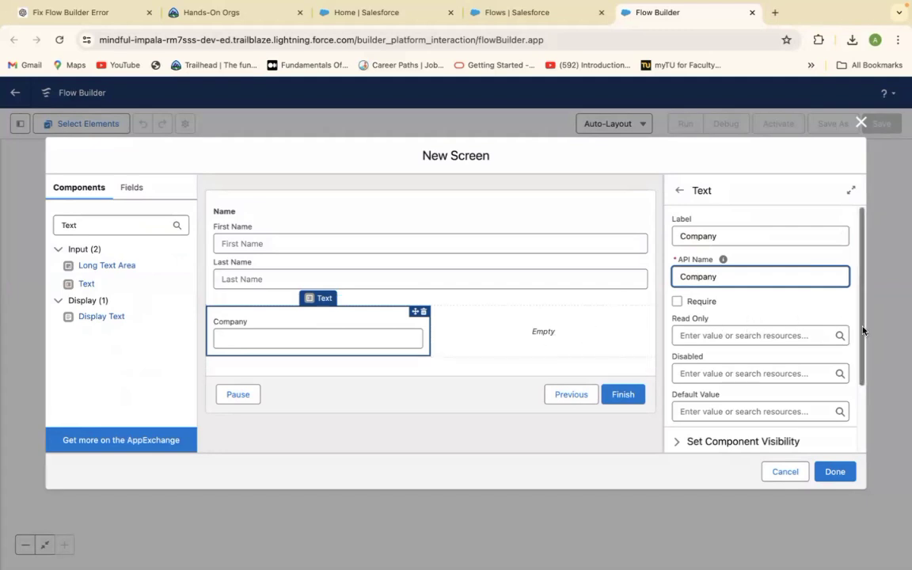
mouse_move(863, 331)
mouse_down()
mouse_move(863, 359)
mouse_move(862, 337)
mouse_up()
click(678, 292)
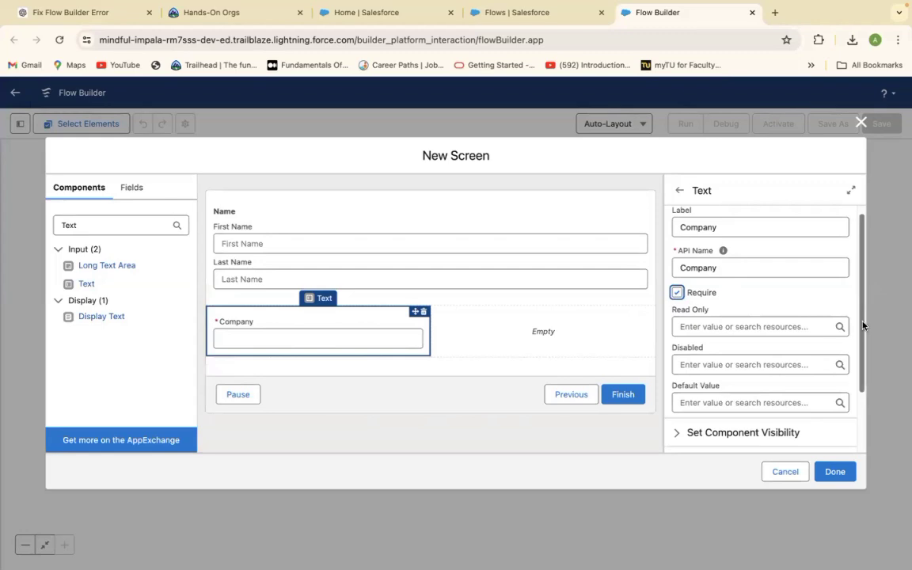
scroll(863, 325, down, 2)
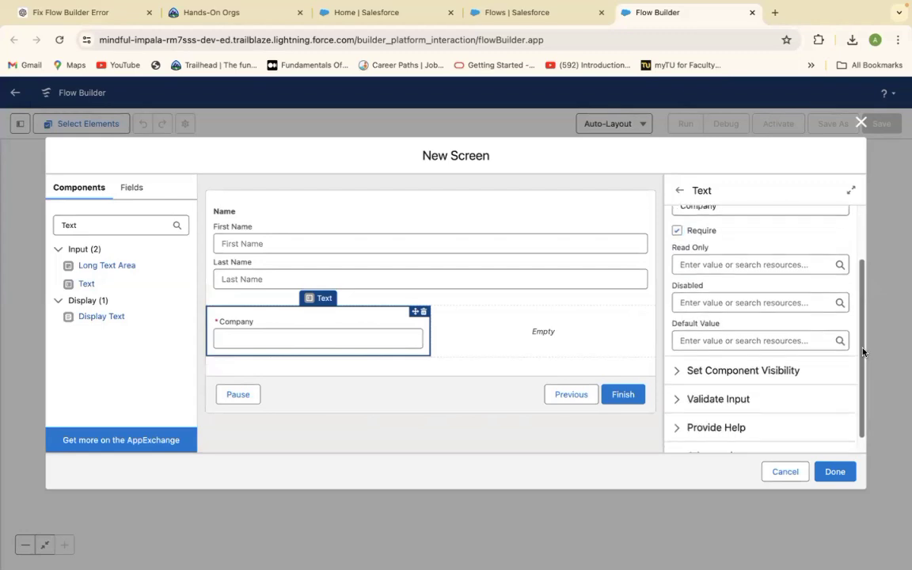
scroll(858, 329, up, 1)
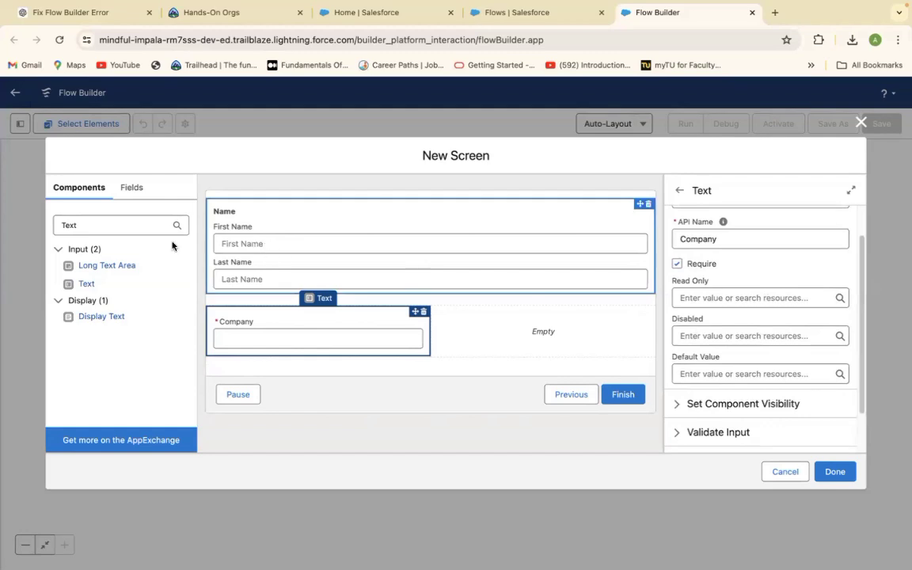
Step: Find the Phone input component and place it in the section's empty second column
click(129, 229)
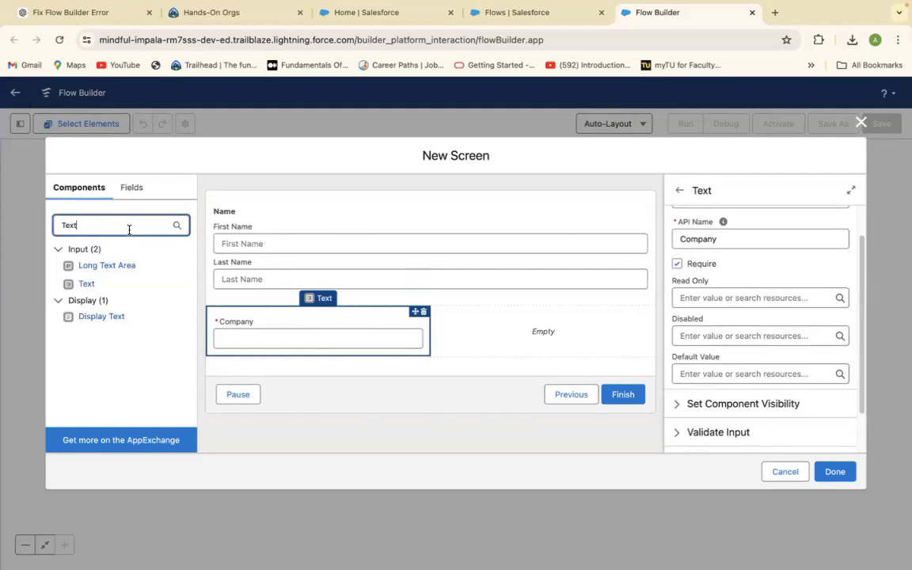
key(BackSpace)
key(BackSpace)
key(BackSpace)
key(BackSpace)
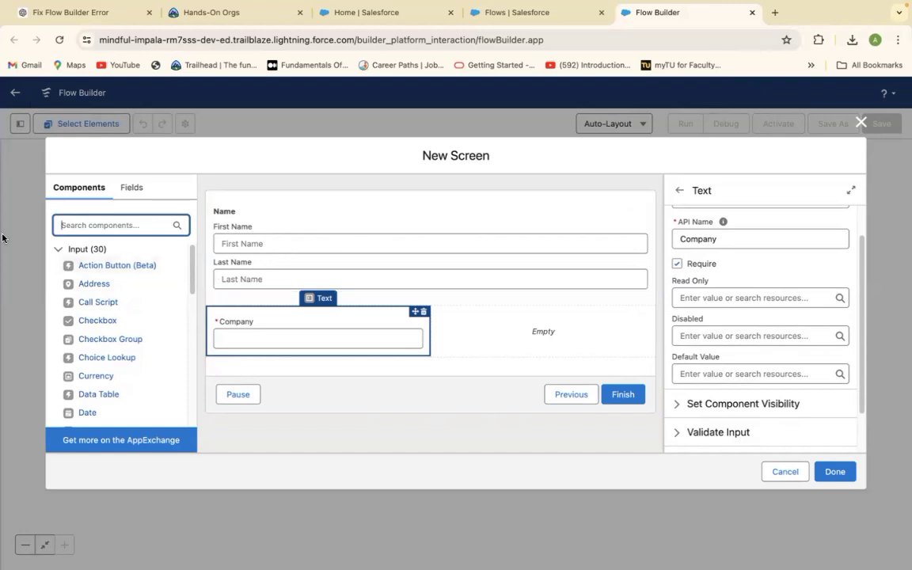
click(100, 225)
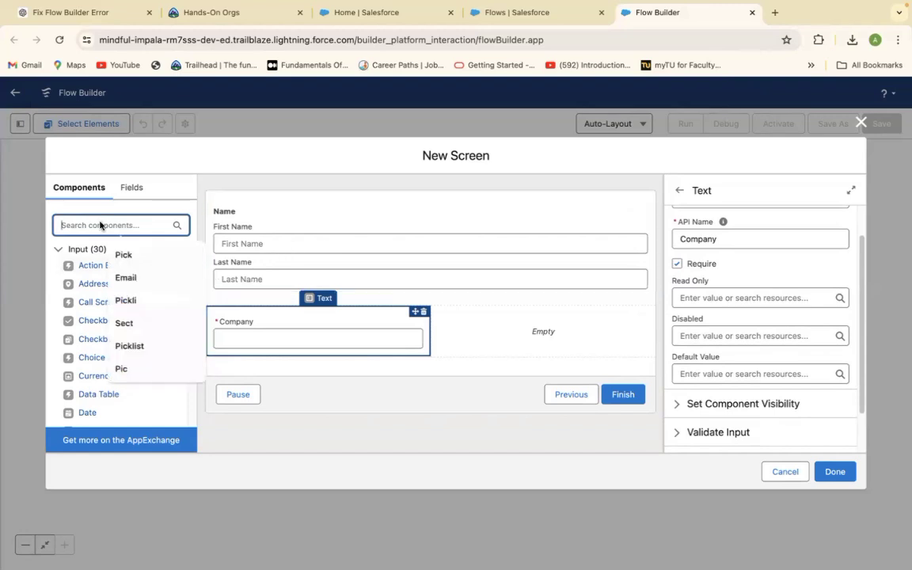
text(Phon)
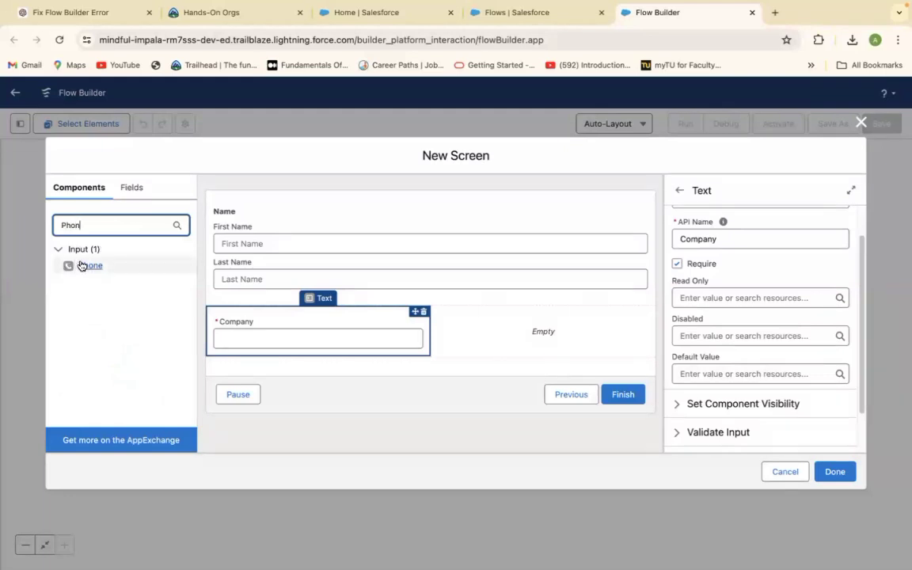
drag(82, 265, 505, 341)
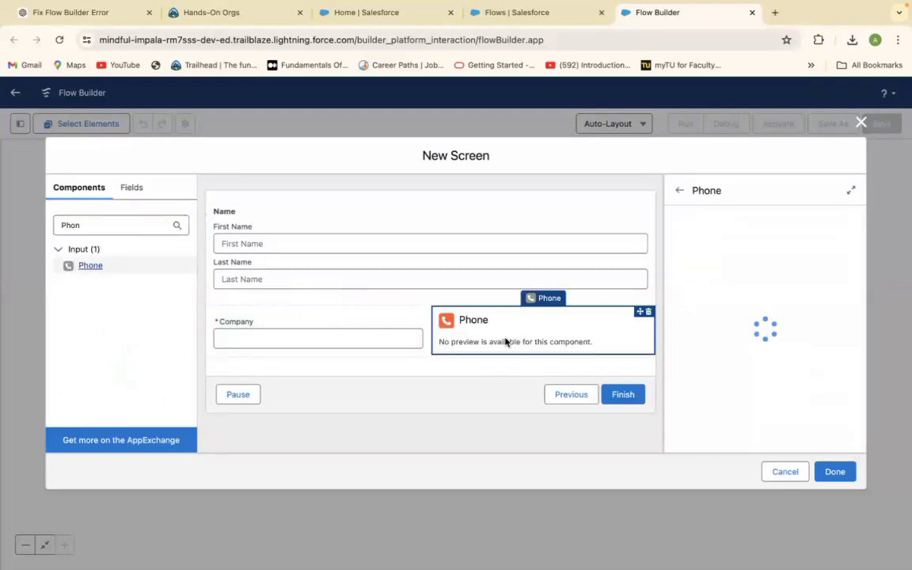
Step: Try to set the Phone component's API name to "Phone Number"
click(689, 233)
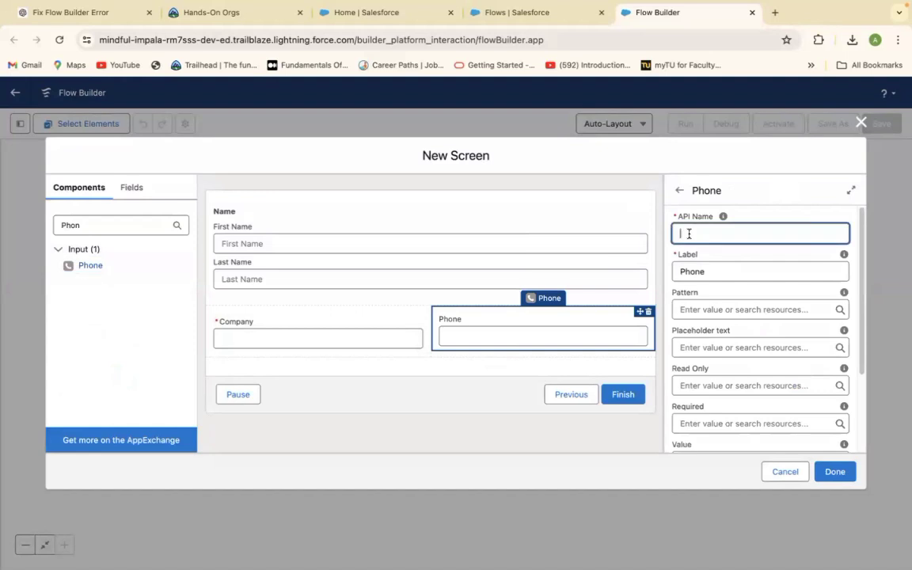
text(Phone Number)
click(710, 272)
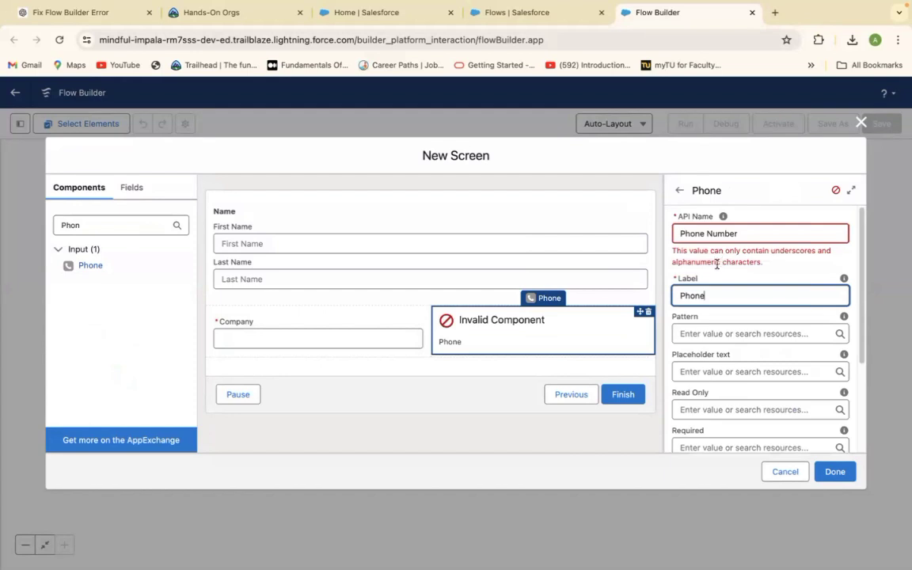
Step: Correct the Phone component's API name to "Phone", removing the invalid space and the word after it
click(746, 236)
key(BackSpace)
key(BackSpace)
key(BackSpace)
key(BackSpace)
key(BackSpace)
key(BackSpace)
key(BackSpace)
key(BackSpace)
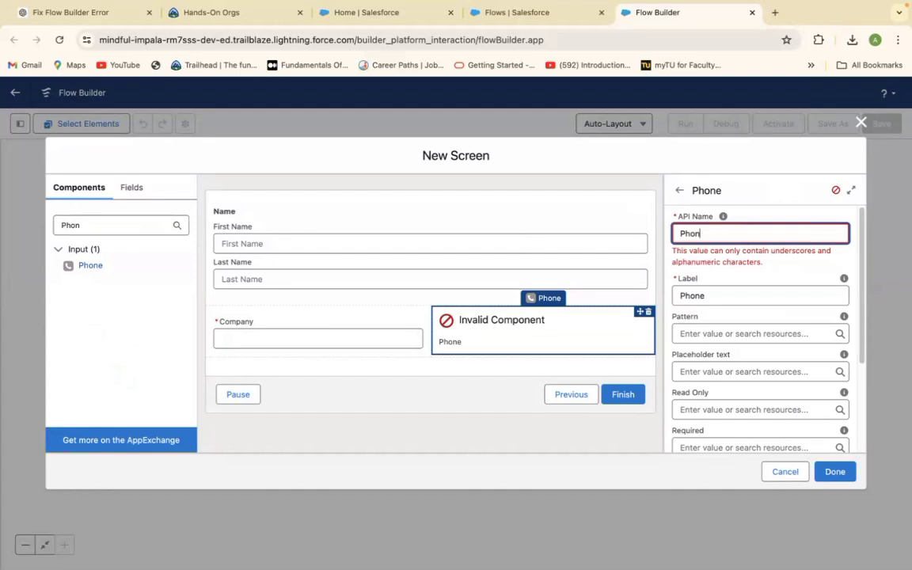
click(748, 293)
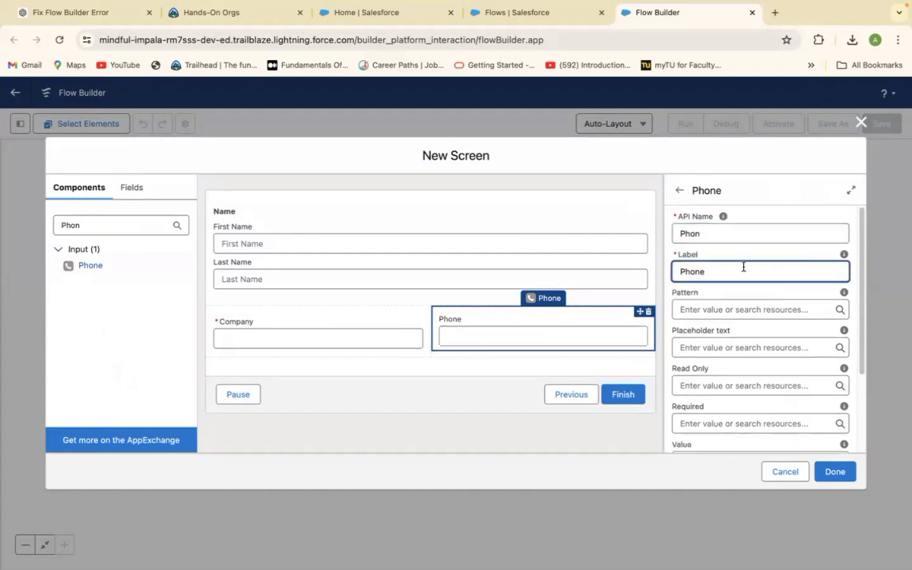
click(705, 233)
text(e)
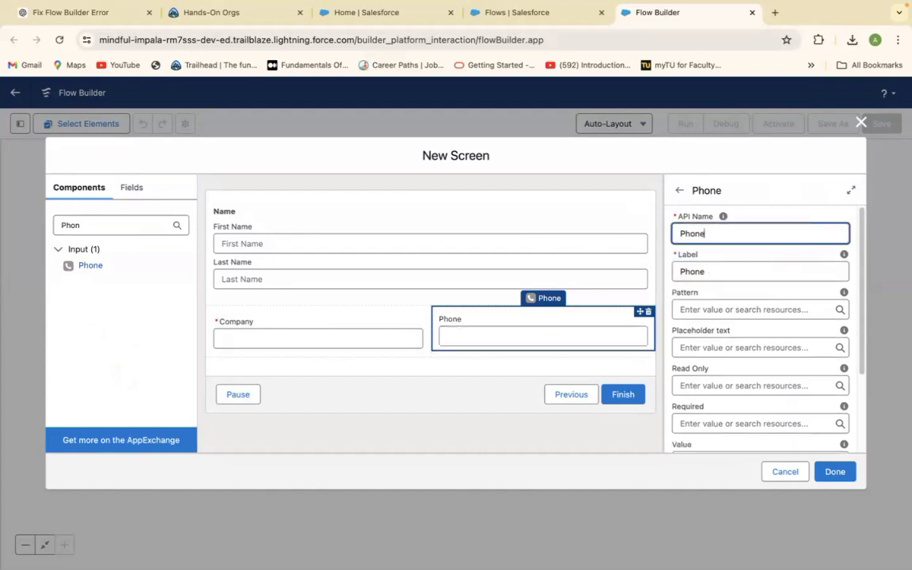
click(733, 272)
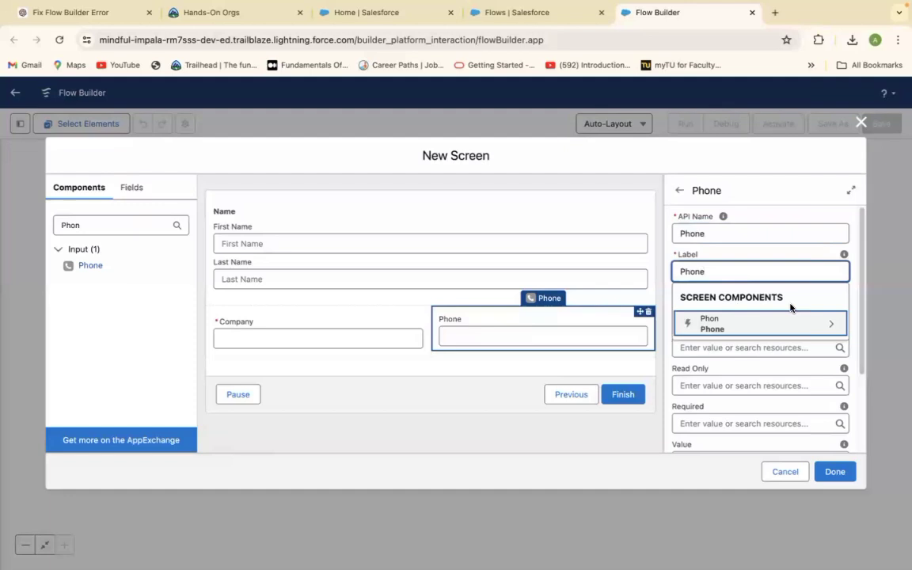
click(759, 252)
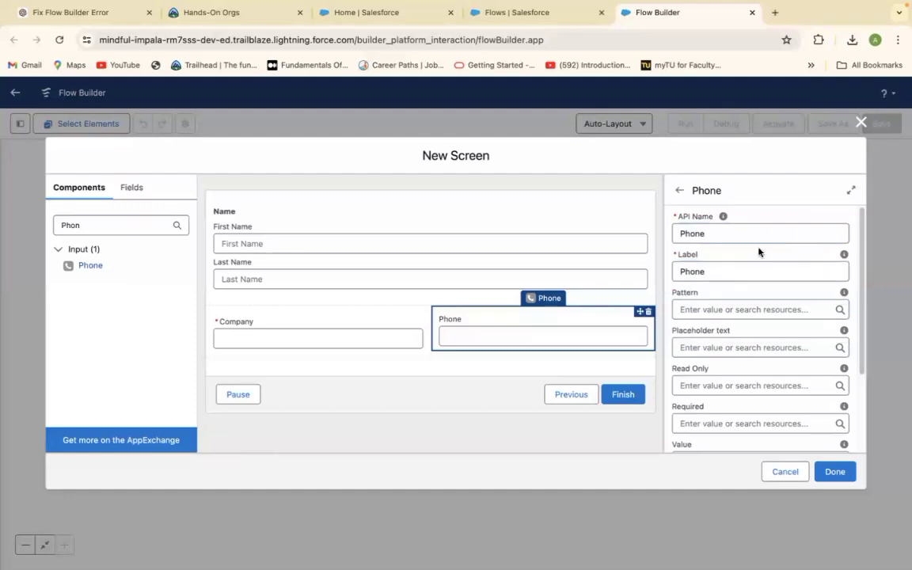
Step: Set the Phone component's API name to "Phone_Number" and its label to "Phone Number"
click(705, 233)
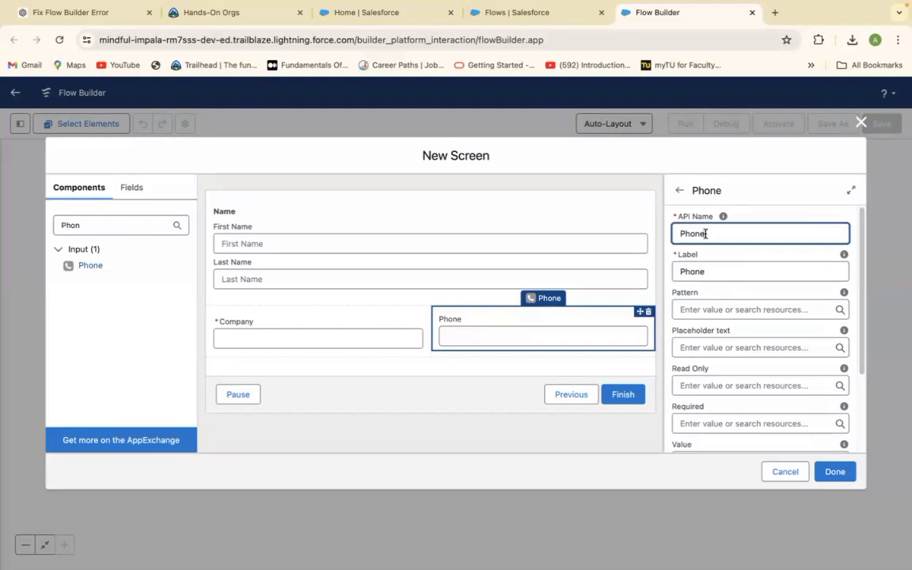
text(Number)
text(_)
click(713, 271)
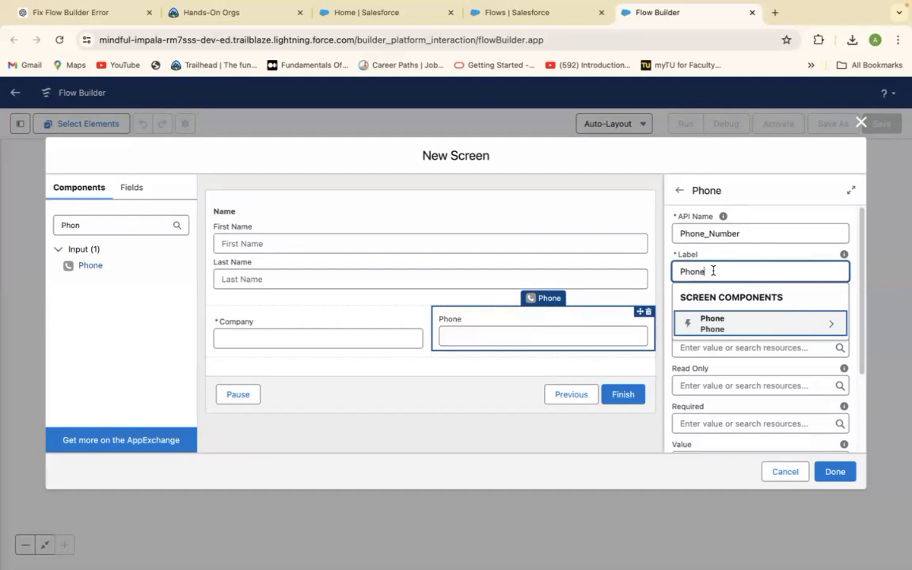
click(853, 299)
click(706, 271)
key(Escape)
text(Number)
click(770, 301)
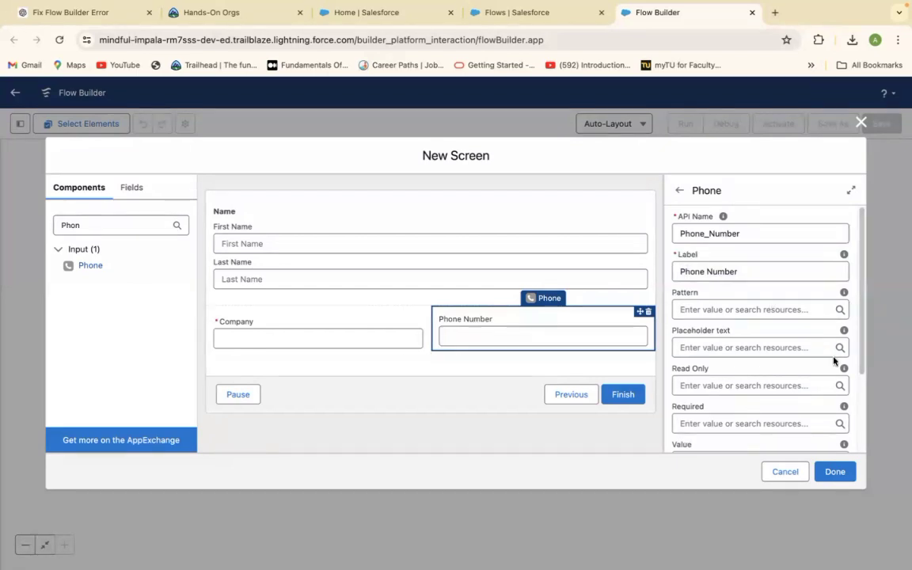
Step: Set the Phone component's placeholder text to an all-nines sample number with hyphenated groups of three, four and three digits
scroll(861, 377, down, 2)
scroll(860, 379, down, 1)
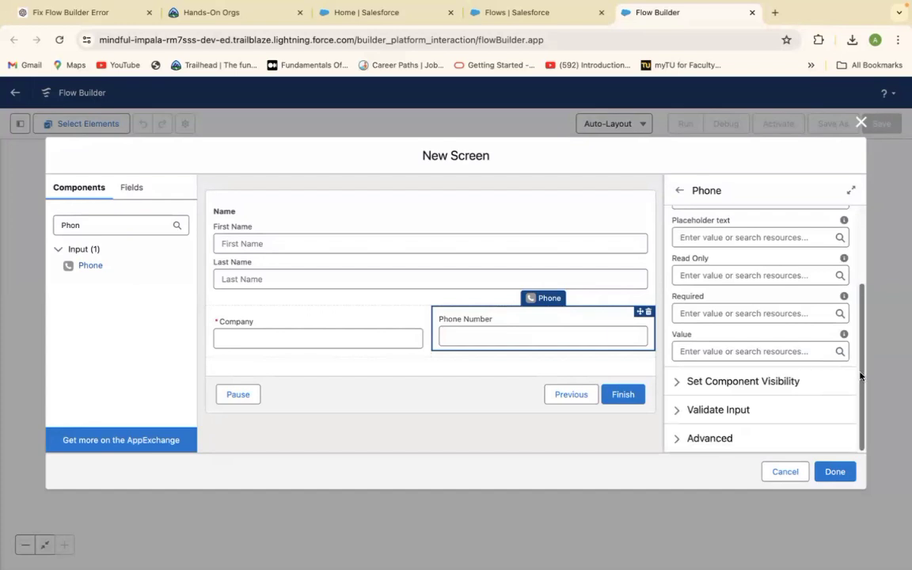
scroll(848, 315, up, 2)
scroll(859, 417, down, 2)
scroll(851, 350, up, 2)
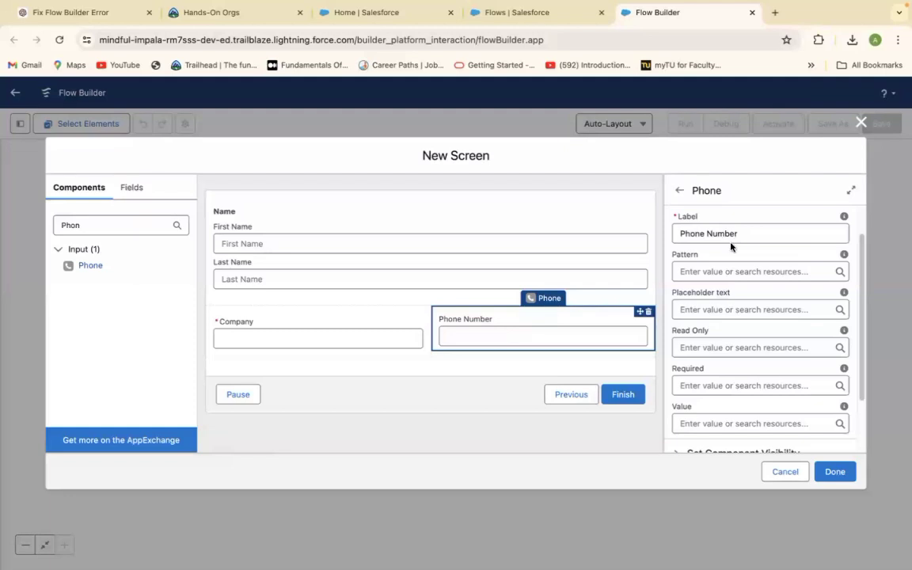
click(746, 233)
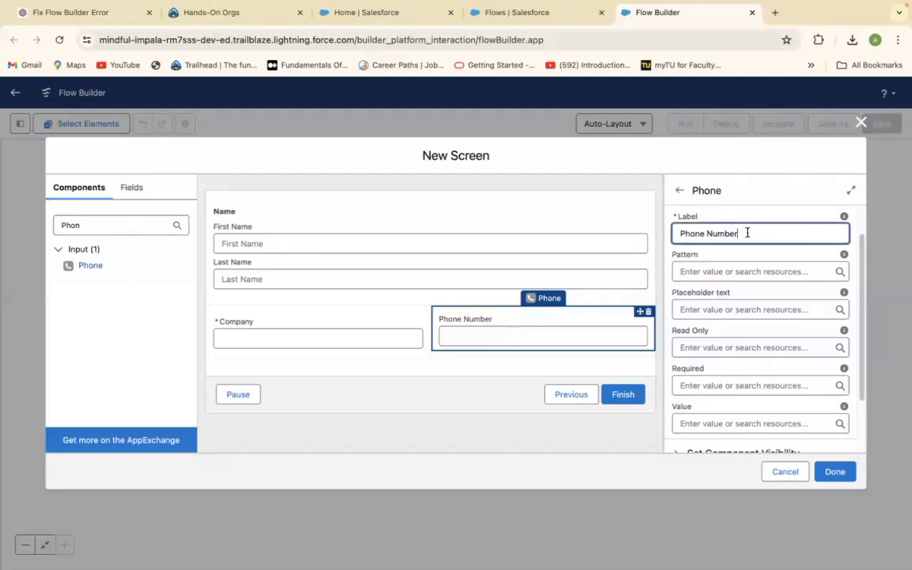
click(723, 309)
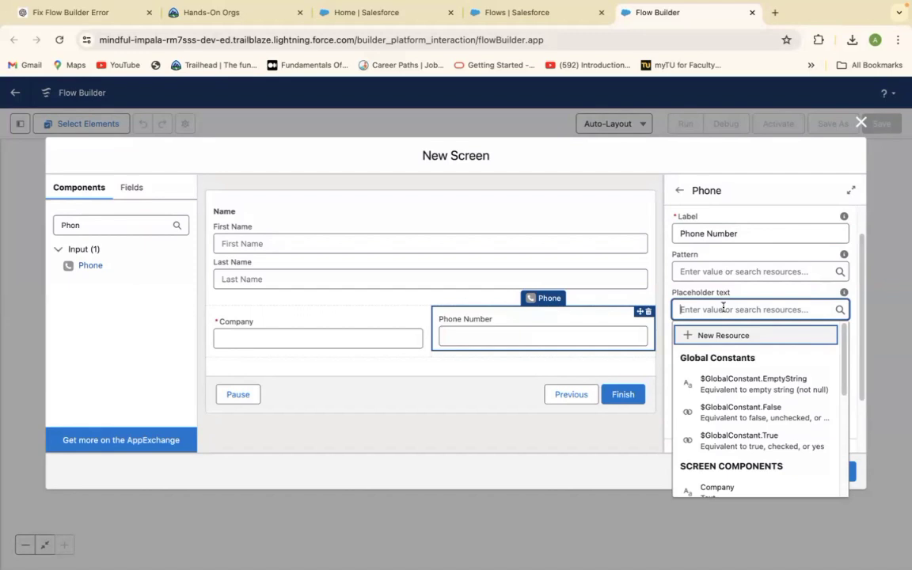
text(999-9999)
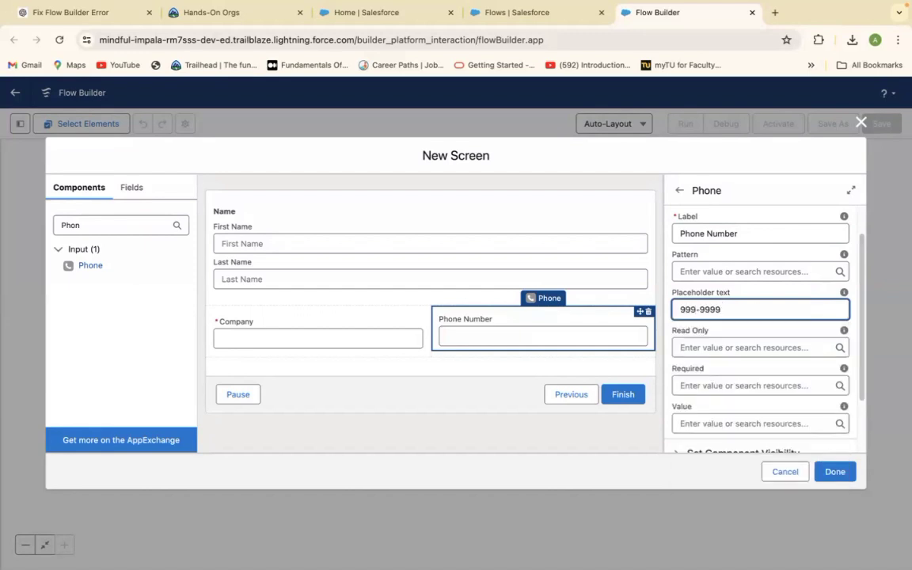
text(-999)
click(734, 344)
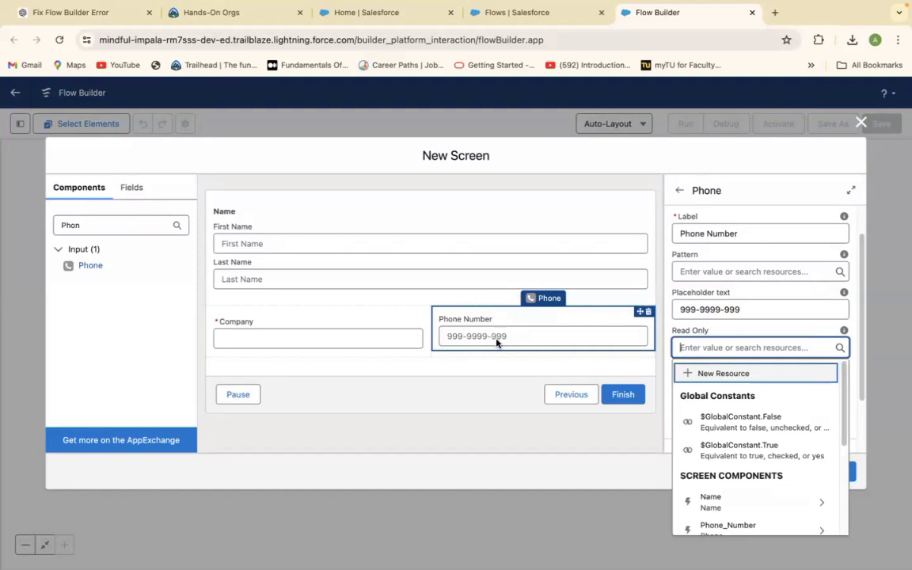
click(851, 317)
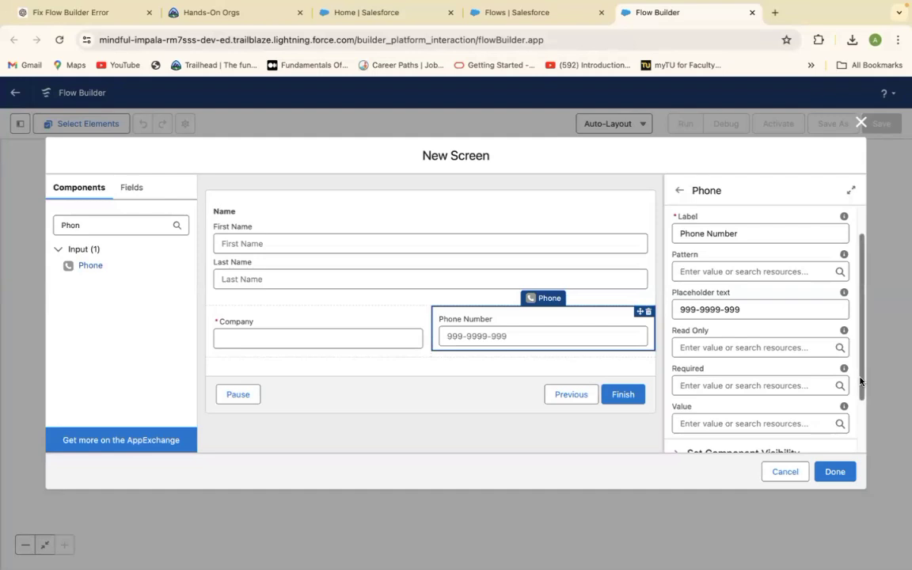
scroll(860, 381, down, 2)
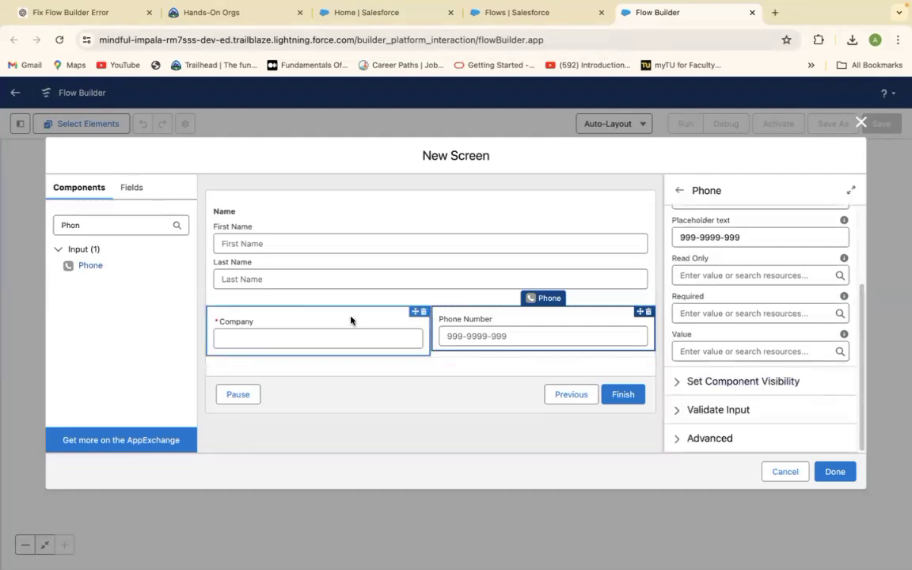
Step: Find the Section component and place it below the row with the Company and Phone Number fields
click(103, 225)
key(BackSpace)
key(BackSpace)
key(BackSpace)
key(BackSpace)
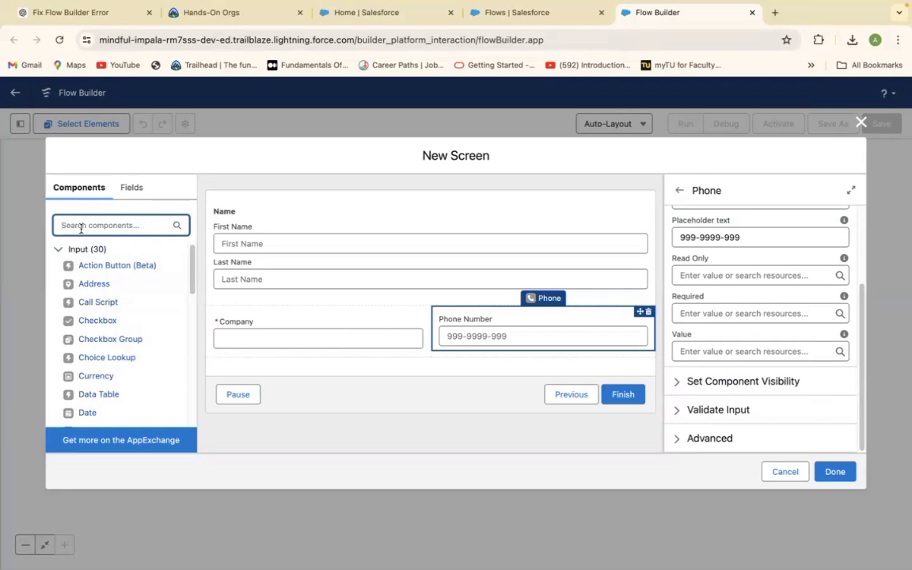
text(Sect)
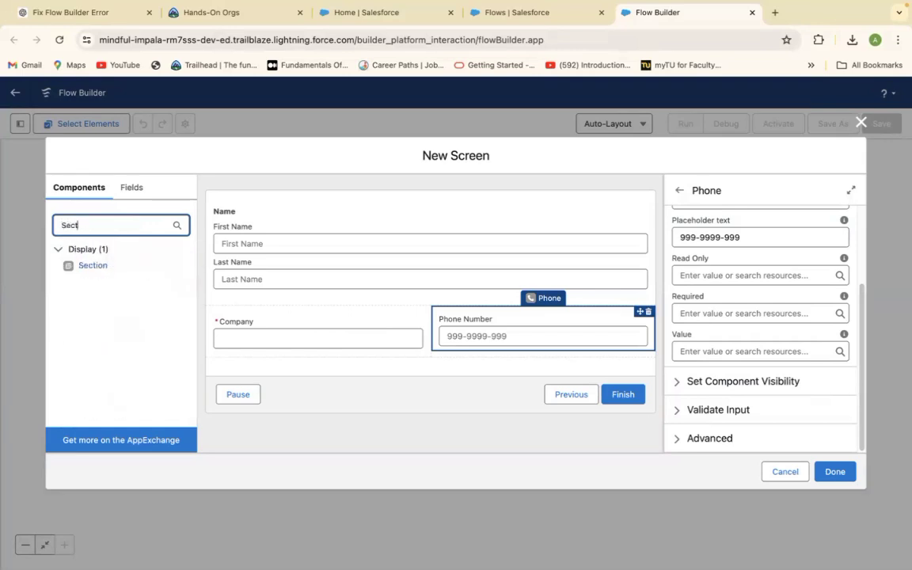
drag(93, 267, 296, 362)
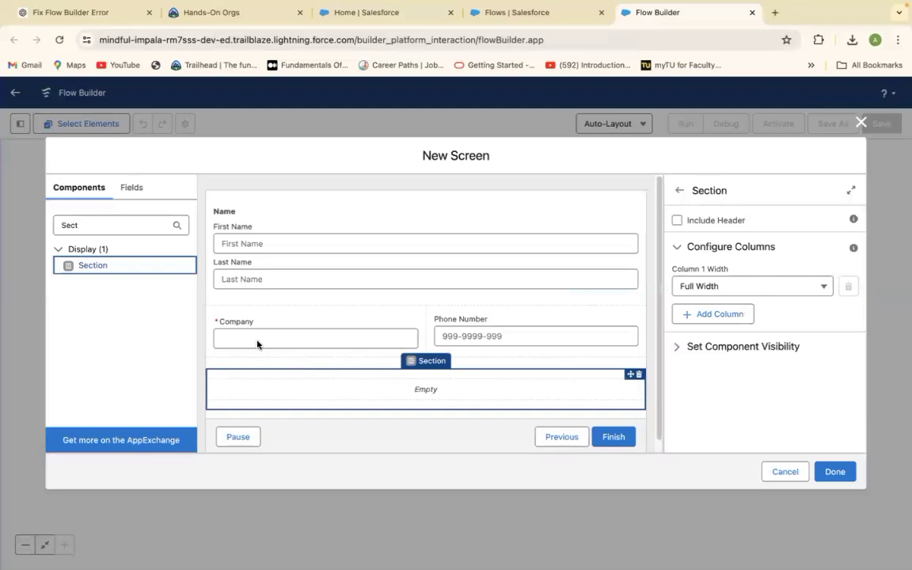
Step: Add a second column to the new section and place a Picklist component in its first column
click(105, 226)
key(BackSpace)
key(BackSpace)
key(BackSpace)
key(BackSpace)
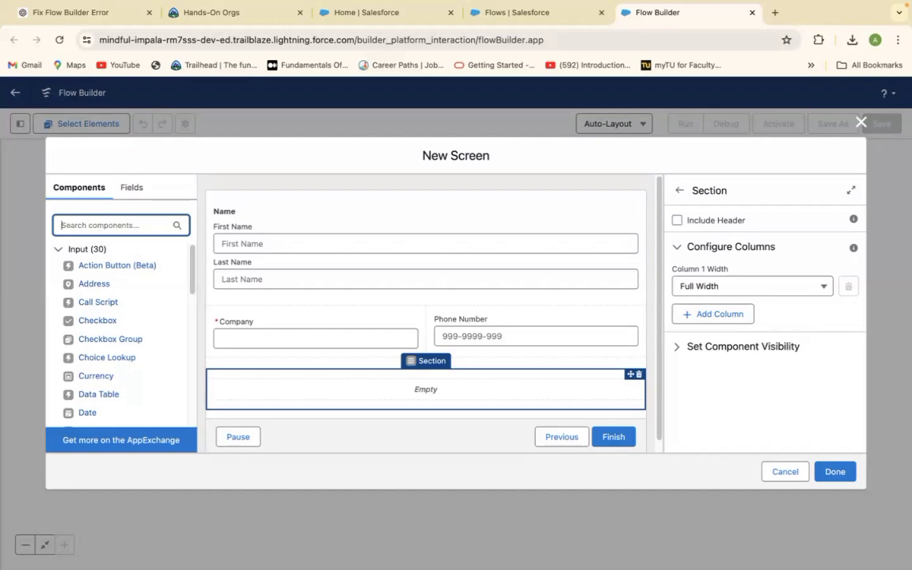
text(Pick)
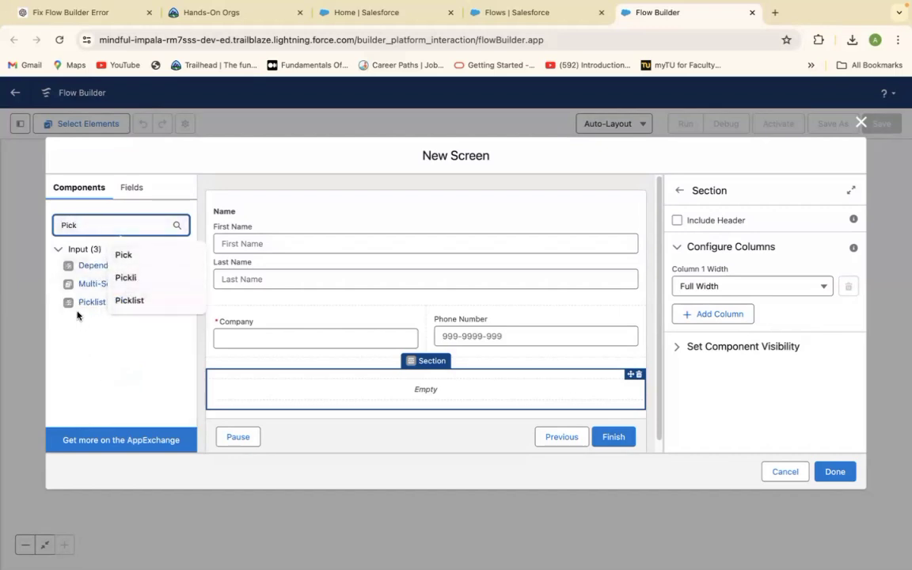
mouse_move(83, 305)
mouse_down()
mouse_move(427, 235)
mouse_move(377, 281)
mouse_move(402, 388)
mouse_move(331, 391)
mouse_move(40, 235)
mouse_move(89, 303)
mouse_up()
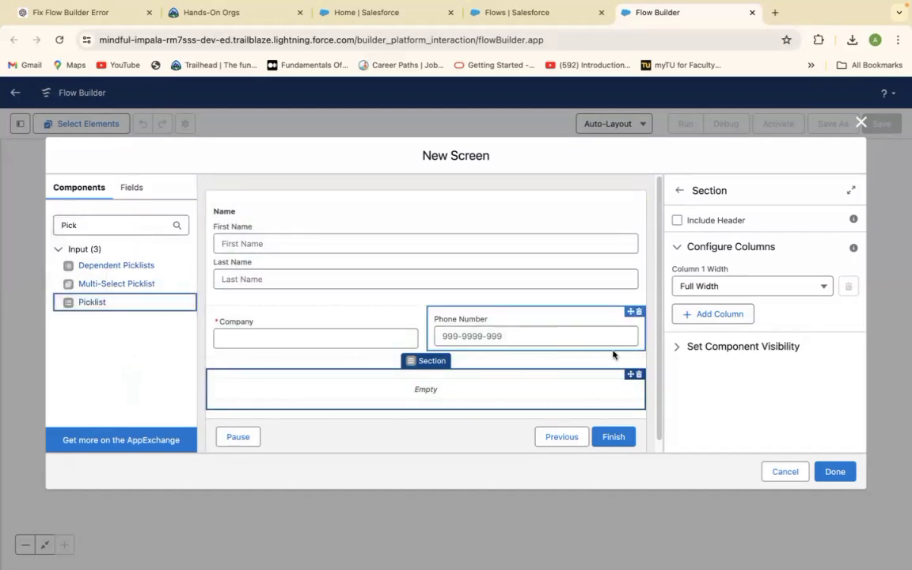
click(718, 314)
drag(89, 303, 290, 382)
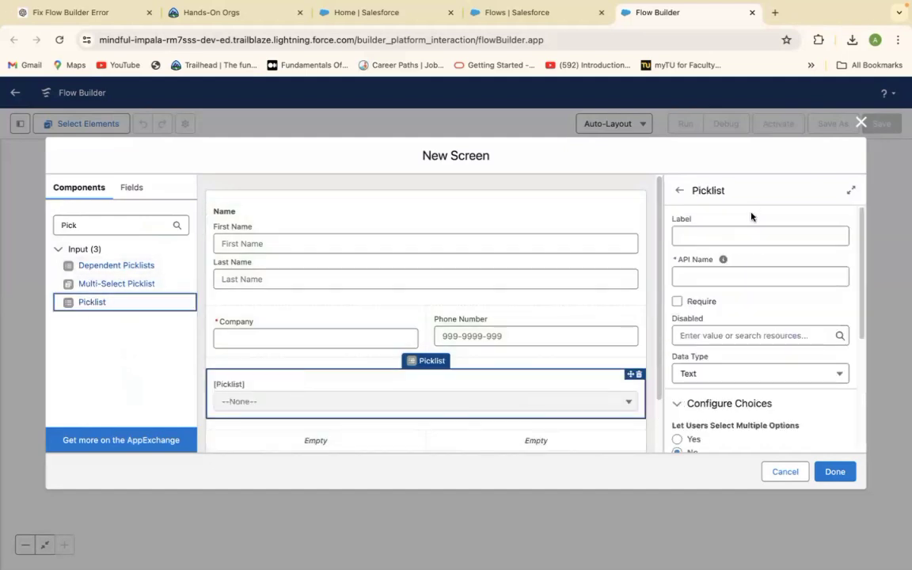
click(697, 237)
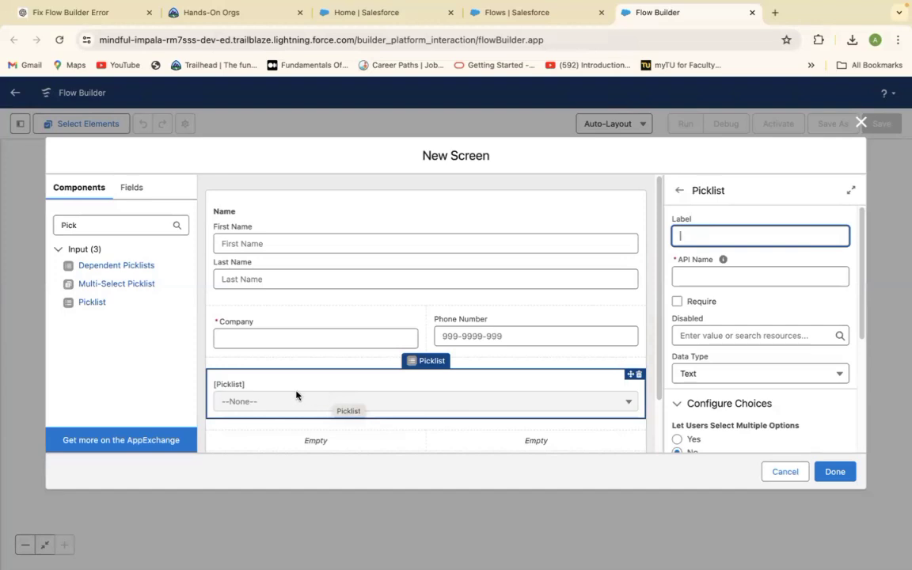
drag(303, 397, 306, 446)
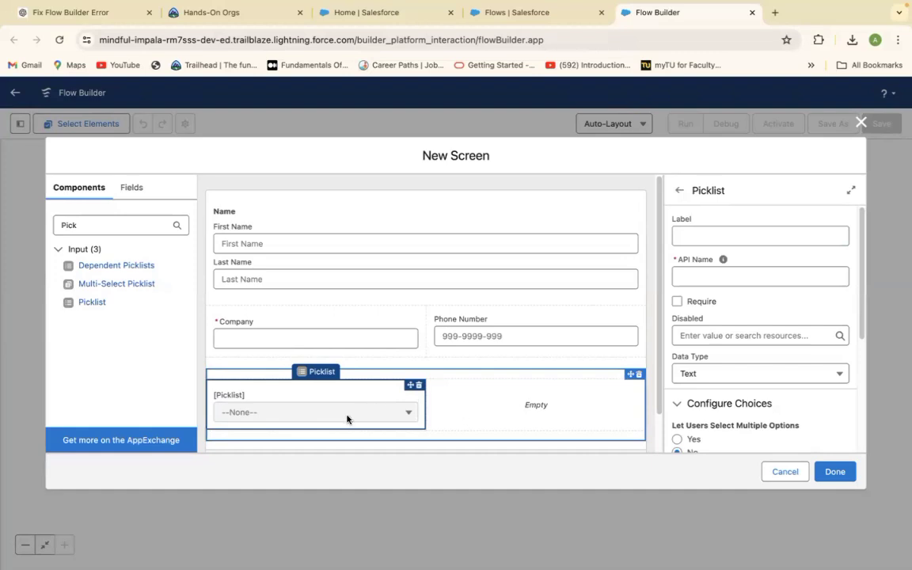
Step: Label the new picklist "Lead Source" and let its API name fill in from the label
click(703, 236)
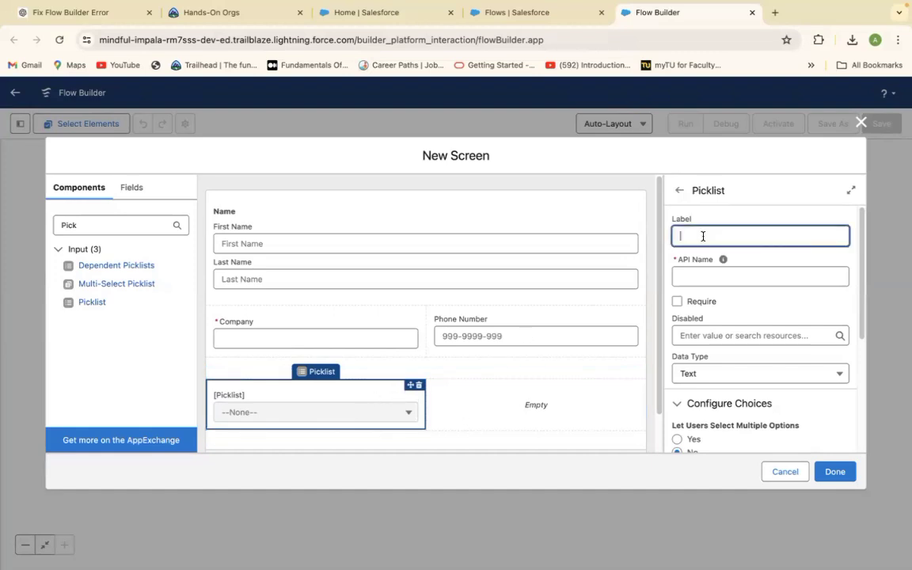
text(Lead Source)
click(697, 278)
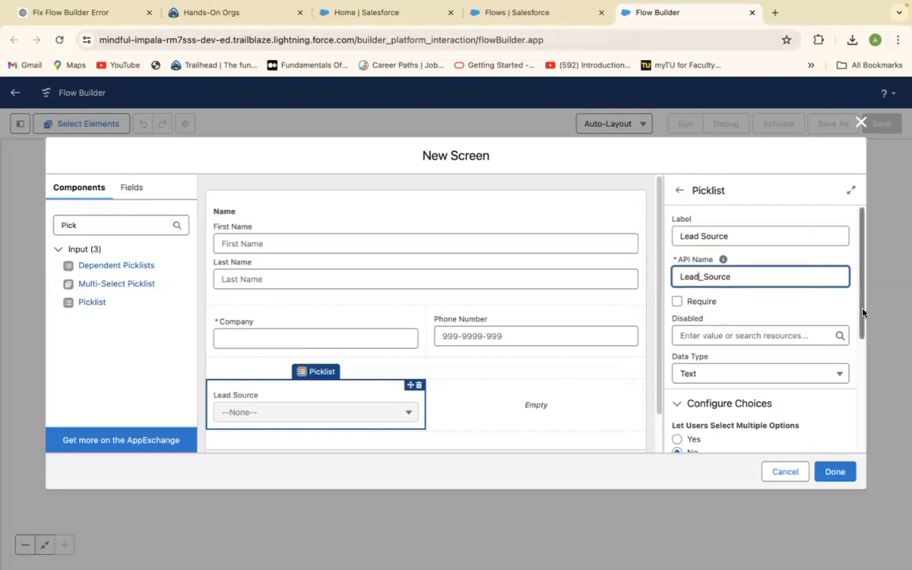
Step: Create a new choice resource for the Lead Source picklist with type Picklist Choice Set and API name "Source"
scroll(862, 316, down, 5)
scroll(862, 370, down, 1)
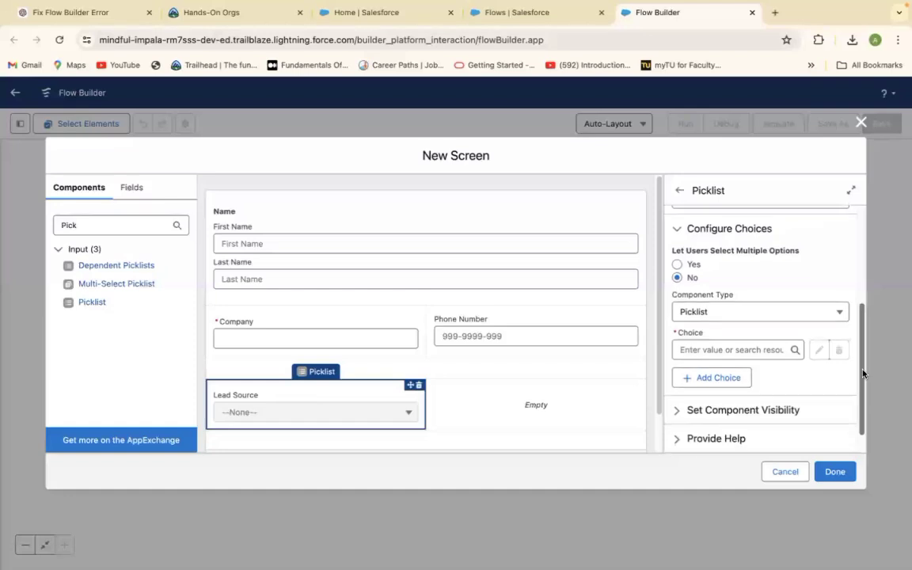
click(722, 347)
click(710, 374)
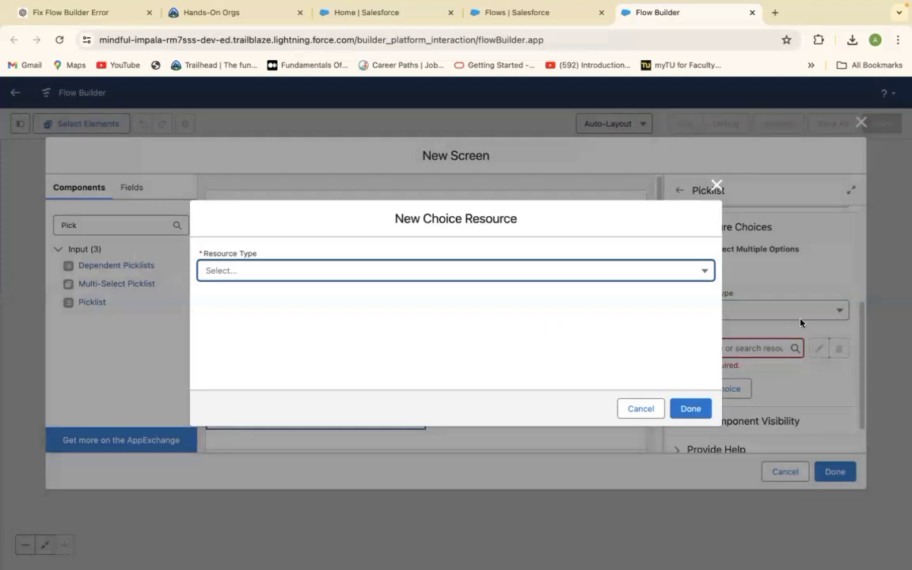
click(686, 271)
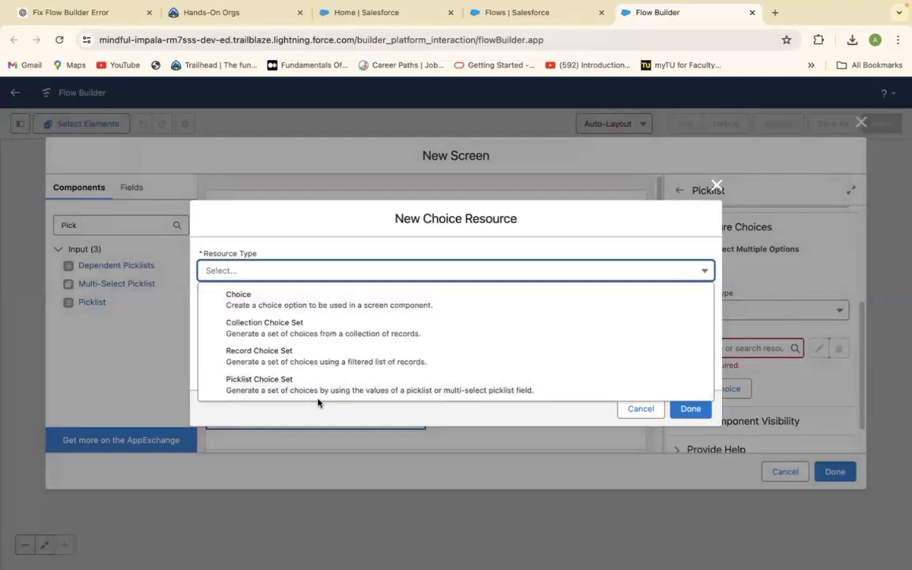
click(299, 384)
click(221, 296)
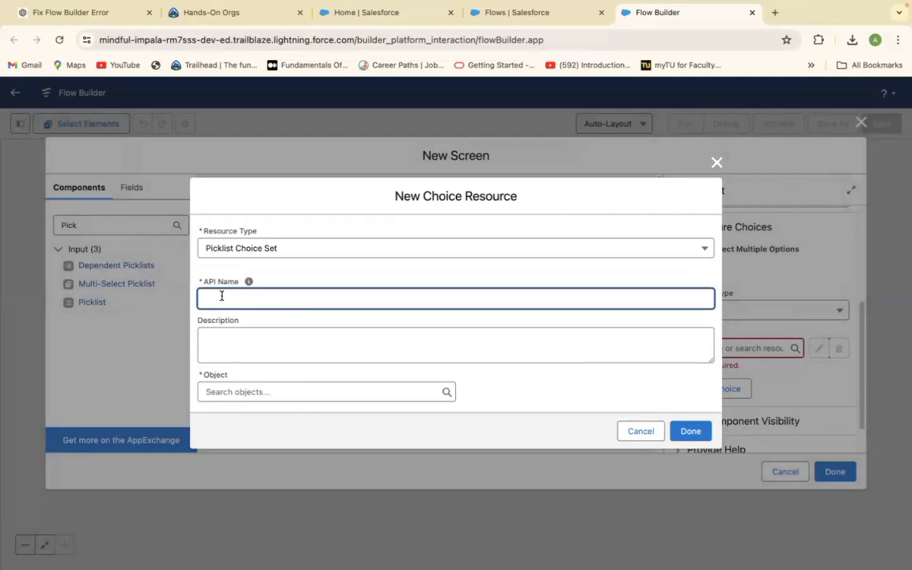
text(Sou)
text(e)
Step: Set the object of the Source choice set to Lead
click(350, 391)
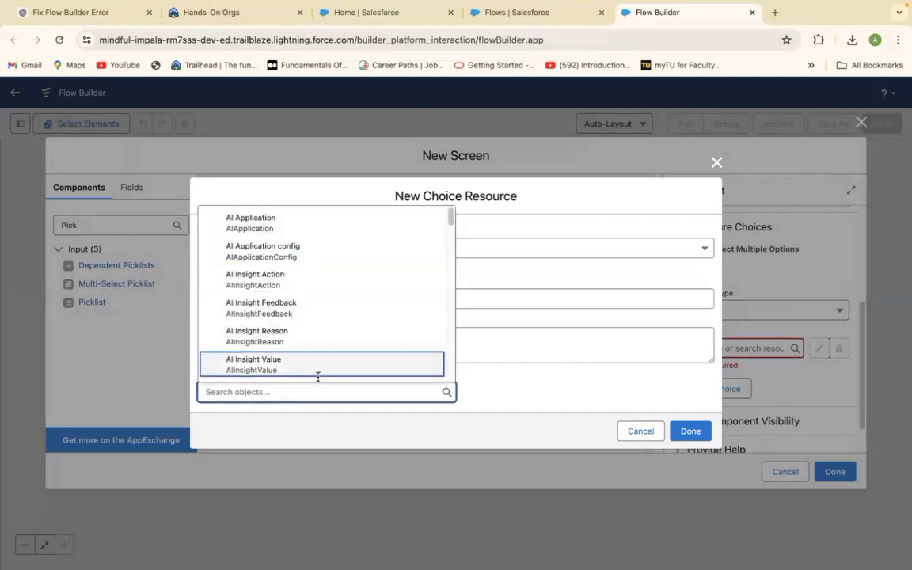
drag(451, 216, 459, 288)
click(460, 288)
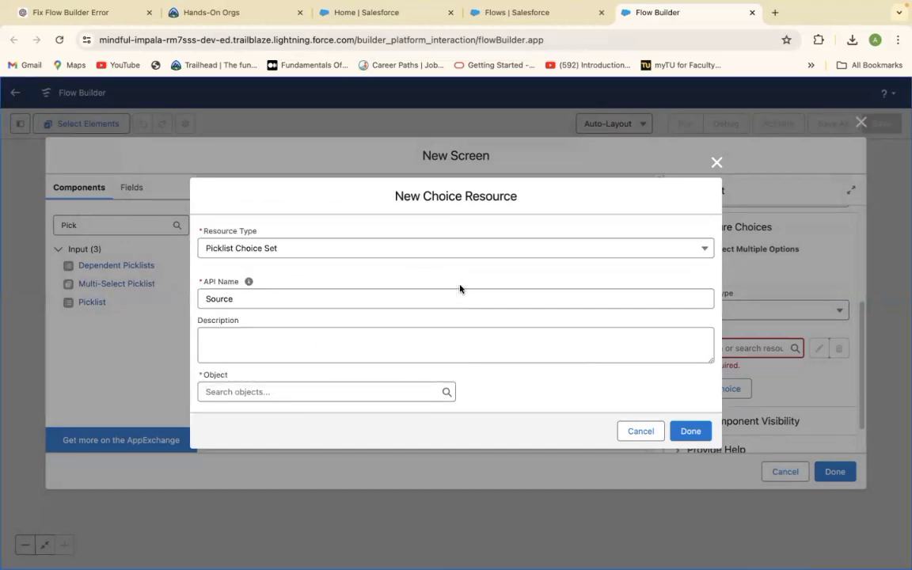
click(388, 388)
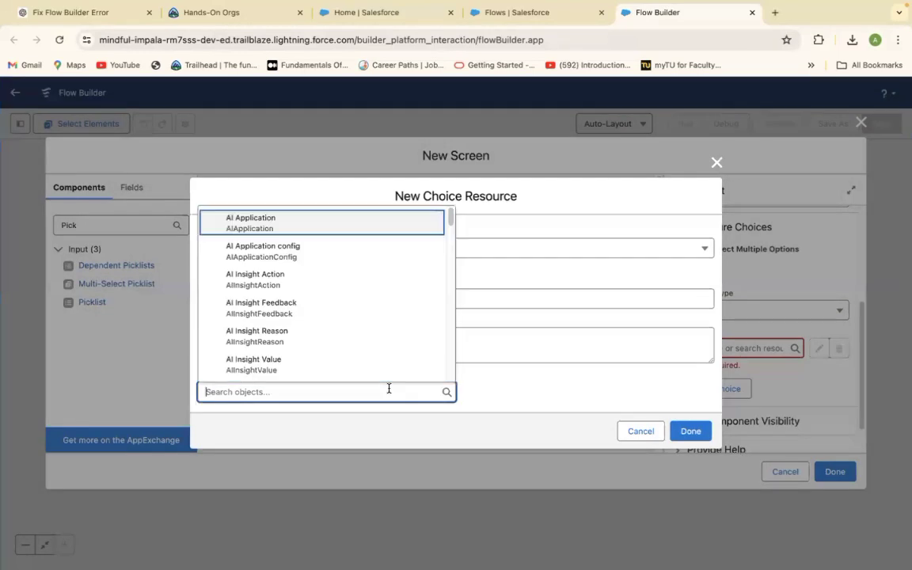
text(Le)
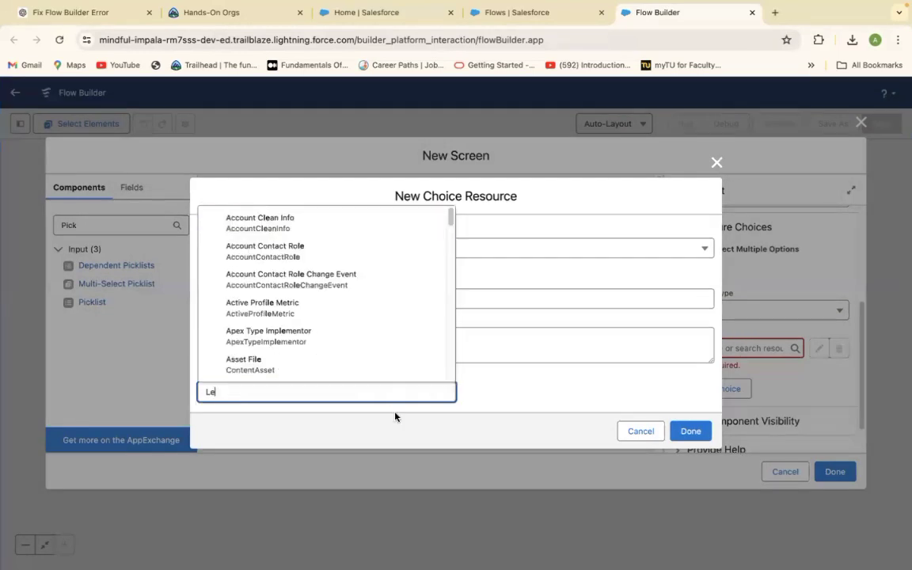
text(ad)
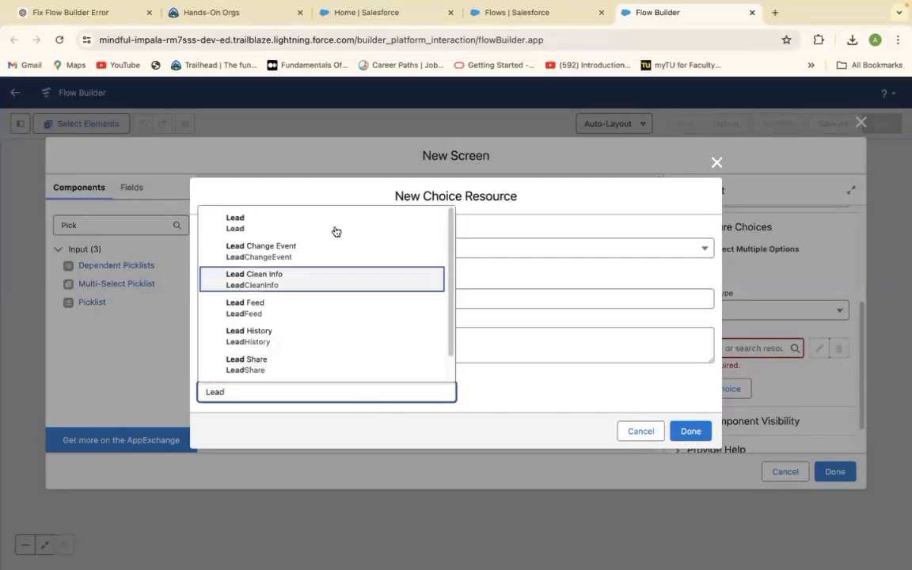
click(242, 225)
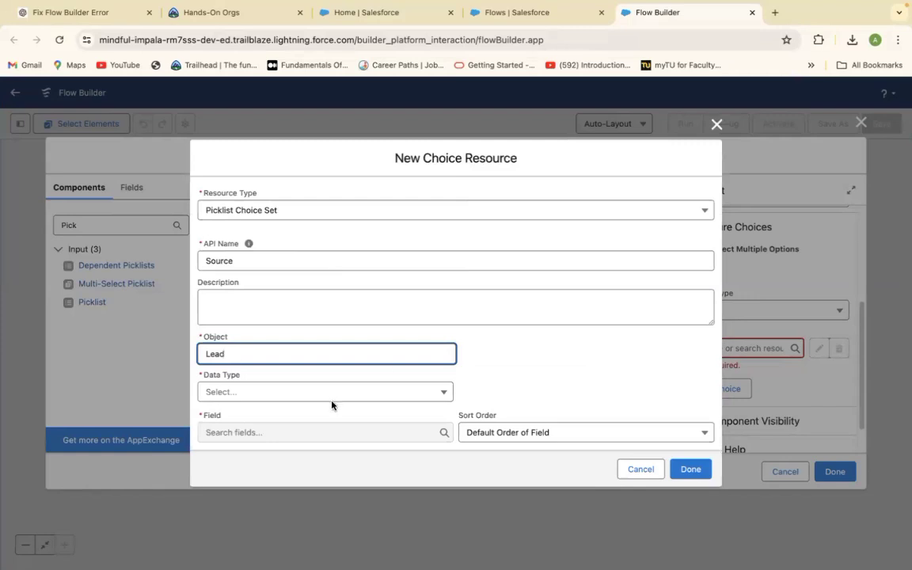
Step: Give the Source choice set data type Picklist and field LeadSource, keep the default sort order, and finish the resource
click(434, 392)
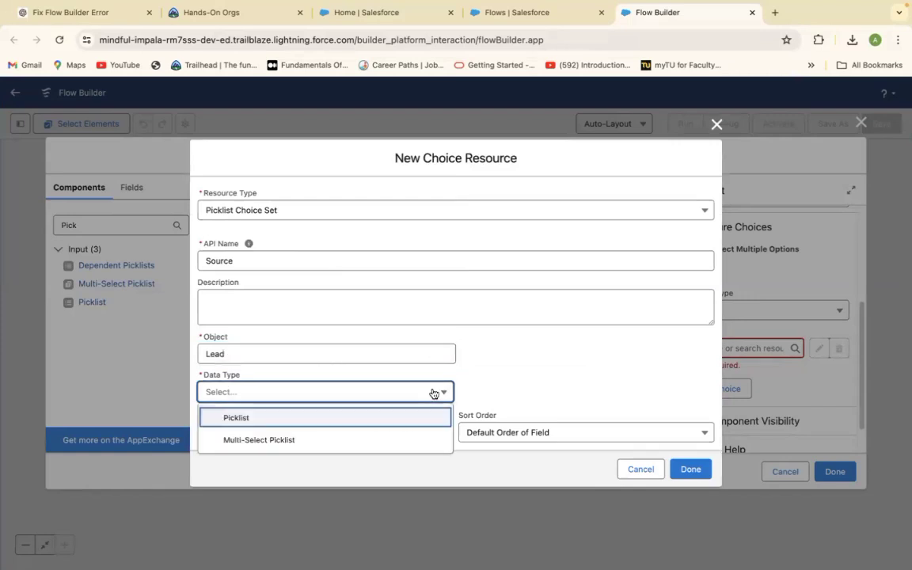
click(345, 419)
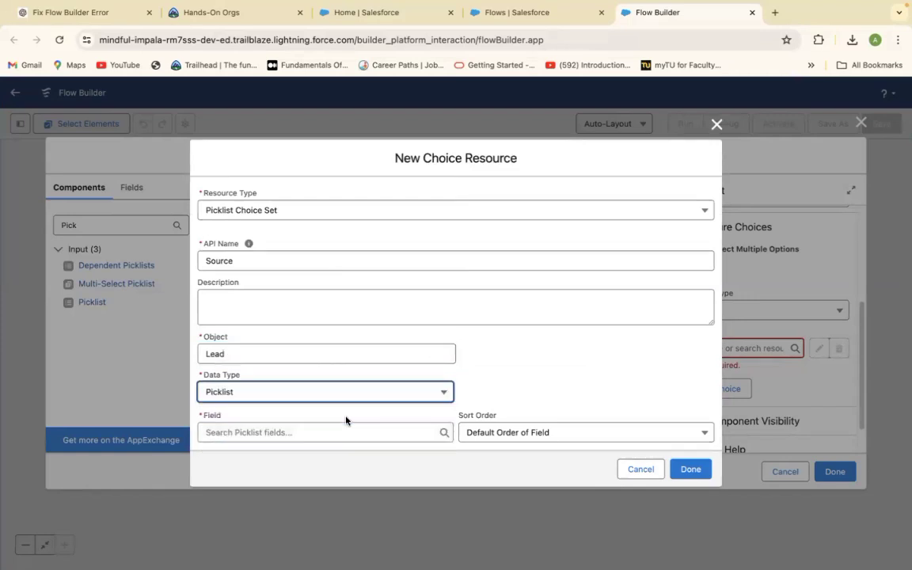
click(418, 433)
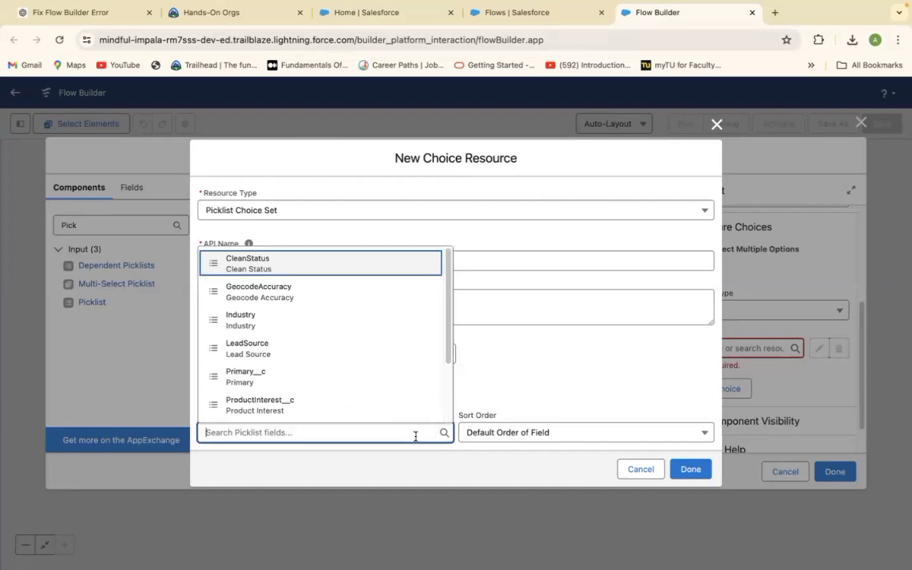
click(241, 352)
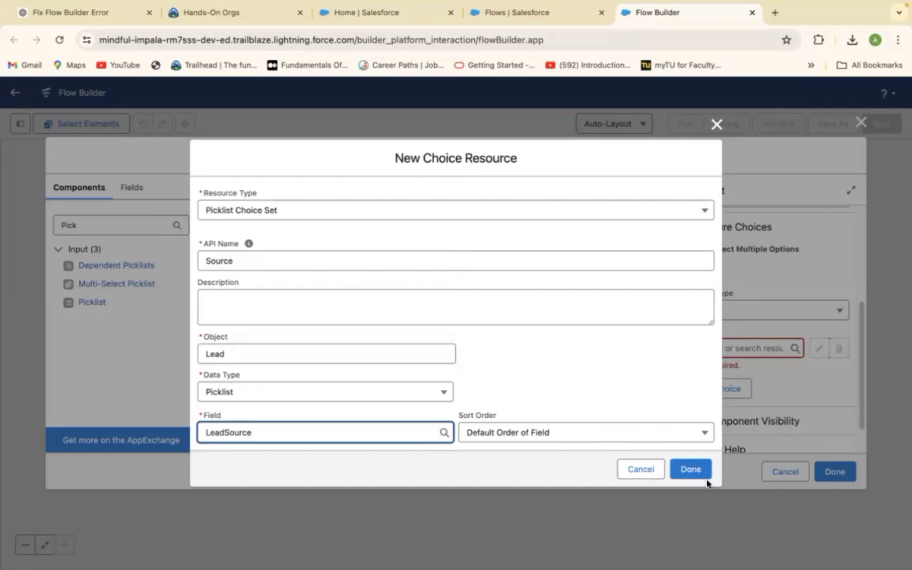
click(702, 438)
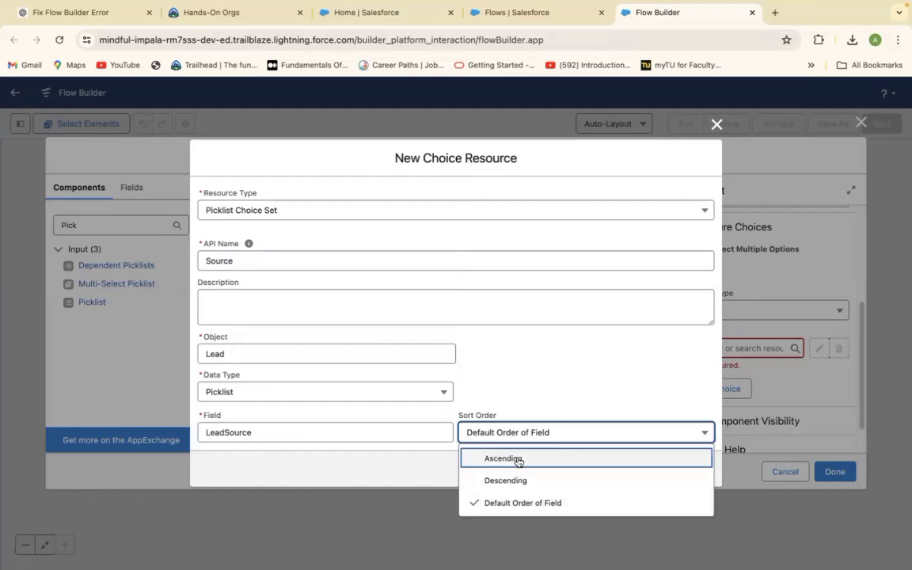
click(675, 387)
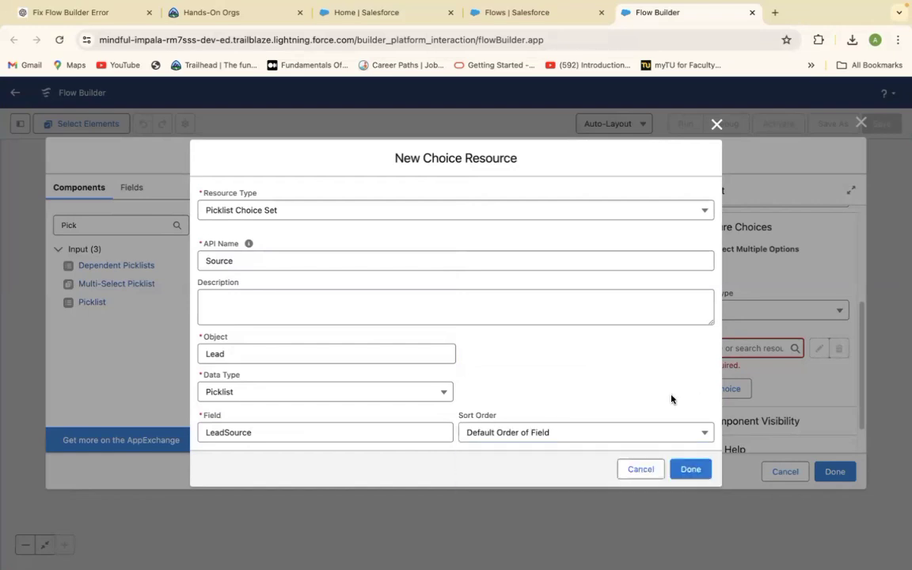
click(691, 469)
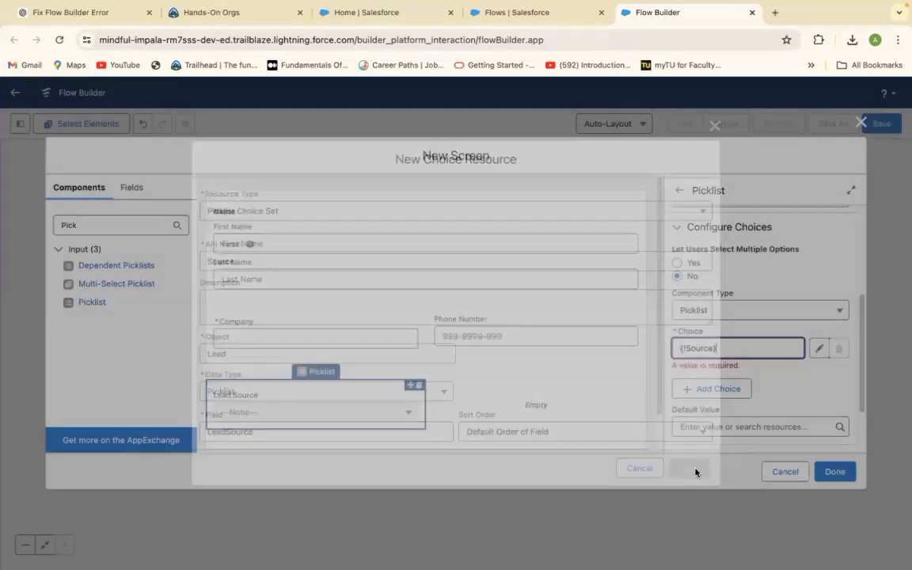
click(815, 388)
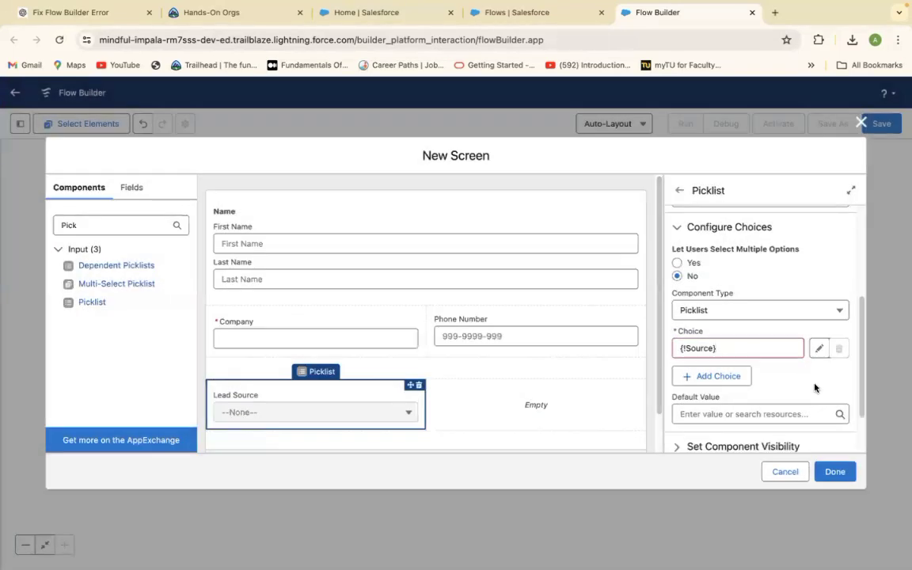
click(90, 225)
key(BackSpace)
key(BackSpace)
key(BackSpace)
key(BackSpace)
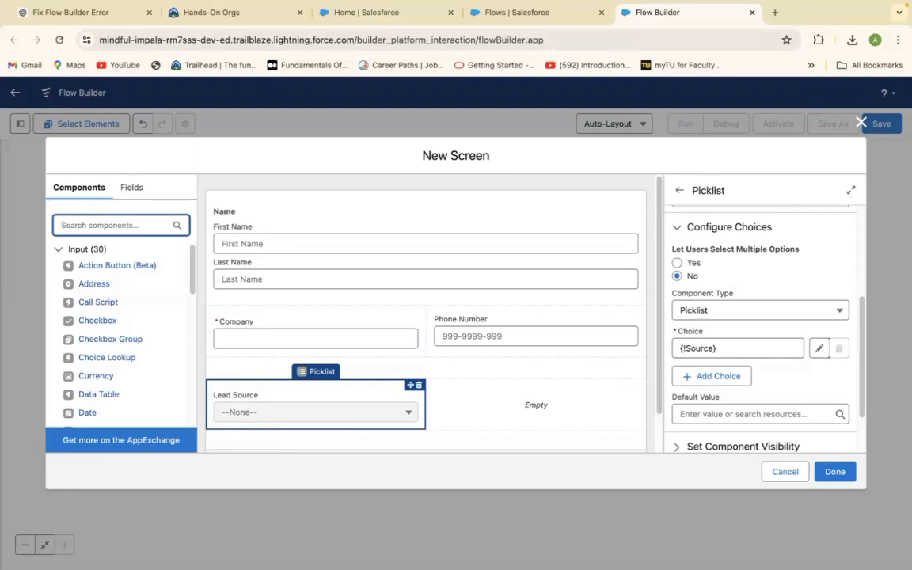
text(Lead Status)
key(BackSpace)
key(BackSpace)
key(BackSpace)
key(BackSpace)
key(BackSpace)
key(BackSpace)
key(BackSpace)
key(BackSpace)
key(BackSpace)
key(BackSpace)
key(BackSpace)
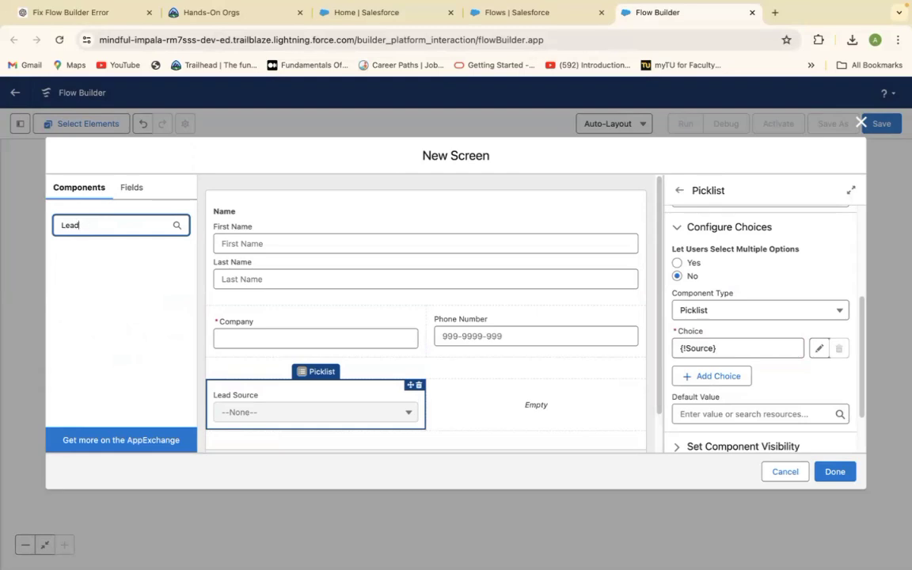
Step: Find the Picklist component and place it in the empty second column beside the Lead Source picklist
text(Pi)
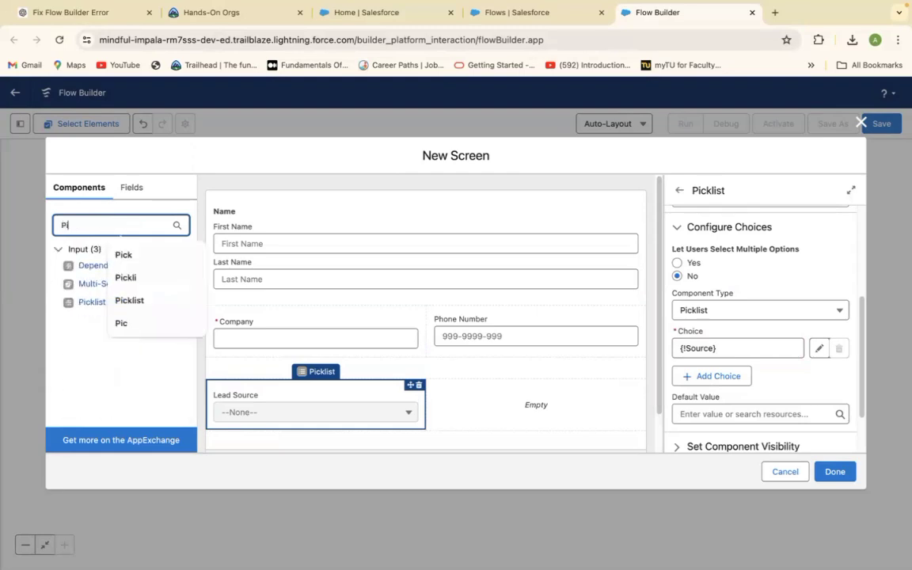
text(cklist)
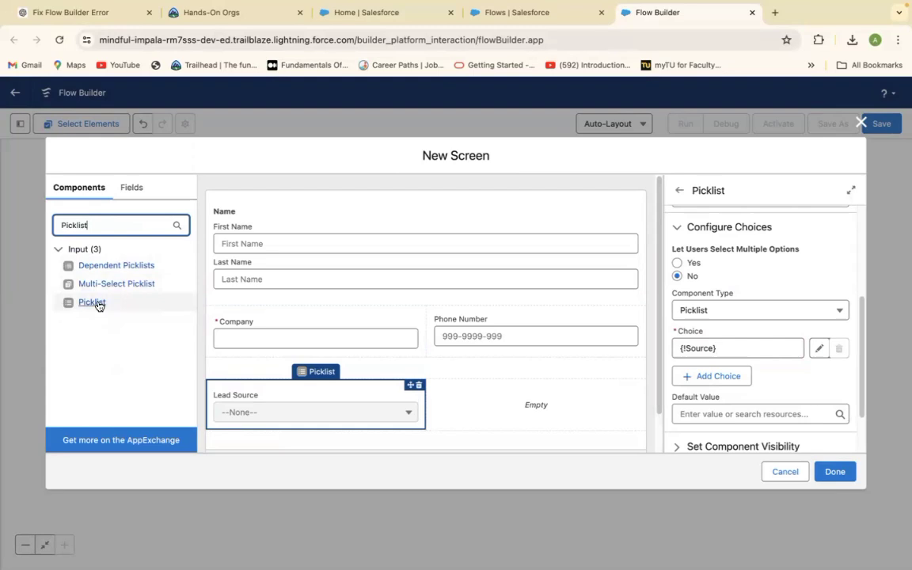
drag(95, 305, 529, 414)
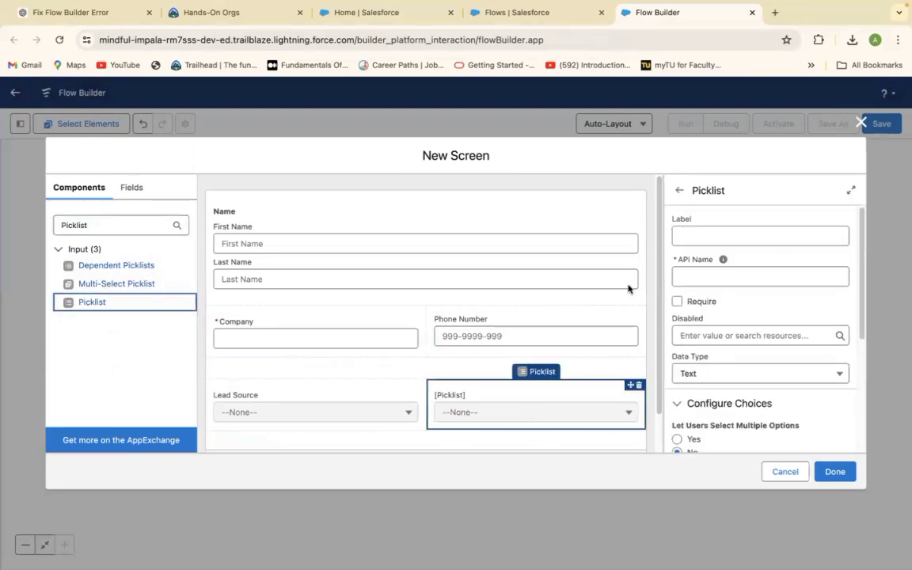
Step: Label the new picklist "Status", let its API name fill in from the label, and make it required
click(695, 236)
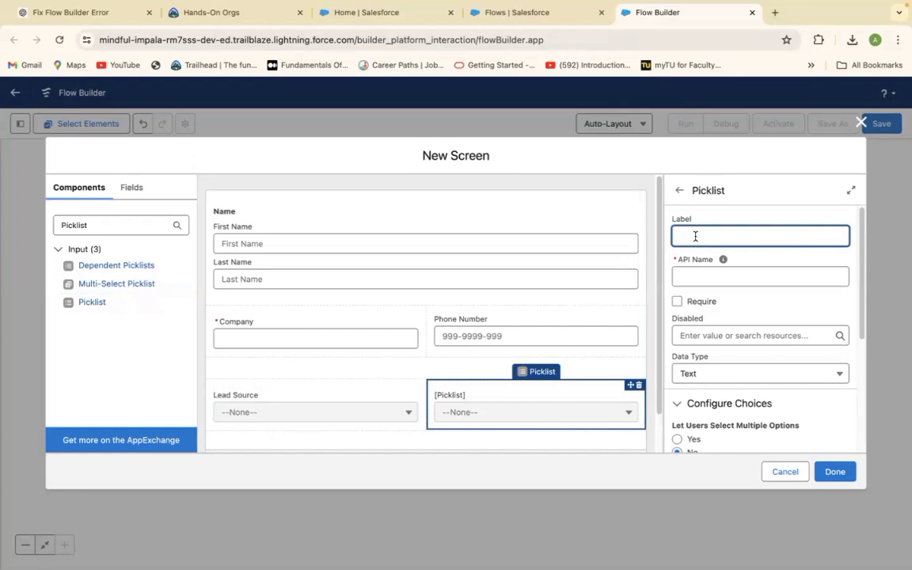
text(Lead )
text(Status)
click(700, 235)
key(BackSpace)
key(BackSpace)
key(BackSpace)
key(BackSpace)
key(BackSpace)
click(691, 275)
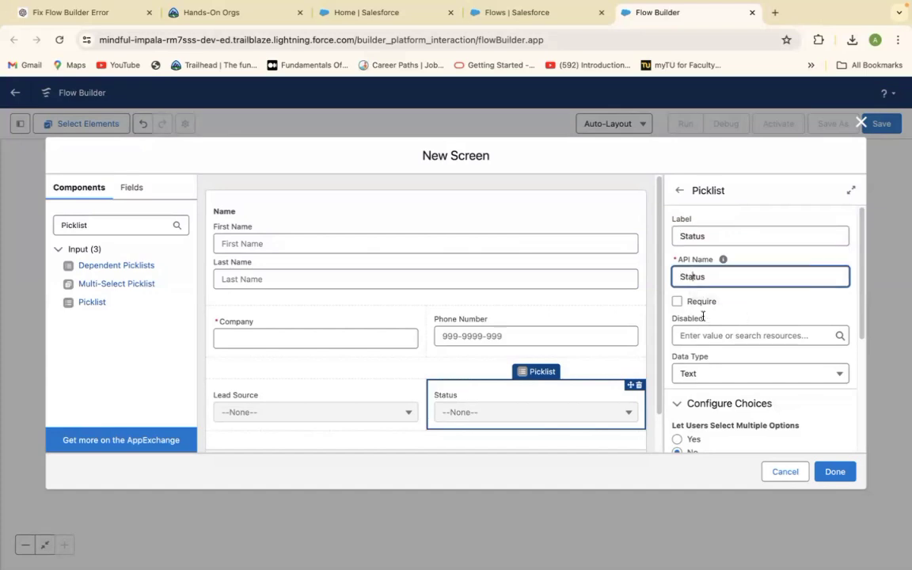
click(678, 301)
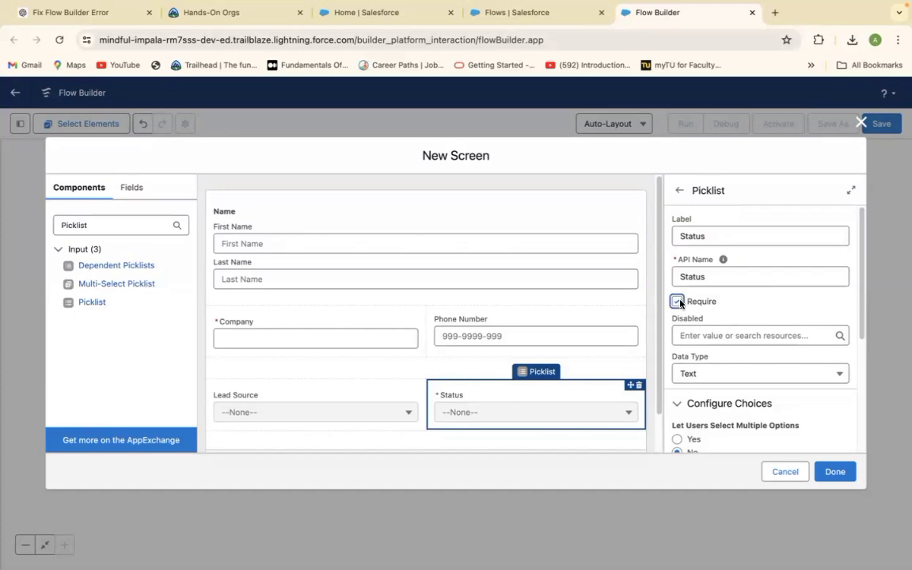
Step: Create a new choice resource for the Status picklist with type Picklist Choice Set and API name "LeadStatus"
scroll(858, 356, down, 3)
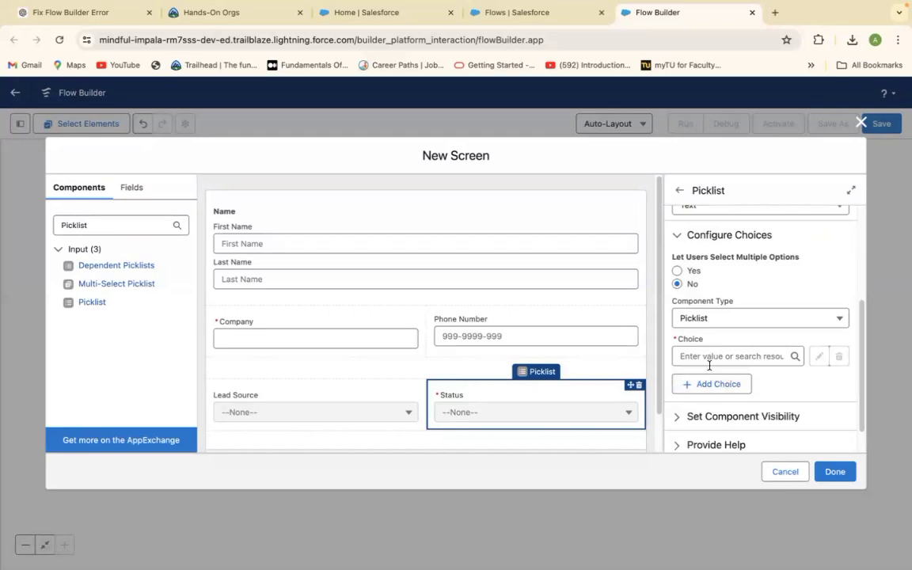
click(714, 356)
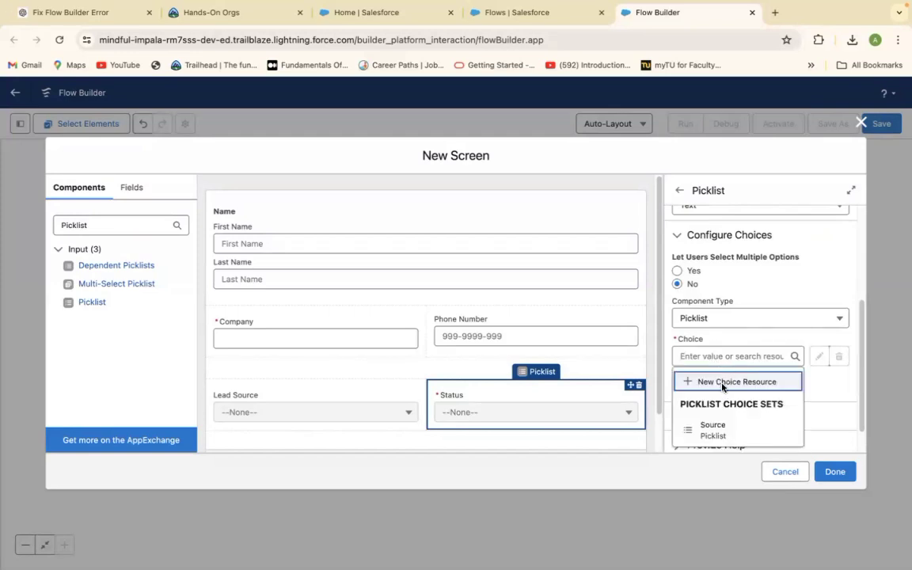
click(722, 384)
click(685, 269)
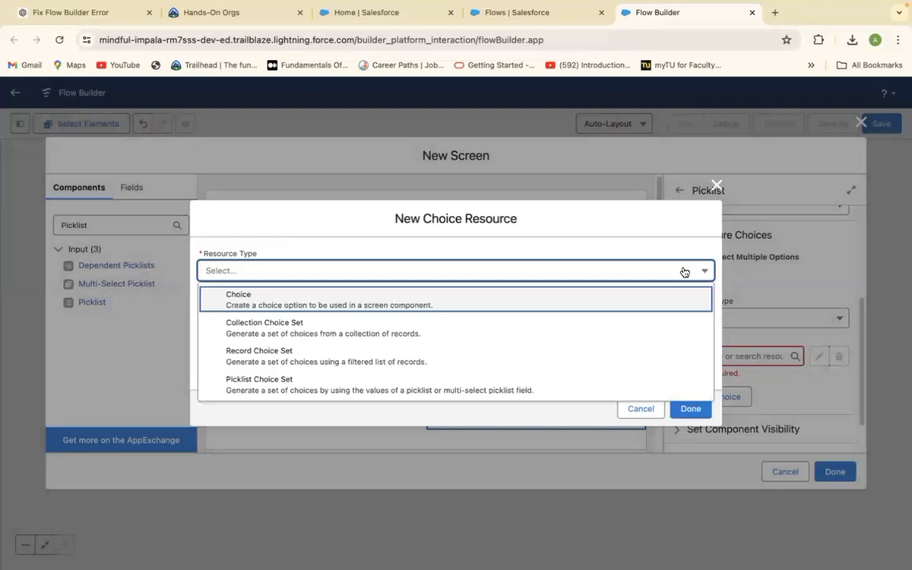
click(308, 385)
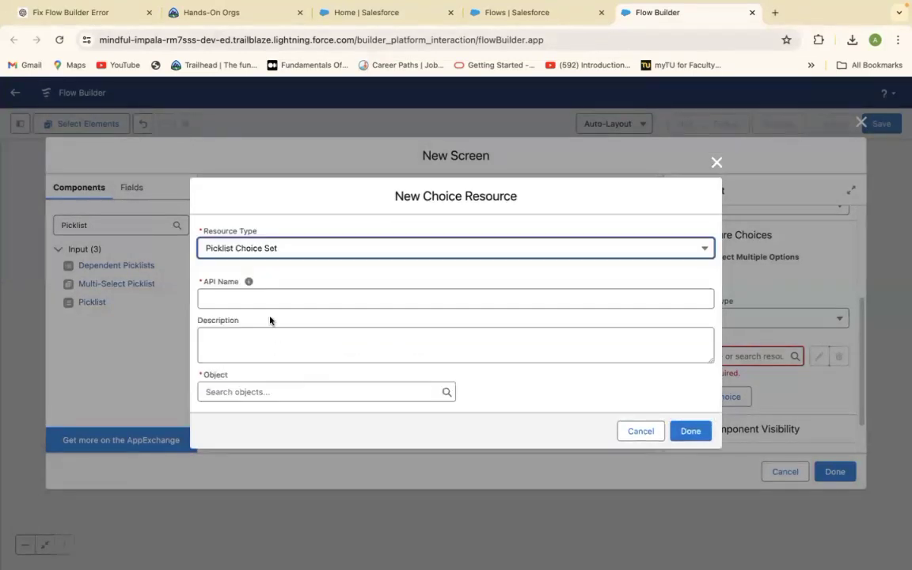
click(251, 298)
text(Lead)
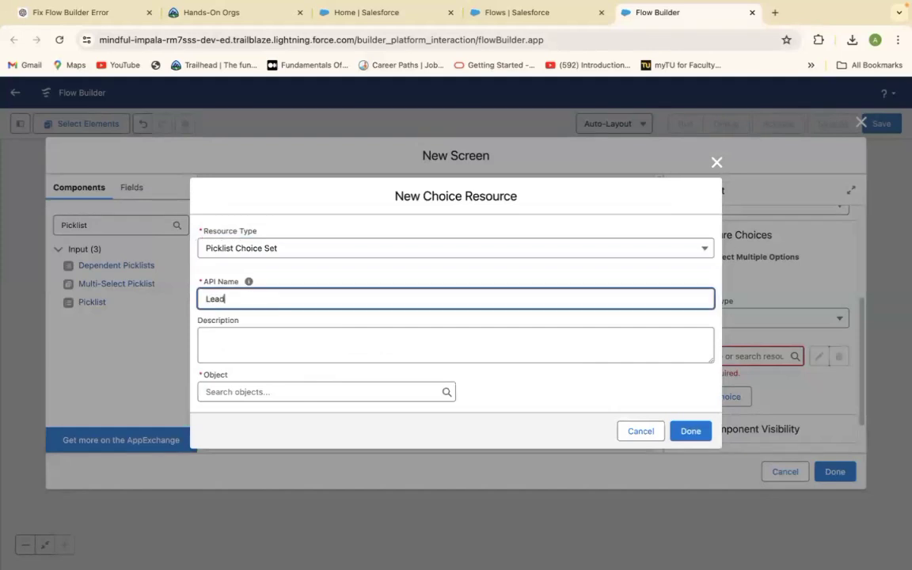
text( R)
key(BackSpace)
text(S)
key(BackSpace)
key(BackSpace)
text(Status)
Step: Base the LeadStatus choice set on the Lead object with data type Picklist and field Status, and finish the resource
click(423, 393)
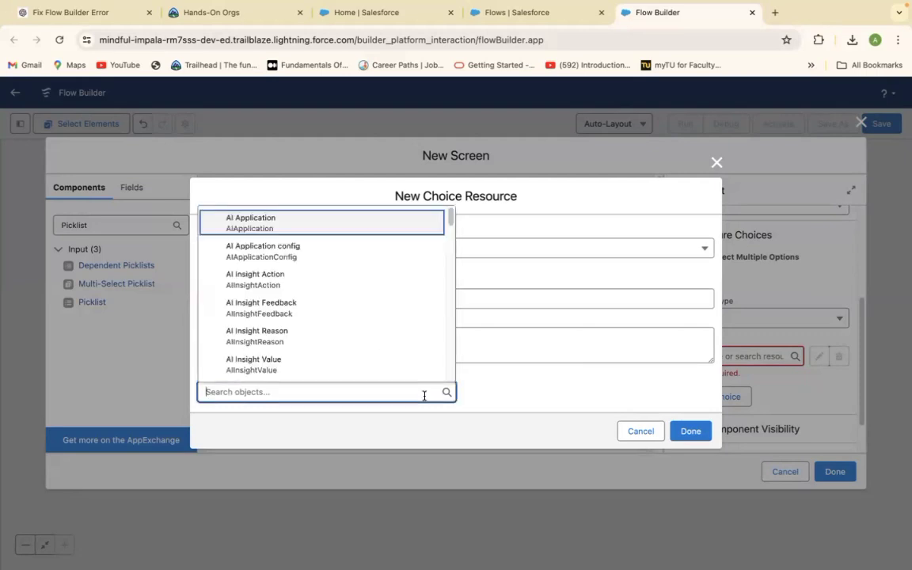
text(Lead)
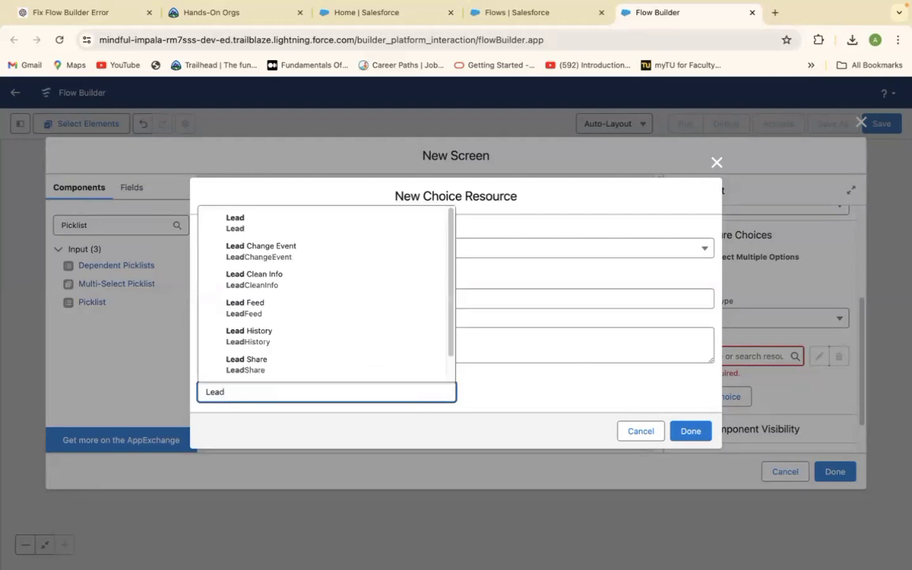
click(372, 221)
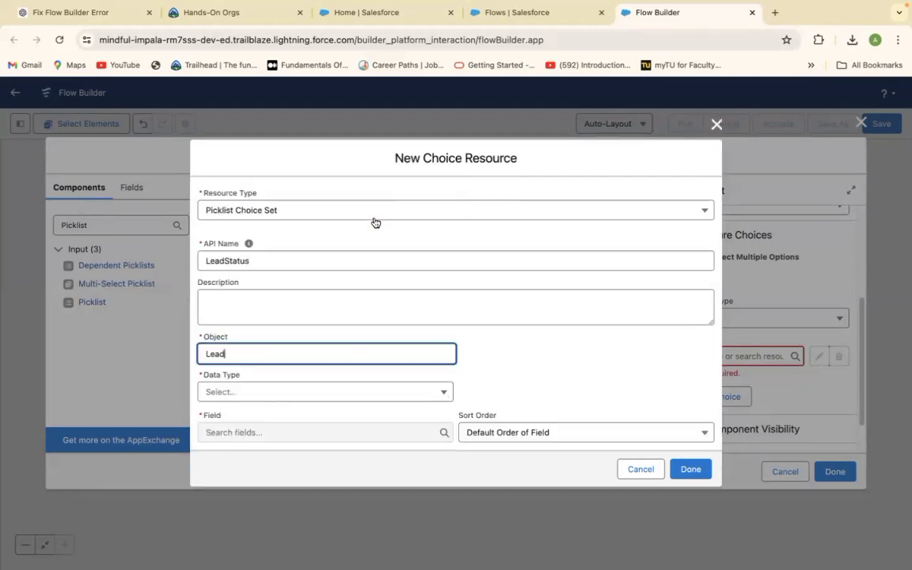
click(435, 394)
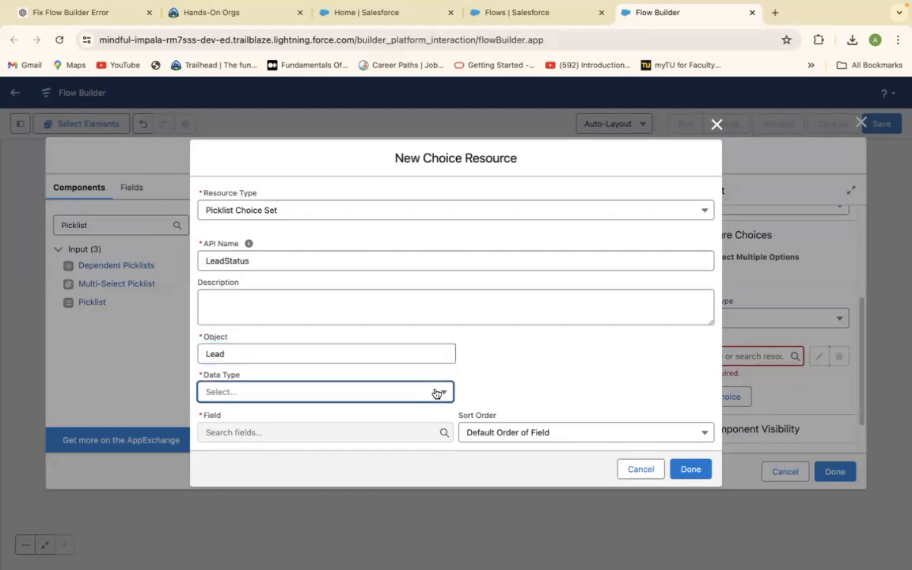
click(369, 418)
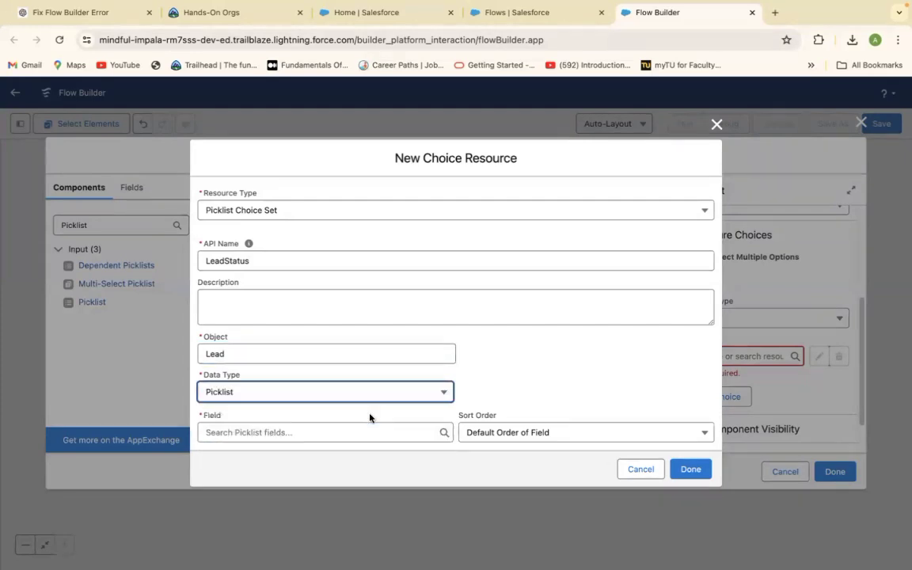
click(430, 431)
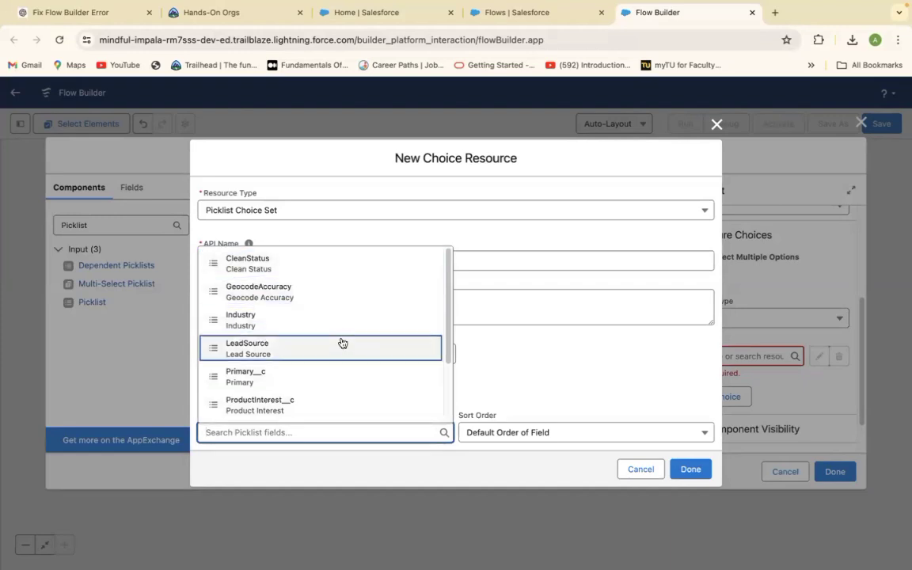
text(Sta)
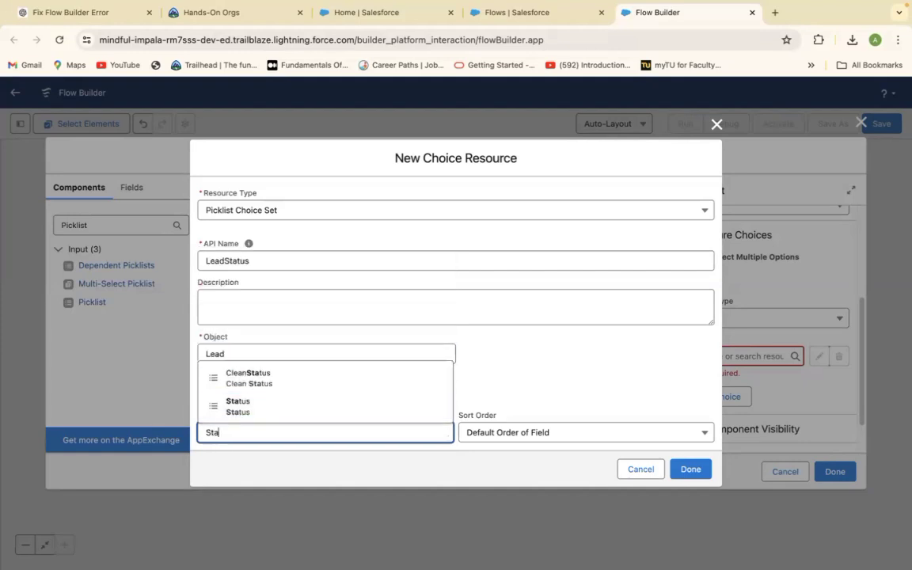
click(274, 410)
click(692, 469)
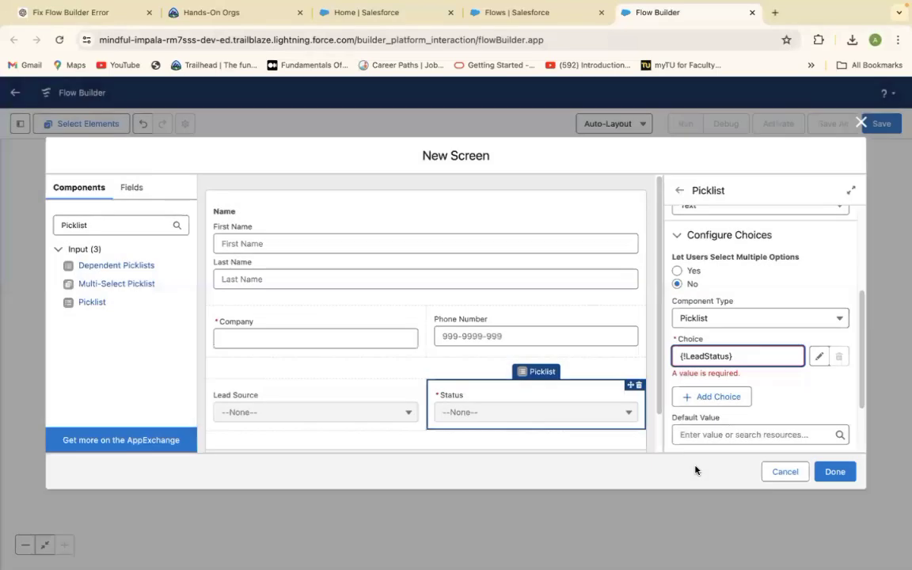
Step: Clear the Picklist search term from the component search so all screen components are listed again
drag(660, 397, 660, 422)
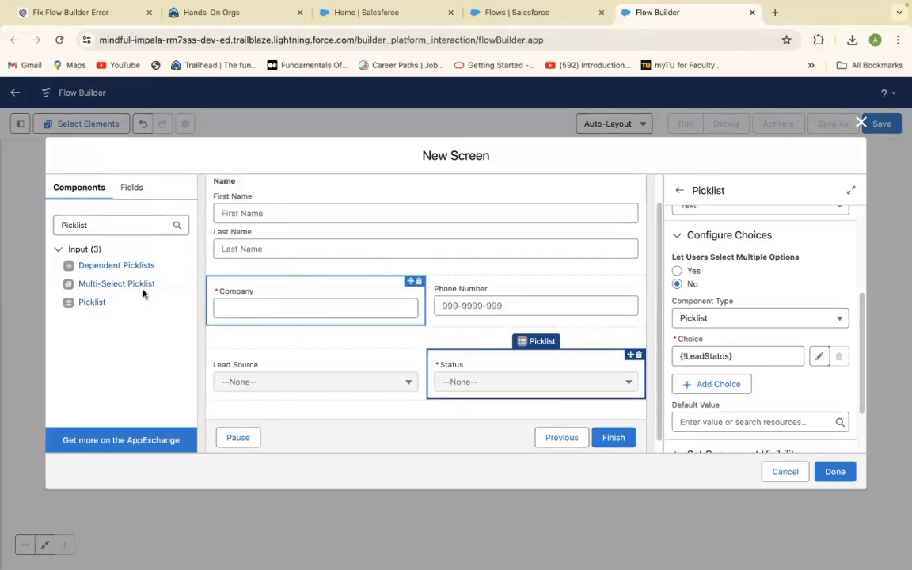
click(97, 227)
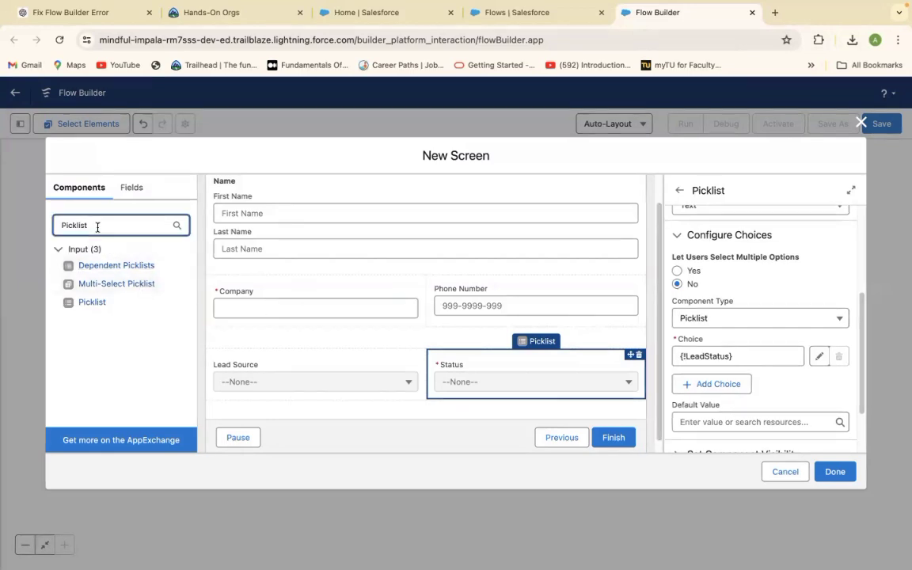
key(BackSpace)
key(BackSpace)
key(BackSpace)
key(BackSpace)
key(BackSpace)
key(BackSpace)
key(BackSpace)
key(BackSpace)
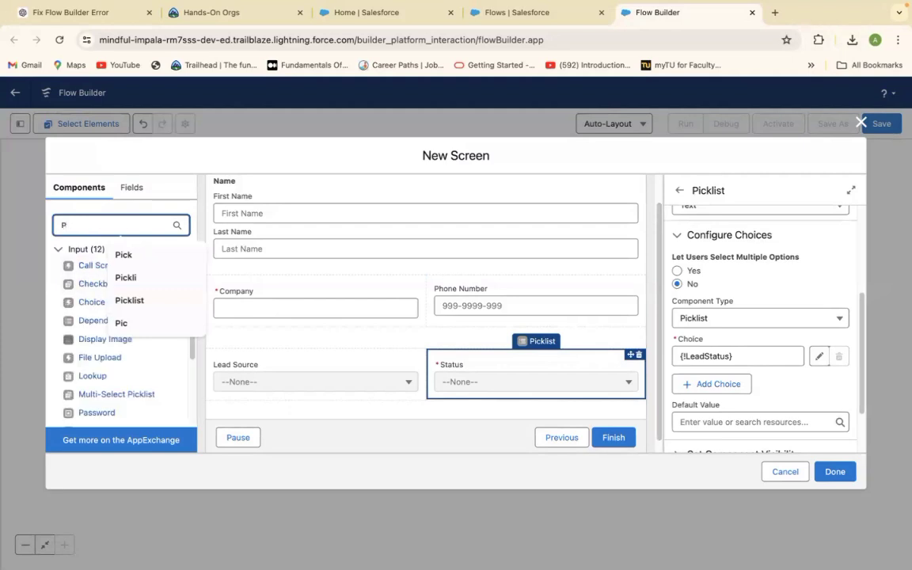
text(Ra)
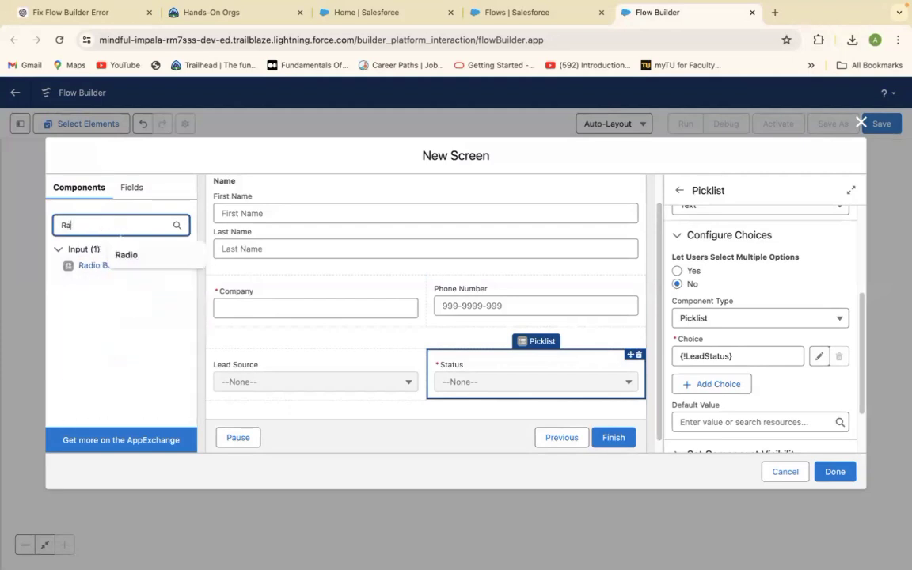
text(diu)
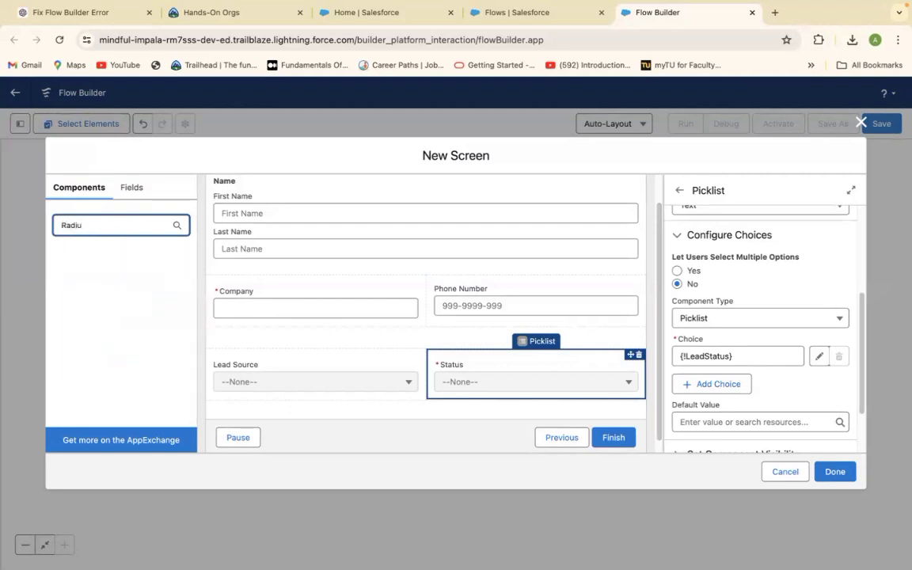
key(BackSpace)
key(BackSpace)
key(BackSpace)
key(BackSpace)
key(BackSpace)
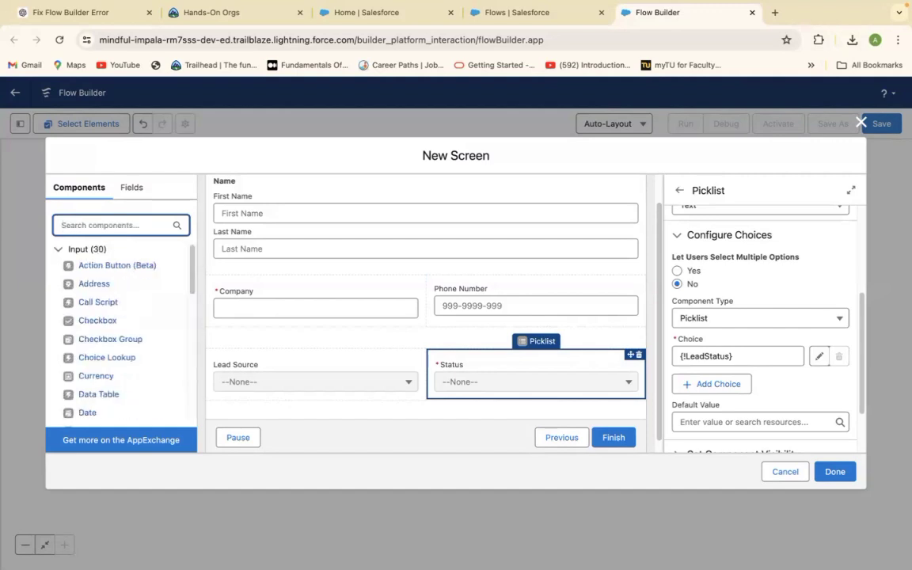
Step: Find the Section component, place it below the Lead Source and Status row, and add a second half-width column
text(Sect)
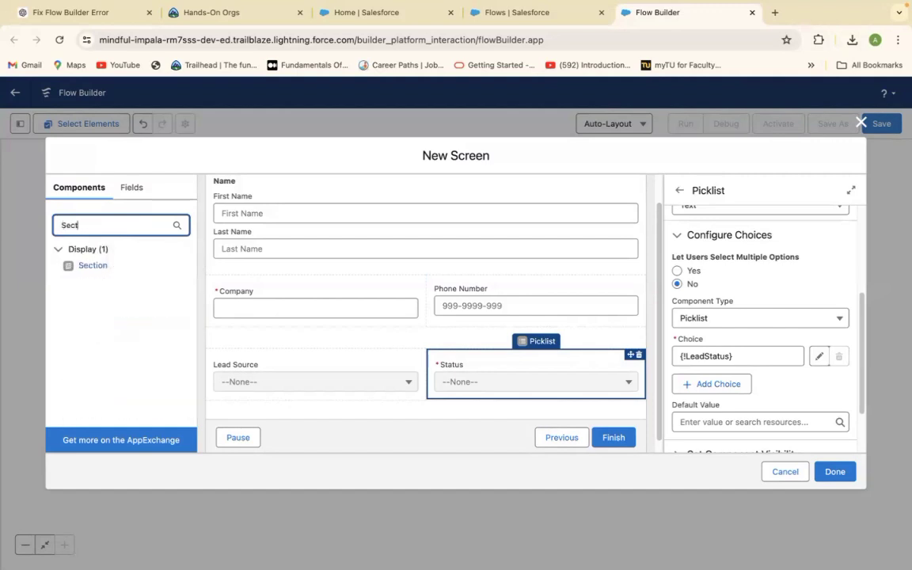
text(io)
drag(75, 263, 311, 415)
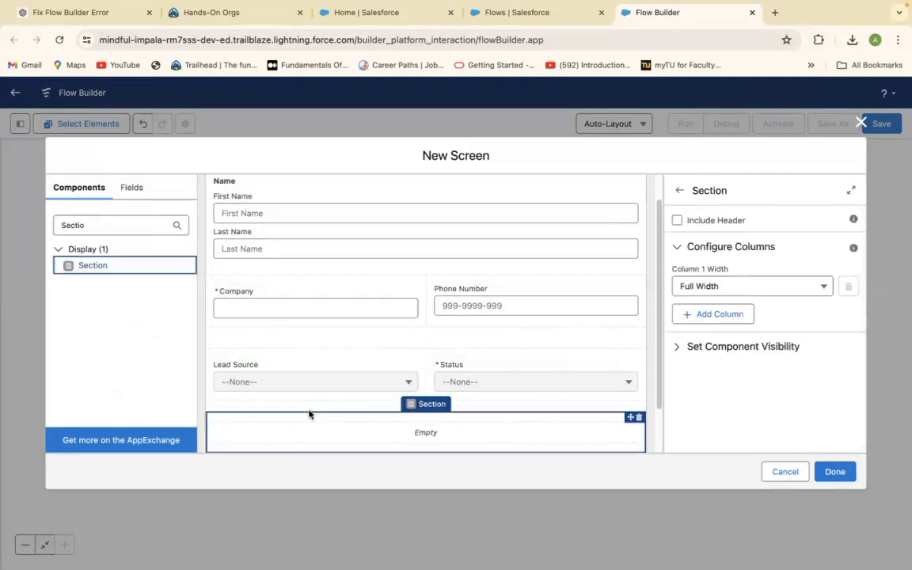
click(722, 314)
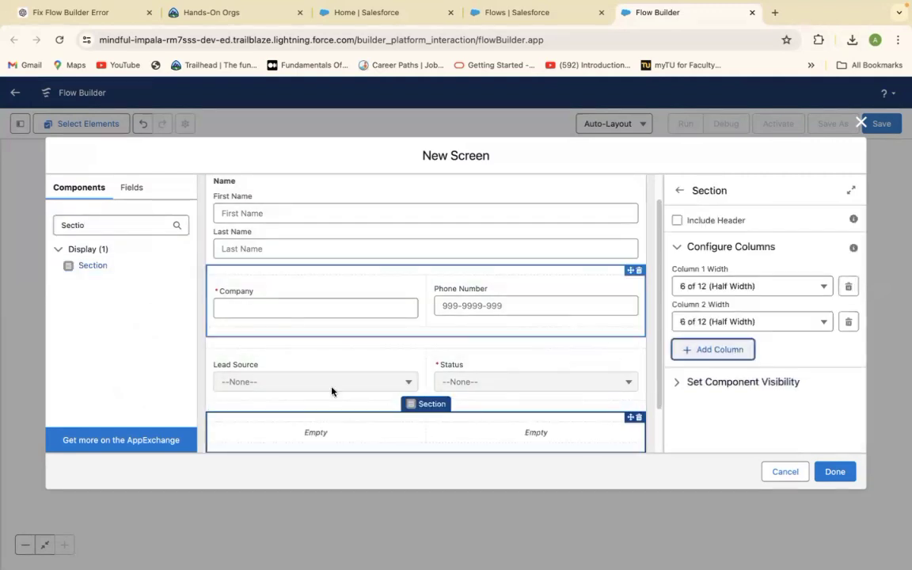
Step: Find the Radio Buttons component and place it in the first column of the new empty section
click(92, 225)
key(BackSpace)
key(BackSpace)
key(BackSpace)
key(BackSpace)
key(BackSpace)
key(BackSpace)
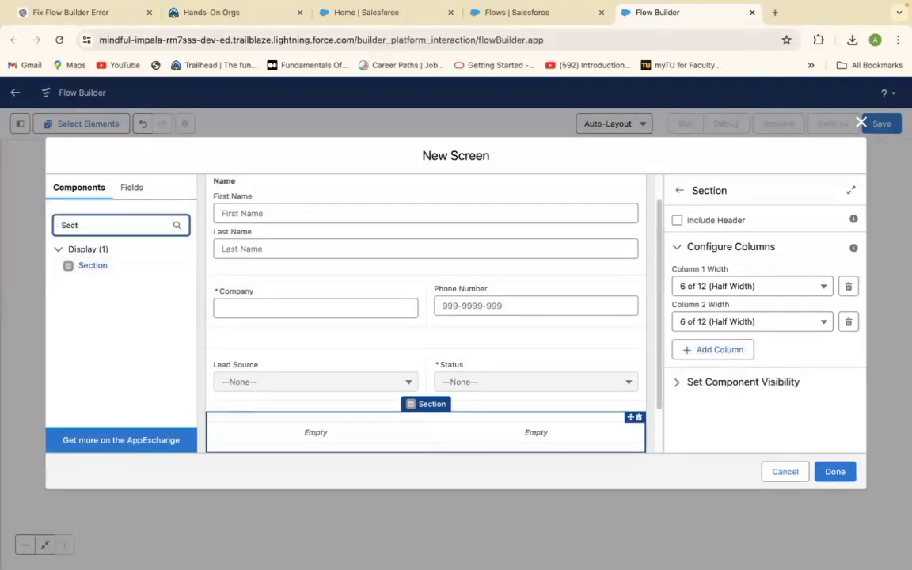
text(R)
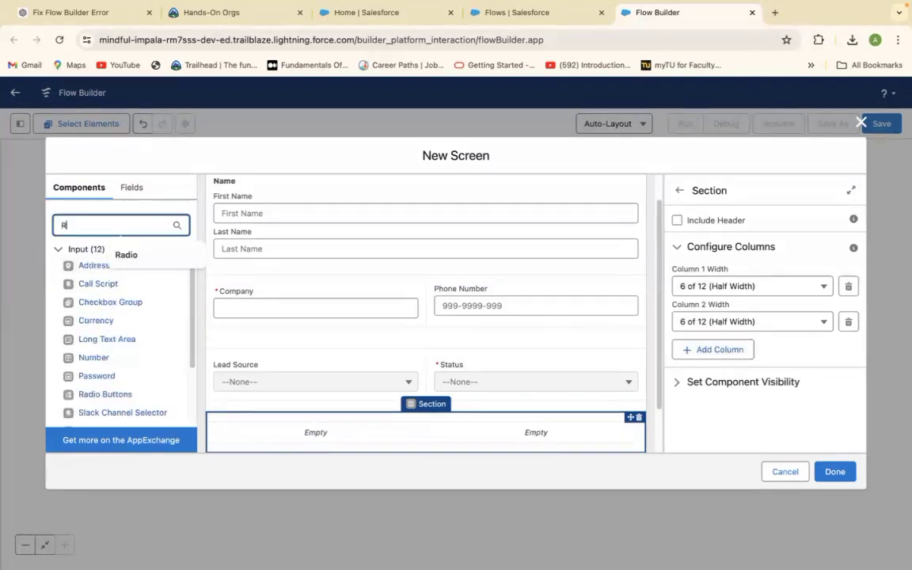
text(adio)
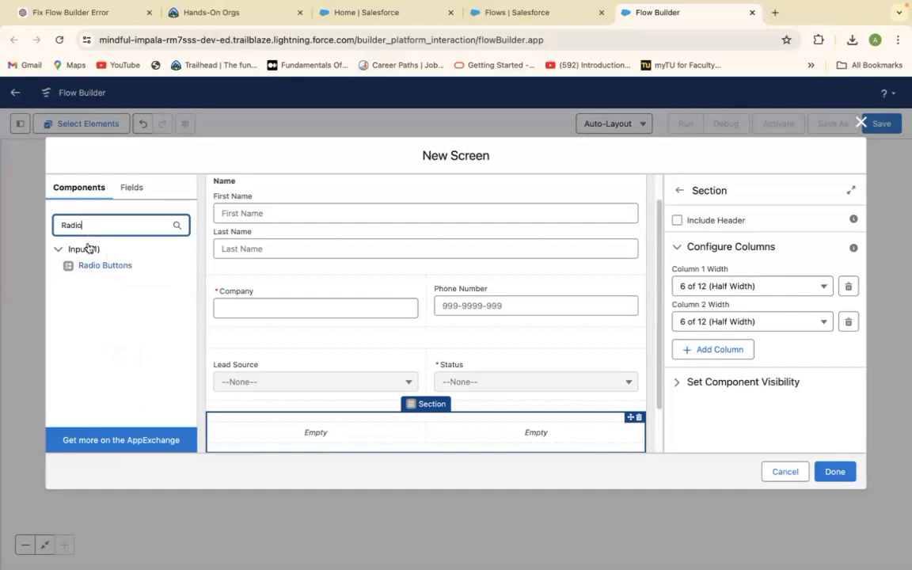
drag(100, 267, 308, 432)
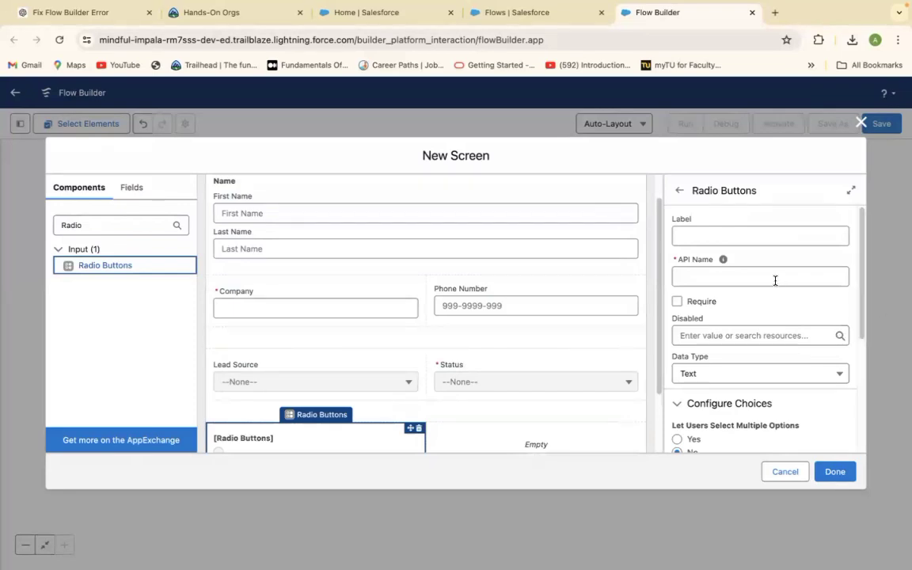
Step: Label the radio buttons "Industry" and let the API name fill in from the label
click(727, 236)
text(Industry)
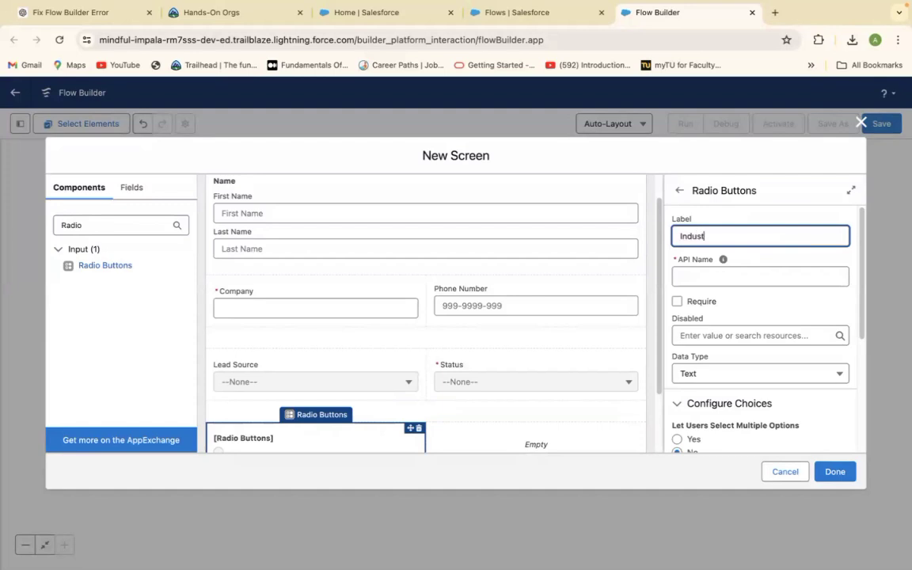
click(716, 277)
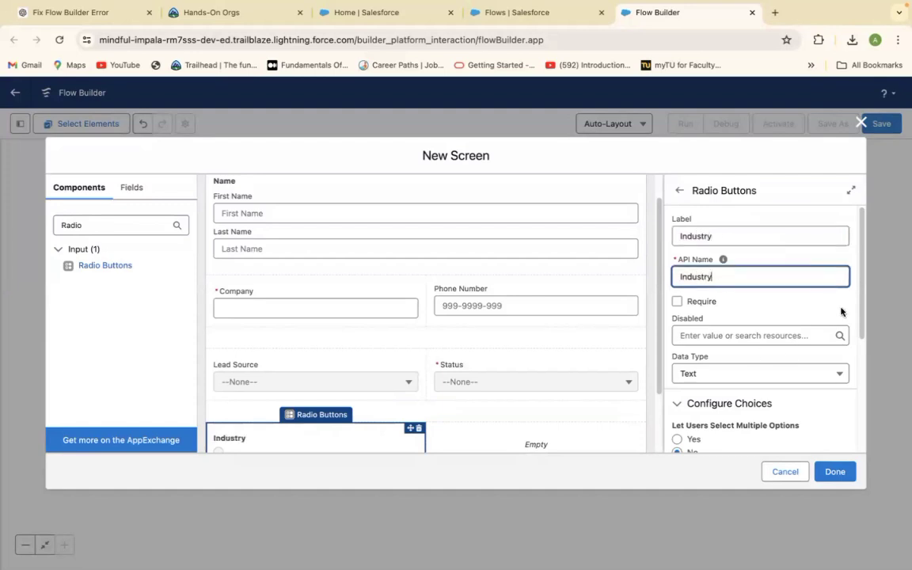
Step: Create a new choice resource for the Industry radio buttons with type Picklist Choice Set and API name "LeadIndustry"
drag(861, 326, 862, 386)
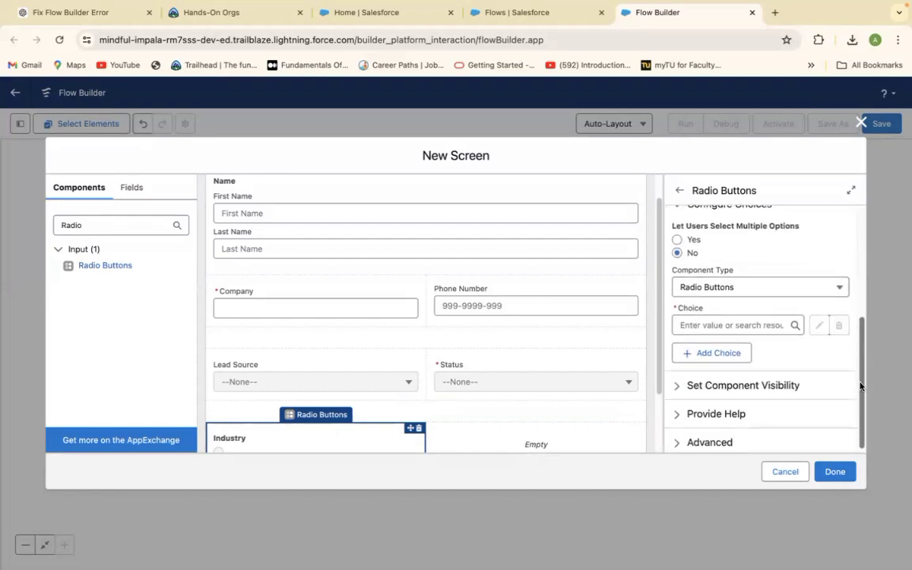
click(714, 325)
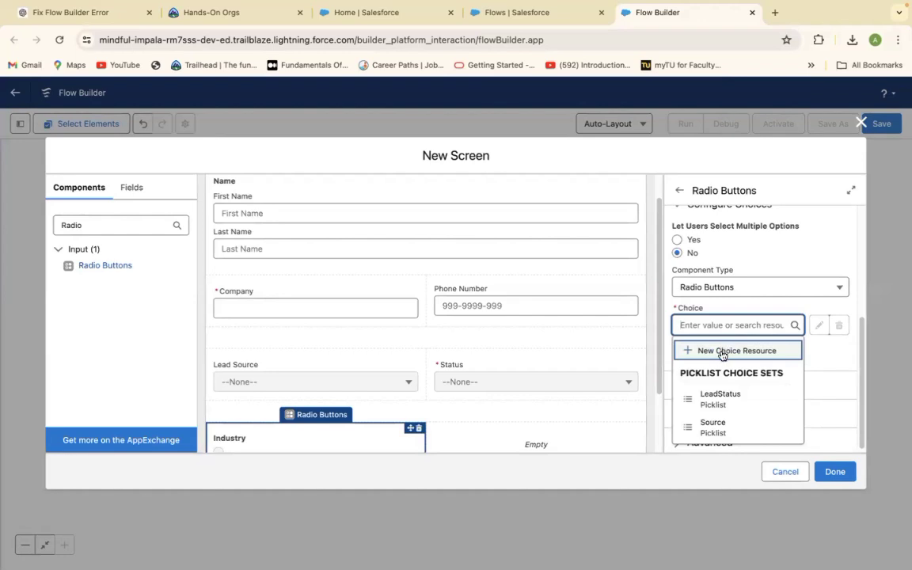
click(720, 352)
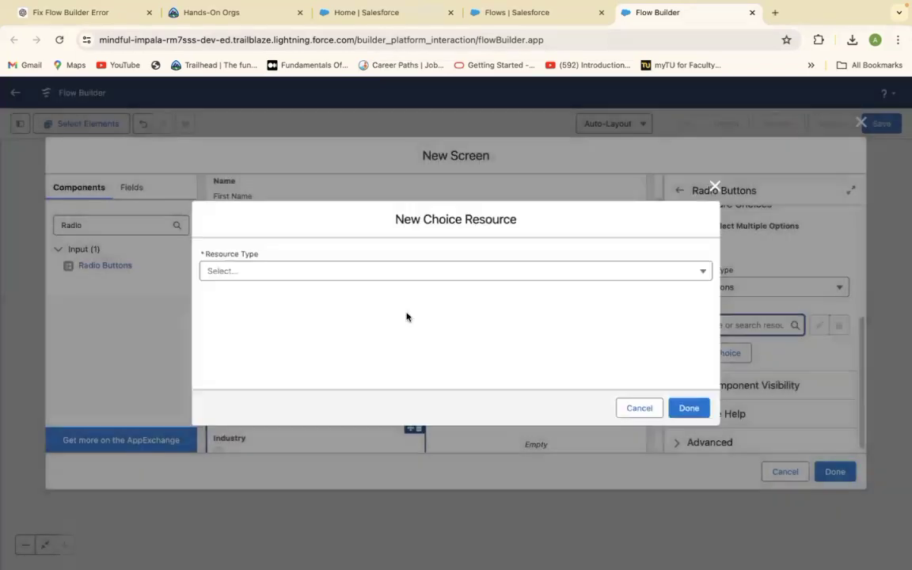
click(647, 272)
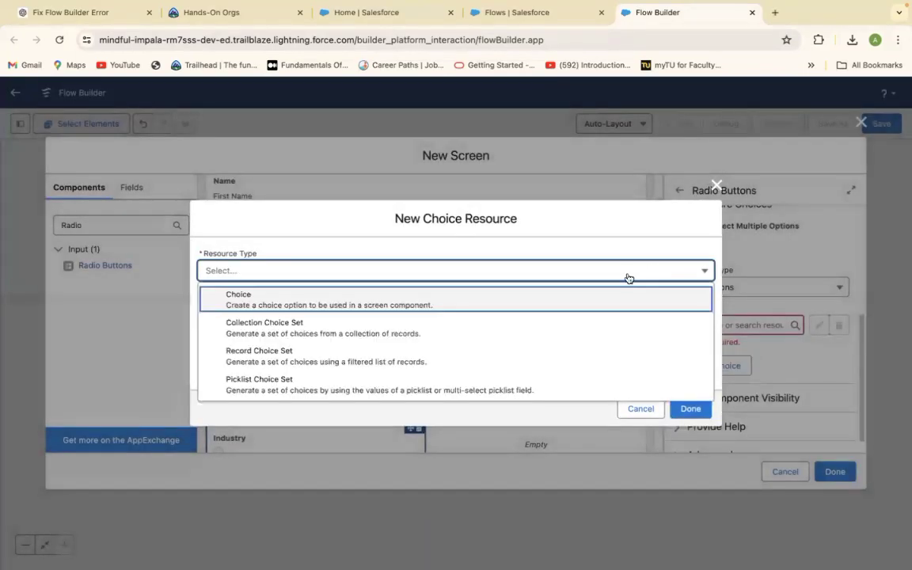
click(367, 379)
click(331, 299)
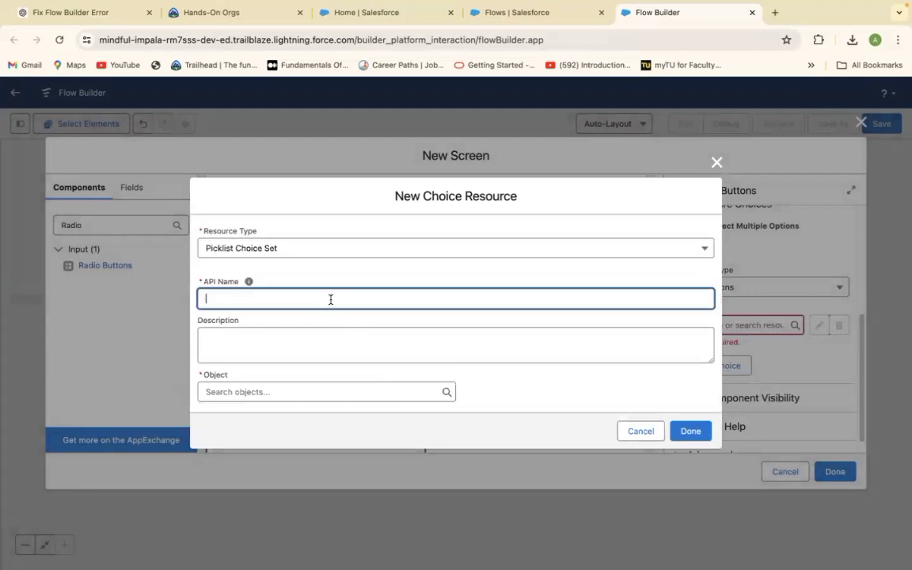
text(Lead)
text( IU)
text(Ind)
text(ustry)
Step: Base the LeadIndustry choice set on the Lead object with data type Picklist and field Industry, and finish the resource
click(429, 389)
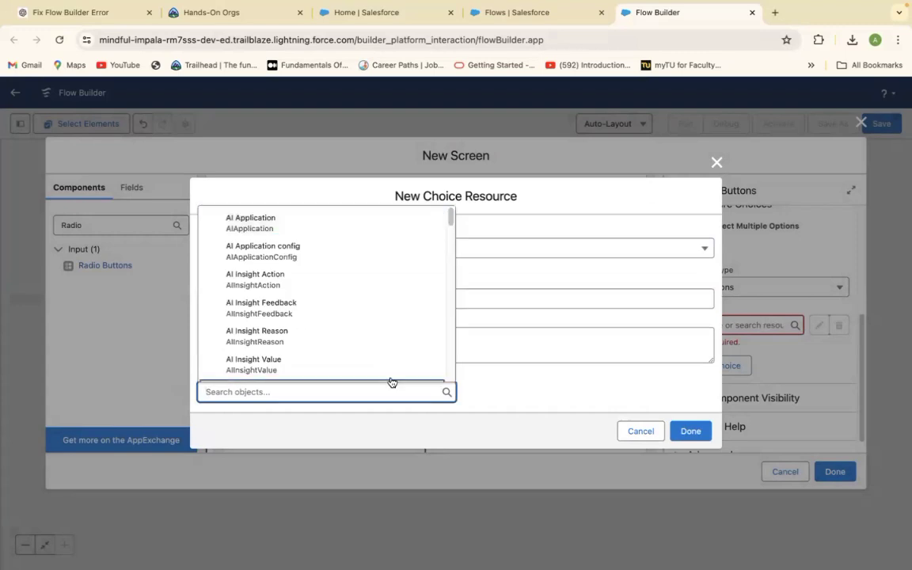
text(Lead)
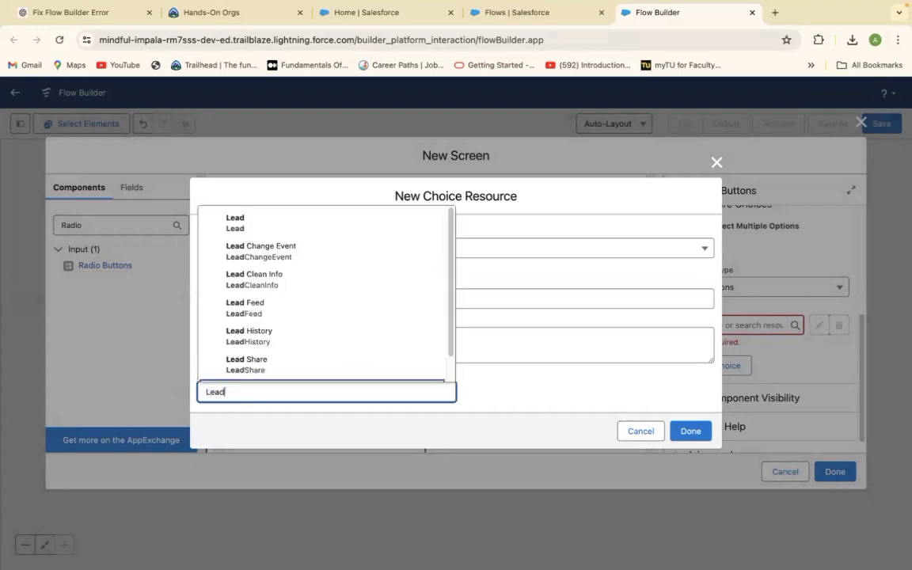
click(246, 222)
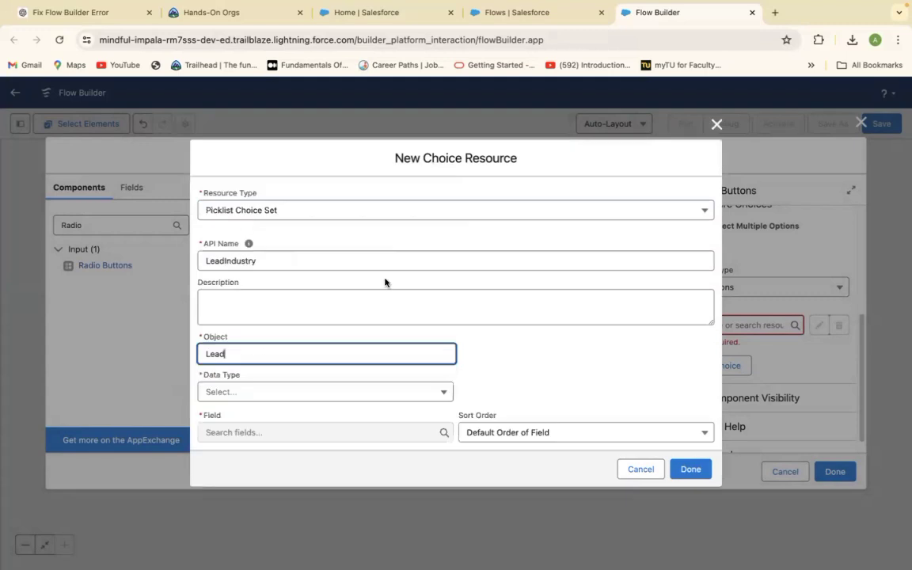
click(431, 393)
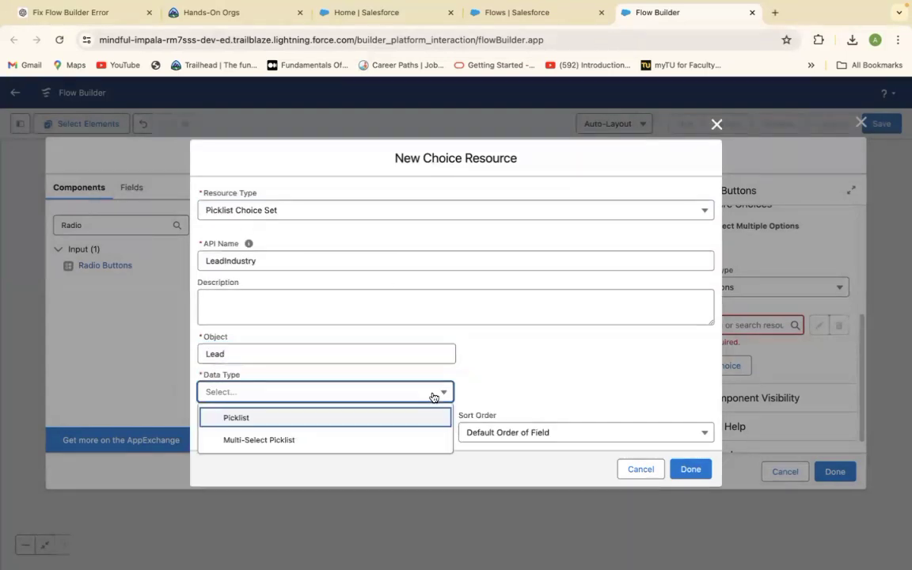
click(367, 420)
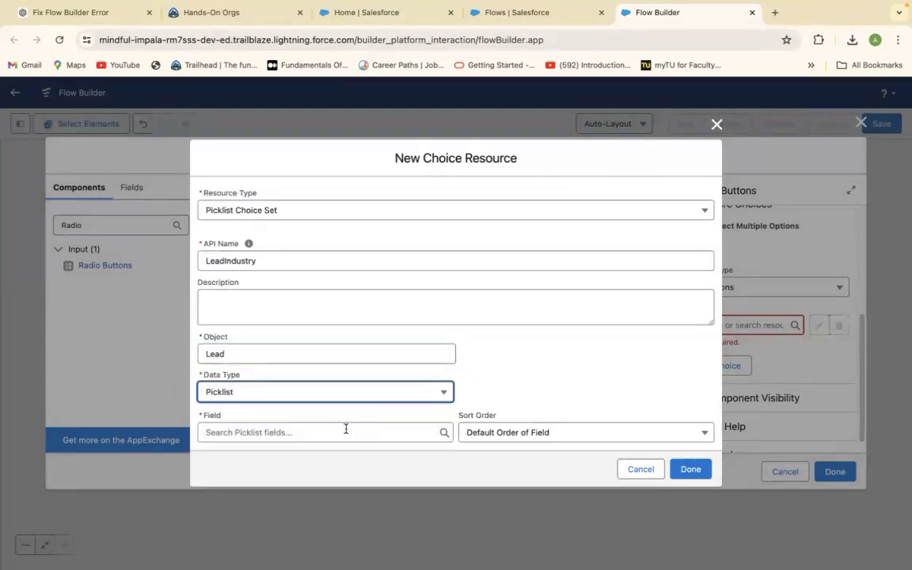
click(346, 429)
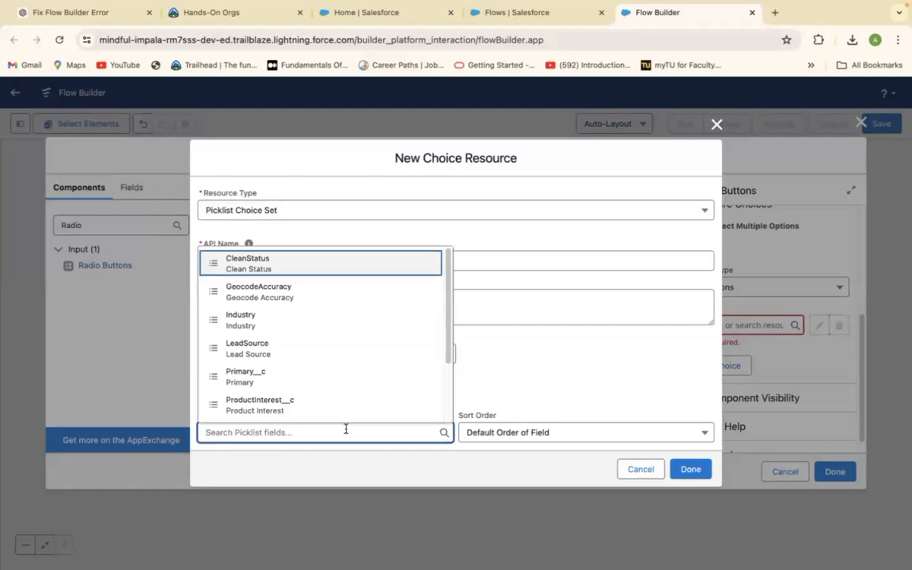
text(Ind)
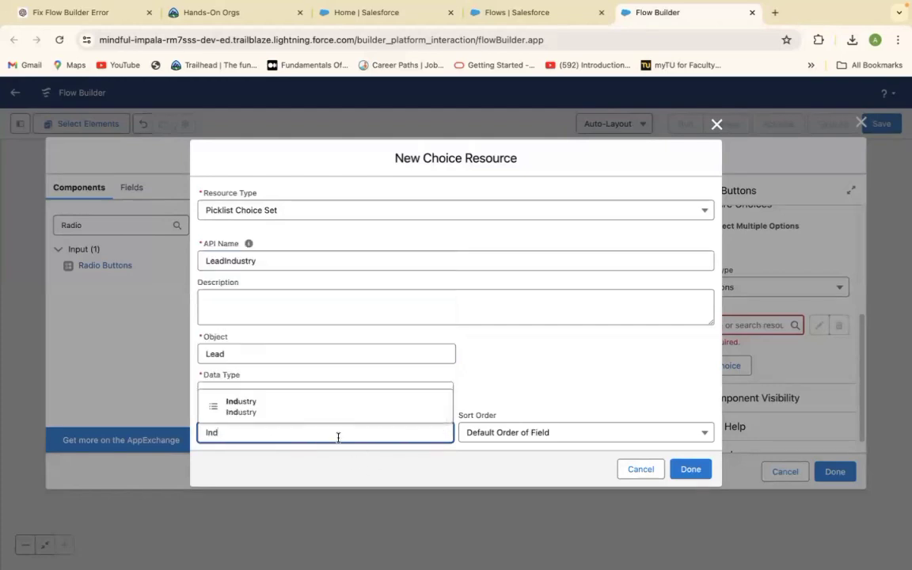
click(308, 408)
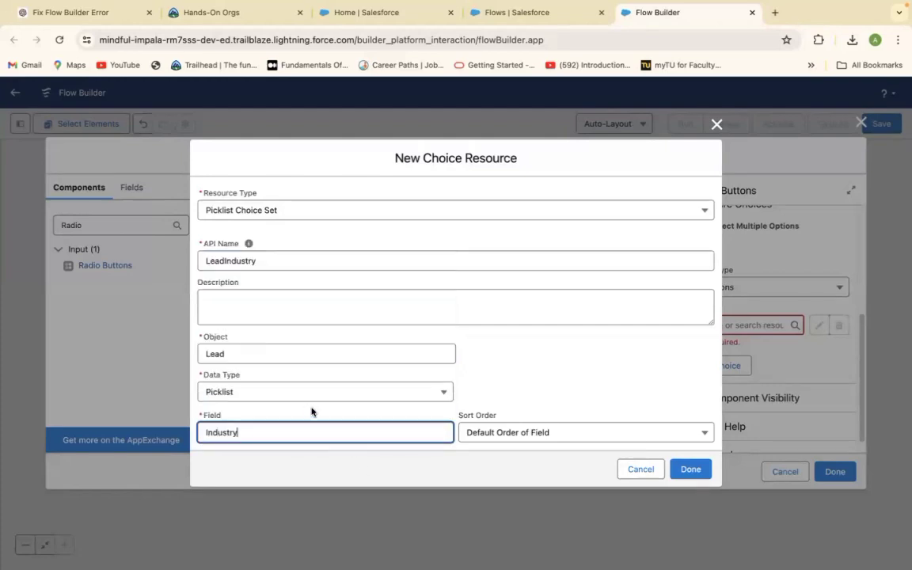
click(688, 470)
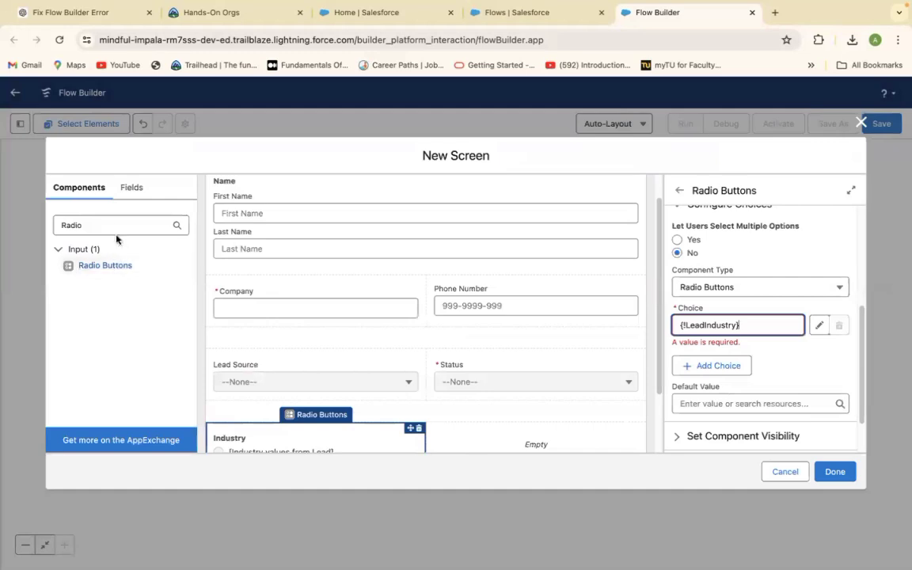
Step: Clear the Radio search term from the component search
click(110, 226)
key(BackSpace)
key(BackSpace)
key(BackSpace)
key(BackSpace)
key(BackSpace)
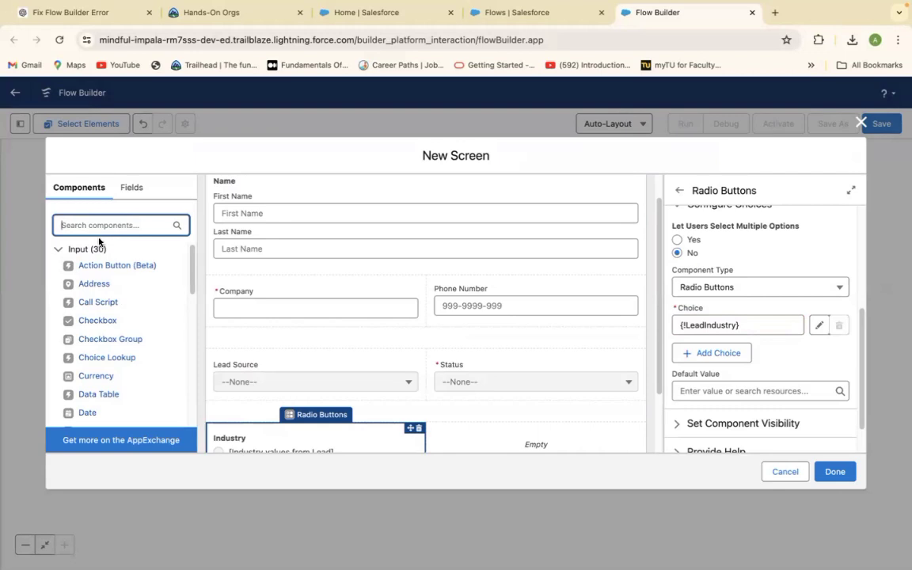
text(Sect)
drag(92, 264, 87, 222)
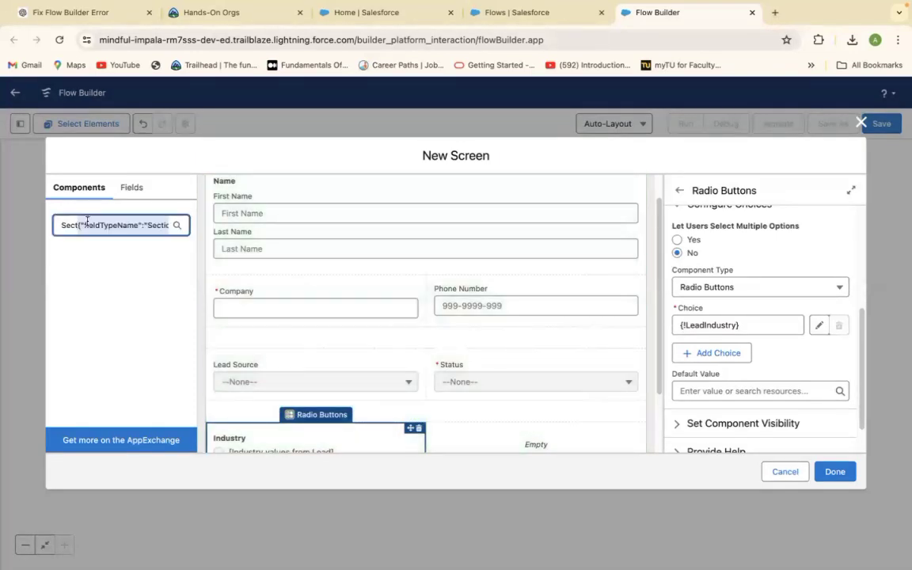
click(162, 226)
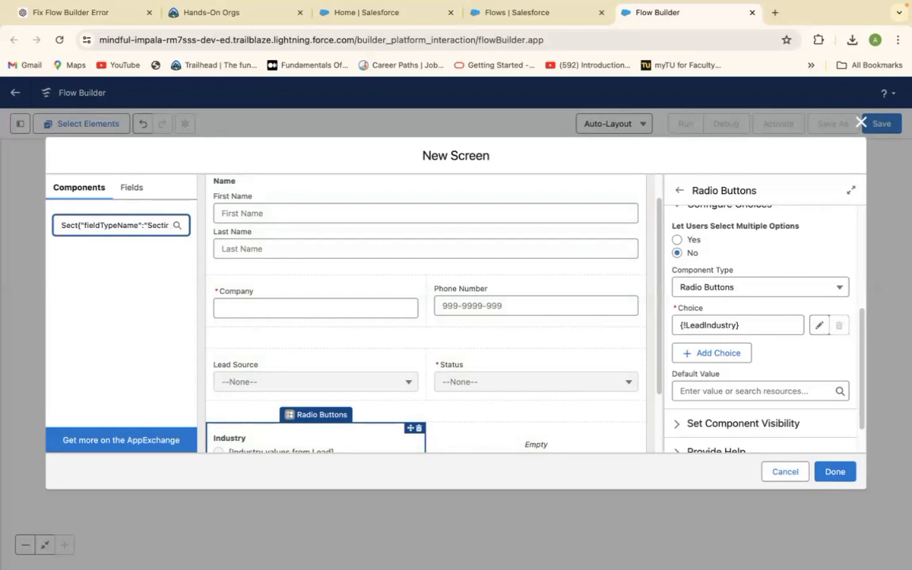
key(BackSpace)
key(BackSpace)
key(BackSpace)
key(BackSpace)
key(BackSpace)
key(BackSpace)
key(BackSpace)
key(BackSpace)
key(BackSpace)
key(BackSpace)
key(BackSpace)
key(BackSpace)
key(BackSpace)
key(BackSpace)
key(BackSpace)
key(BackSpace)
key(BackSpace)
key(BackSpace)
key(BackSpace)
key(BackSpace)
key(BackSpace)
key(BackSpace)
key(BackSpace)
key(BackSpace)
key(BackSpace)
key(BackSpace)
key(BackSpace)
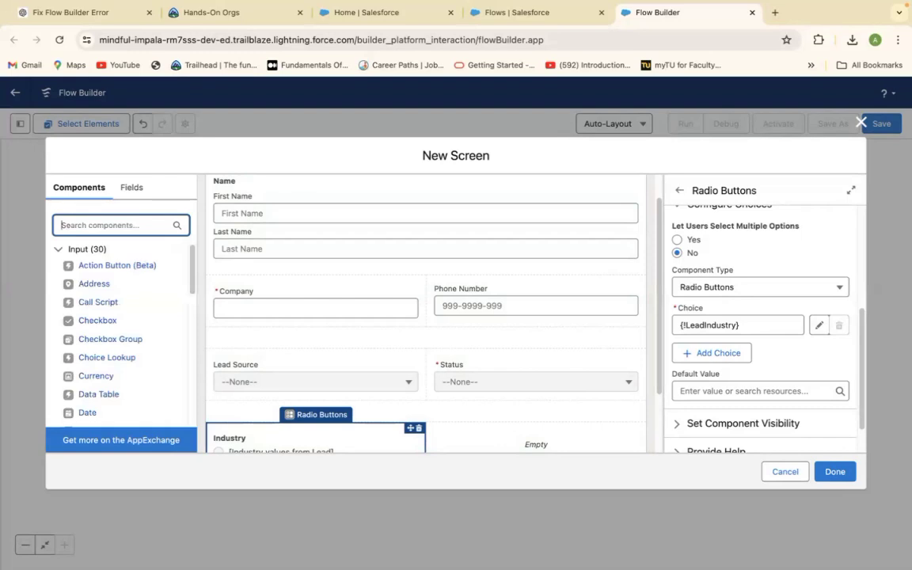
Step: Add a Picklist component to the empty column beside the Industry radio buttons
drag(658, 374, 658, 432)
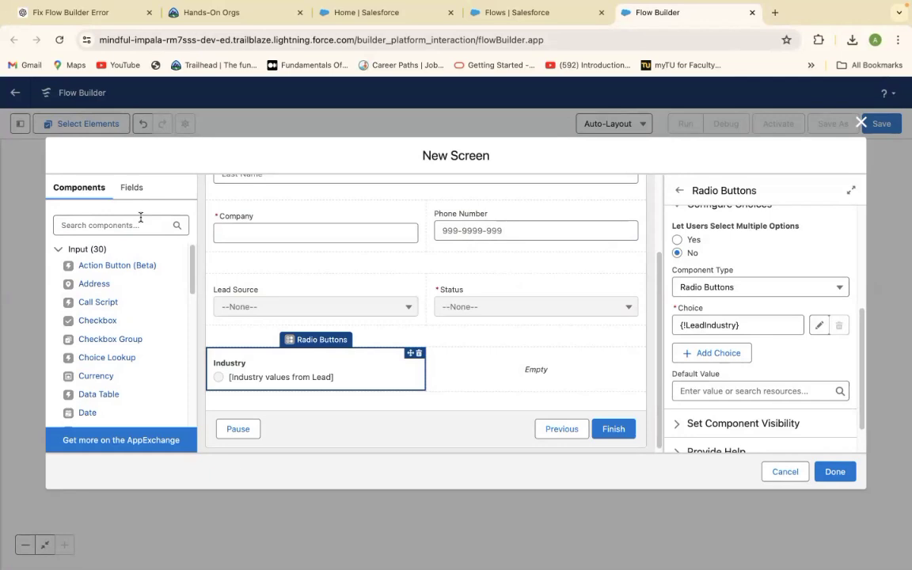
click(87, 224)
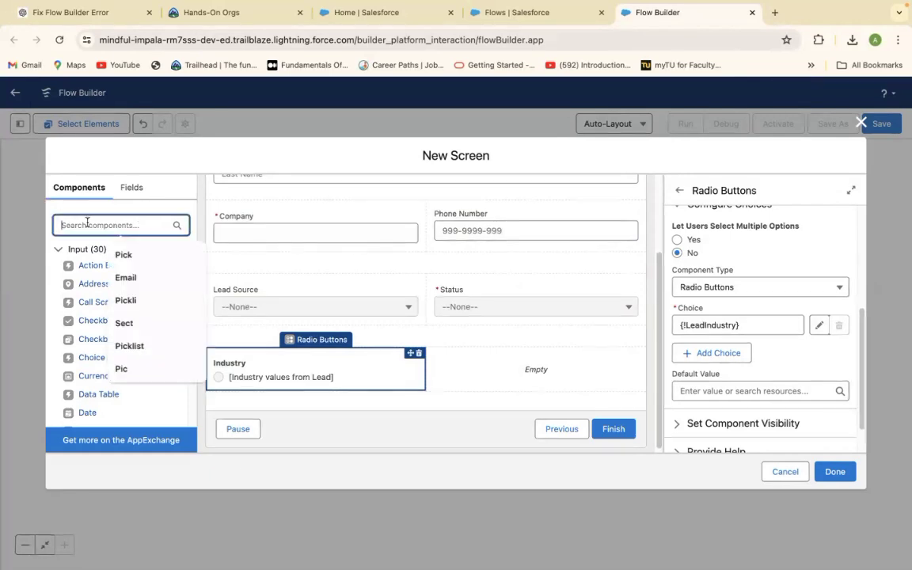
text(Pi)
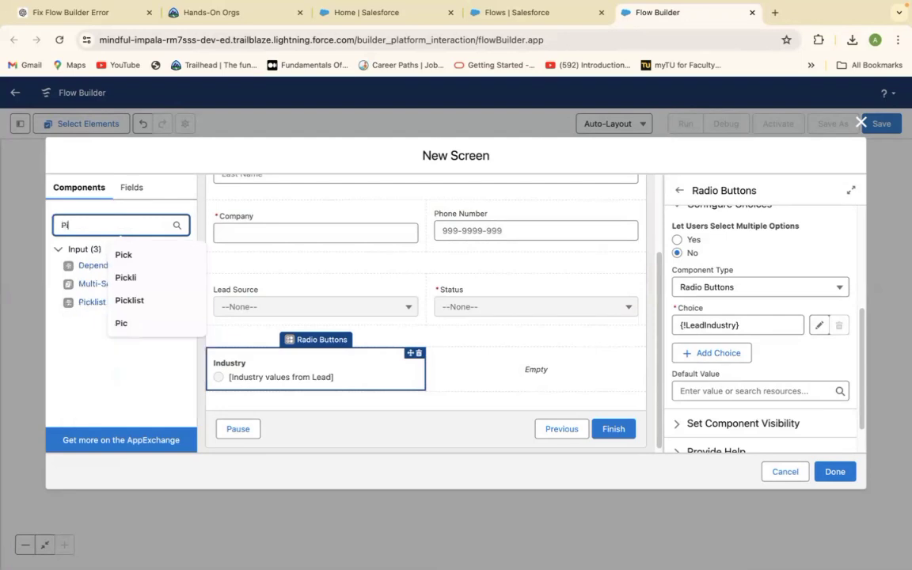
text(clist)
key(BackSpace)
key(BackSpace)
key(BackSpace)
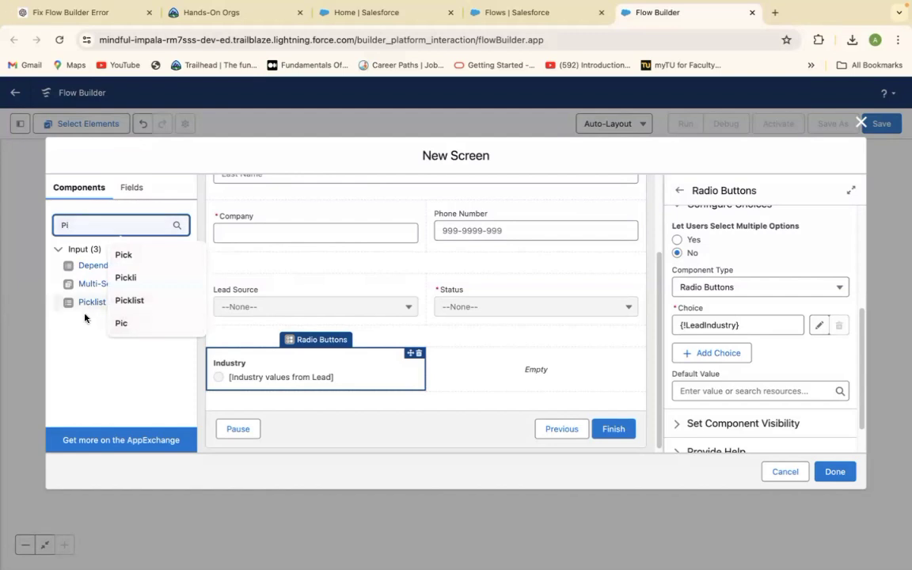
drag(93, 311, 503, 370)
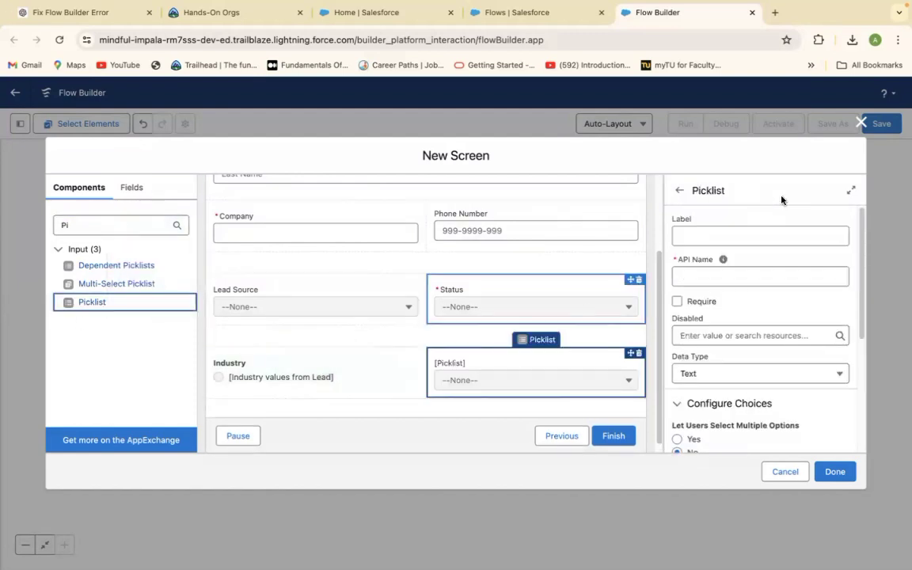
Step: Label the new picklist "Rating" and let the API name fill in from the label
click(721, 232)
text(Rating)
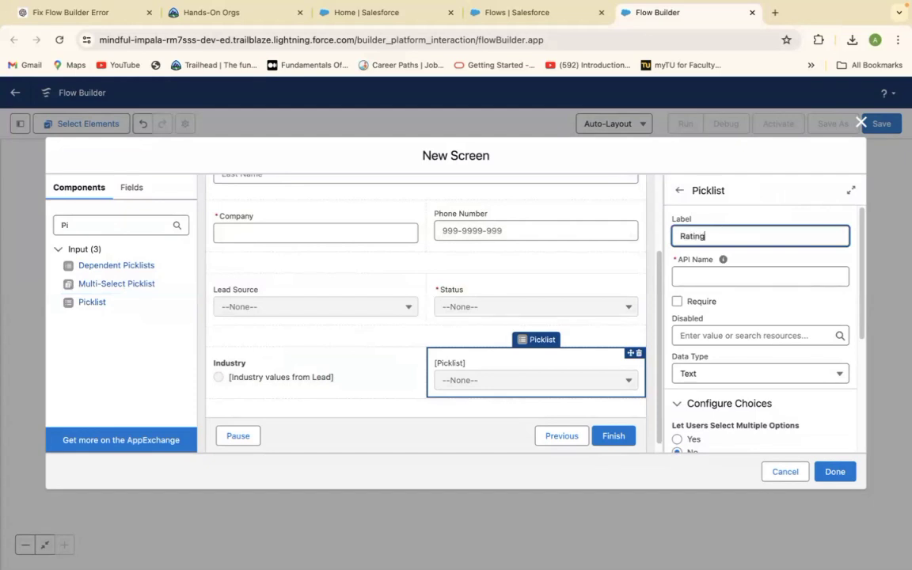
click(730, 273)
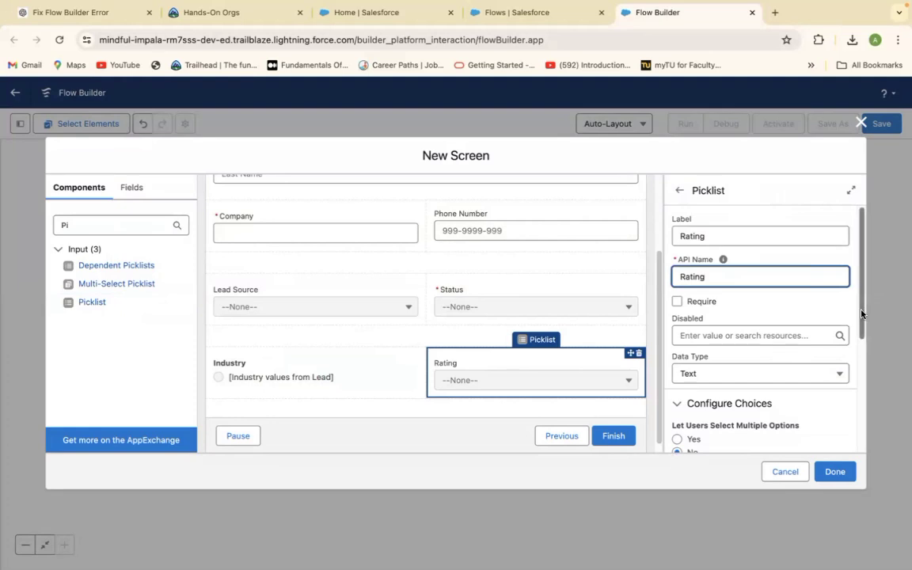
Step: Create a new choice resource for the Rating picklist with type Picklist Choice Set and API name "LeadRating"
scroll(862, 313, down, 3)
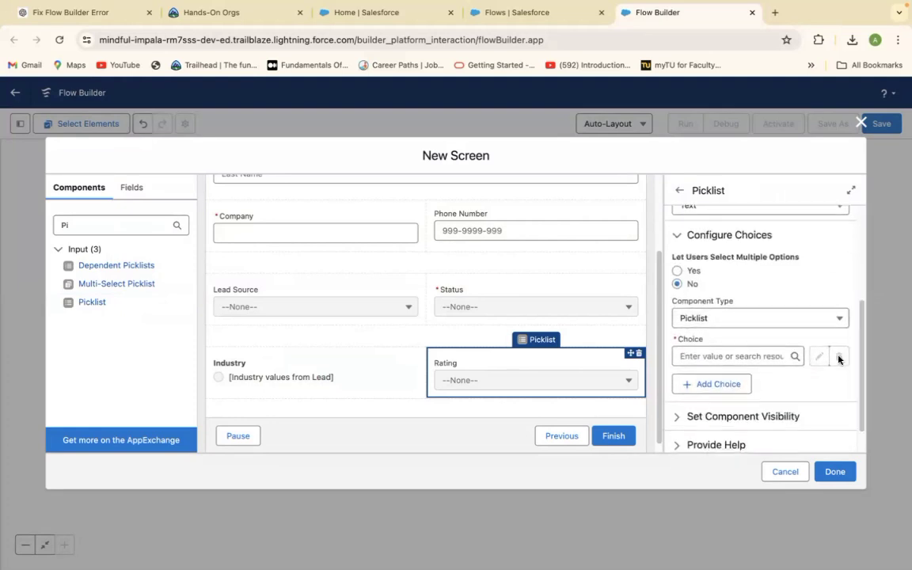
click(728, 356)
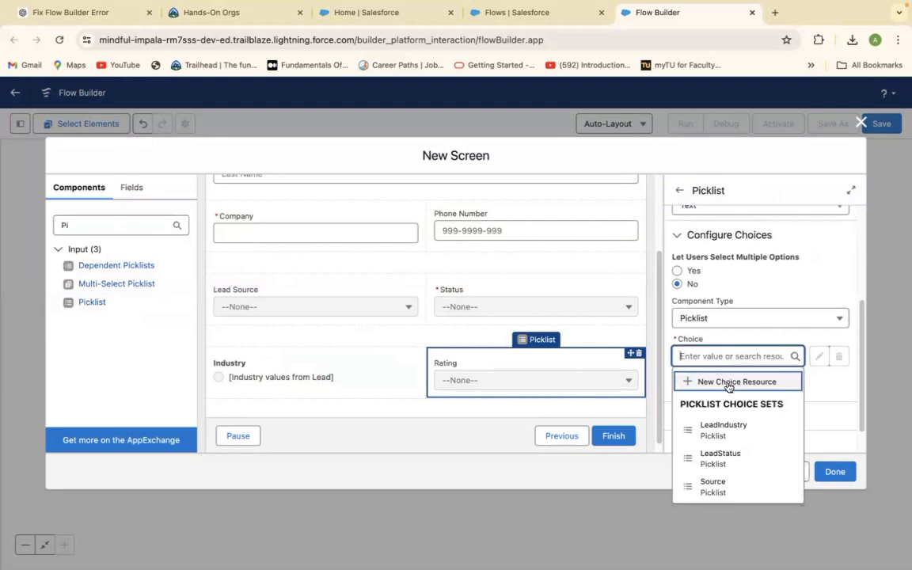
click(697, 381)
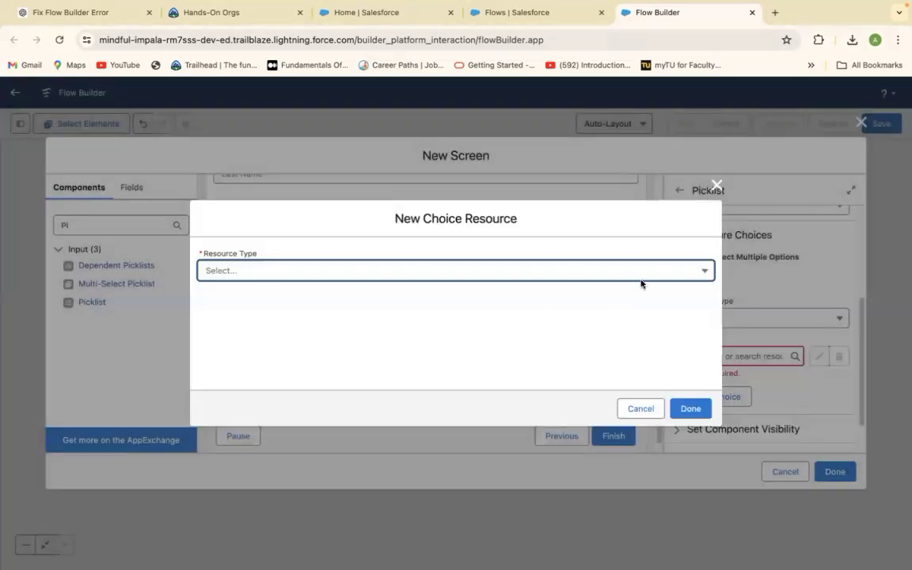
click(661, 271)
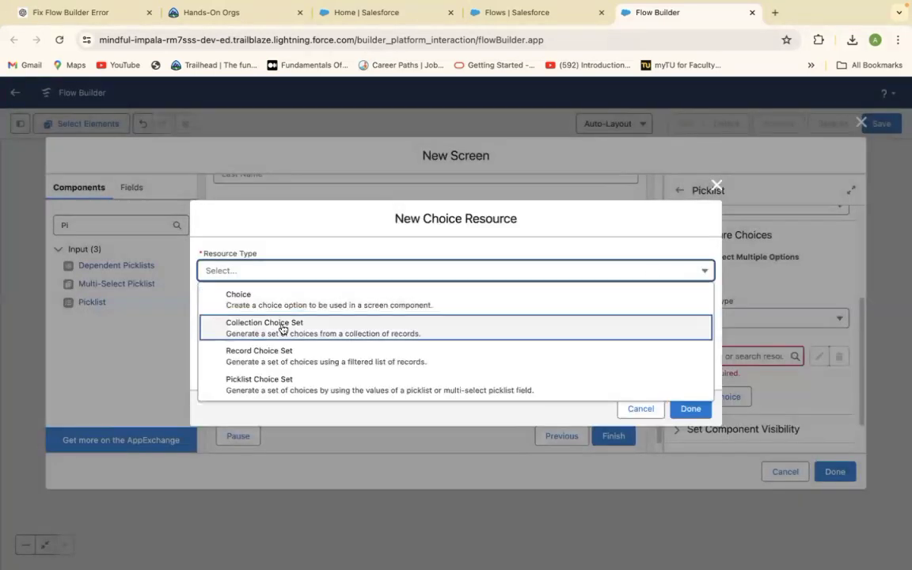
click(313, 388)
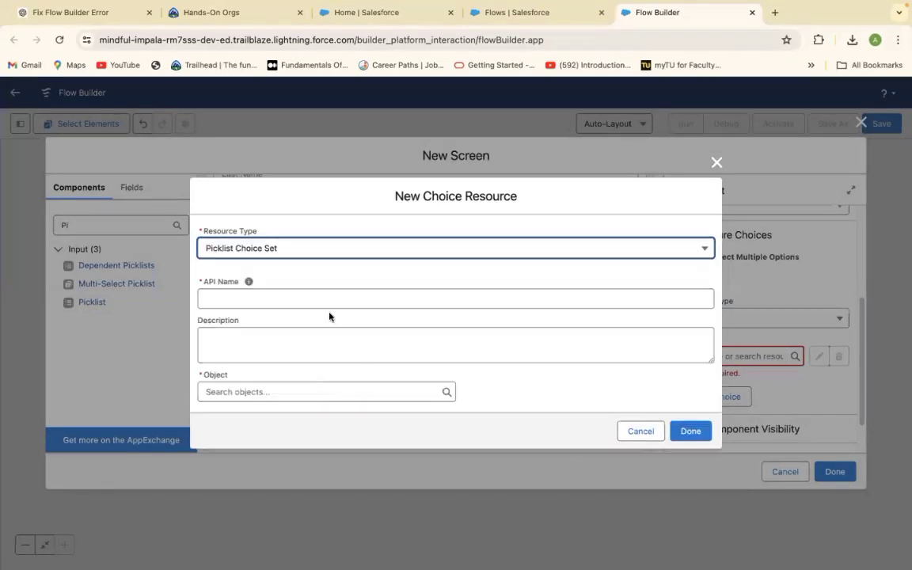
click(260, 295)
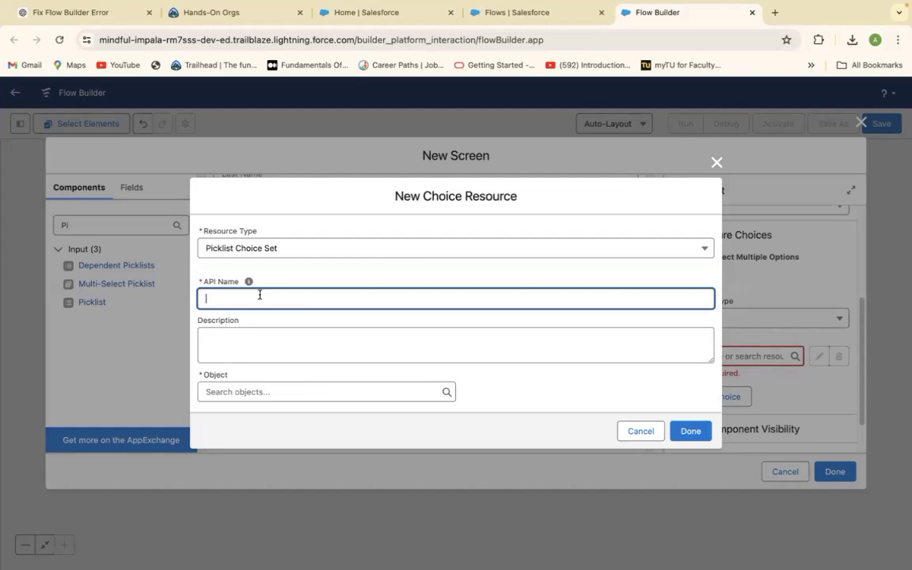
text(LeadRating)
Step: Base the LeadRating choice set on the Lead object with data type Picklist and field Rating, and finish the resource
click(281, 388)
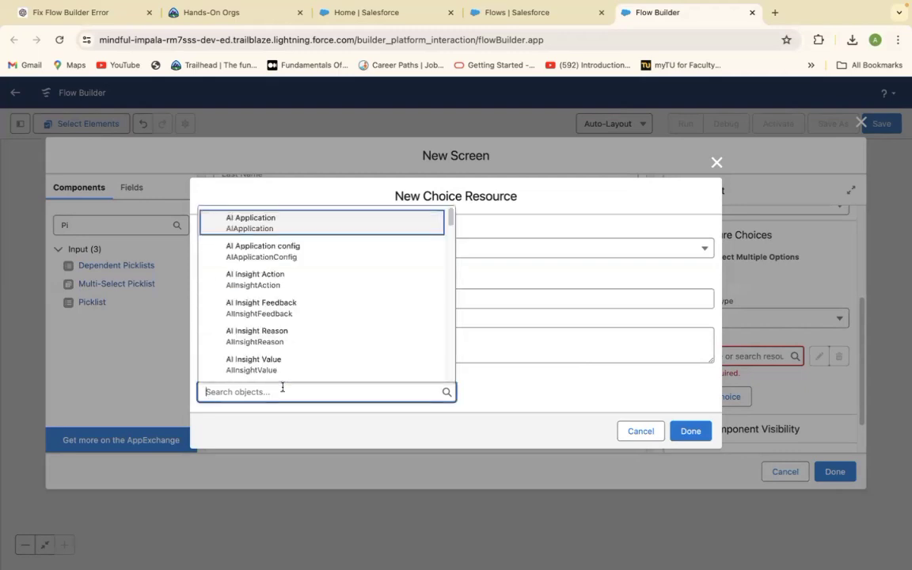
text(Lead)
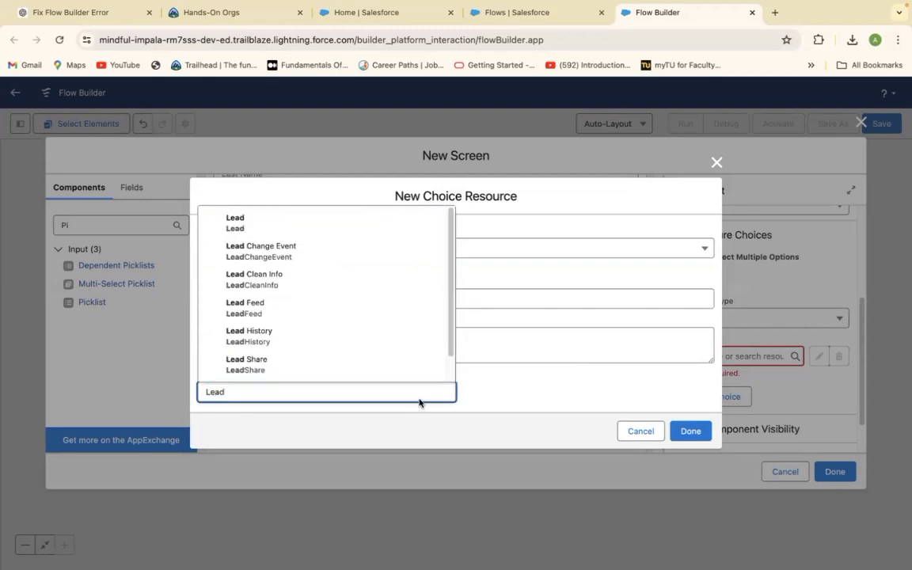
click(608, 394)
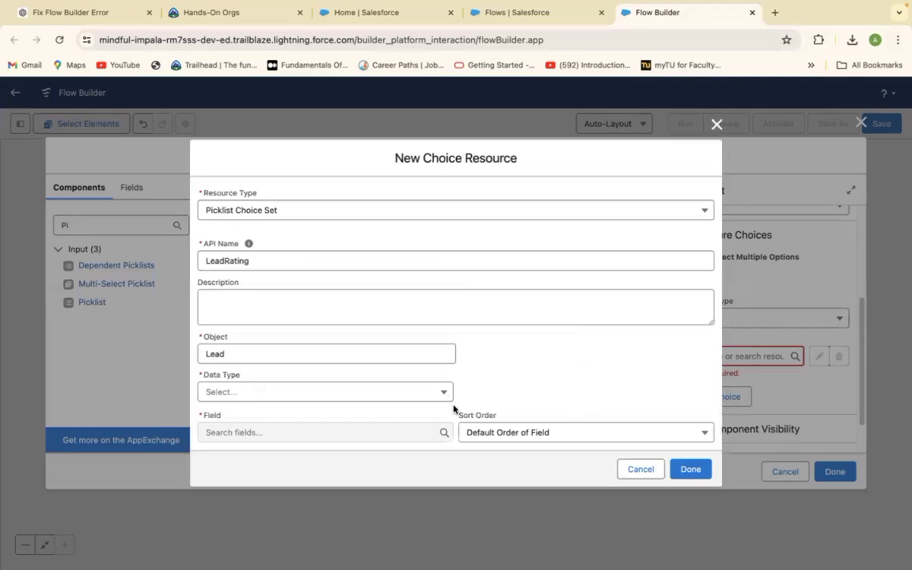
click(430, 396)
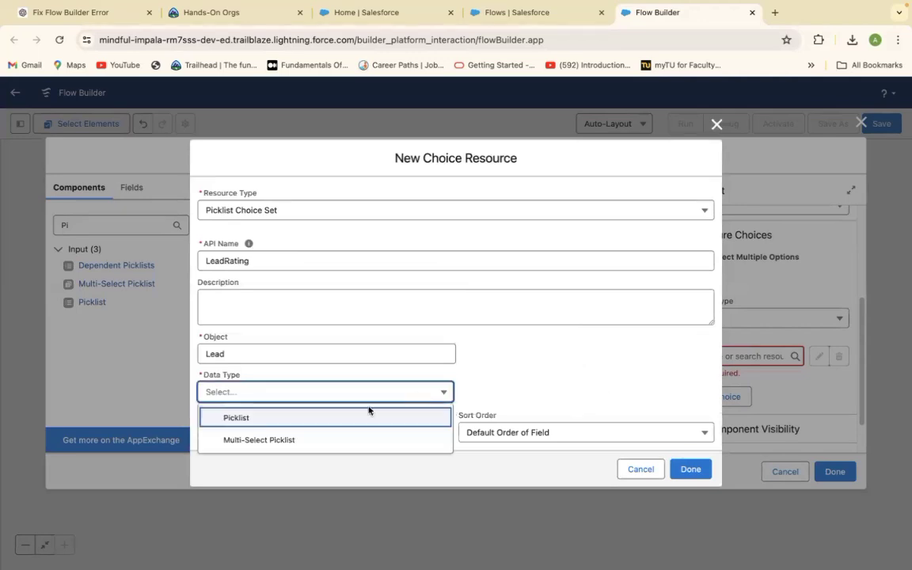
click(327, 419)
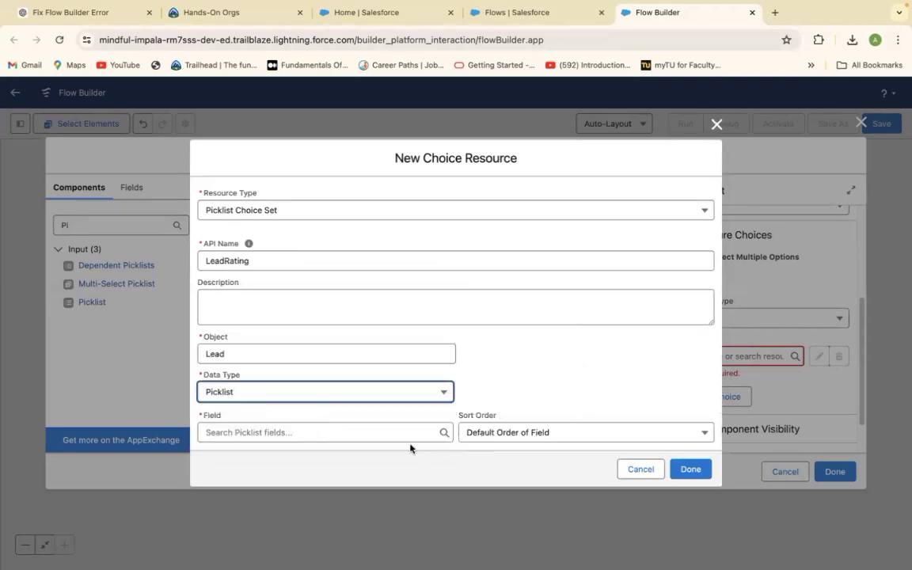
click(429, 432)
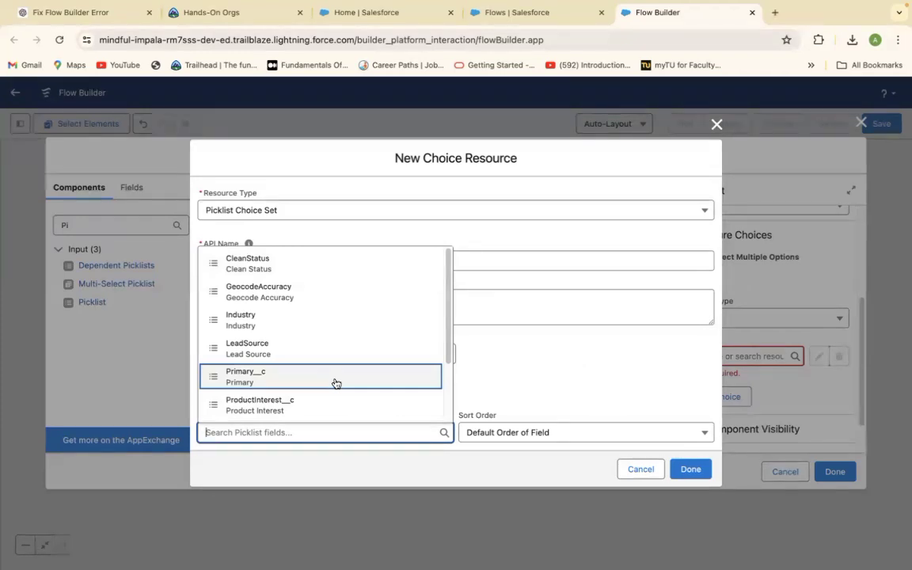
text(Rat)
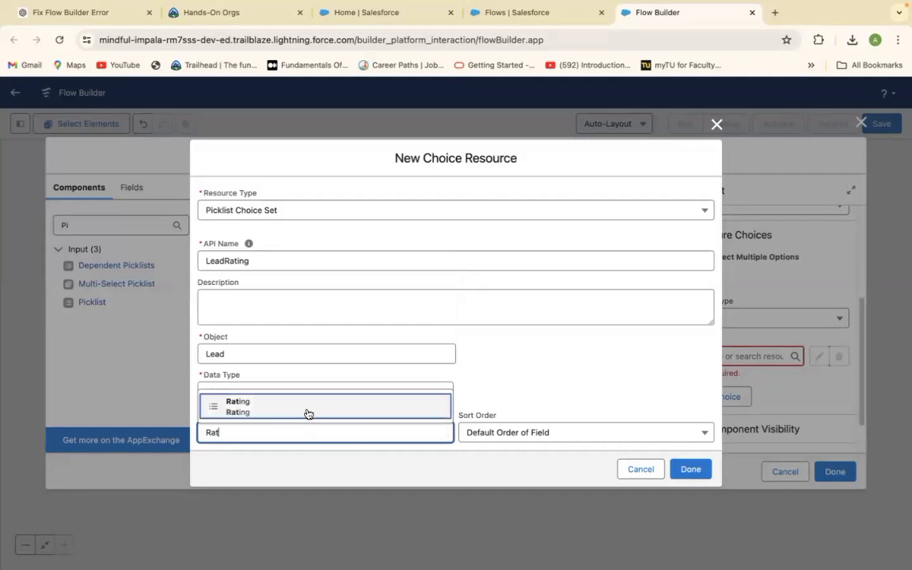
click(308, 406)
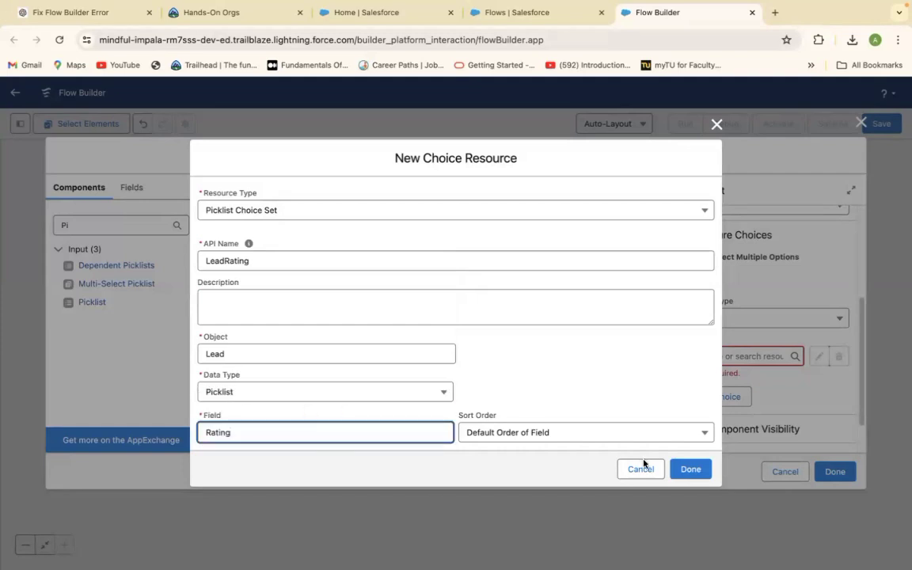
click(688, 471)
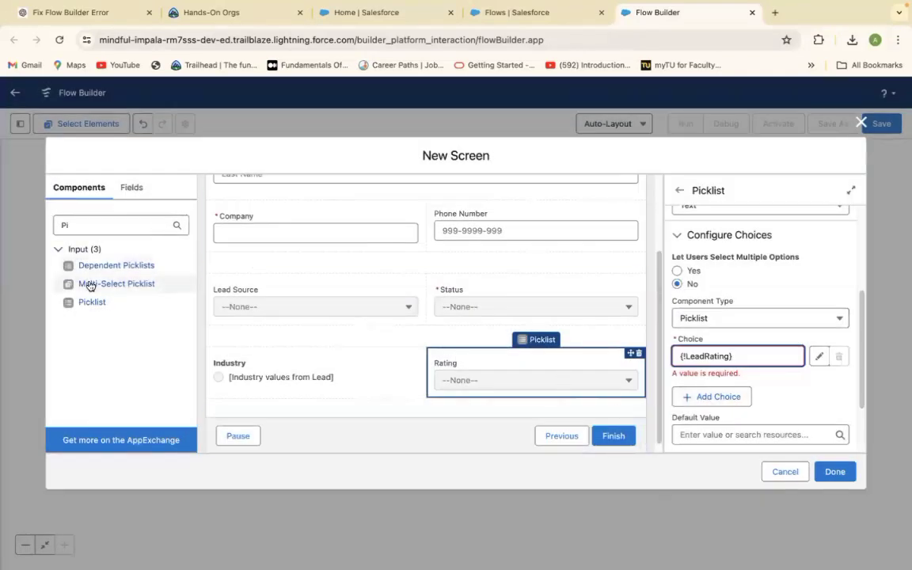
Step: Add a Section component below the Industry and Rating row and give it a second column
click(90, 225)
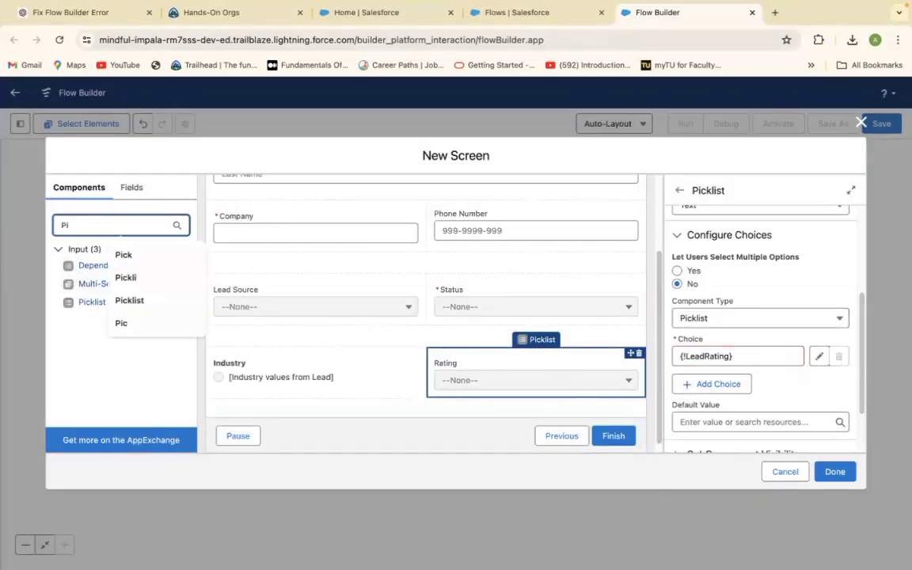
key(BackSpace)
key(BackSpace)
text(Sect)
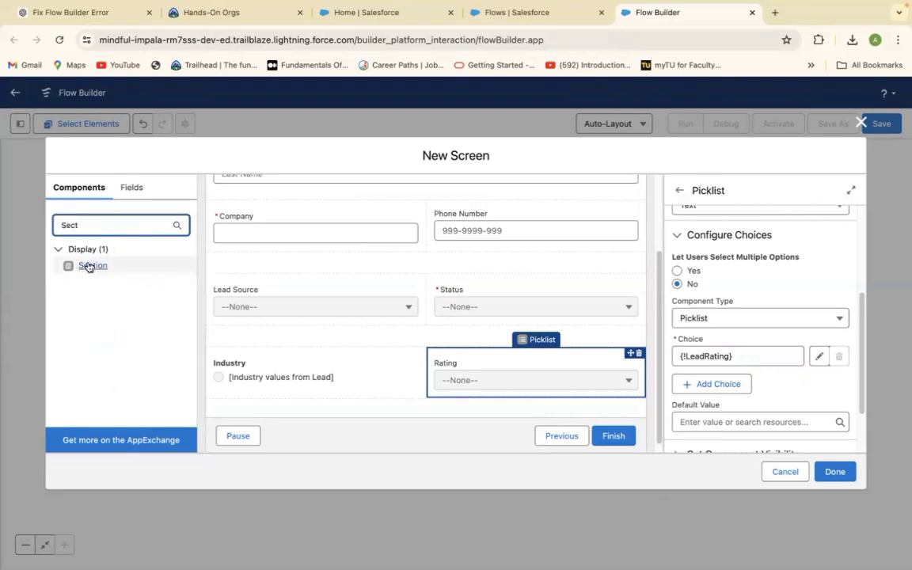
drag(90, 267, 353, 421)
drag(96, 265, 445, 424)
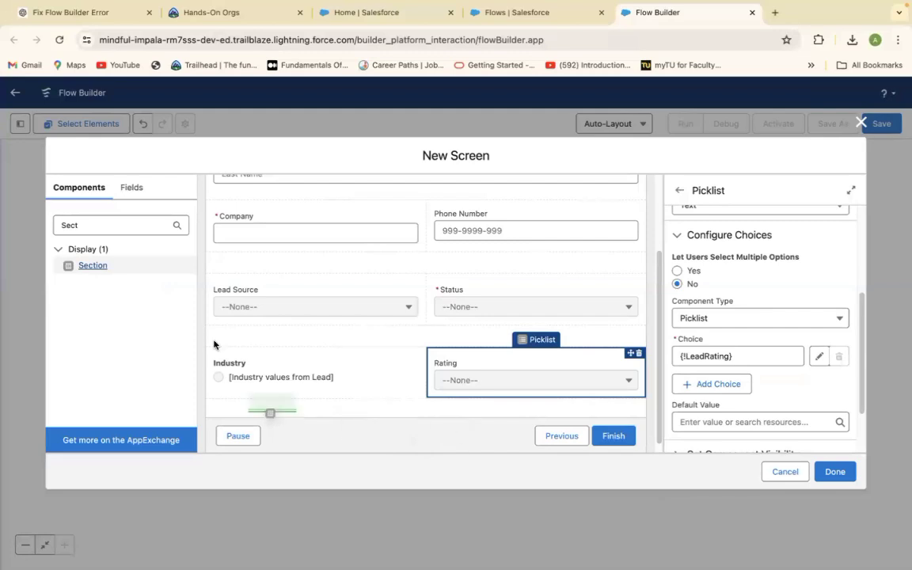
drag(658, 427, 658, 482)
drag(87, 266, 330, 398)
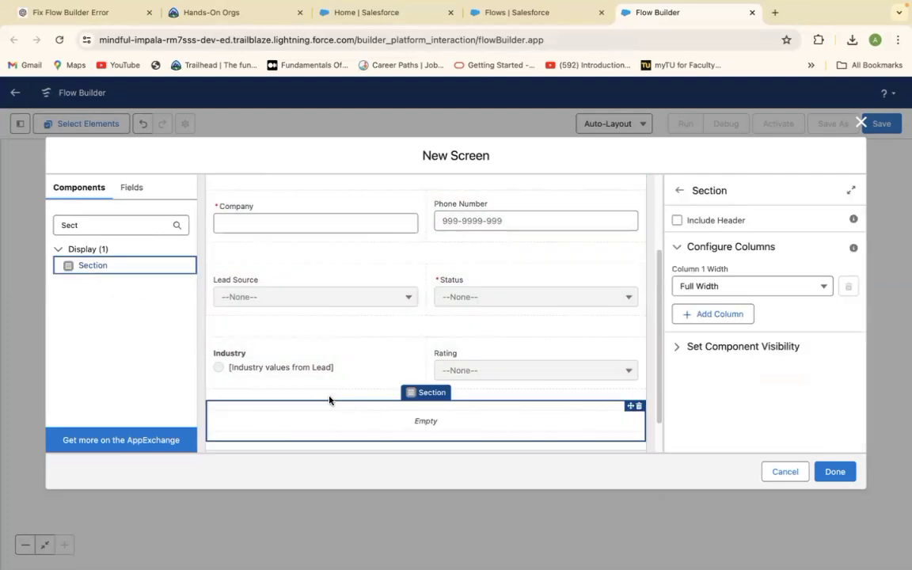
click(718, 313)
Step: Place a Currency component in the first column of the new empty section
click(89, 225)
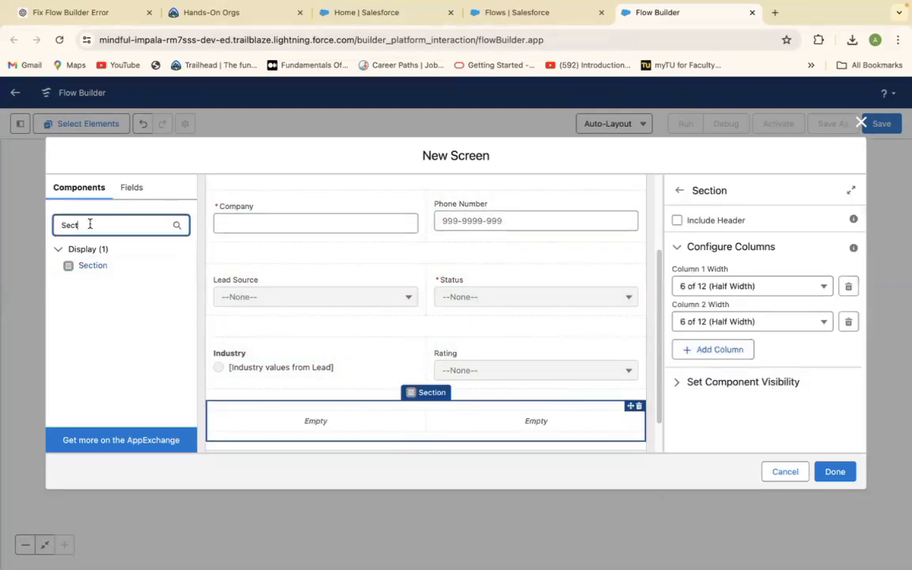
key(BackSpace)
key(BackSpace)
key(BackSpace)
key(BackSpace)
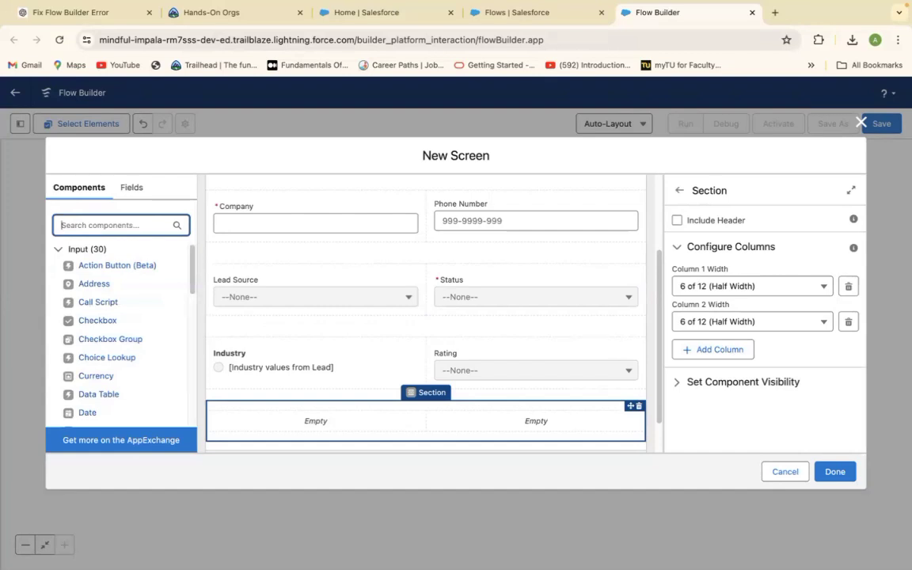
text(curr)
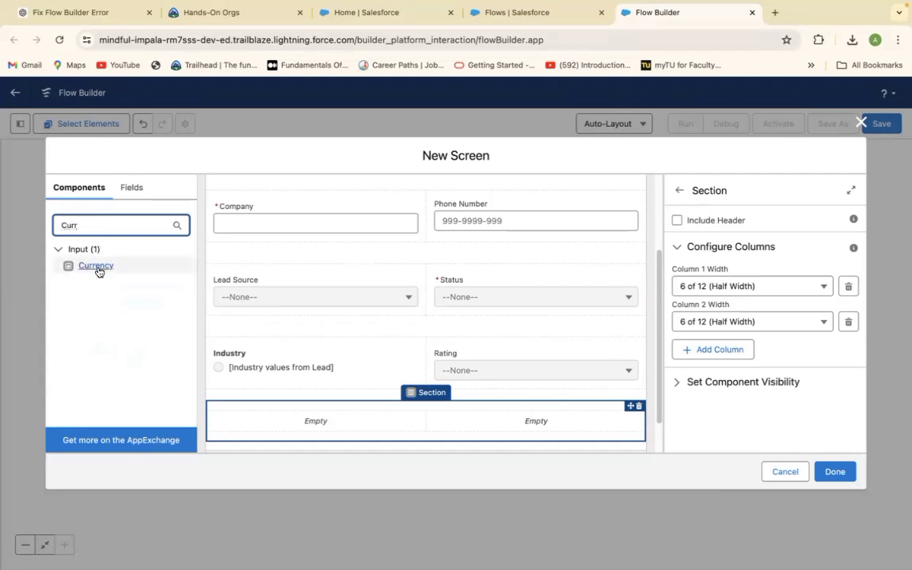
drag(96, 265, 315, 426)
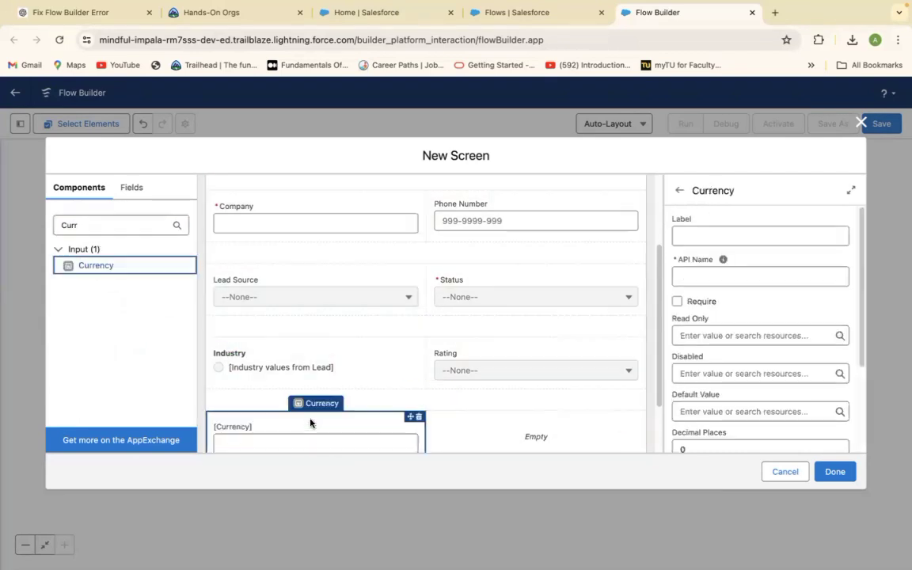
Step: Label the currency field "Annual Revenue" and let the API name fill in from the label
click(697, 235)
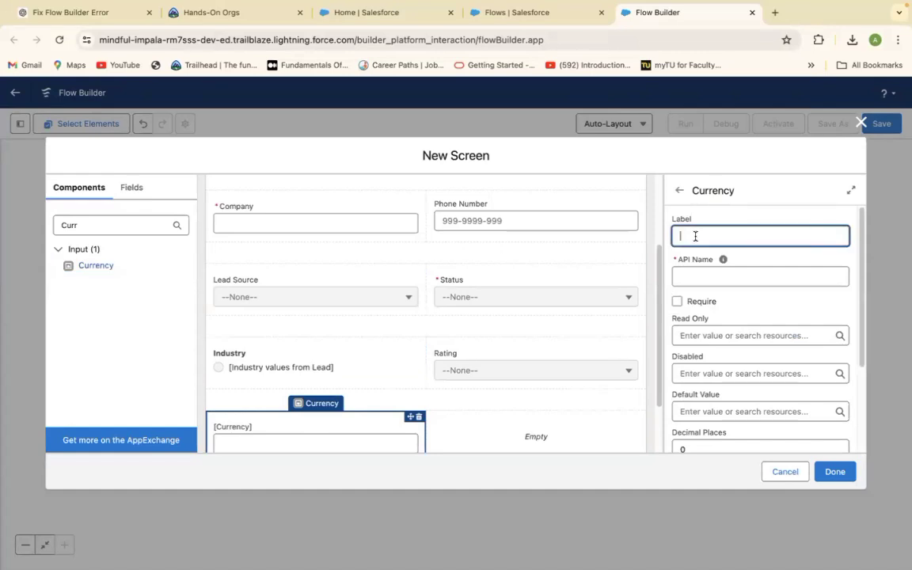
text(Annual Revenue)
click(700, 277)
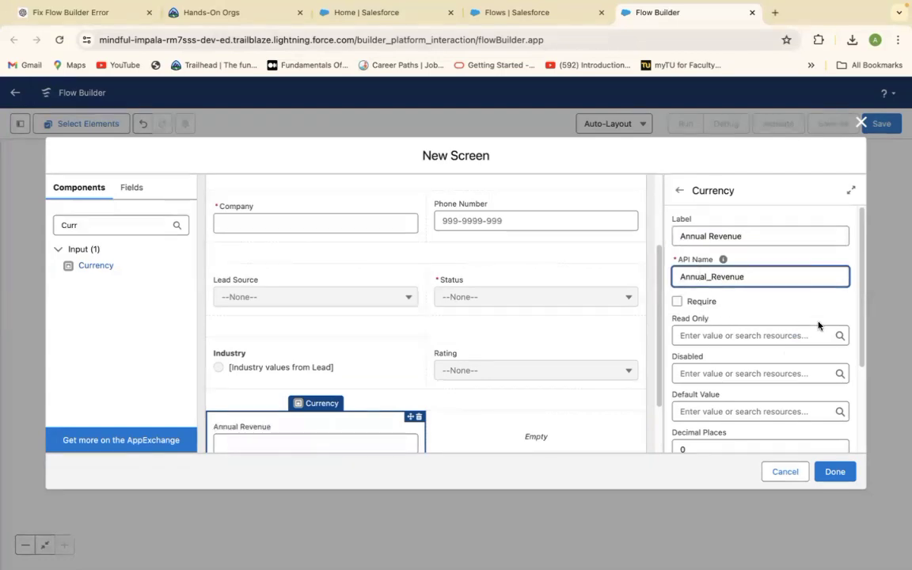
click(862, 311)
drag(862, 315, 862, 391)
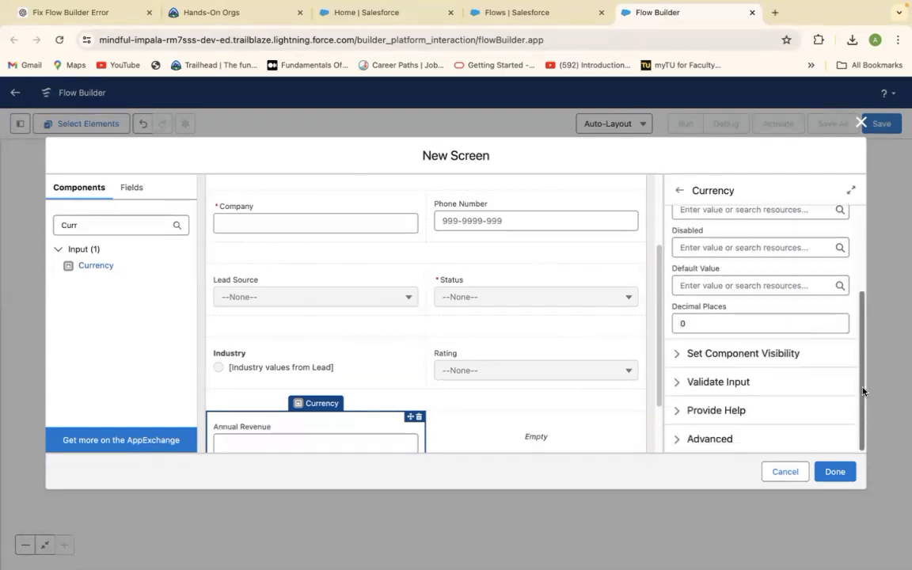
scroll(857, 333, up, 2)
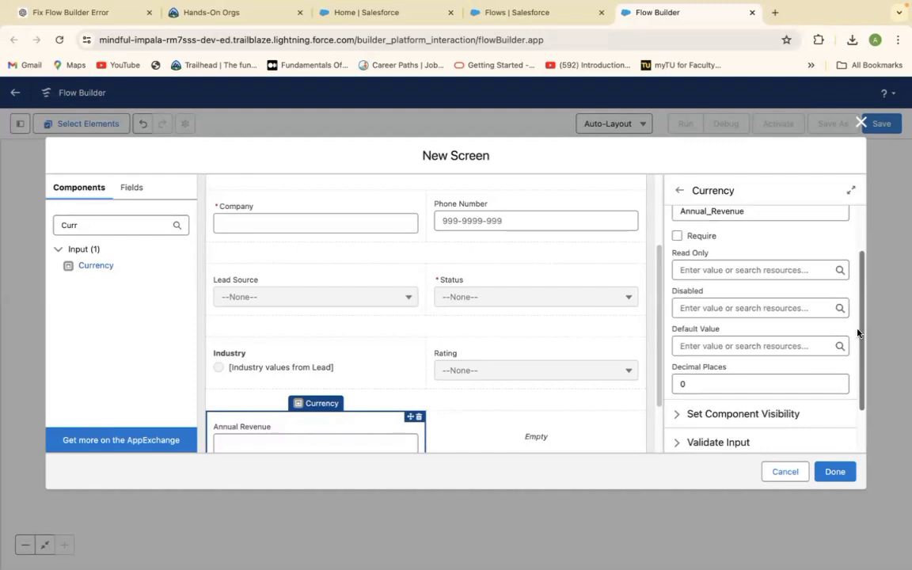
Step: Place an Email component in the empty second column beside the Annual Revenue field
click(95, 228)
key(BackSpace)
key(BackSpace)
key(BackSpace)
key(BackSpace)
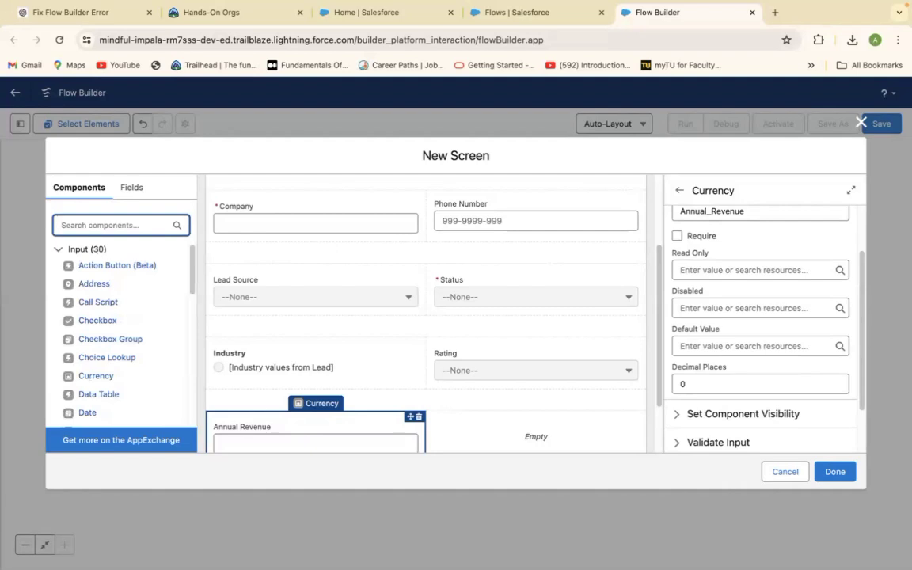
text(Email)
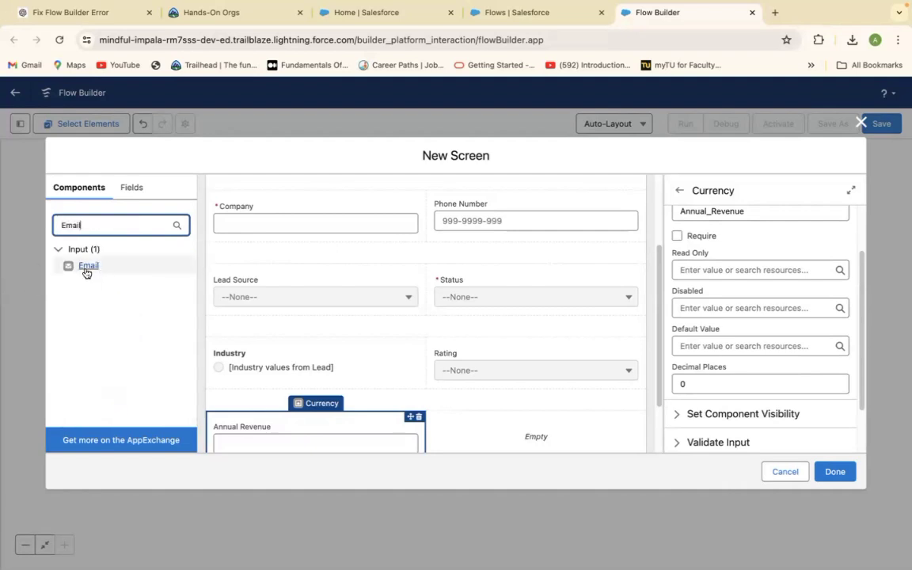
drag(87, 273, 519, 433)
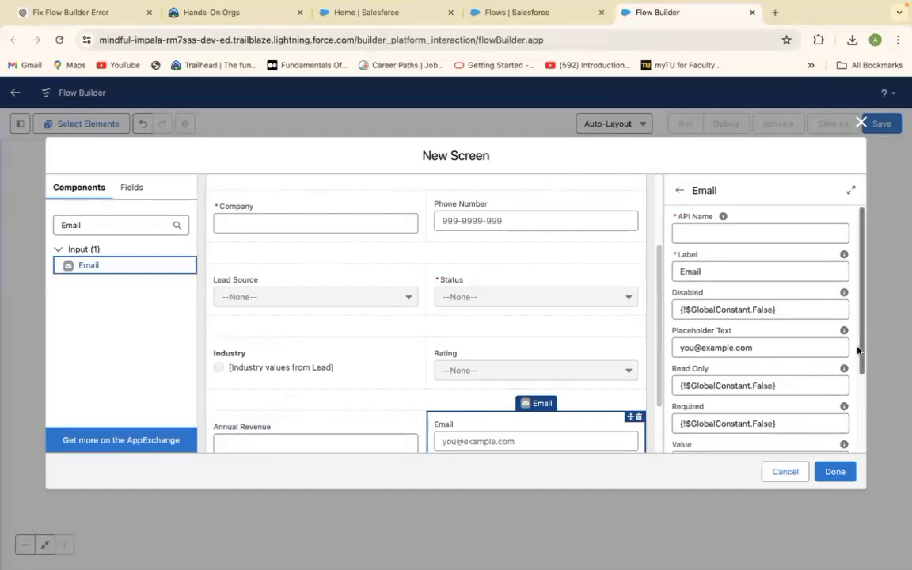
Step: Give the email field the API name Email, keep its other default settings, and finish the screen
mouse_move(862, 350)
mouse_down()
mouse_move(862, 368)
mouse_move(863, 333)
mouse_up()
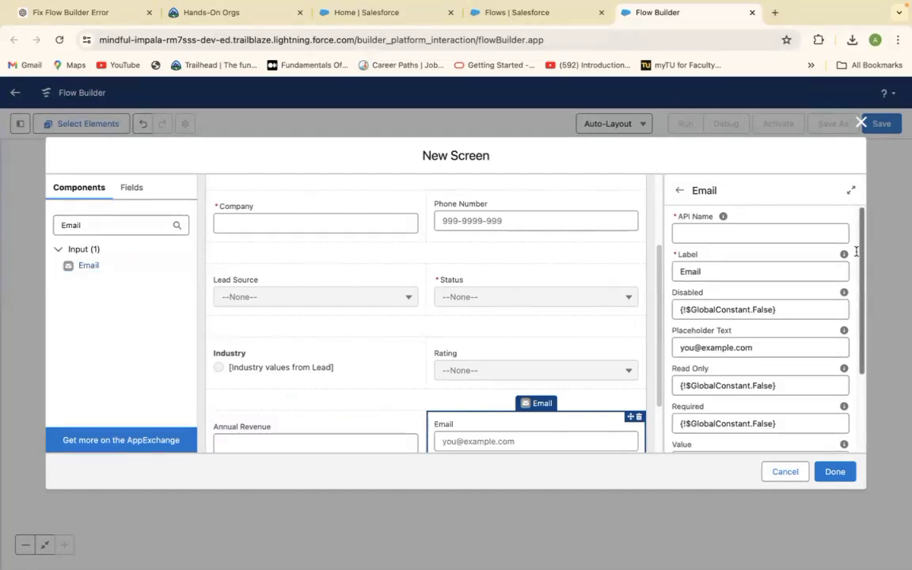
click(687, 232)
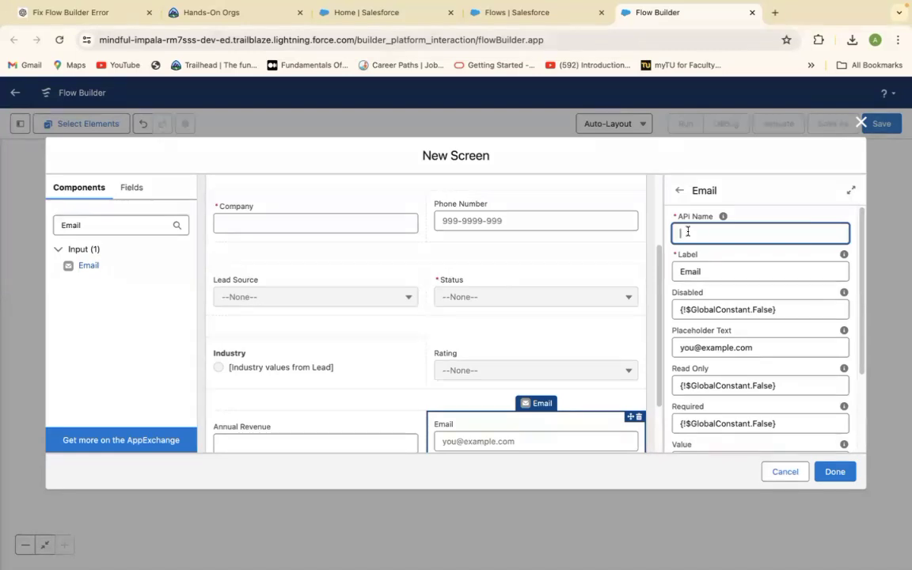
text(Email)
click(720, 271)
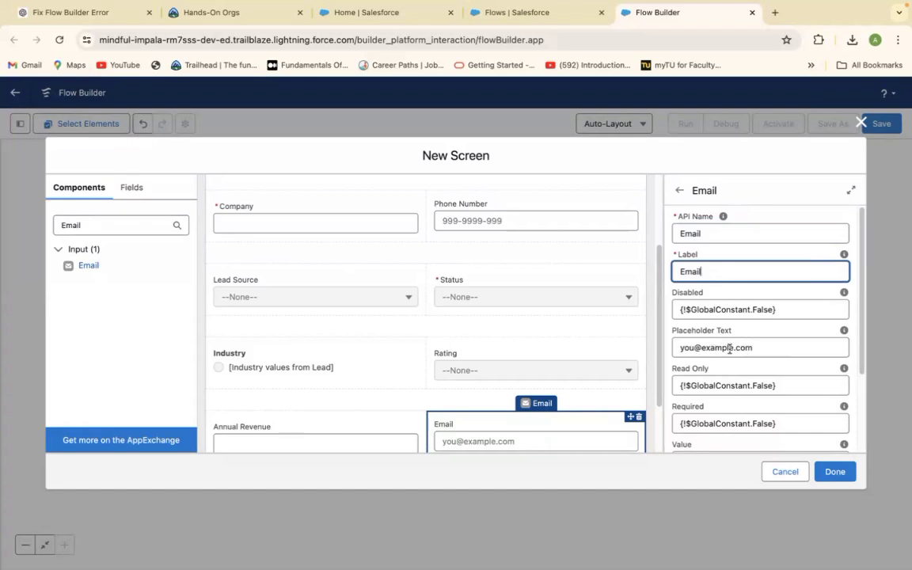
scroll(859, 382, down, 3)
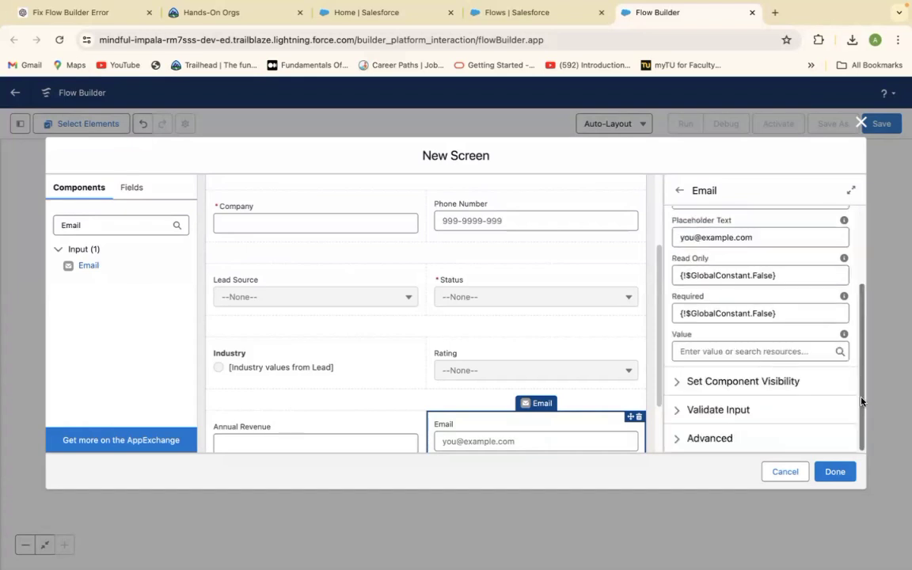
scroll(859, 360, up, 1)
scroll(857, 336, up, 1)
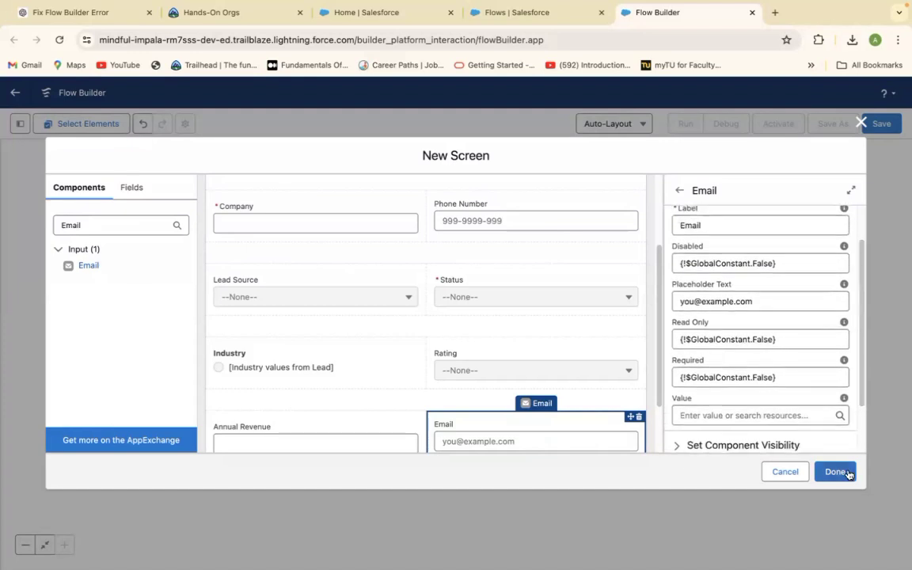
drag(861, 390, 861, 509)
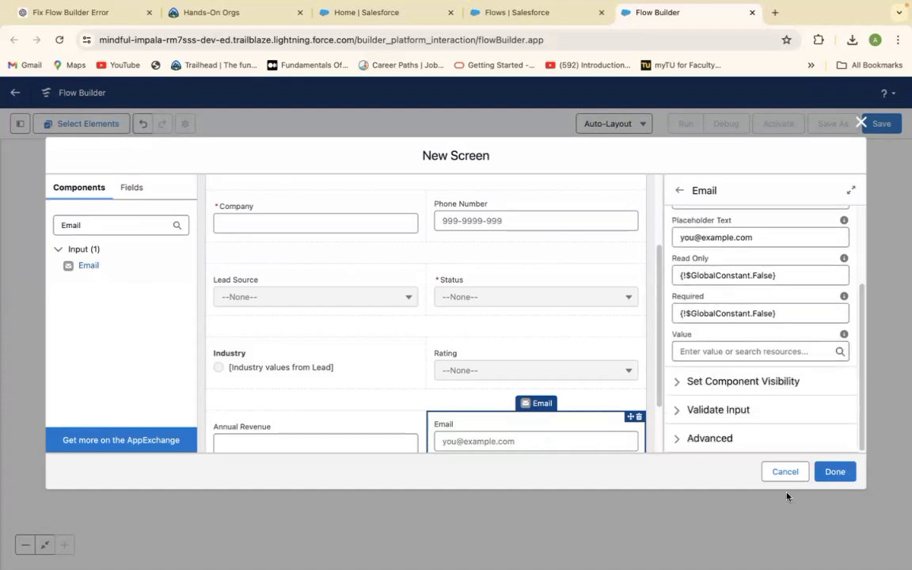
click(836, 471)
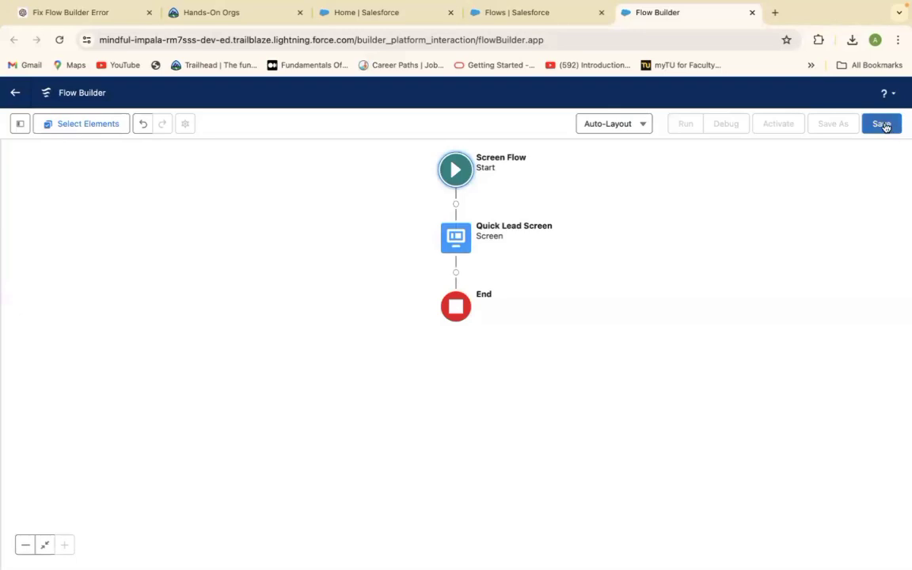
Step: Save the flow with the label "Quick Lead Record Flow", letting the API name fill in from the label
click(881, 125)
click(289, 276)
text(Quick )
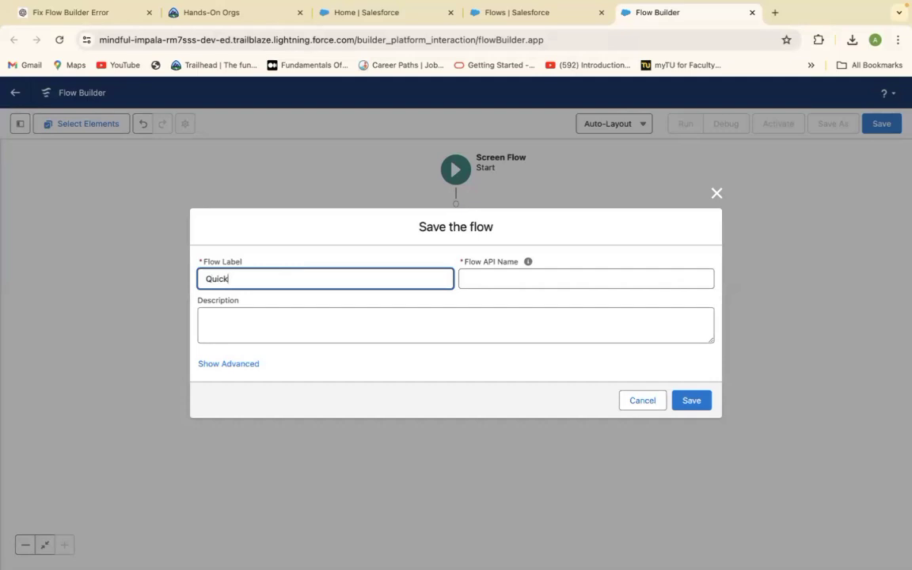
text(Lead F)
key(BackSpace)
text(Record Flow)
click(506, 278)
click(692, 401)
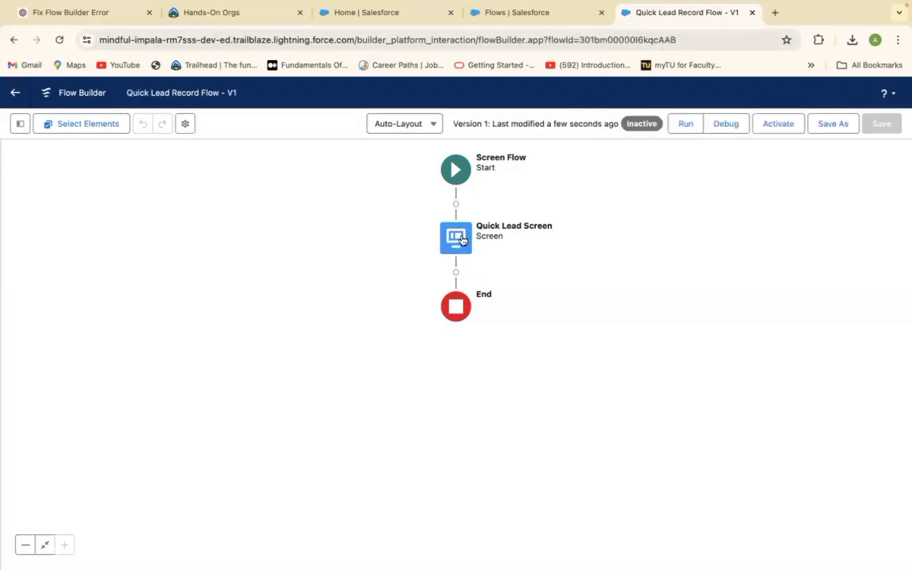
Step: Reopen the Quick Lead Screen element for editing and place a Display Text component above the Name fields
click(460, 240)
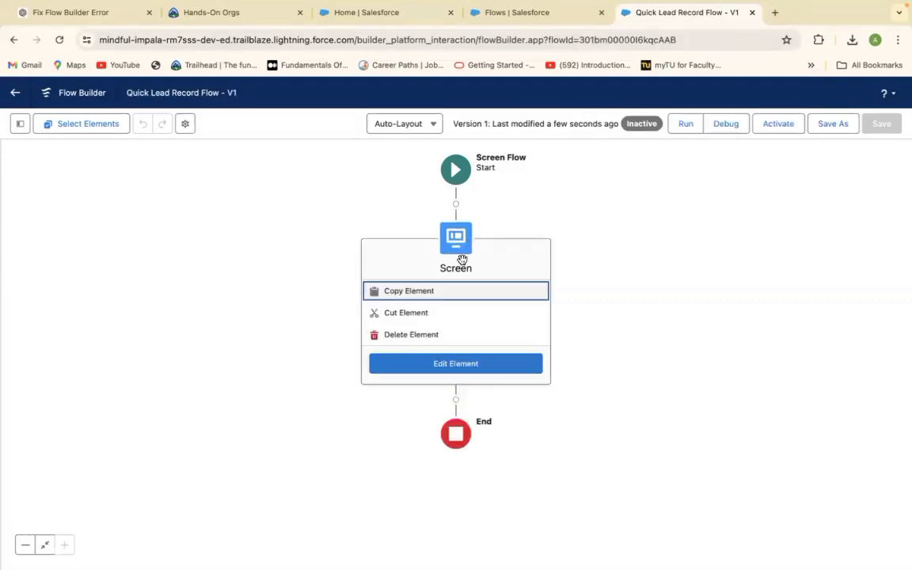
click(465, 367)
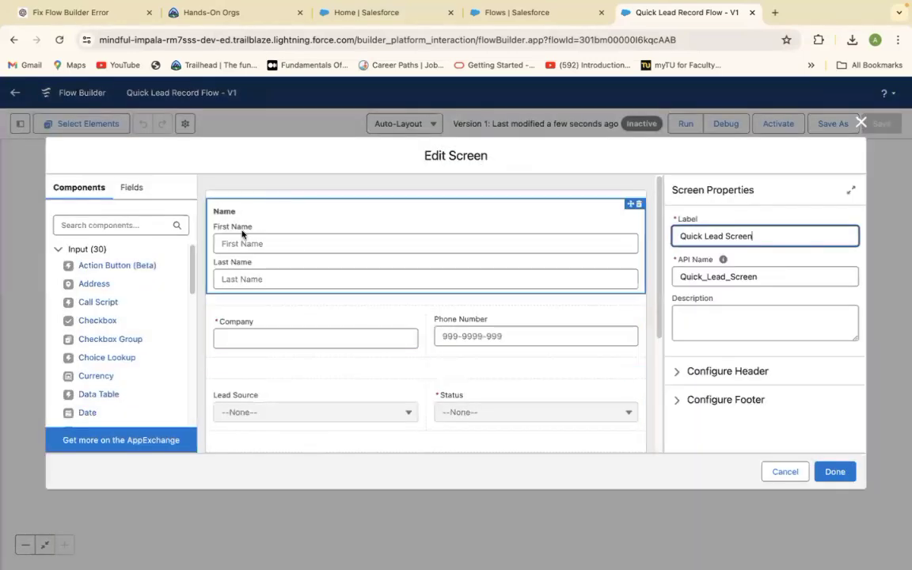
click(114, 225)
text(Dis)
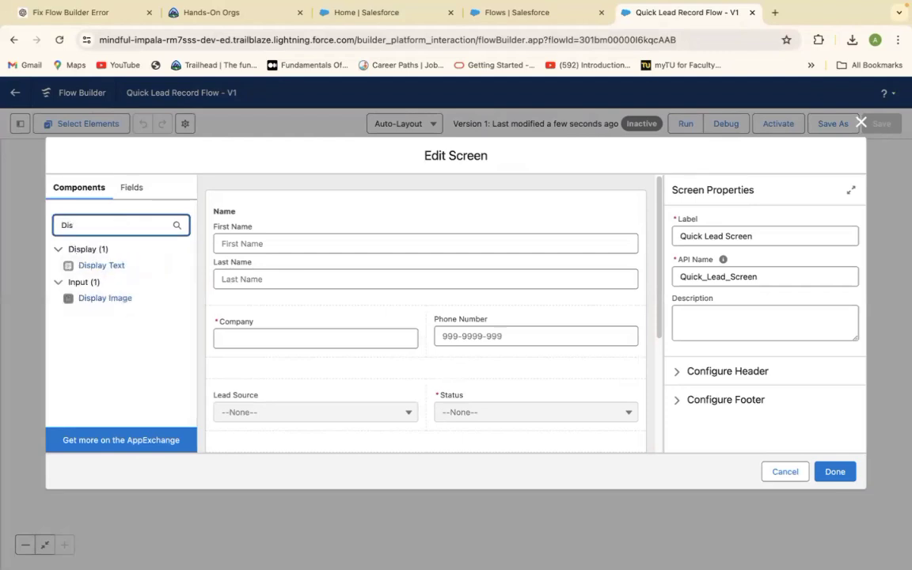
click(106, 269)
drag(107, 271, 314, 200)
drag(314, 199, 313, 201)
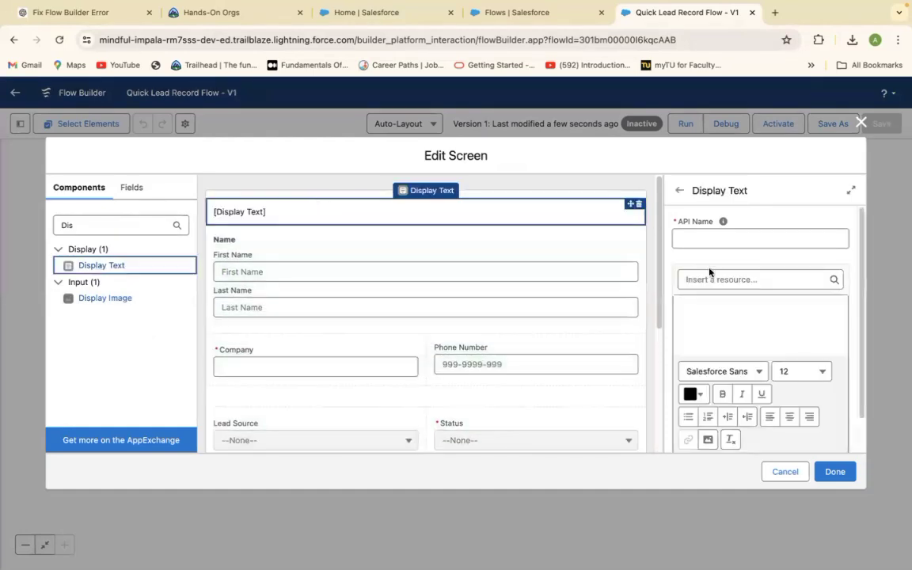
Step: Set the display text component's API name to LeadDisplayScreen
click(691, 238)
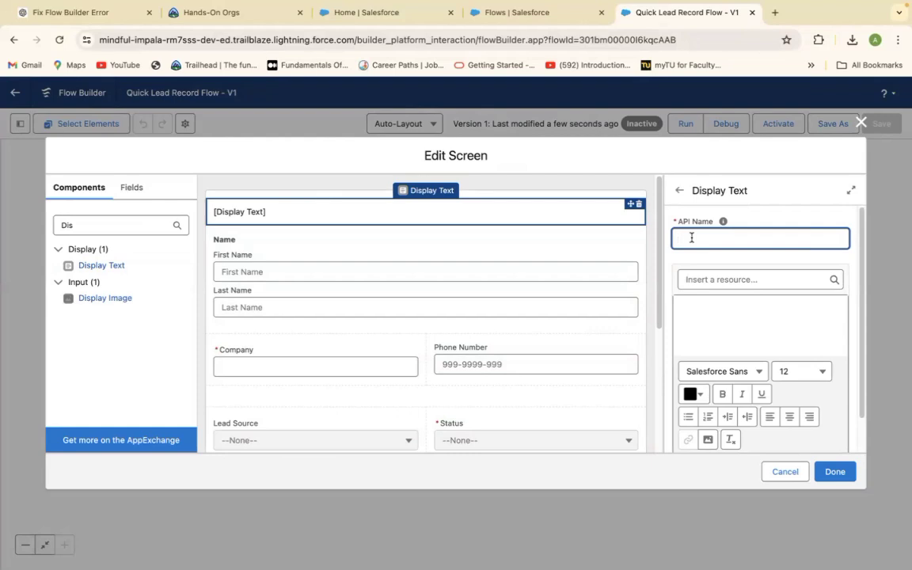
text(Dis)
key(BackSpace)
key(BackSpace)
text(LeadDisplayScreen)
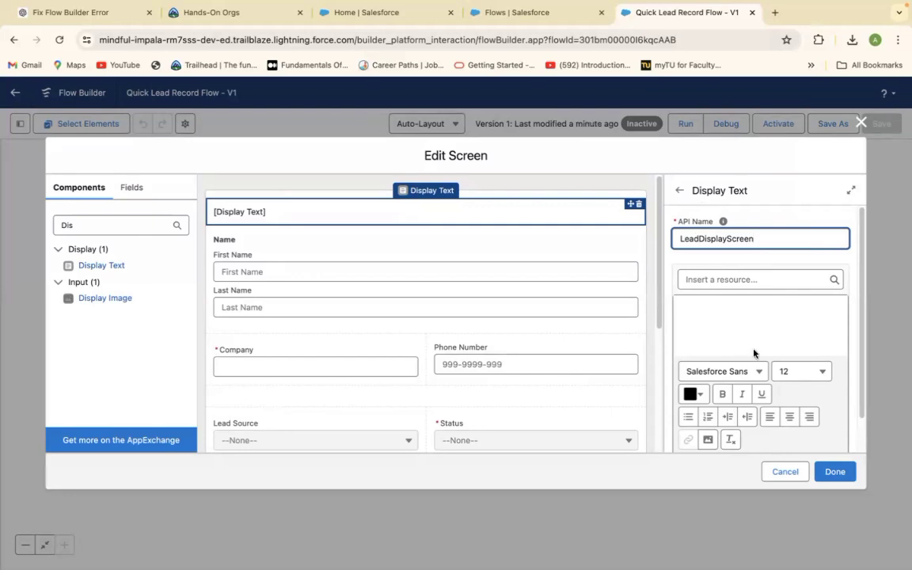
Step: Enter "Please Create a Quick Lead Record" as the content of the display text component
click(687, 310)
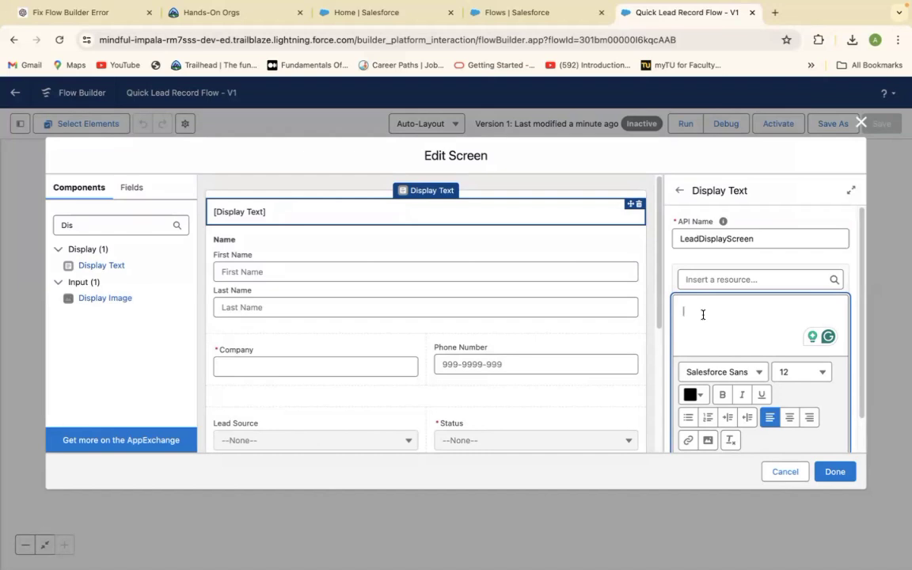
text(Please Create Quiu)
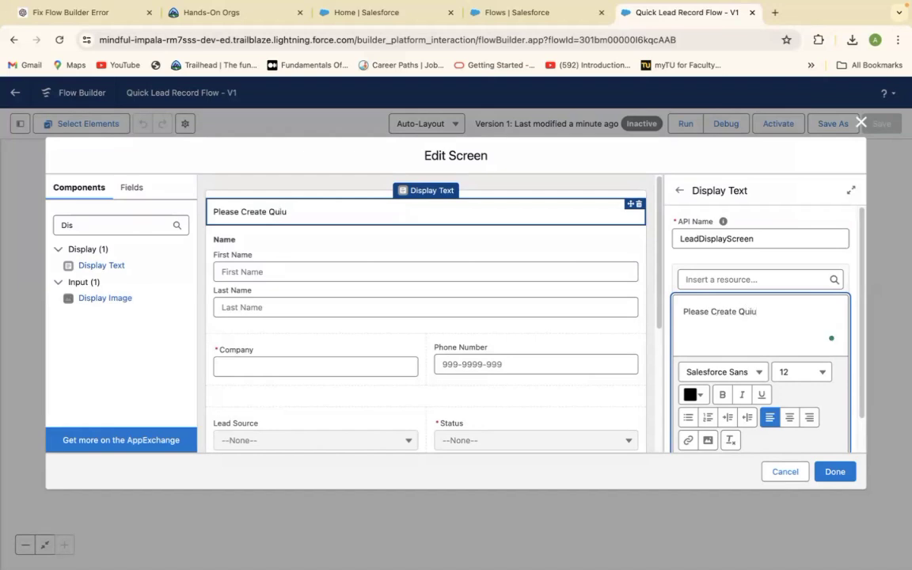
key(BackSpace)
text(cl)
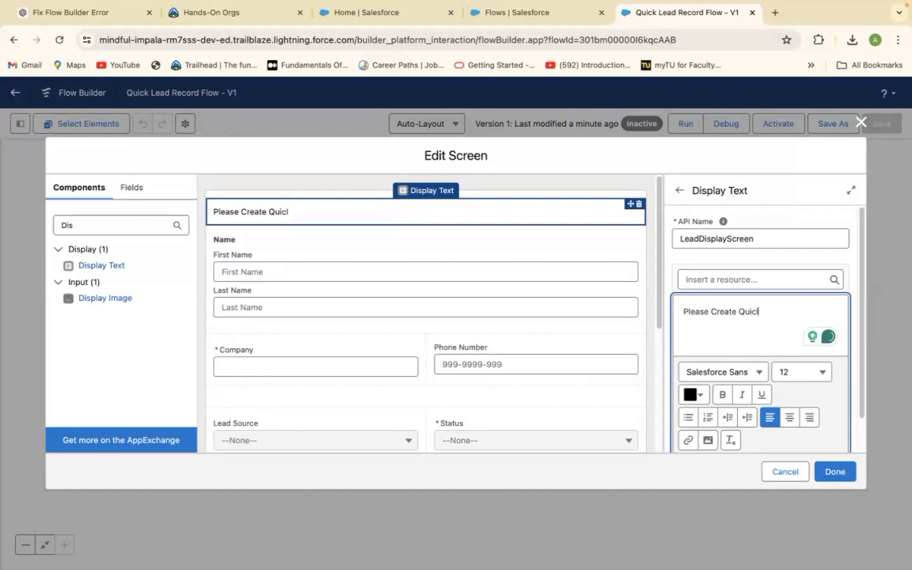
key(BackSpace)
text(k Lead Record)
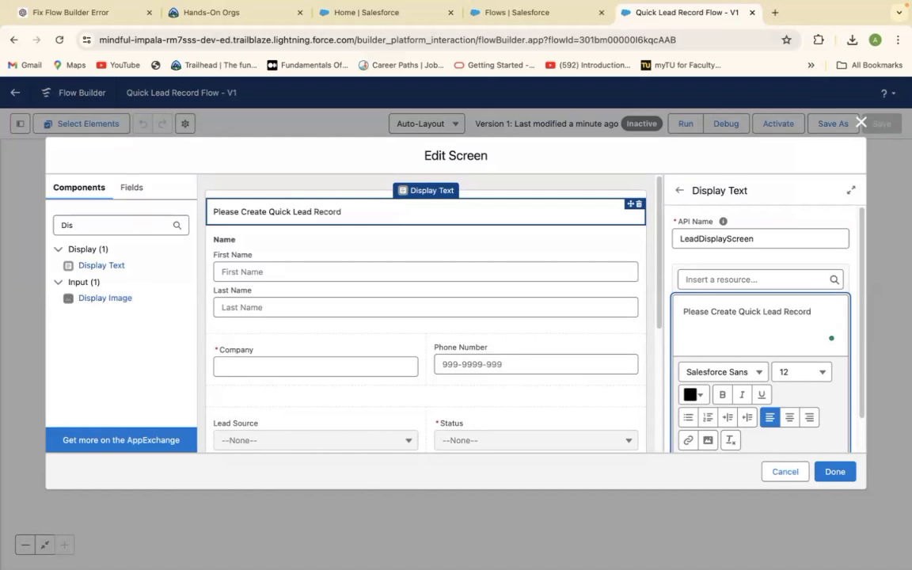
drag(684, 311, 811, 312)
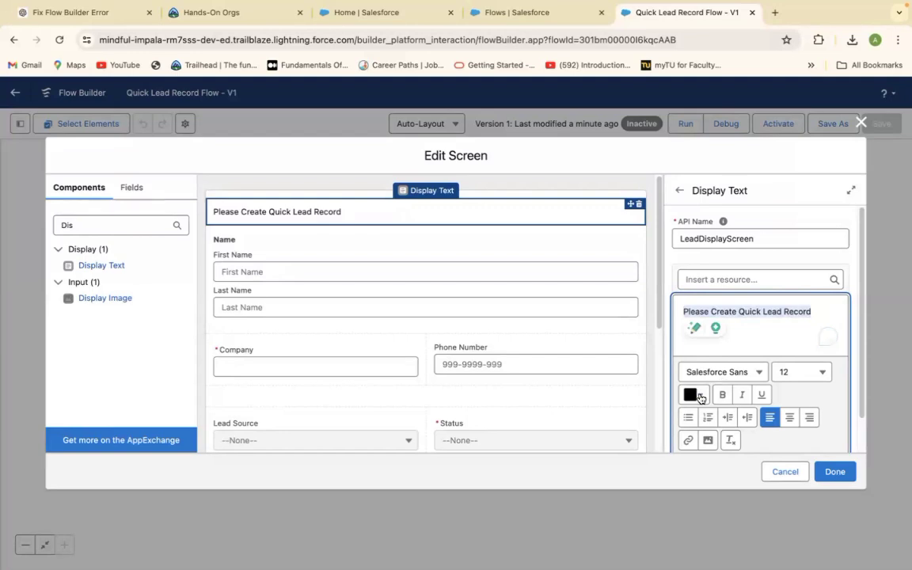
click(750, 312)
click(756, 347)
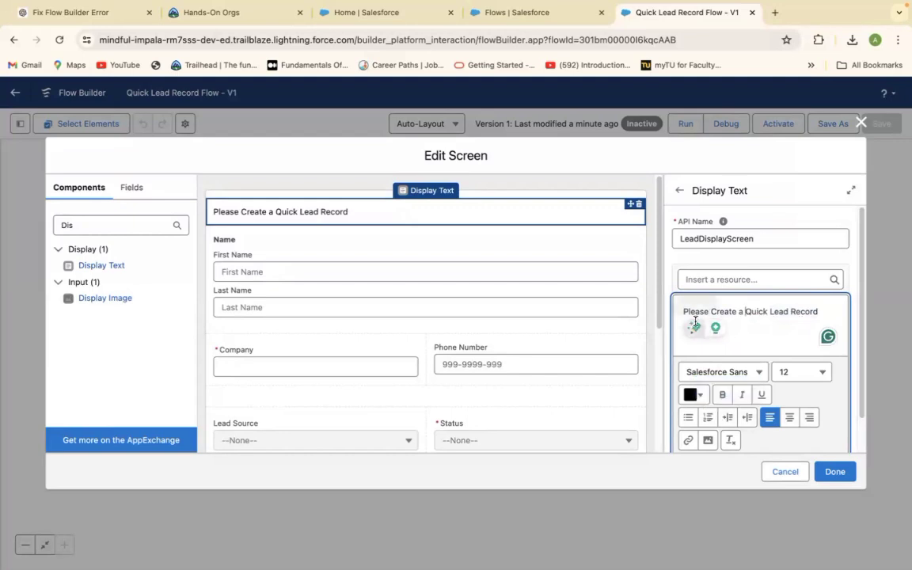
Step: Make the whole display text line bold and set its font size to 14
drag(684, 310, 819, 312)
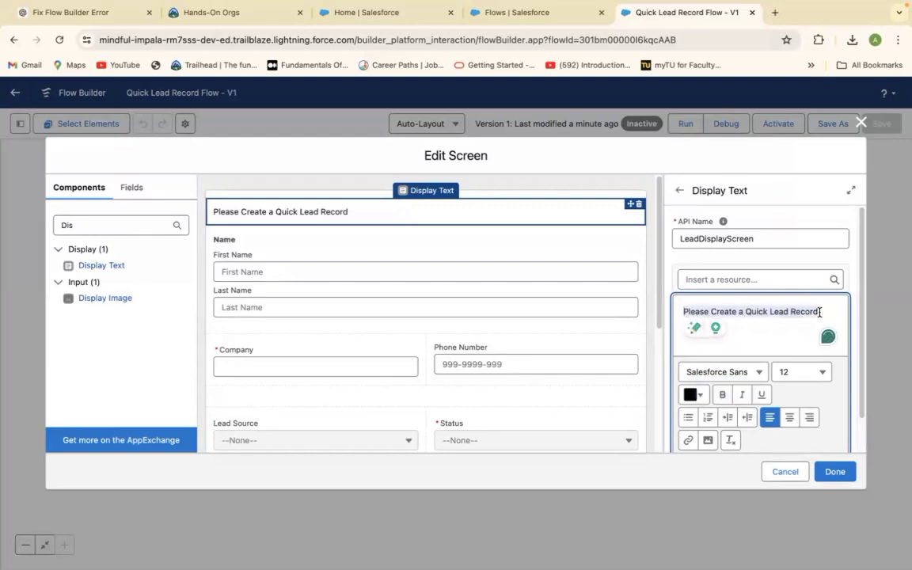
click(723, 395)
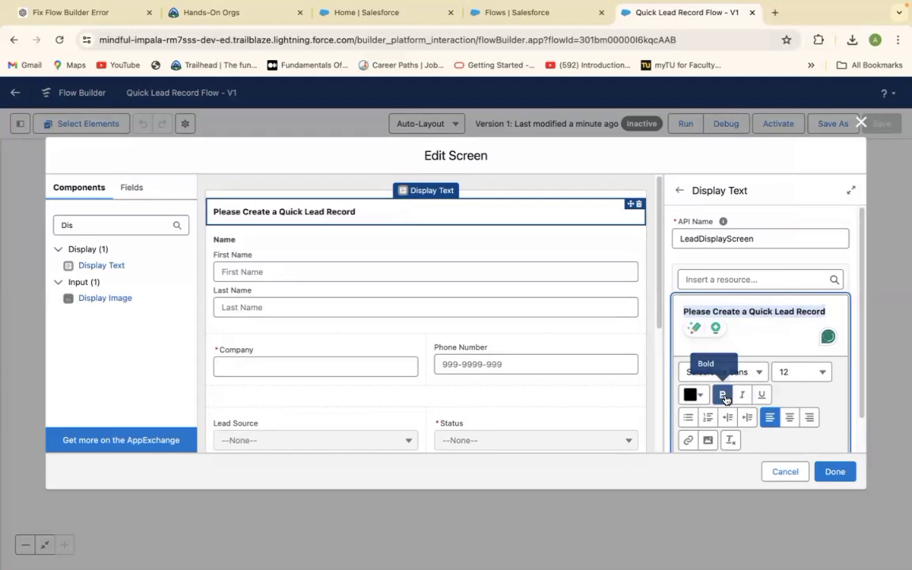
click(822, 372)
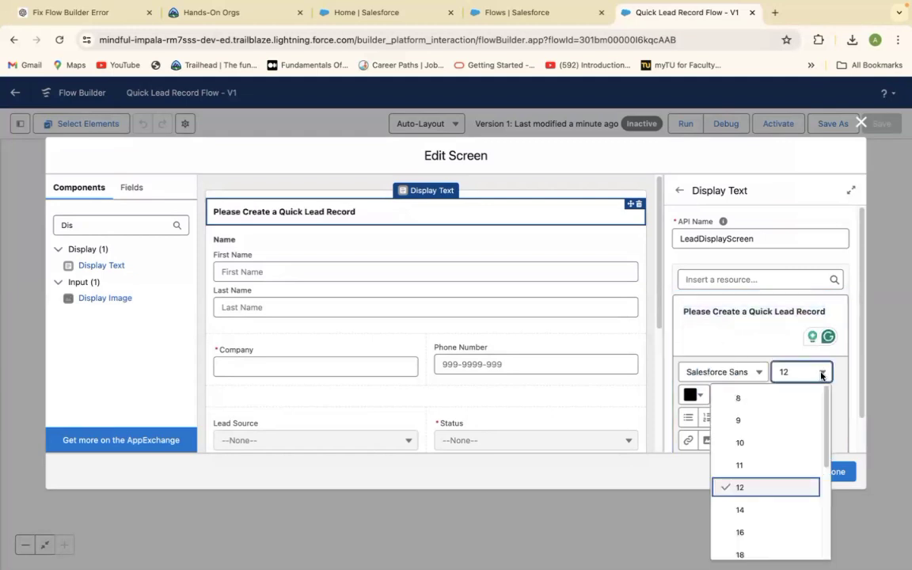
click(758, 512)
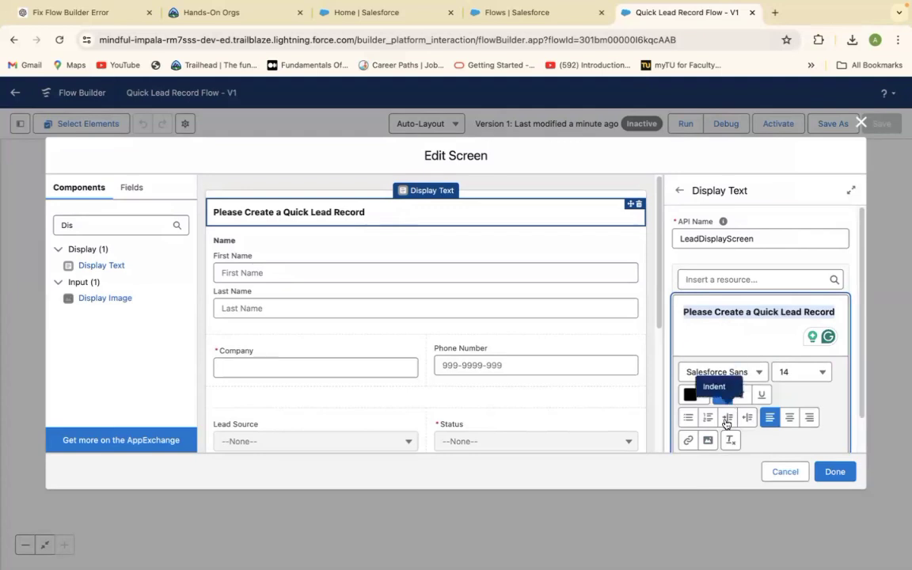
Step: Change the selected display text's colour to blue-violet #3E1AE0
click(697, 396)
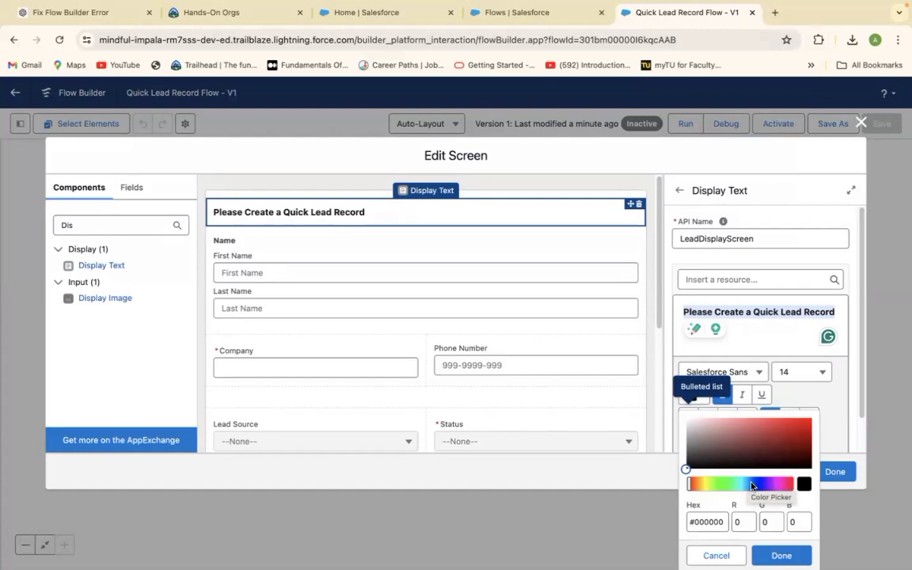
click(760, 483)
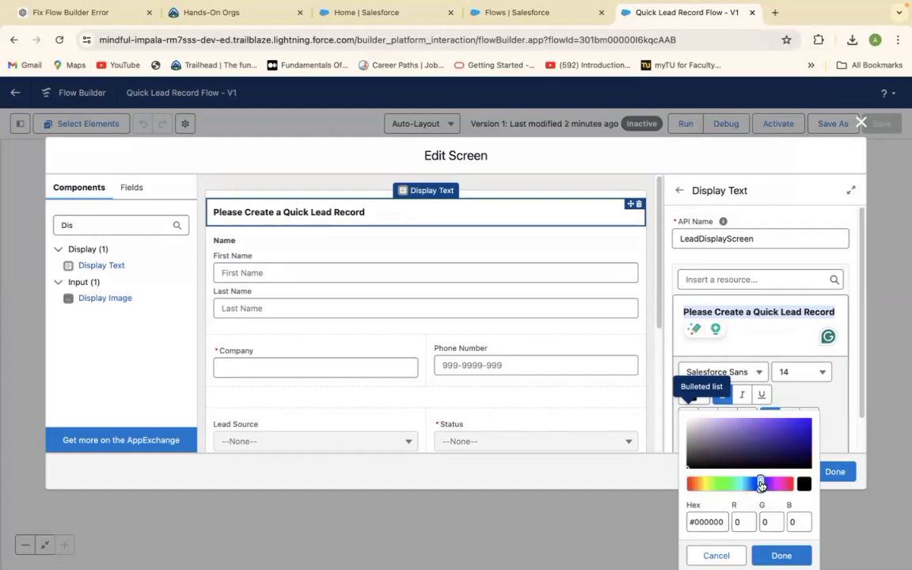
click(795, 427)
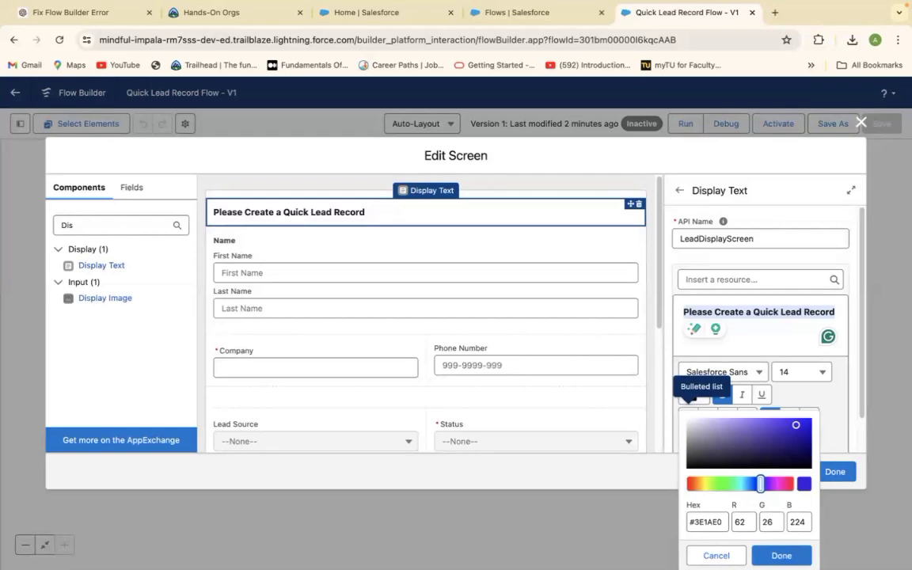
click(784, 554)
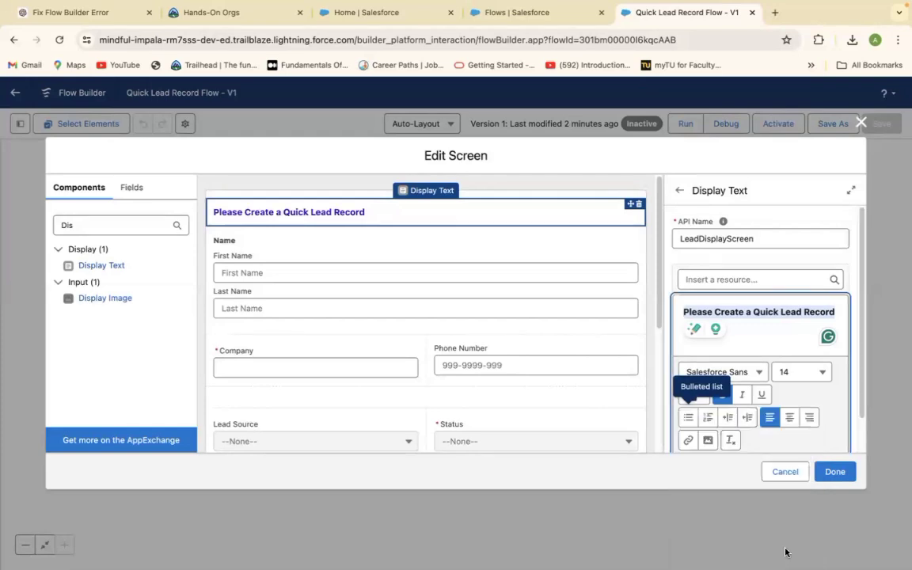
Step: Try right and left alignment on the display text heading and settle on centre alignment
click(789, 417)
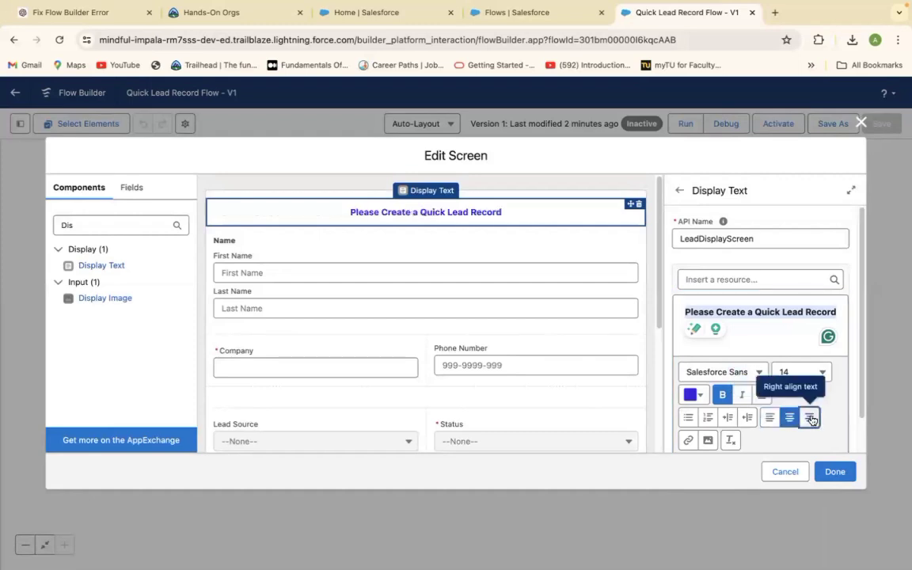
click(808, 418)
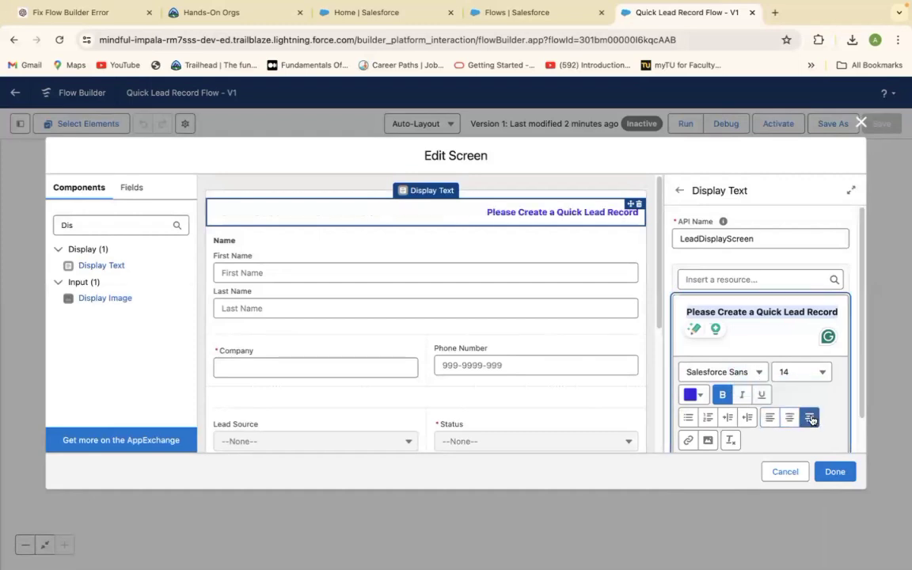
click(768, 418)
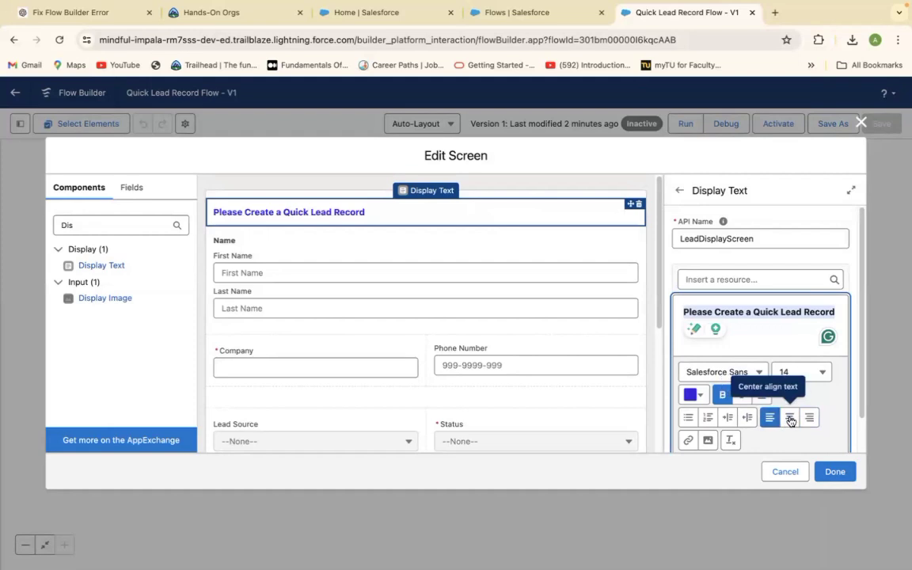
click(788, 419)
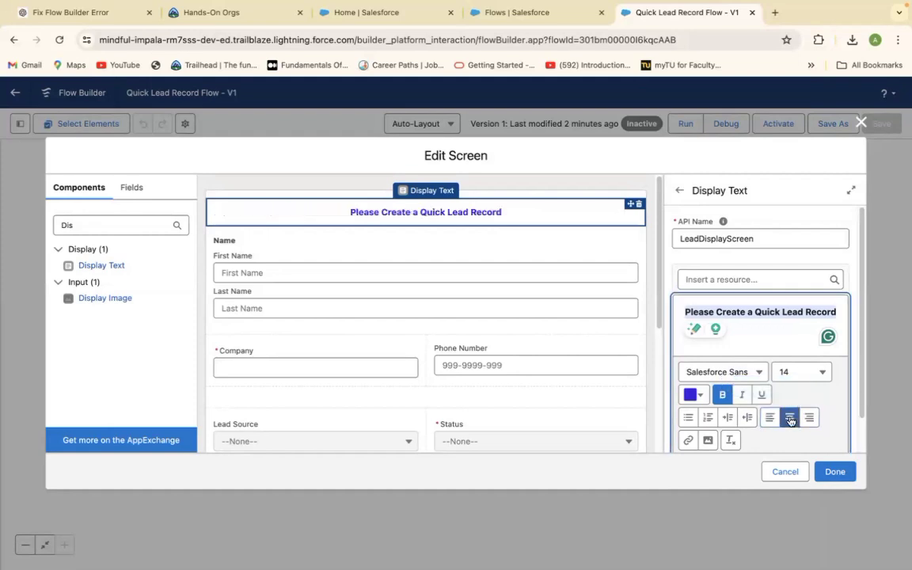
Step: Insert the man emoji from the frequently used emojis at the start of the display text heading
click(682, 310)
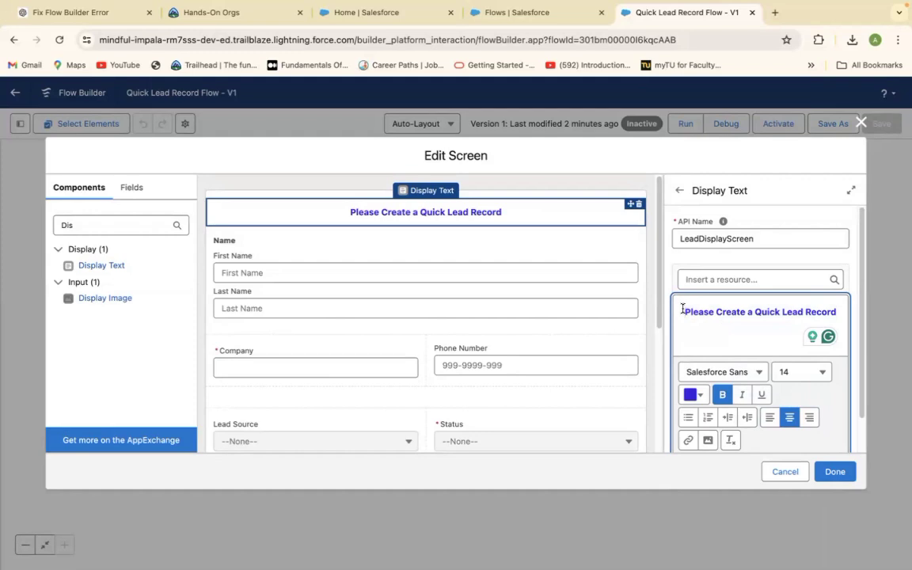
key(ctrl+super+space)
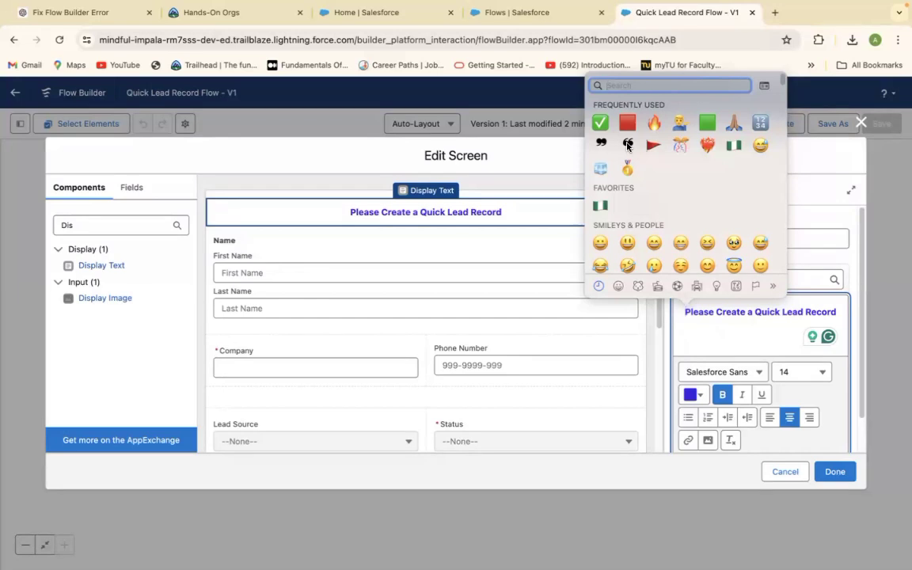
click(679, 126)
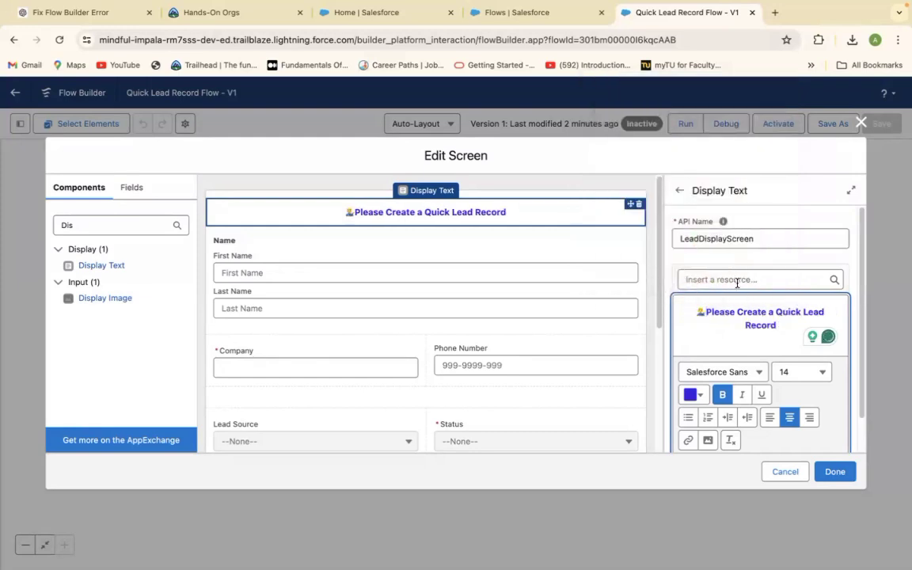
Step: Enclose the heading's words in heavy quotation marks, with ❝ after the emoji and ❞ after "Record"
click(706, 309)
key(ctrl+super+space)
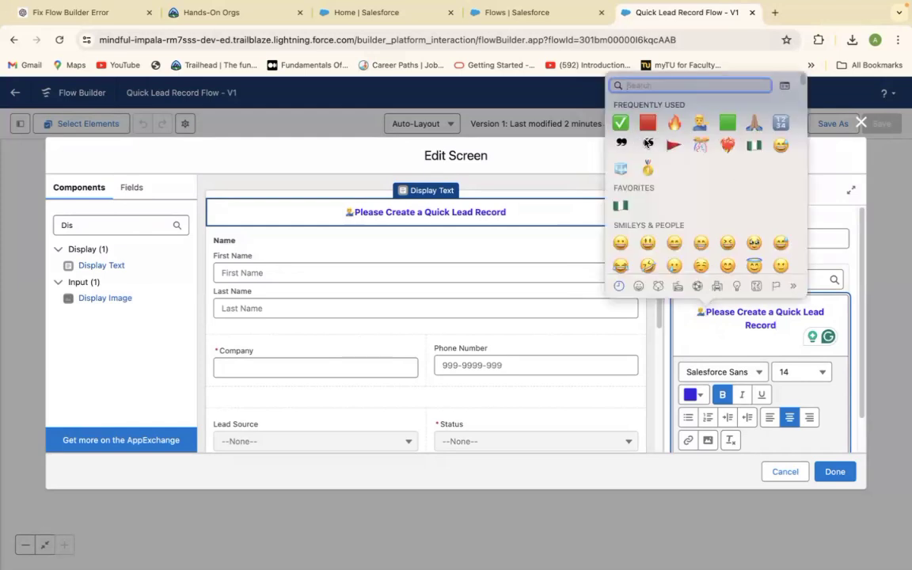
click(622, 142)
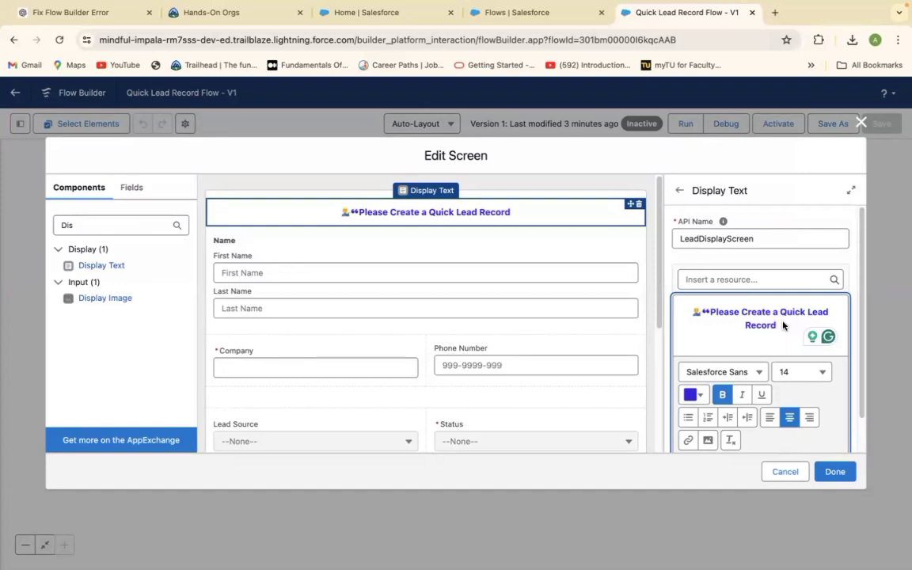
key(ctrl+super+space)
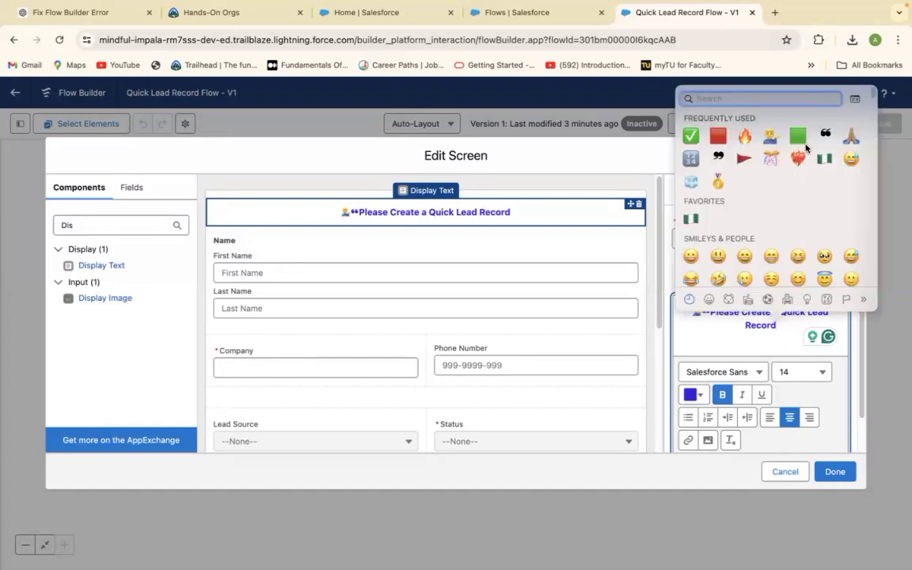
click(718, 156)
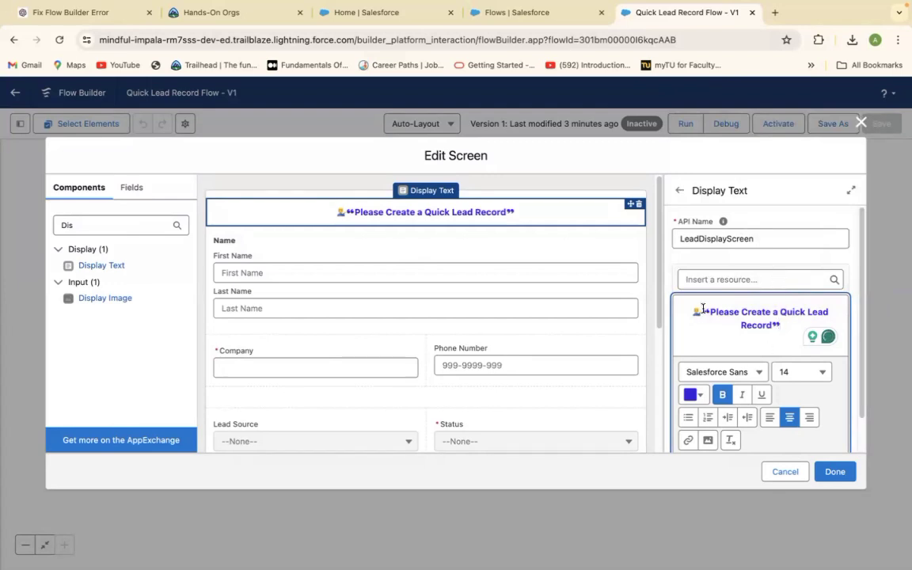
Step: Set the font size of the whole display text heading, including its emoji and quotation marks, to 18
drag(703, 308, 790, 331)
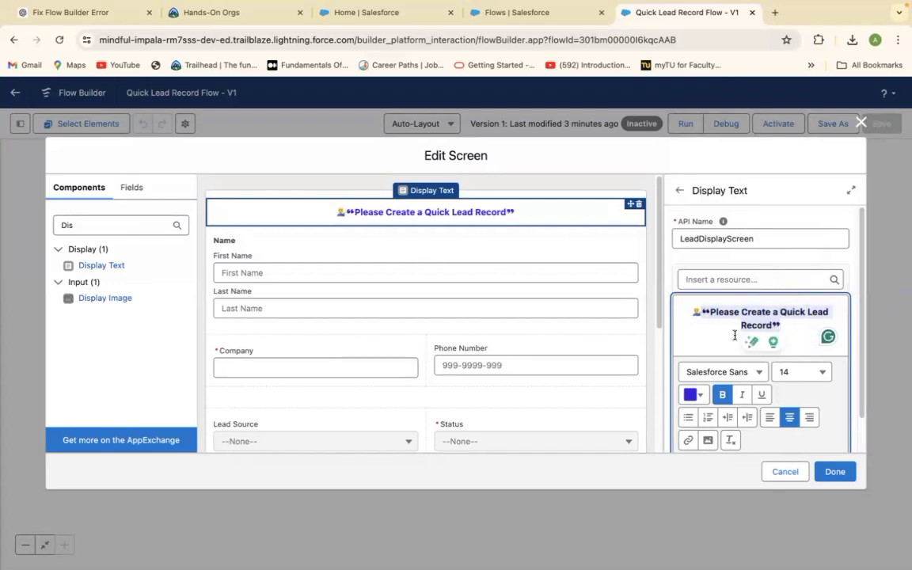
click(688, 310)
drag(687, 305, 796, 345)
click(823, 375)
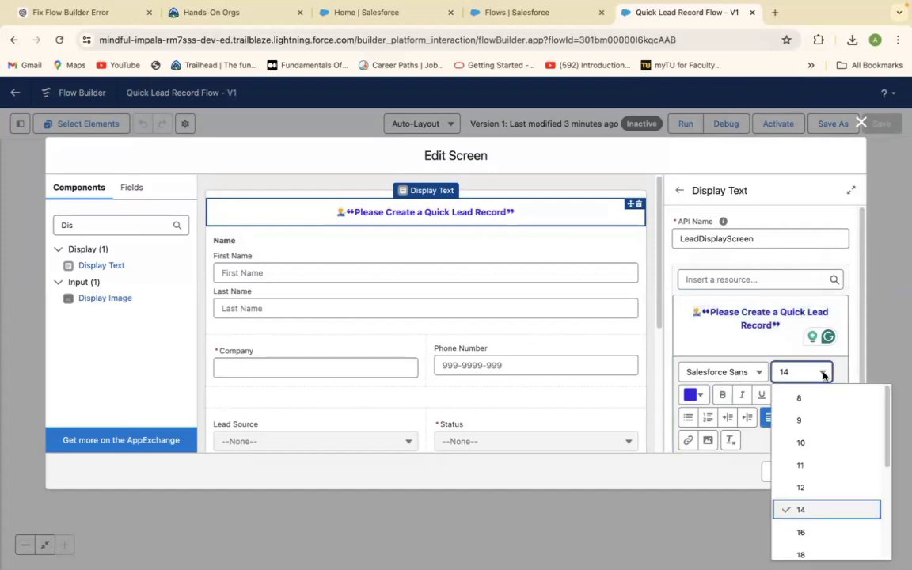
click(805, 554)
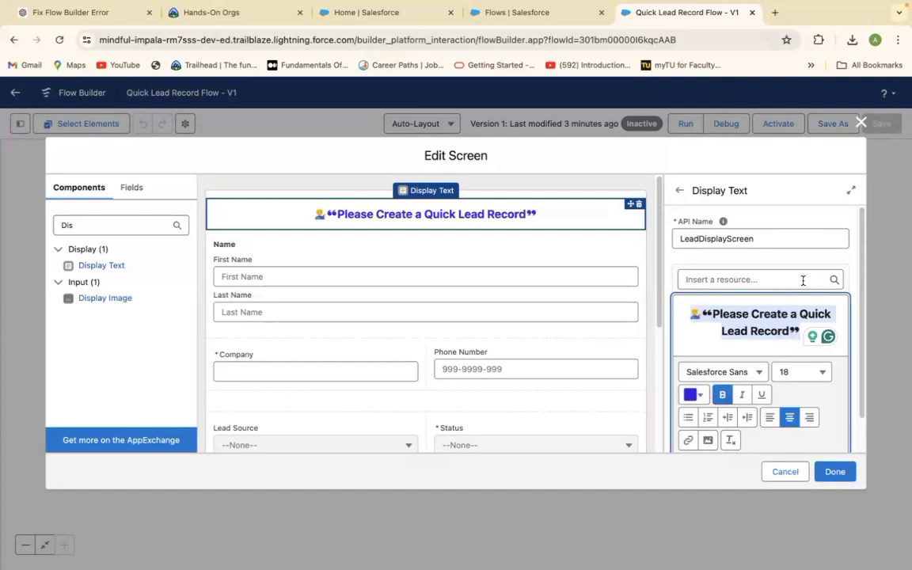
click(839, 302)
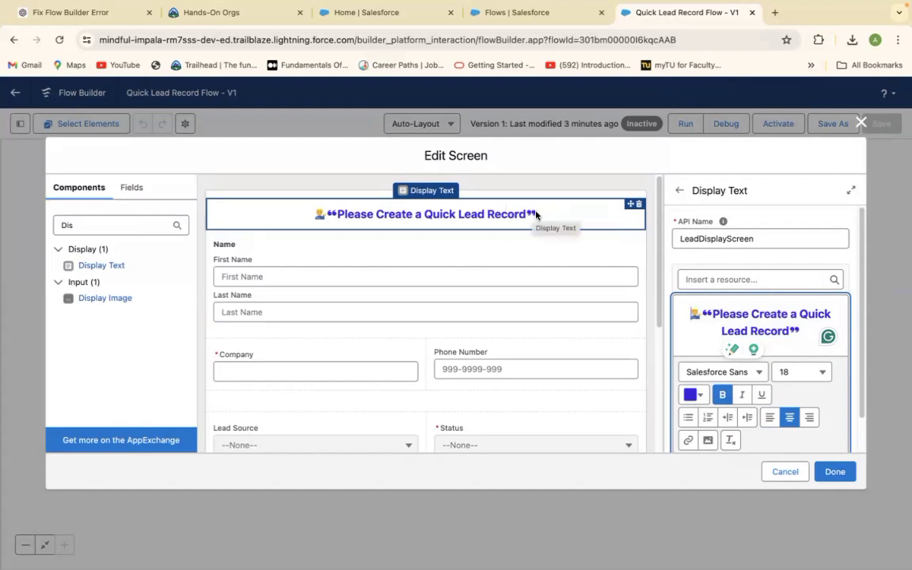
Step: Replace the heading's final ❞ with the heavy ❝ mark, searching the emoji and symbol picker for "Comm"
click(800, 328)
key(BackSpace)
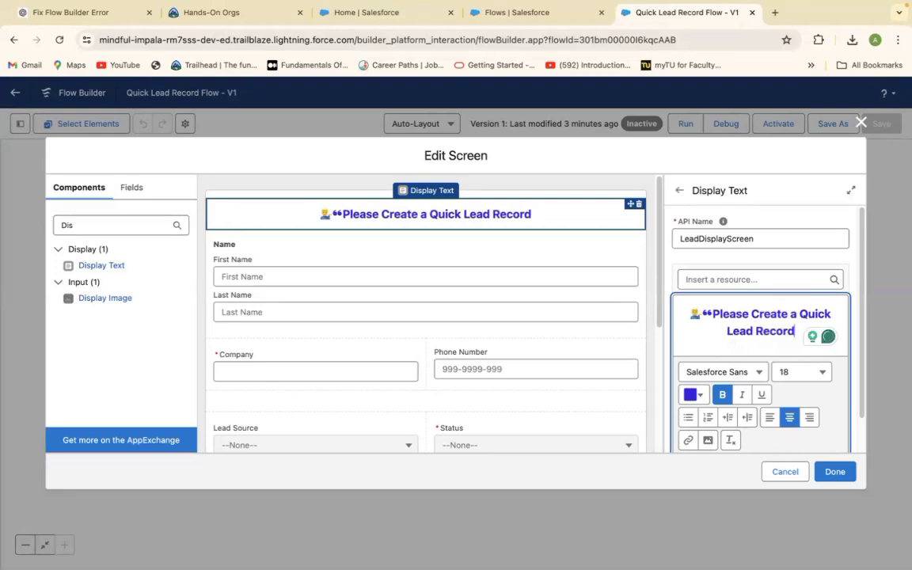
key(ctrl+super+space)
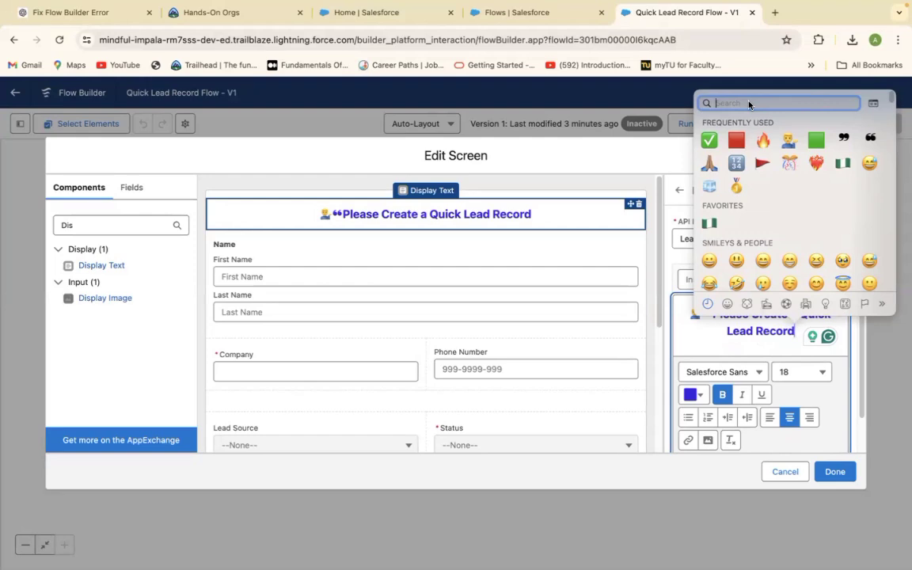
text(comm)
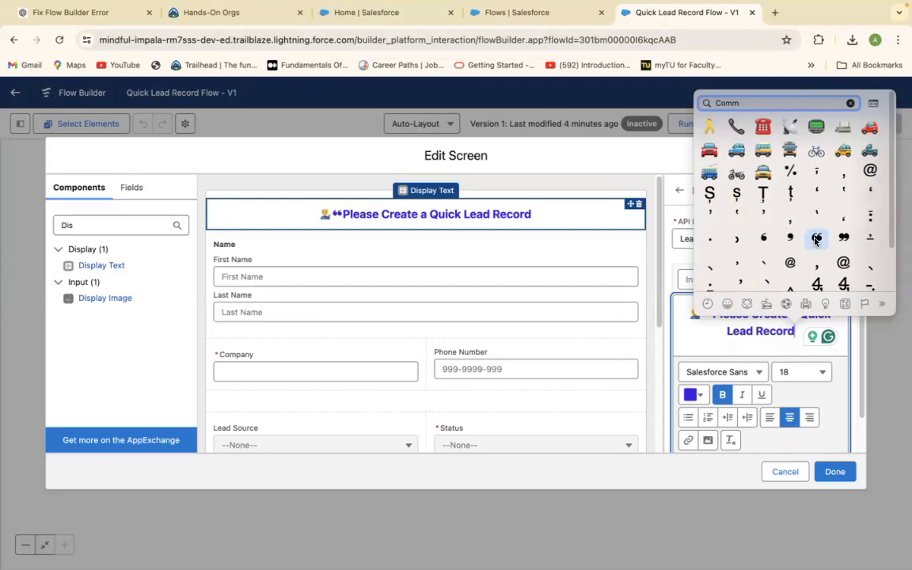
click(815, 240)
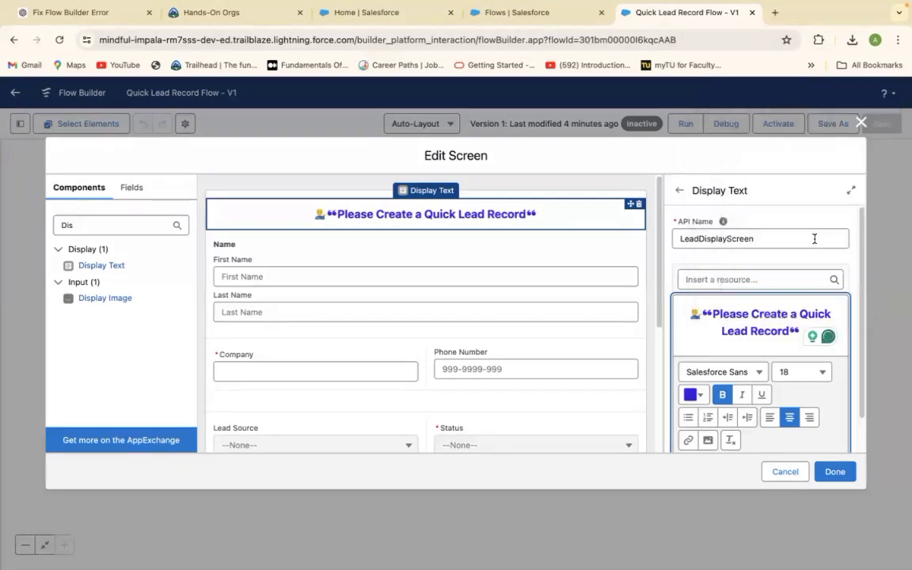
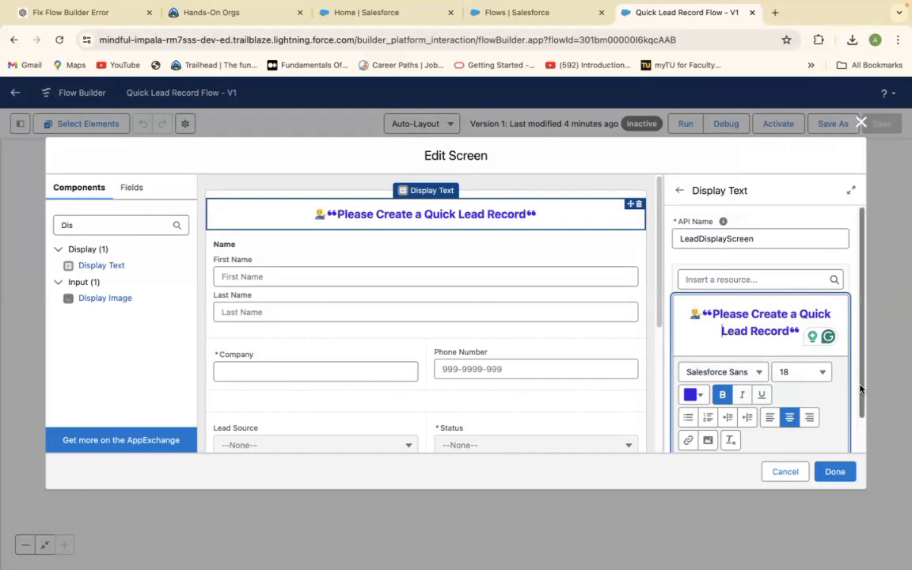
Step: Review the remaining fields of the Quick Lead Screen and finish editing the screen
drag(859, 388, 861, 425)
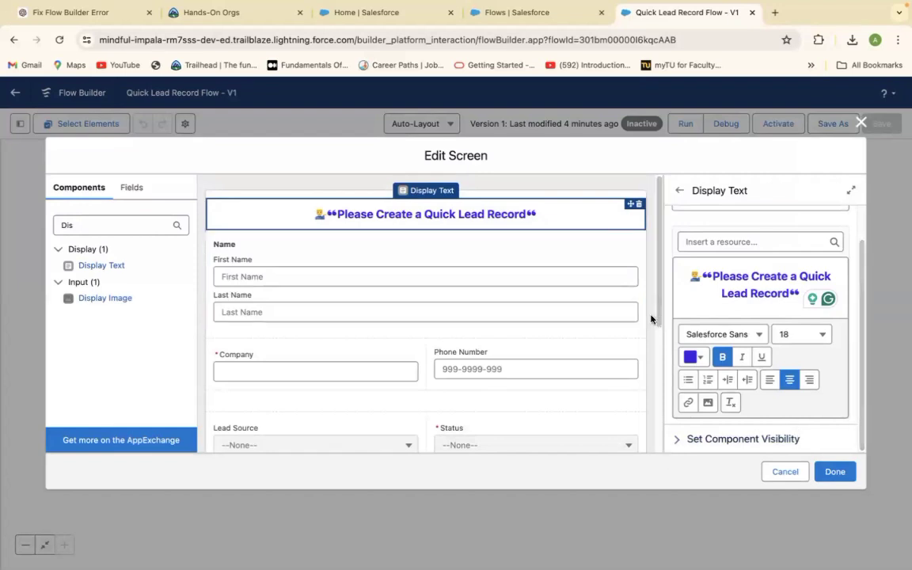
scroll(657, 387, down, 2)
scroll(658, 388, down, 3)
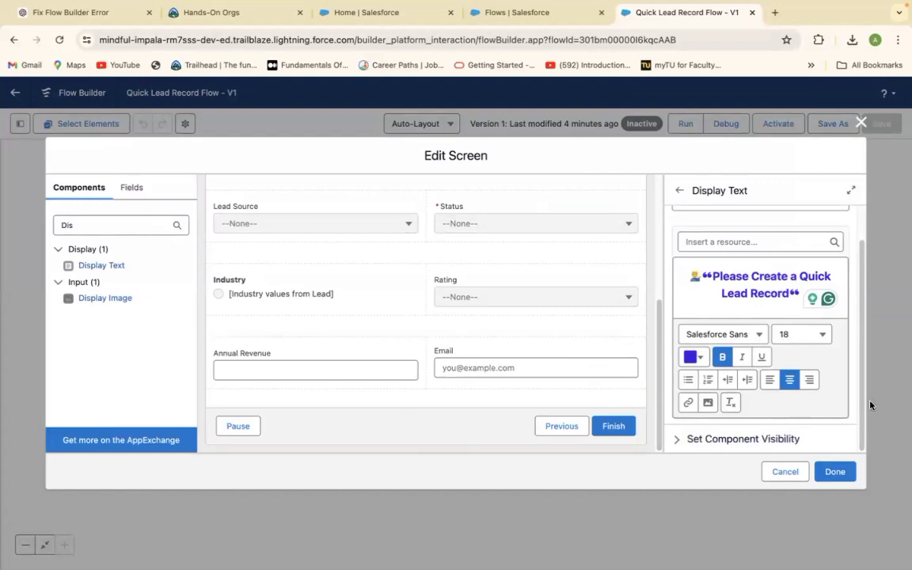
click(835, 472)
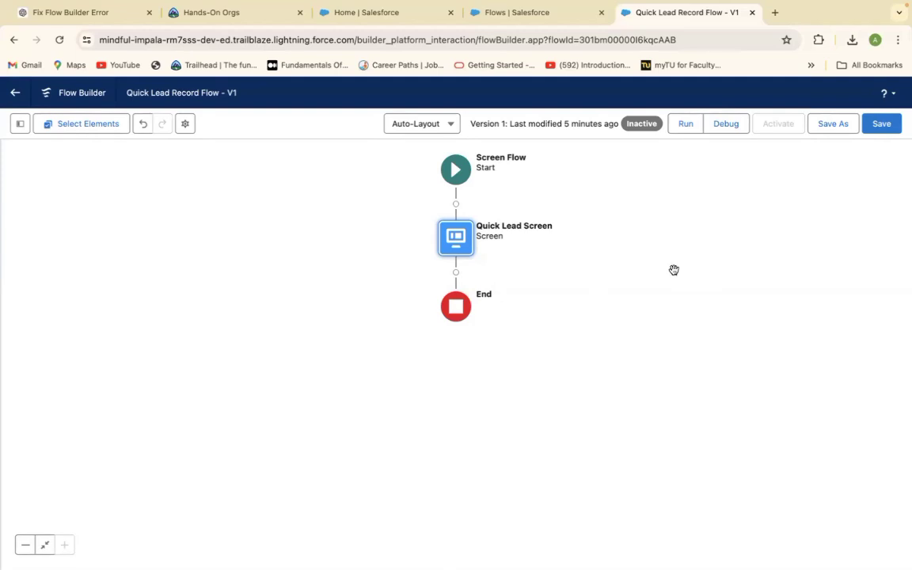
Step: Run the flow in debug mode with the default options and examine the rendered lead form, including its Industry and Rating choices
click(724, 127)
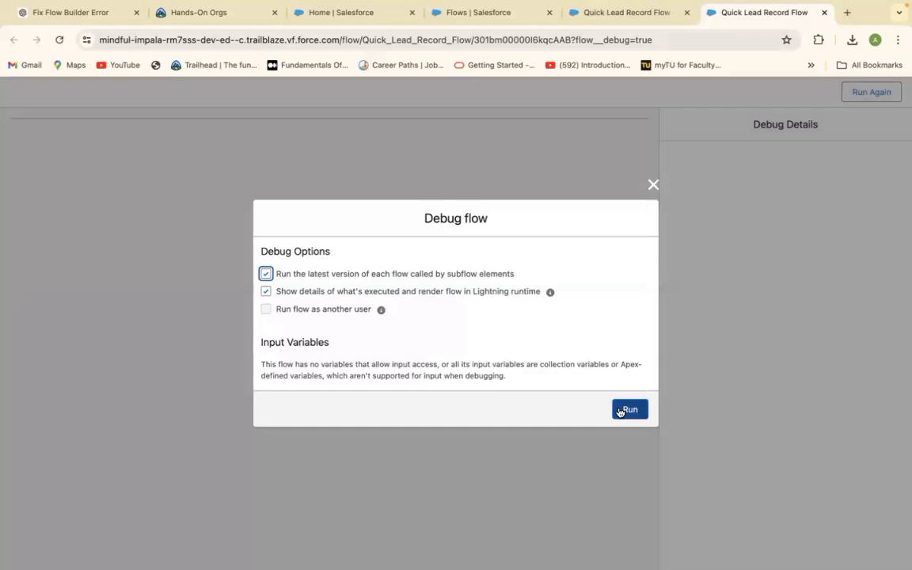
click(622, 410)
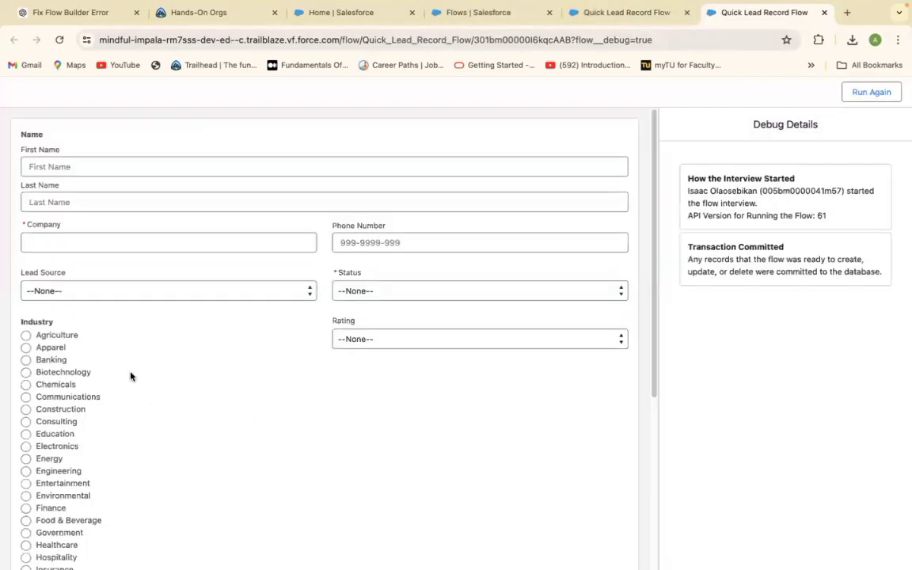
drag(654, 380, 644, 463)
scroll(643, 462, up, 1)
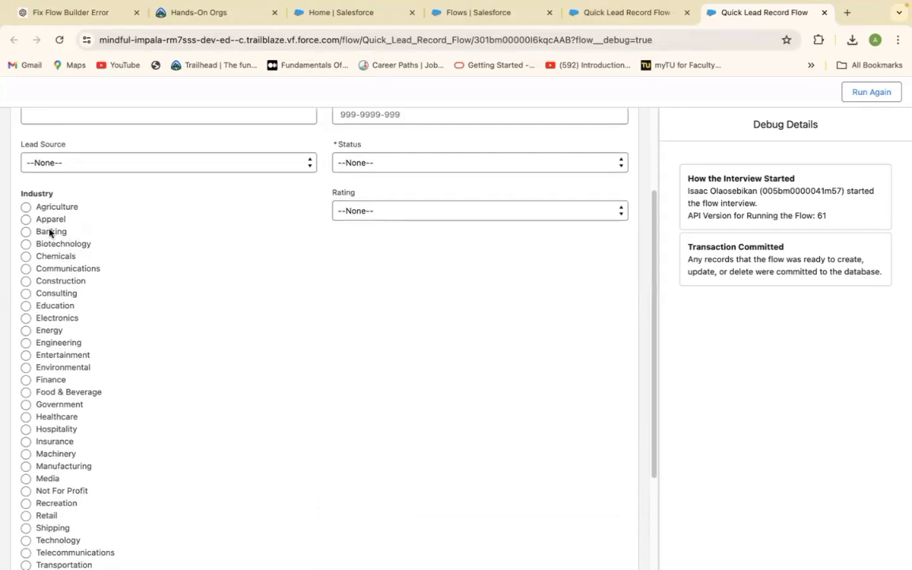
mouse_move(652, 414)
mouse_down()
mouse_move(653, 492)
mouse_move(643, 359)
mouse_move(638, 414)
mouse_up()
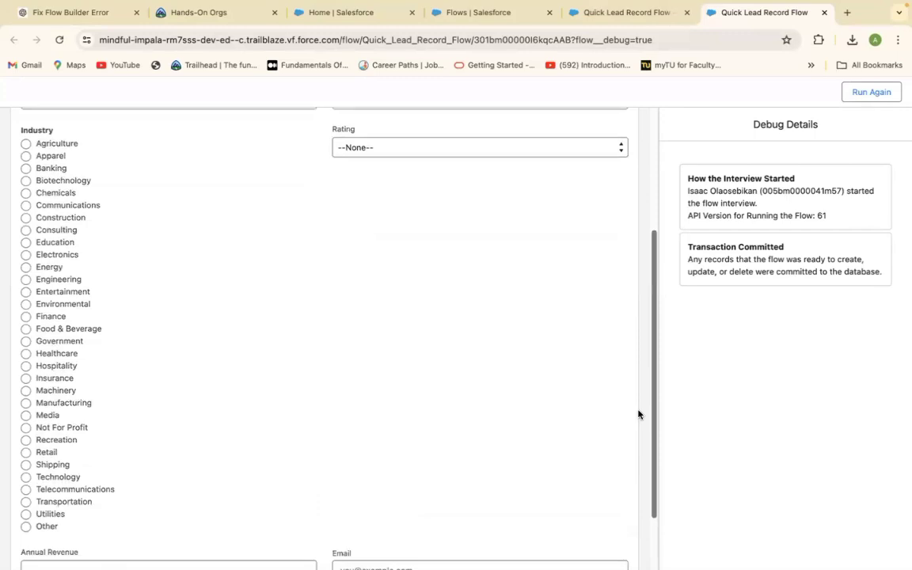
drag(638, 415, 631, 353)
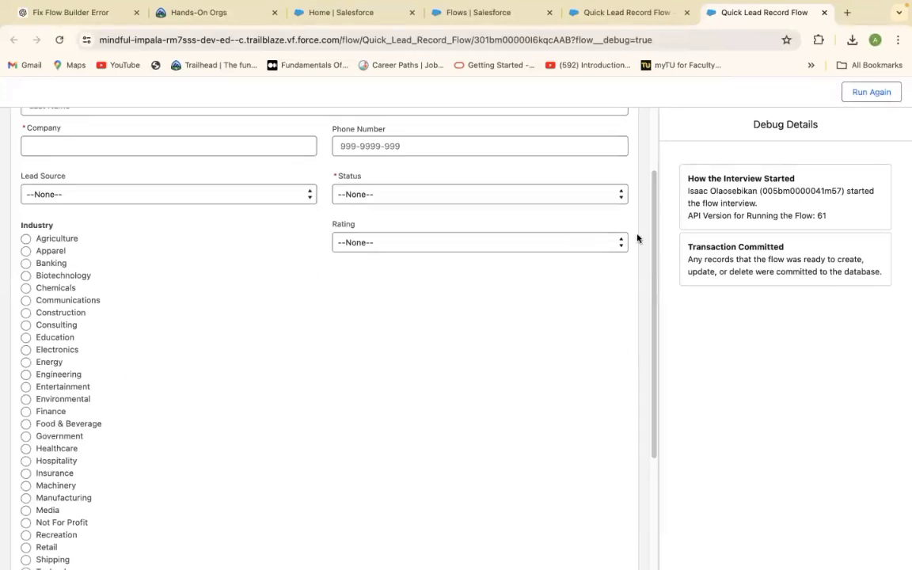
click(622, 247)
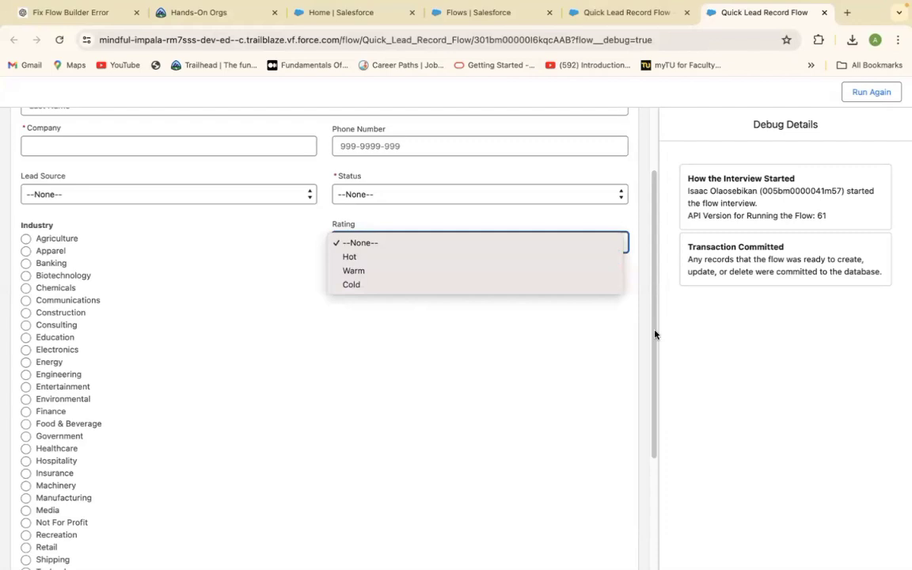
click(656, 365)
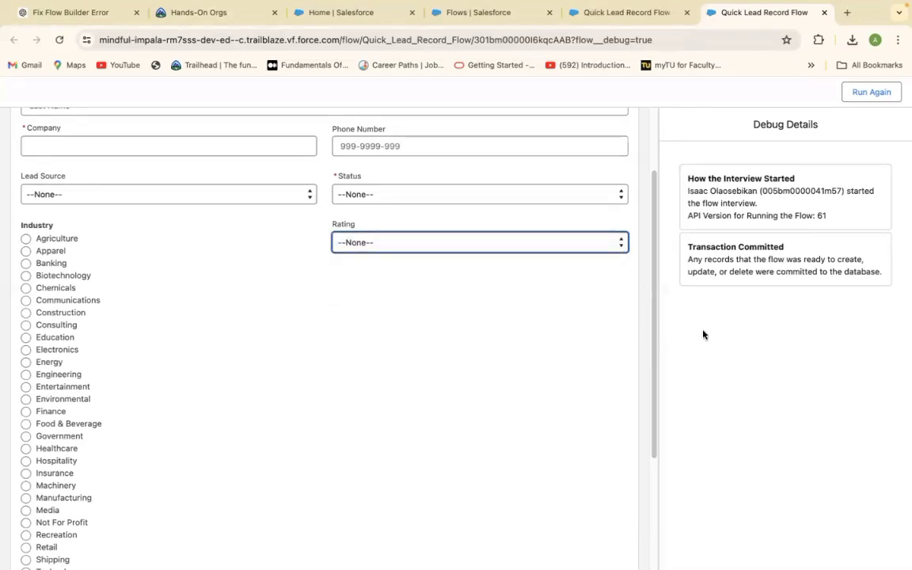
scroll(655, 342, up, 3)
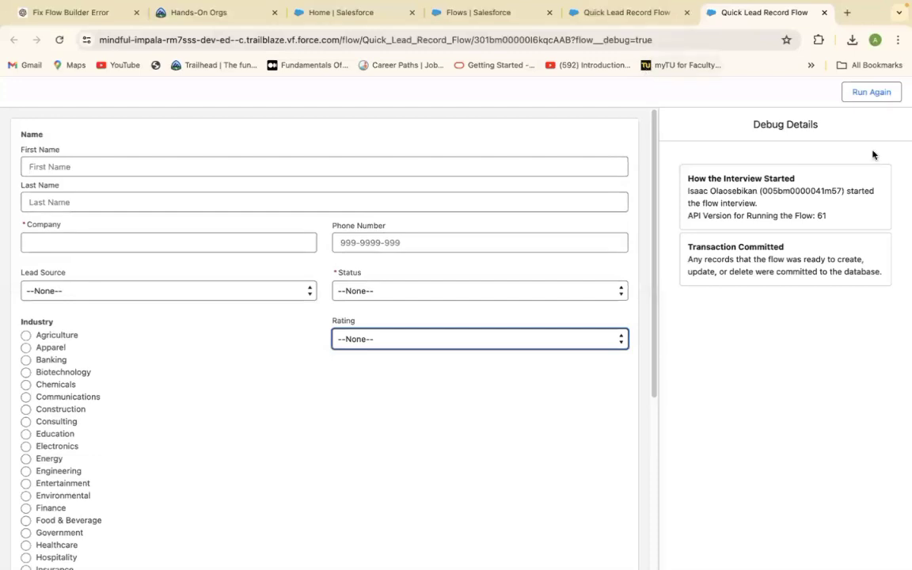
Step: Compare the flow canvas with the top of the debugged form, then return to the flow canvas
click(629, 14)
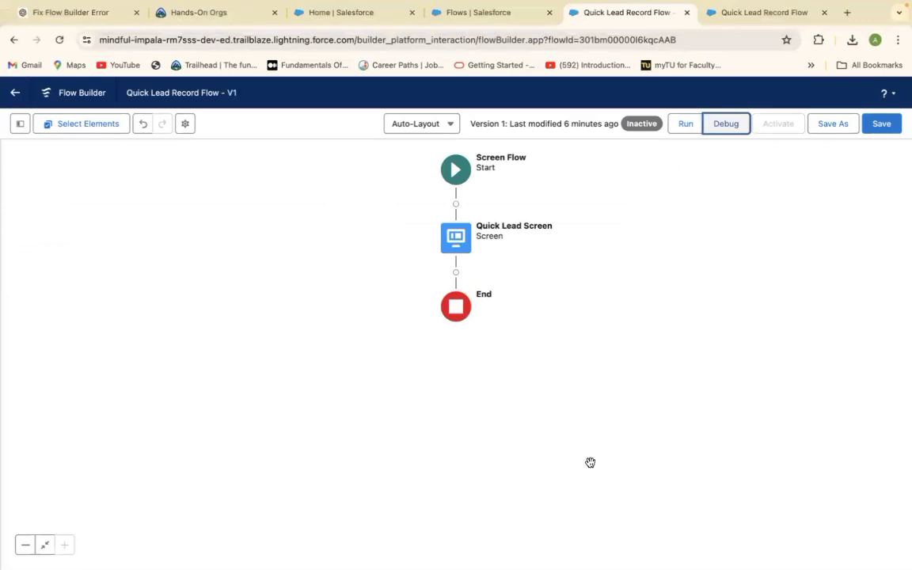
click(740, 18)
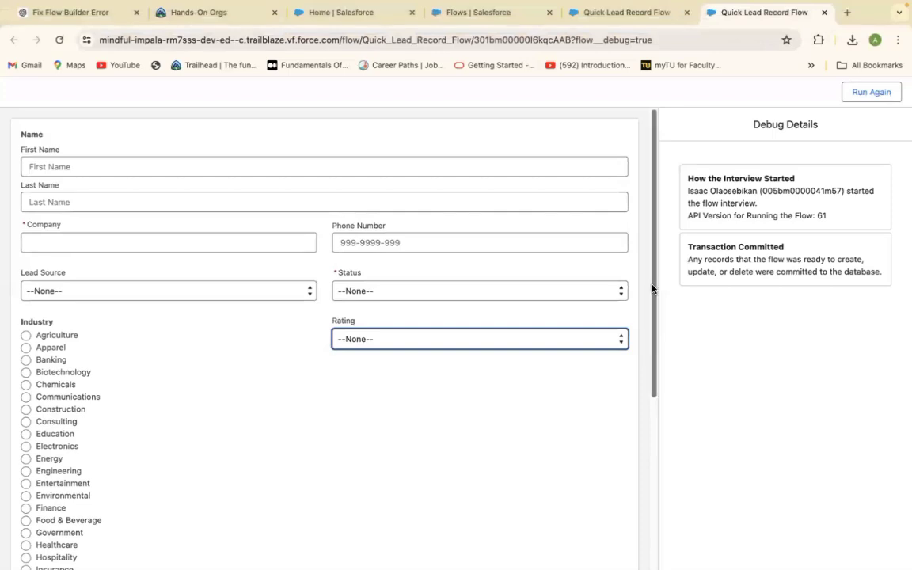
drag(653, 289, 645, 3)
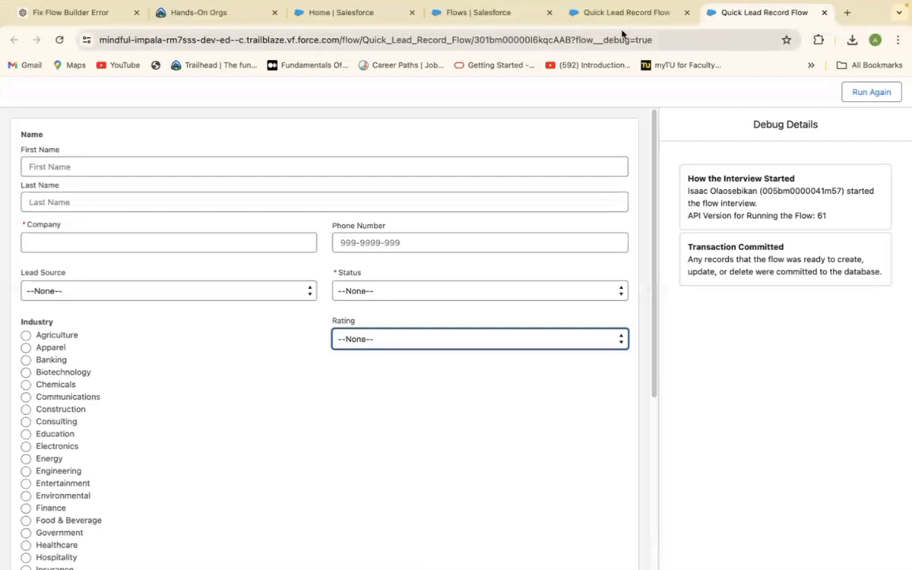
click(567, 12)
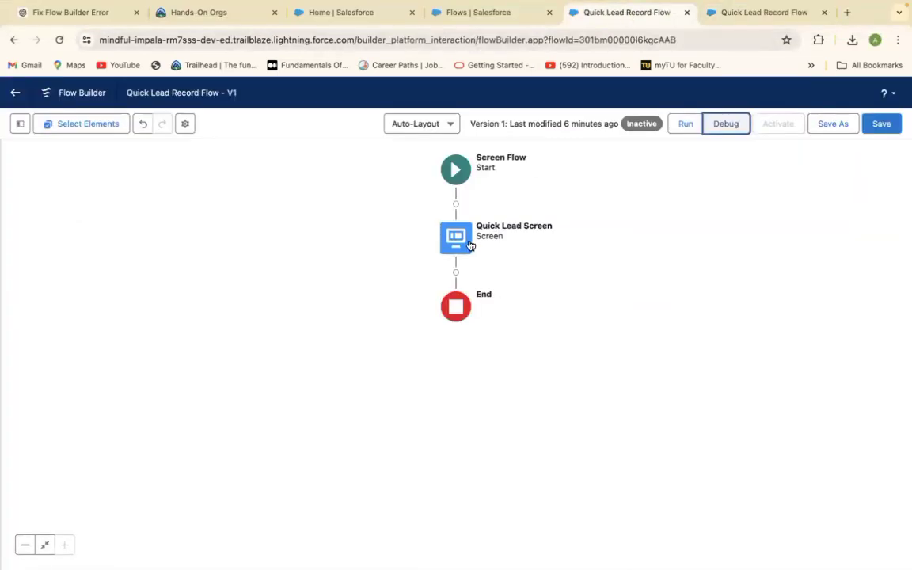
Step: Open the Quick Lead Screen for editing and delete its Industry radio buttons component
click(465, 241)
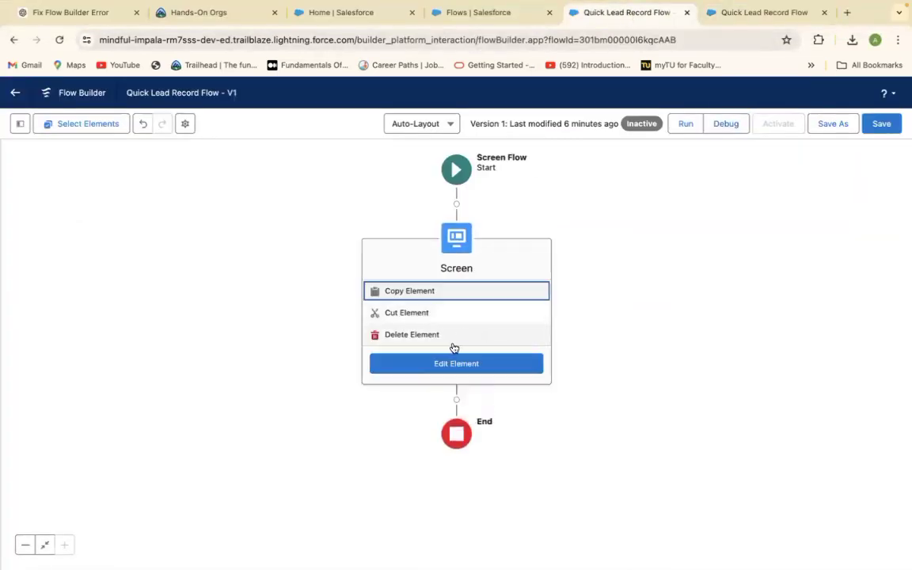
click(463, 367)
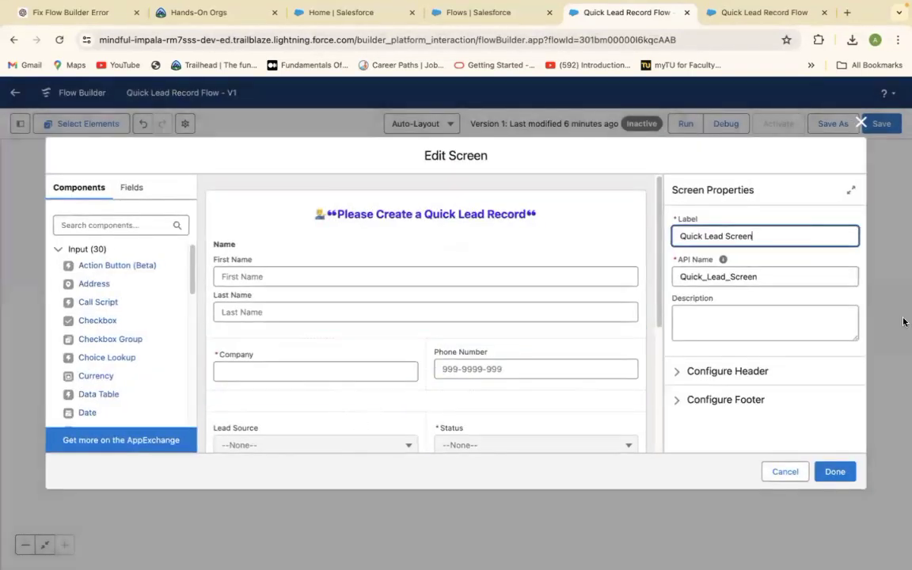
drag(659, 315, 666, 413)
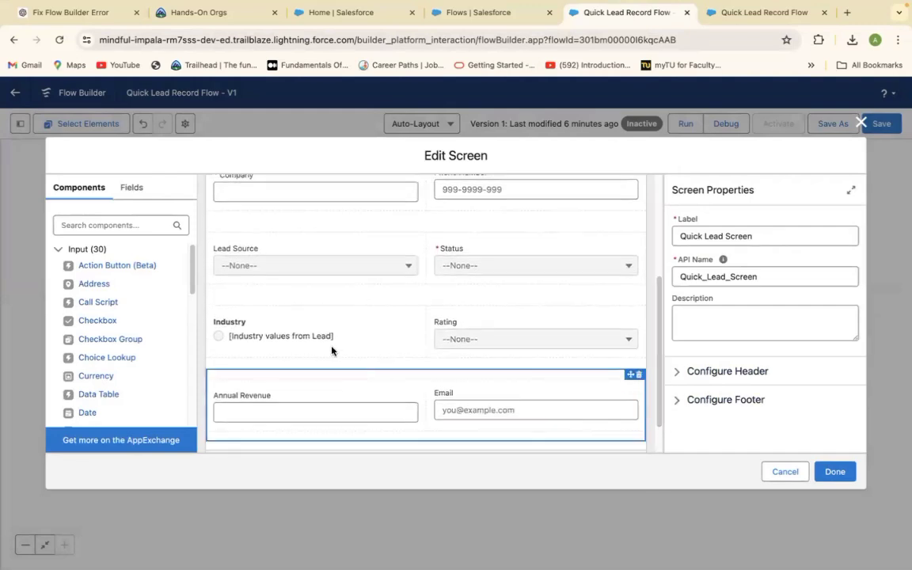
click(385, 329)
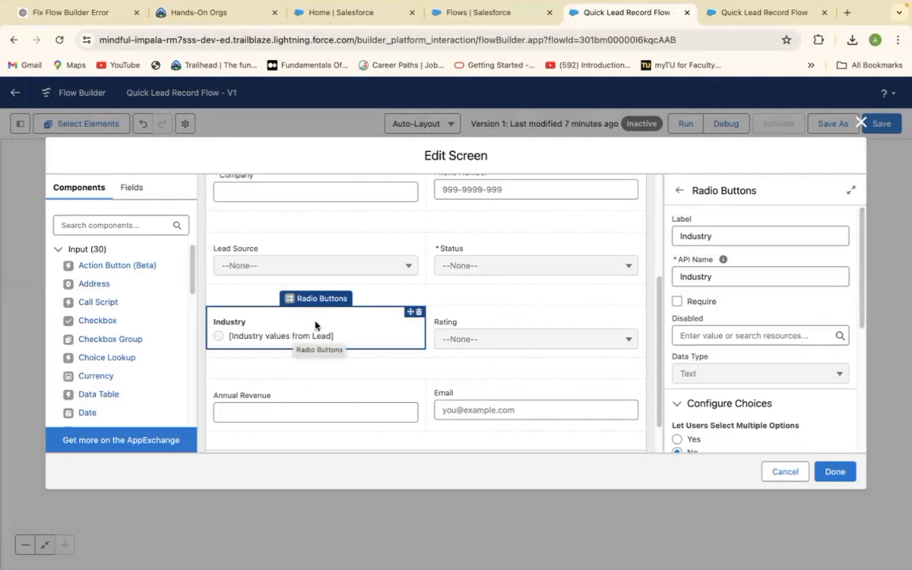
click(420, 315)
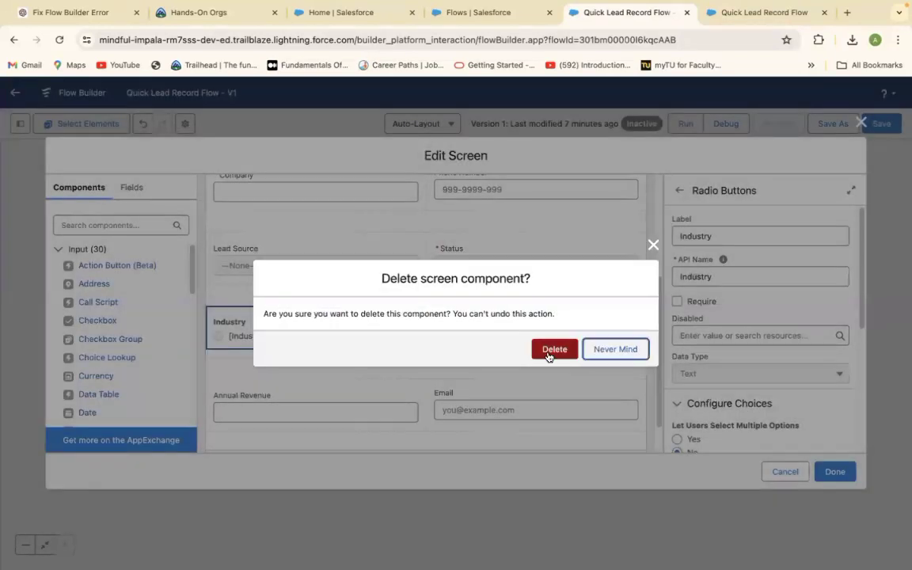
click(547, 353)
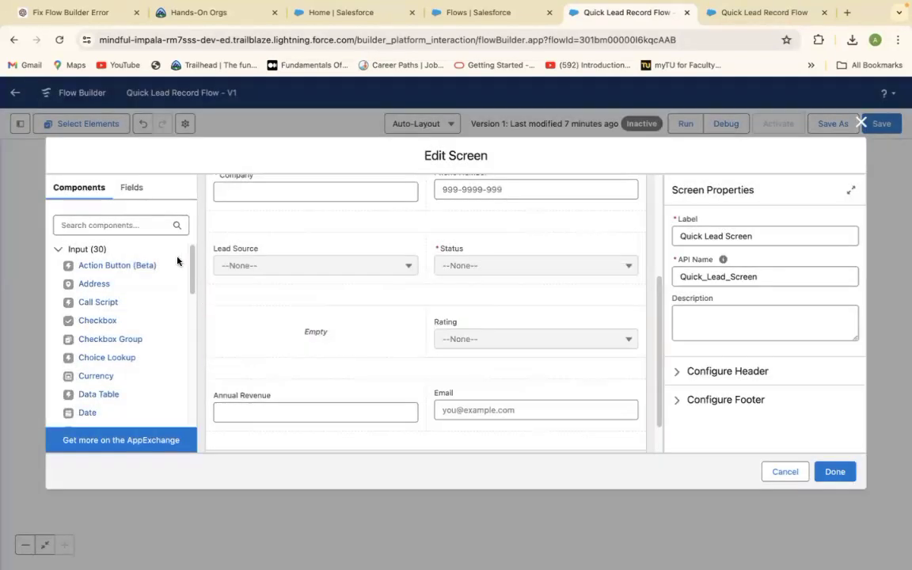
Step: Delete the Rating picklist from the section between the Lead Source and Annual Revenue rows
click(108, 227)
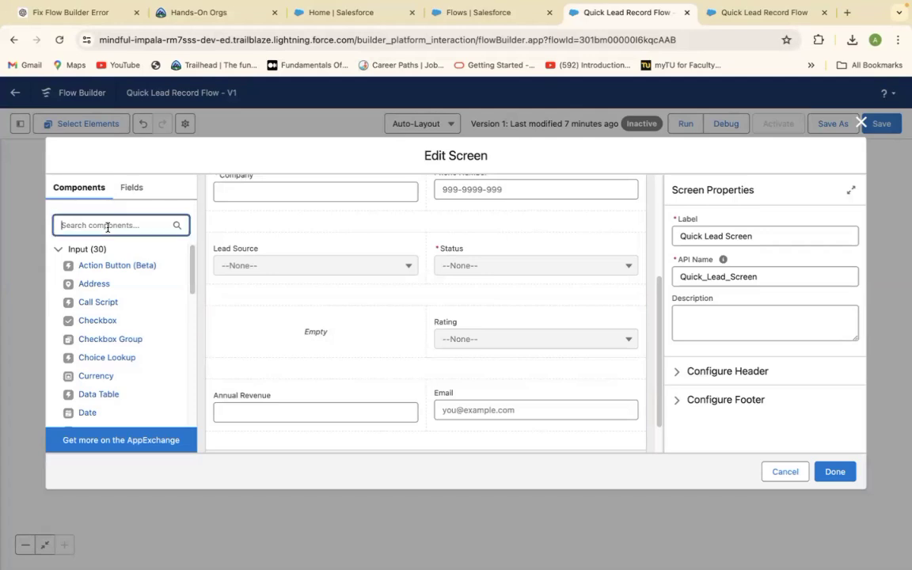
click(620, 341)
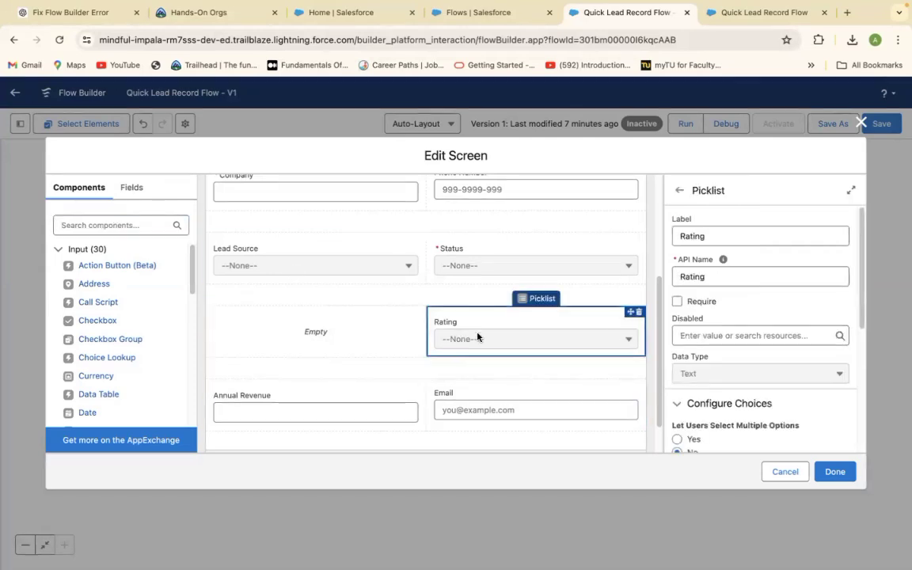
click(638, 312)
click(552, 349)
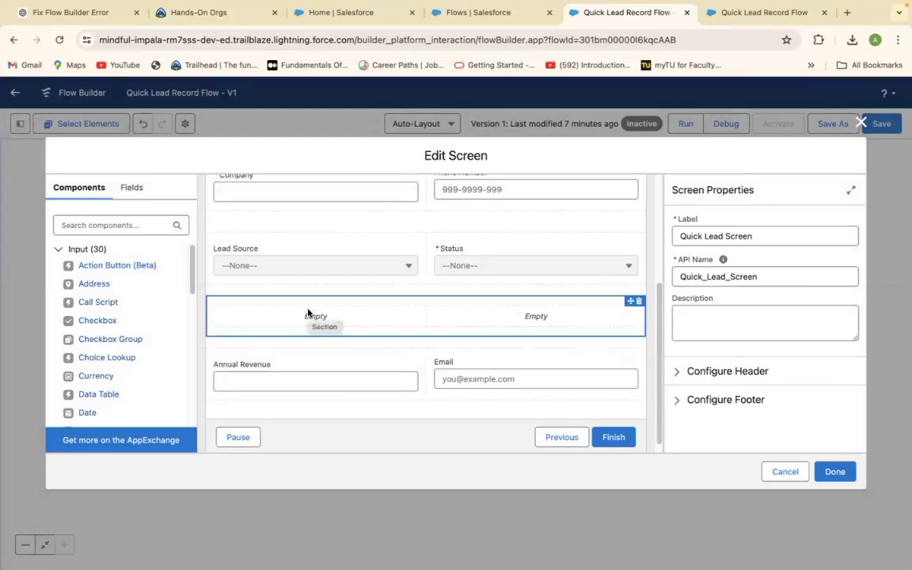
Step: Find the Picklist component with "Pick", add it to the empty section's first column, and label it Industry
click(108, 225)
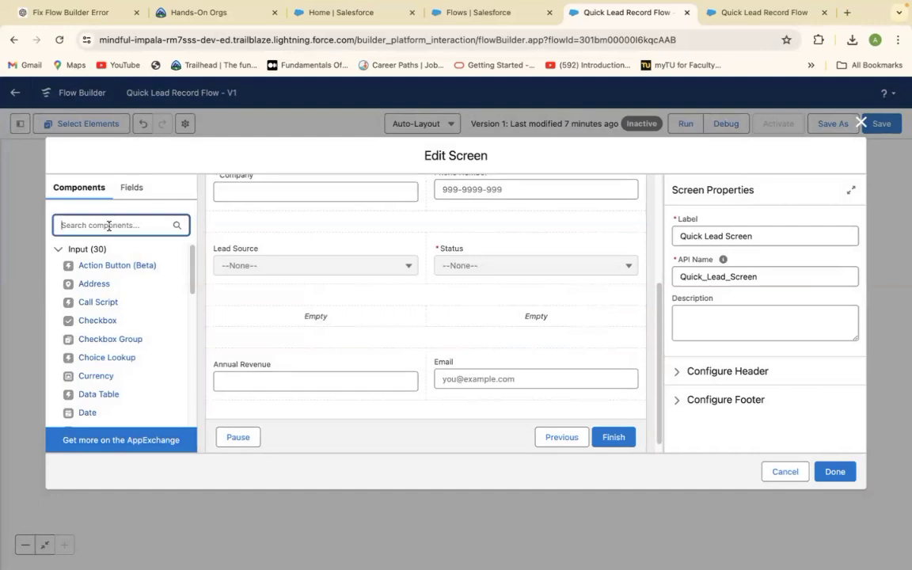
text(Pick)
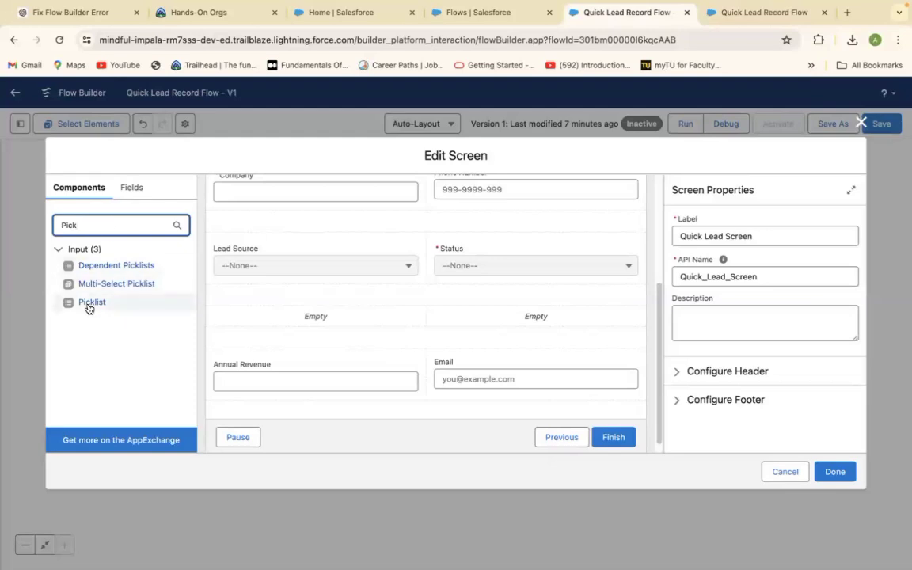
drag(89, 303, 320, 316)
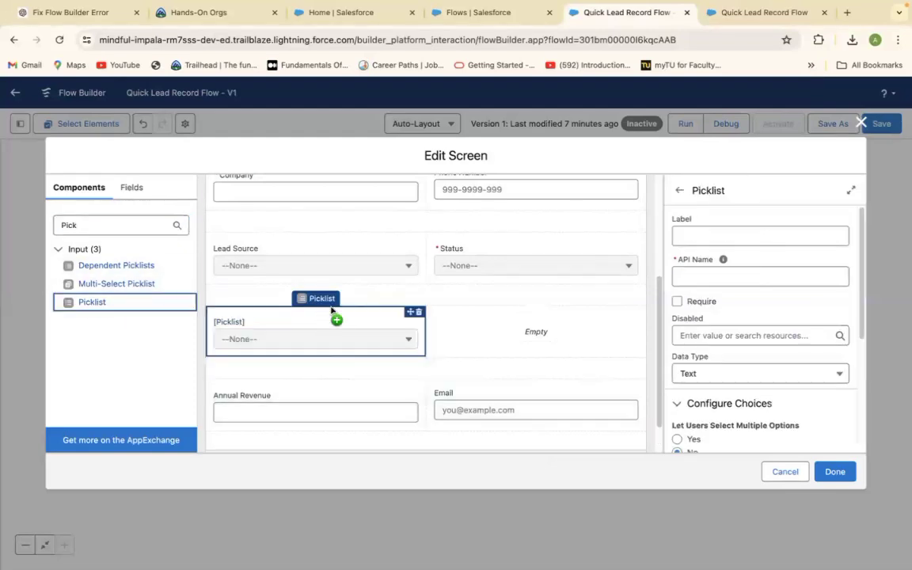
click(699, 237)
text(()
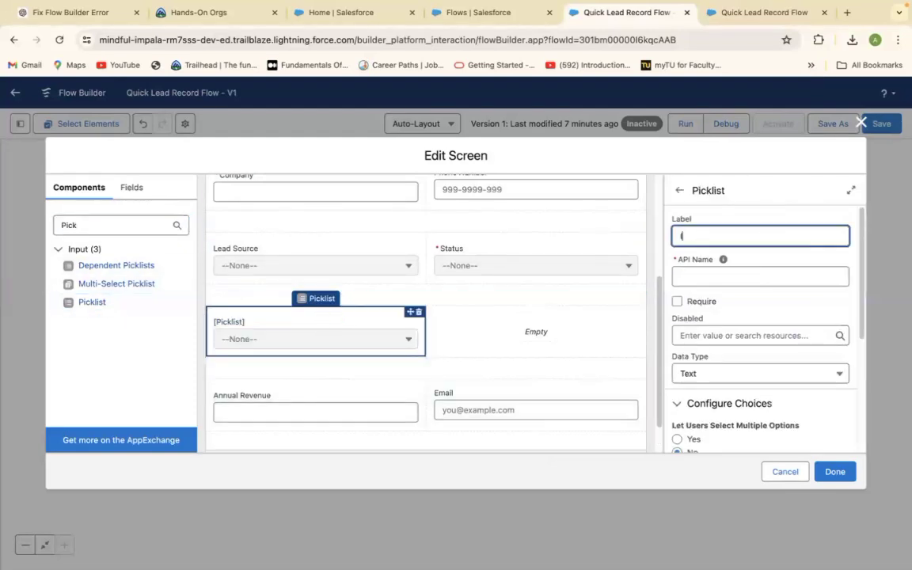
text(ndustry)
click(713, 275)
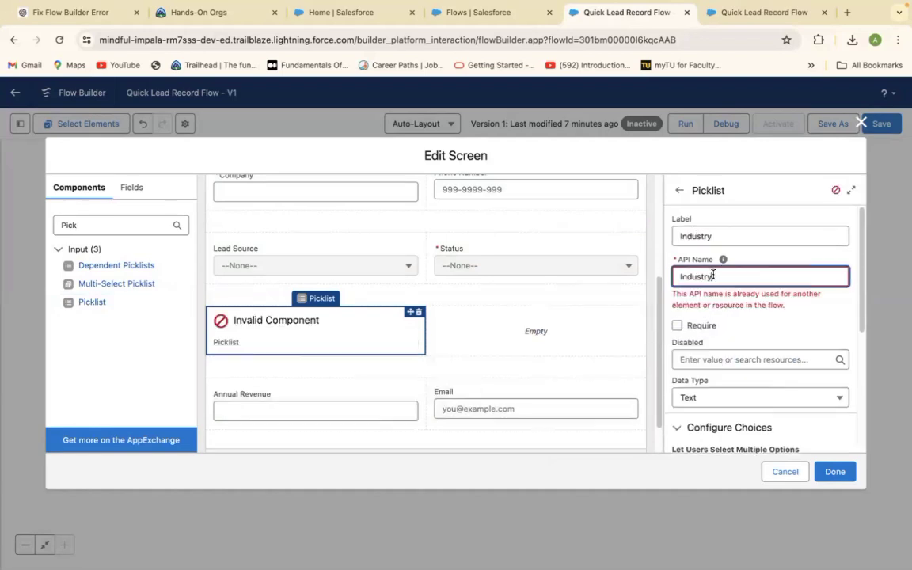
click(827, 315)
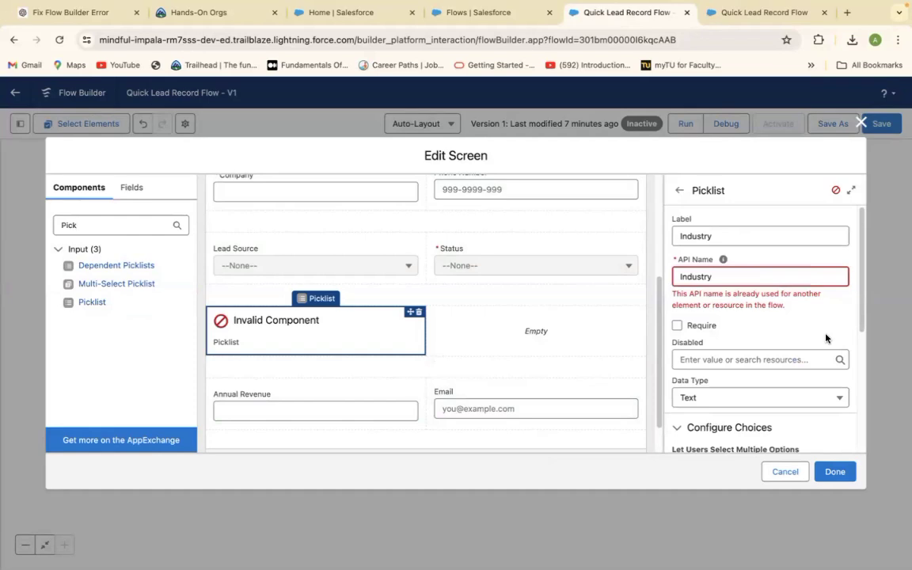
Step: Change the new picklist's label to Lead Industry and its API name to Lead_Industry
click(680, 235)
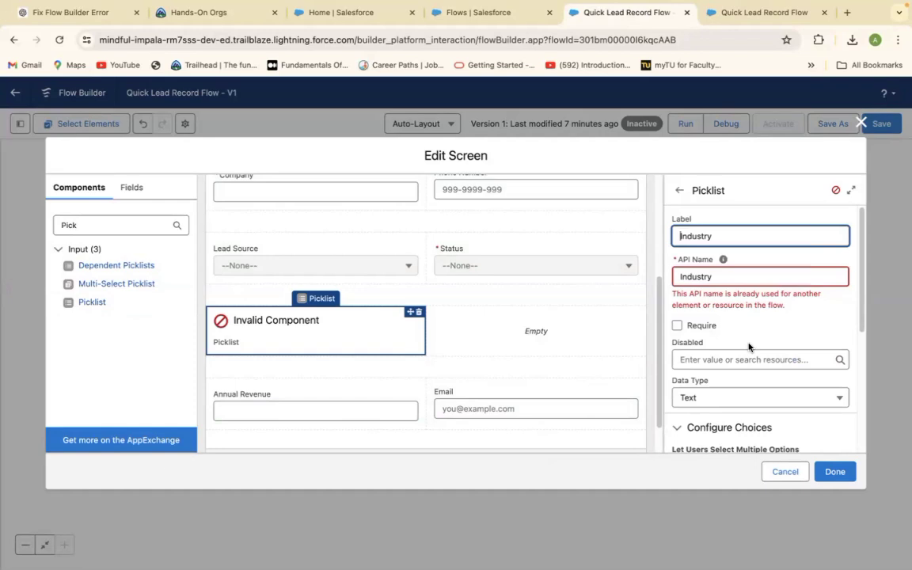
text(Lead)
click(713, 276)
key(BackSpace)
key(BackSpace)
key(BackSpace)
key(BackSpace)
key(BackSpace)
key(BackSpace)
key(BackSpace)
key(BackSpace)
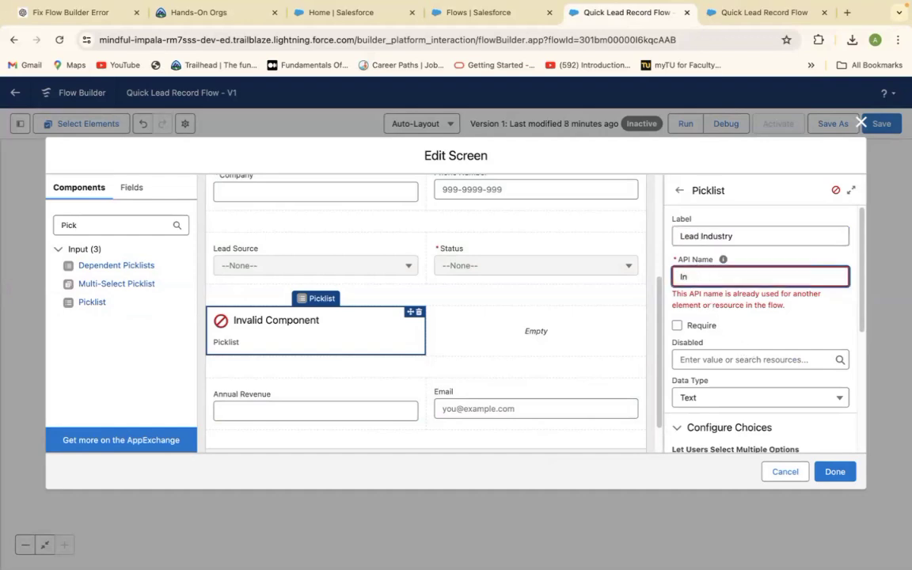
click(733, 235)
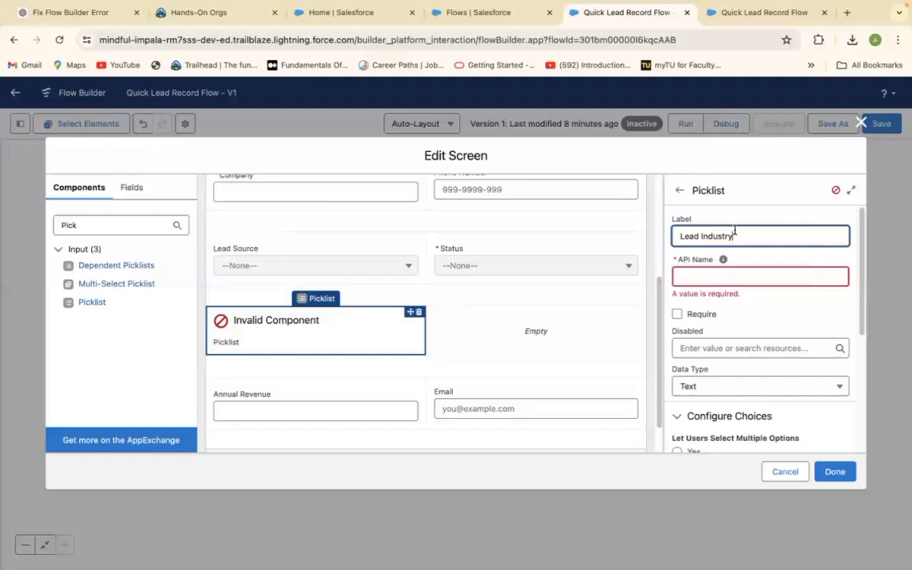
click(697, 273)
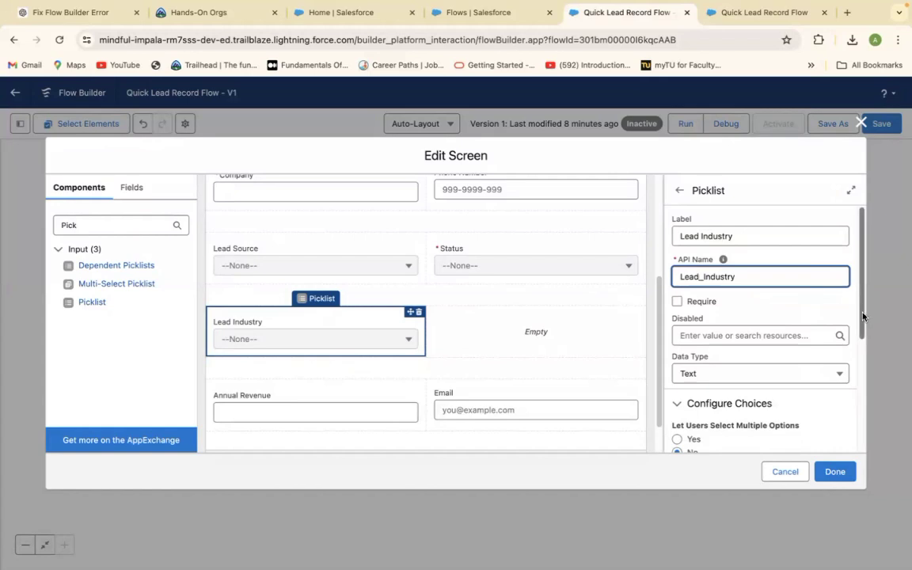
Step: Start a new Picklist Choice Set resource for the Lead Industry picklist's choice and enter the API name Industry
scroll(863, 341, down, 3)
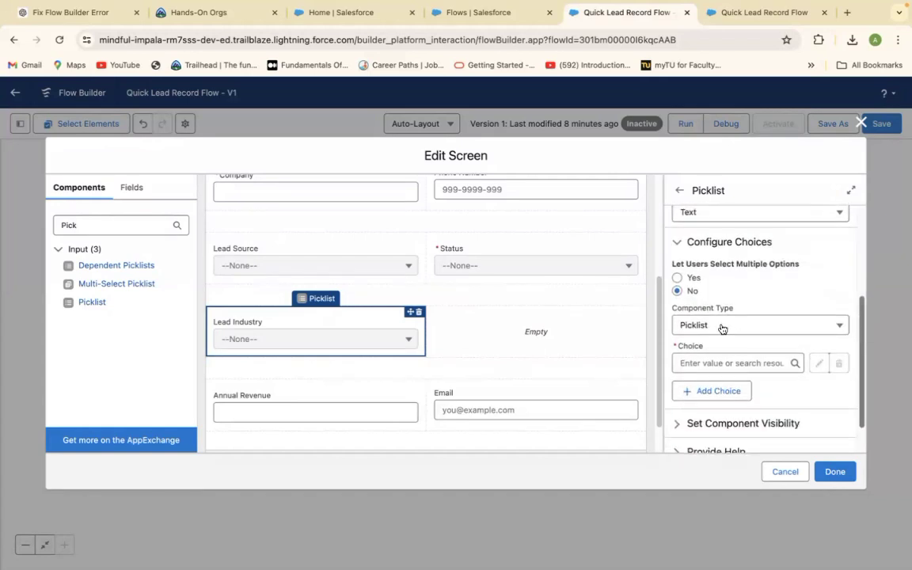
click(721, 361)
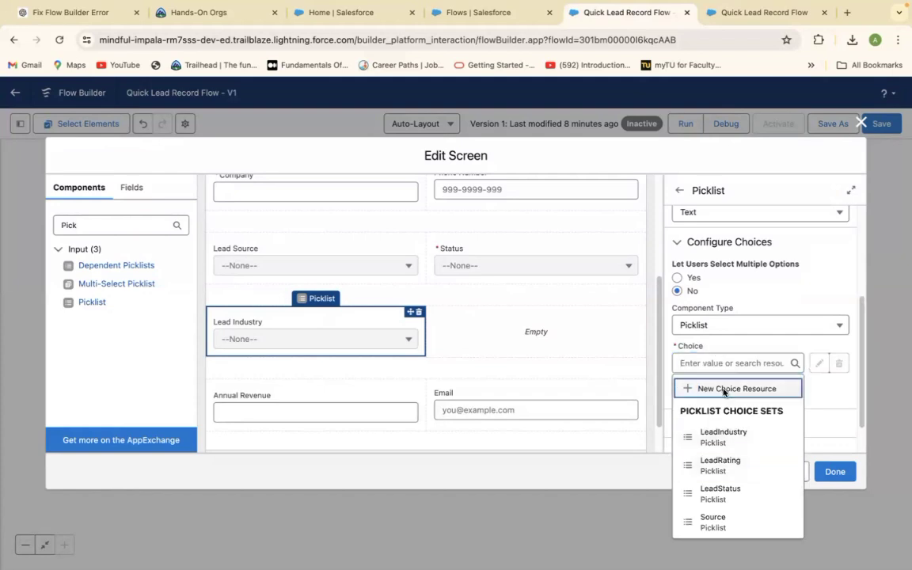
click(728, 389)
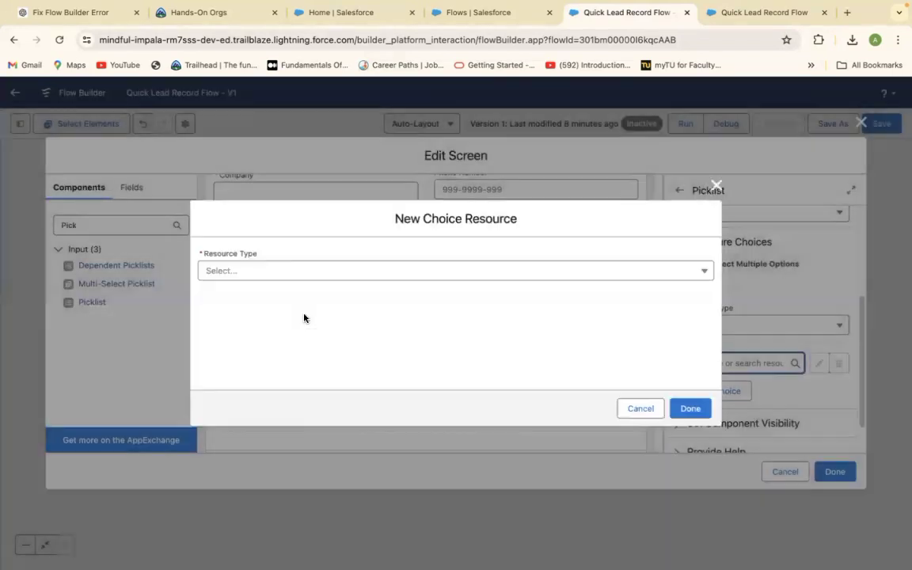
click(308, 271)
click(309, 384)
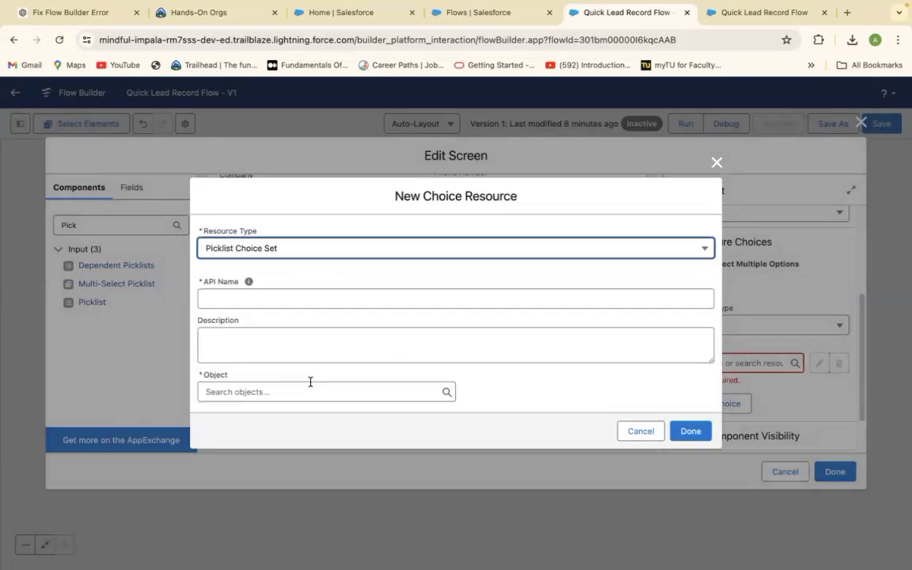
click(234, 299)
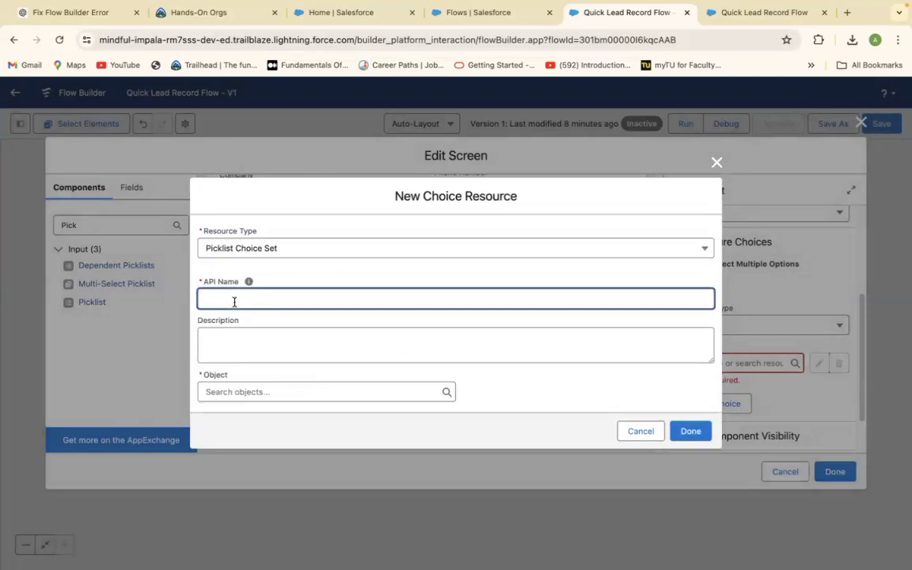
text(Industry)
click(285, 345)
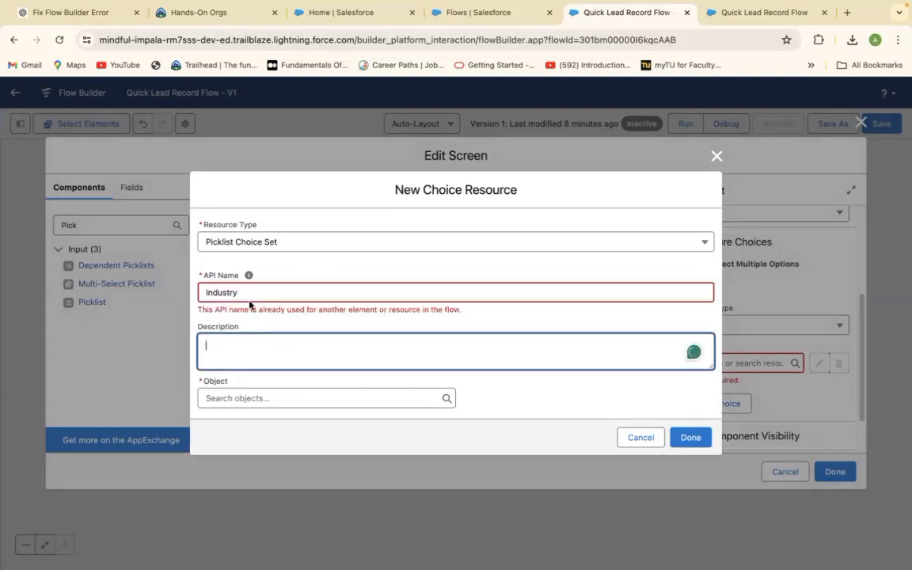
Step: Change the new choice set's API name to LeadIndustr
click(203, 292)
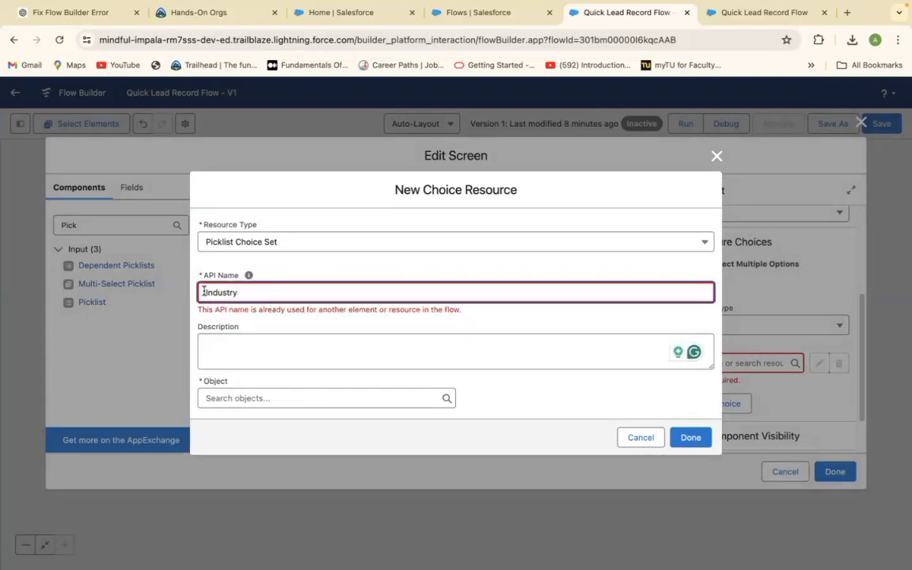
text(Lead)
click(332, 277)
click(443, 333)
click(334, 296)
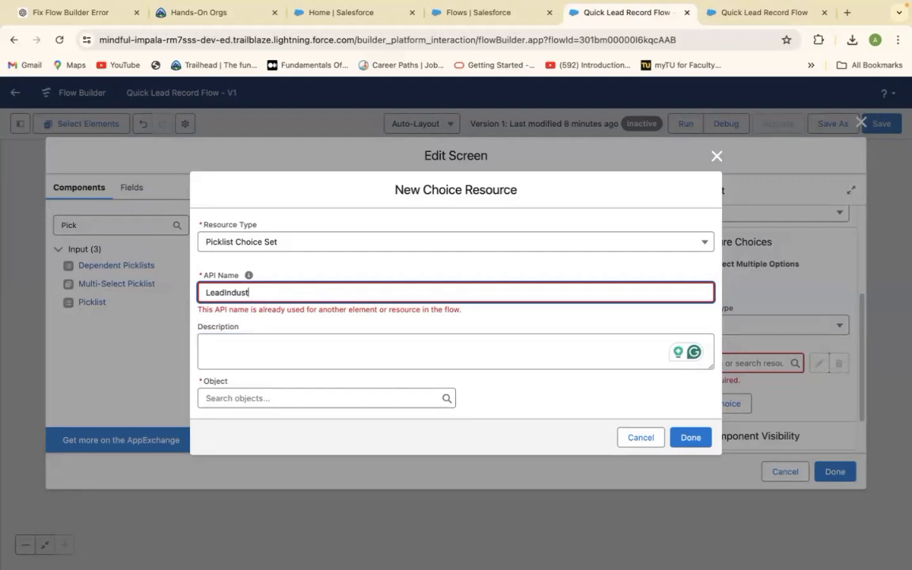
key(BackSpace)
key(BackSpace)
key(BackSpace)
key(BackSpace)
key(BackSpace)
key(BackSpace)
text(LeadIndust)
click(385, 342)
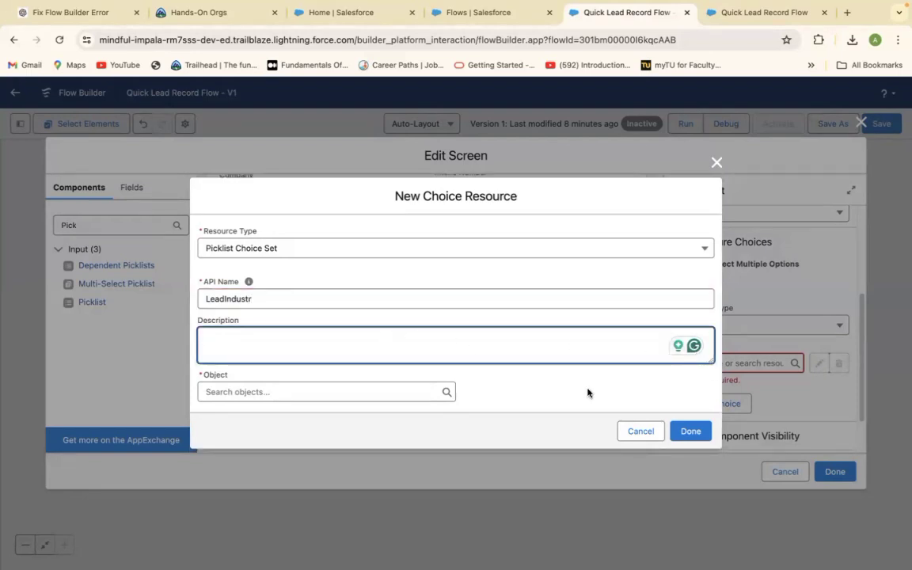
Step: Base the choice set on the Lead object's Industry field with data type Picklist, and finish creating the resource
click(426, 391)
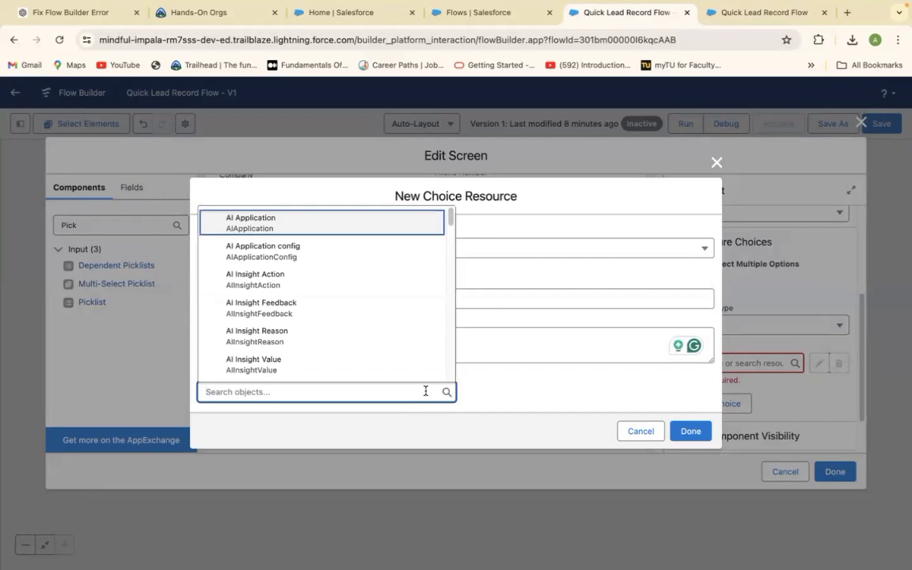
text(Lea)
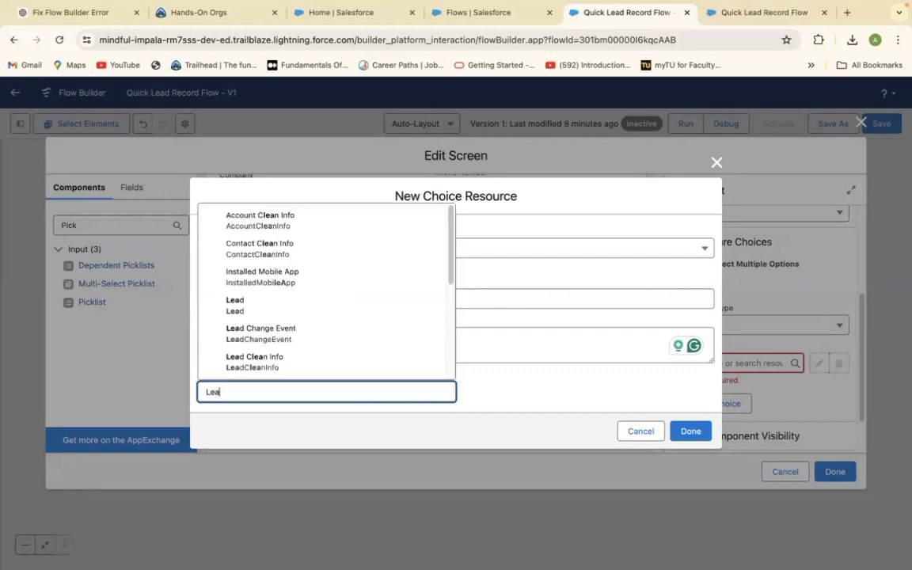
text(d)
click(275, 225)
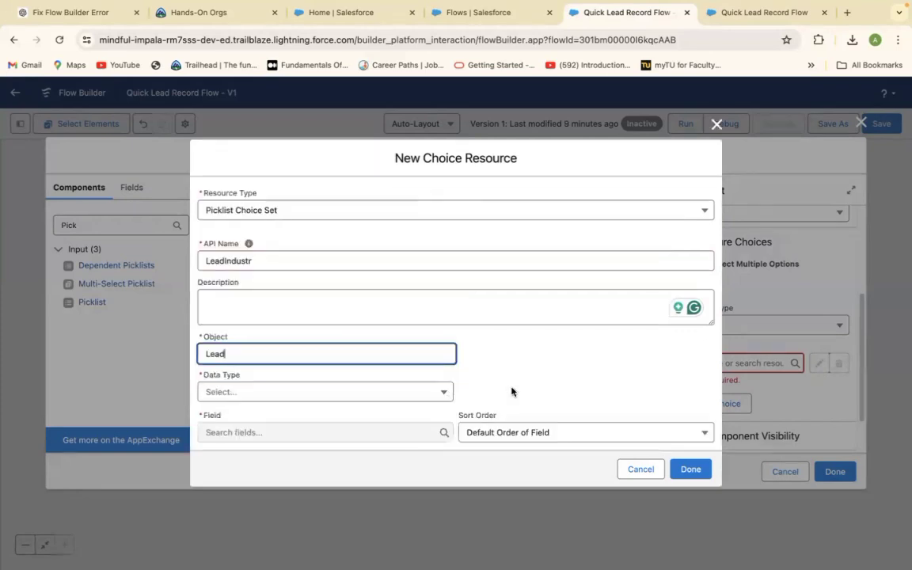
click(433, 396)
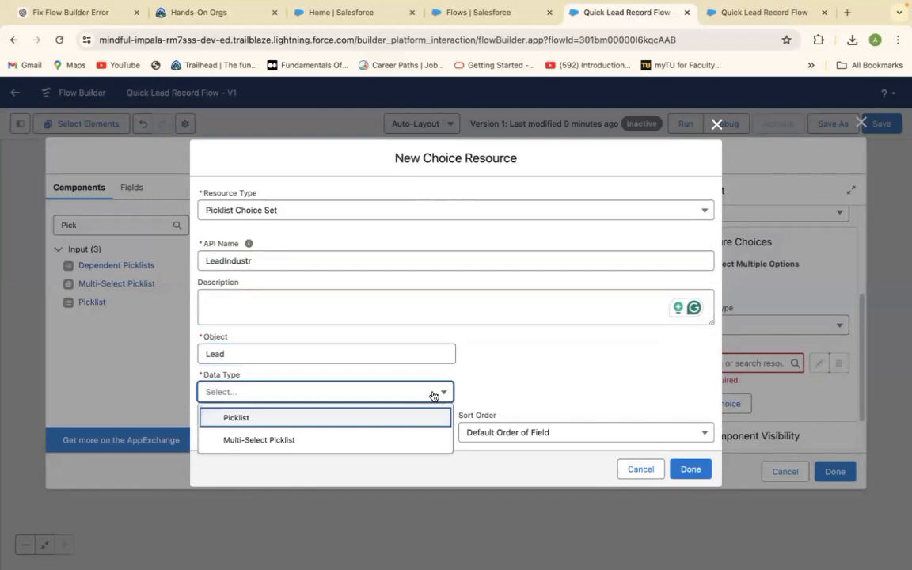
click(337, 417)
click(353, 431)
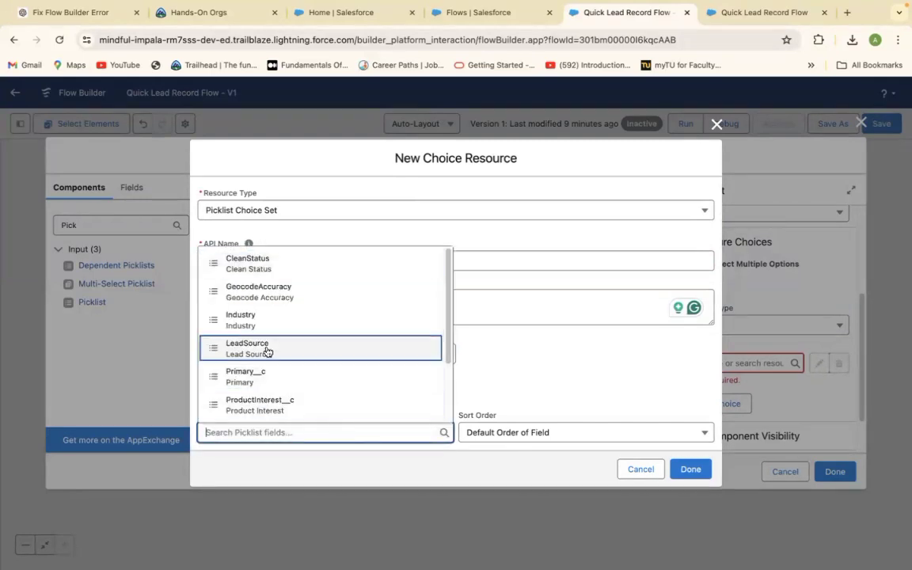
click(262, 319)
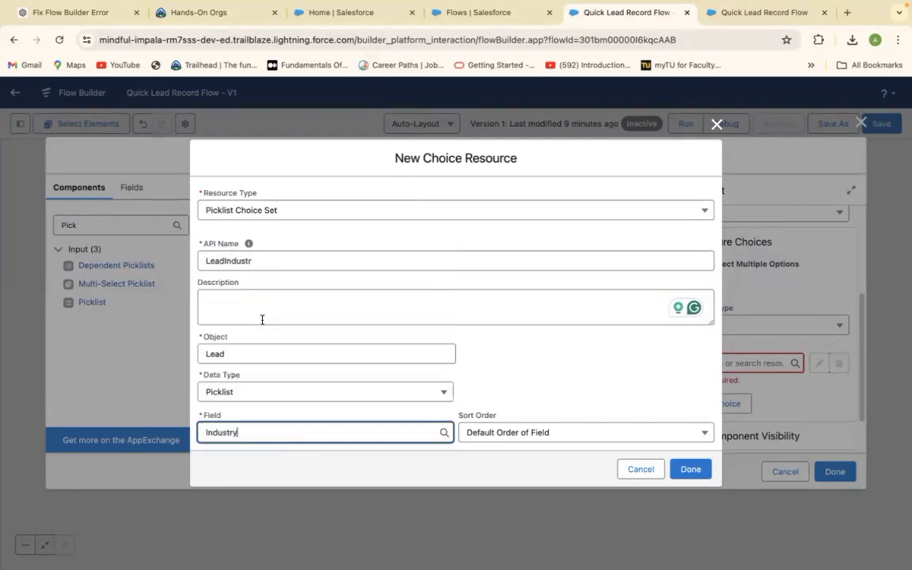
click(688, 469)
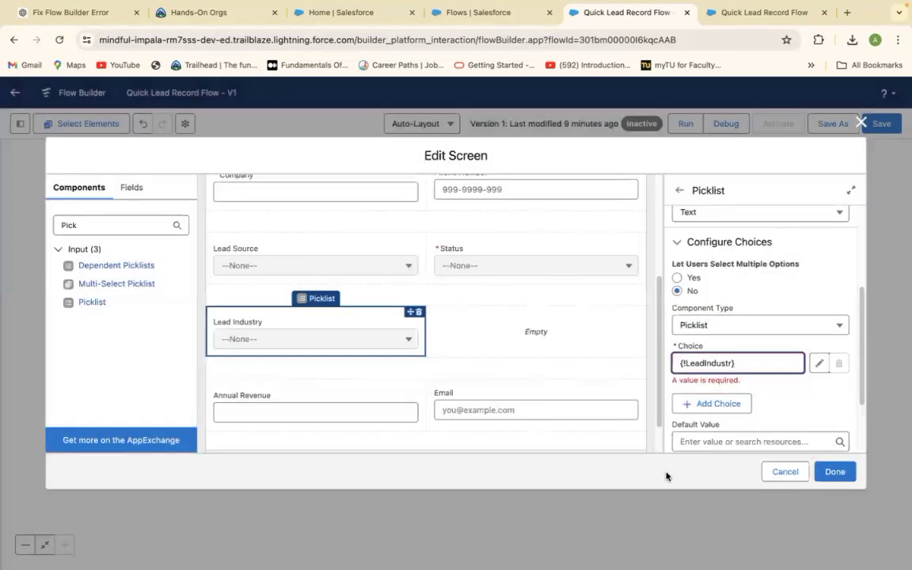
Step: Find the Radio Buttons component by searching for Radio and add it to the empty column beside Lead Industry
click(810, 401)
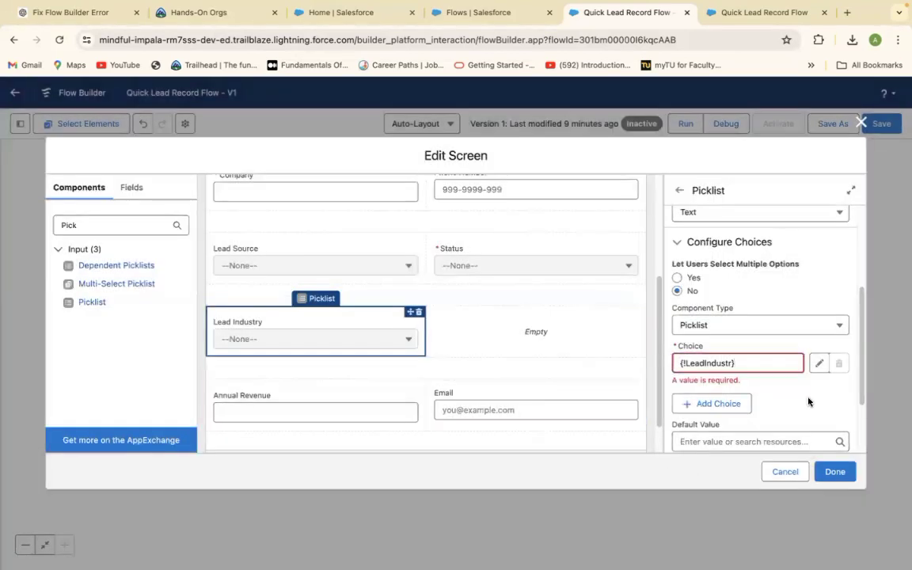
click(81, 225)
key(BackSpace)
key(BackSpace)
key(BackSpace)
key(BackSpace)
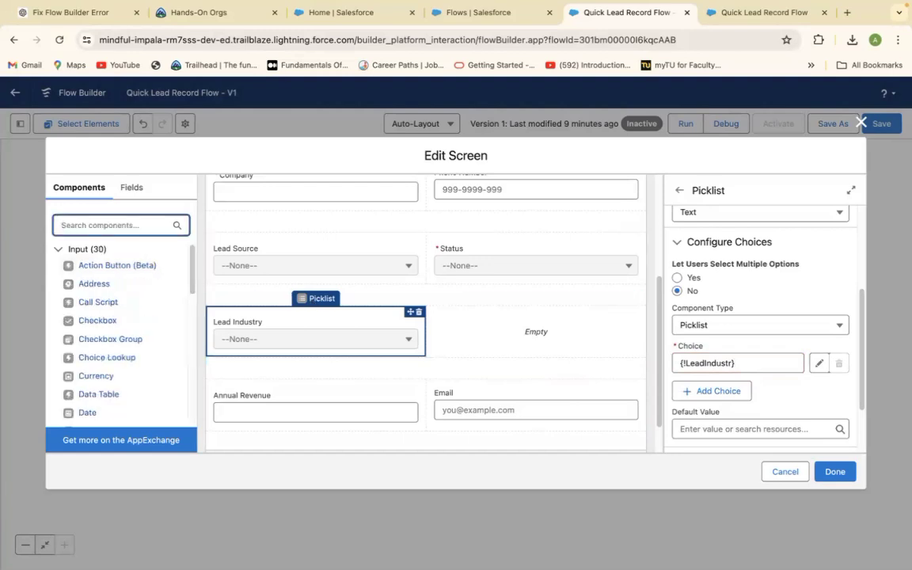
text(Radio)
drag(87, 266, 525, 322)
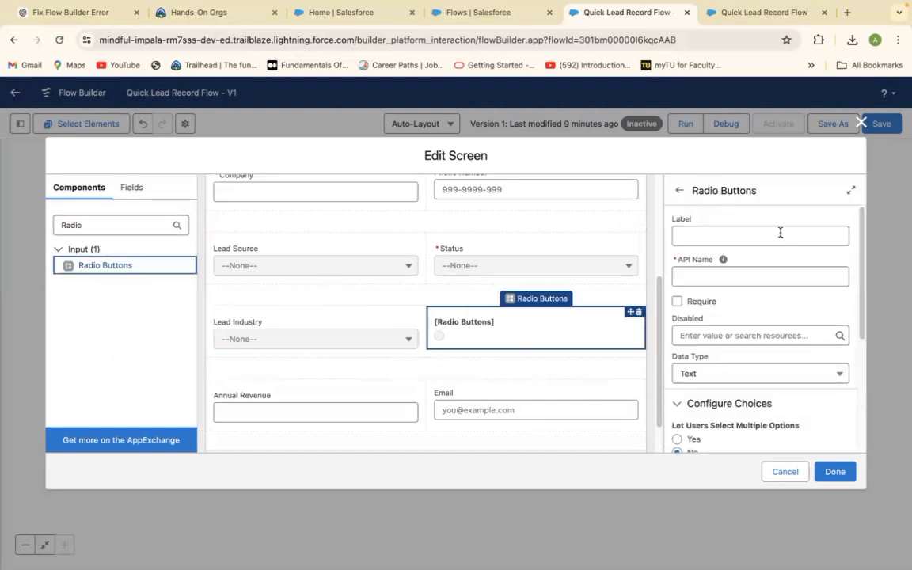
Step: Label the new radio buttons component Lead Rating and give it the API name Lead_Rating
click(752, 233)
text(Lead R)
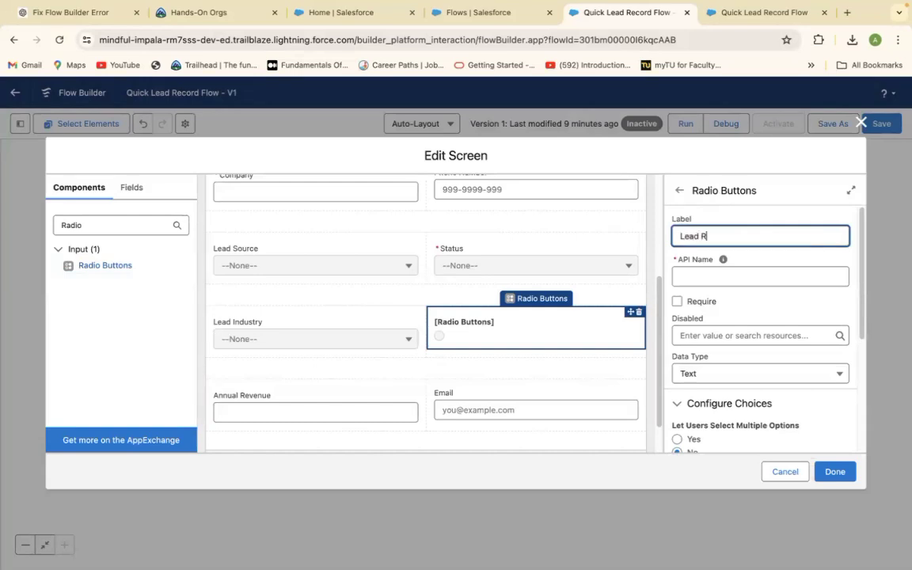
text(ating)
click(746, 275)
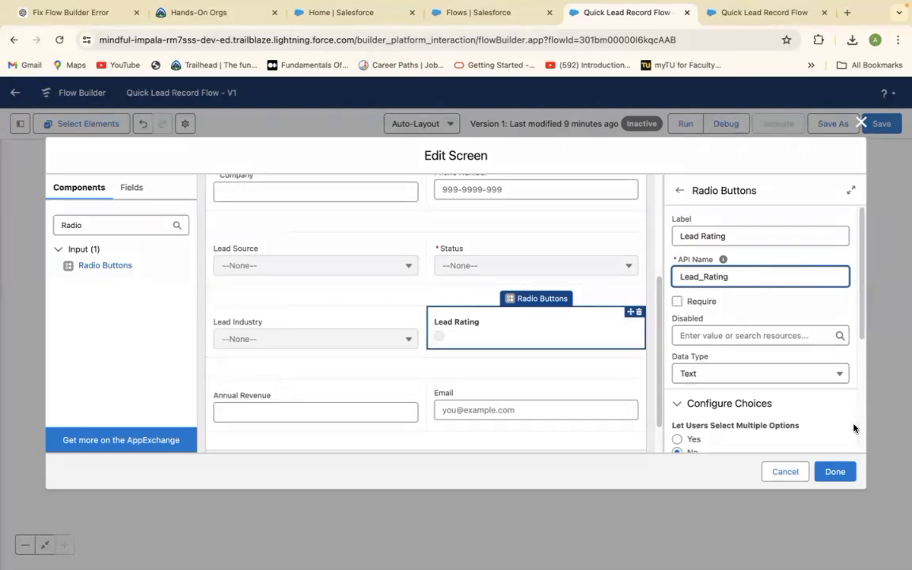
Step: Start a new Picklist Choice Set resource for the Lead Rating radio buttons' choice and enter the API name Rating
mouse_move(863, 309)
mouse_down()
mouse_move(863, 389)
mouse_move(855, 281)
mouse_move(846, 315)
mouse_up()
scroll(849, 315, down, 3)
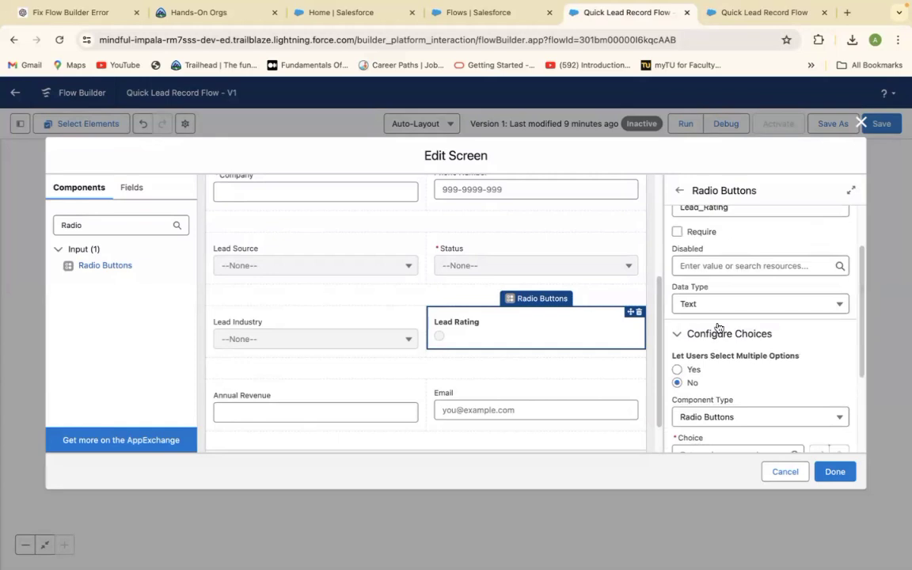
scroll(859, 326, down, 3)
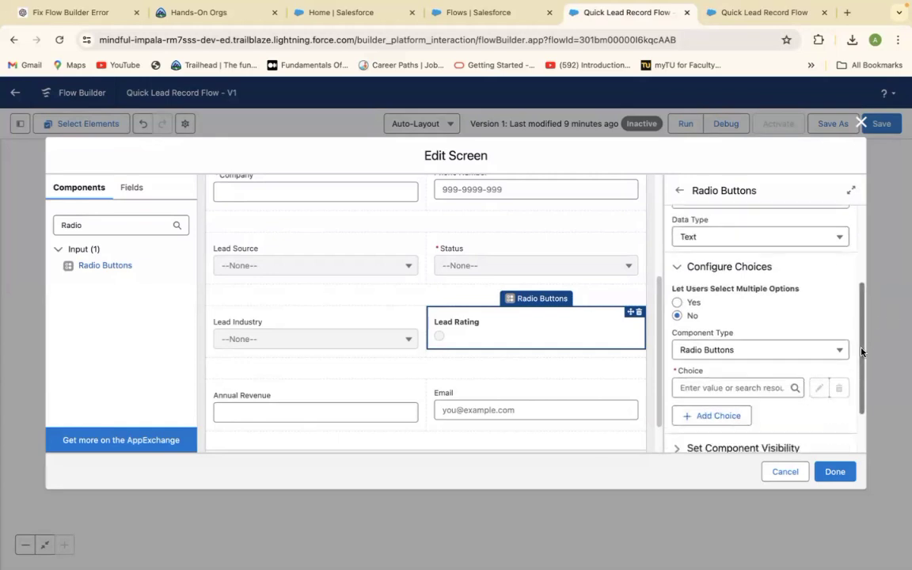
click(694, 349)
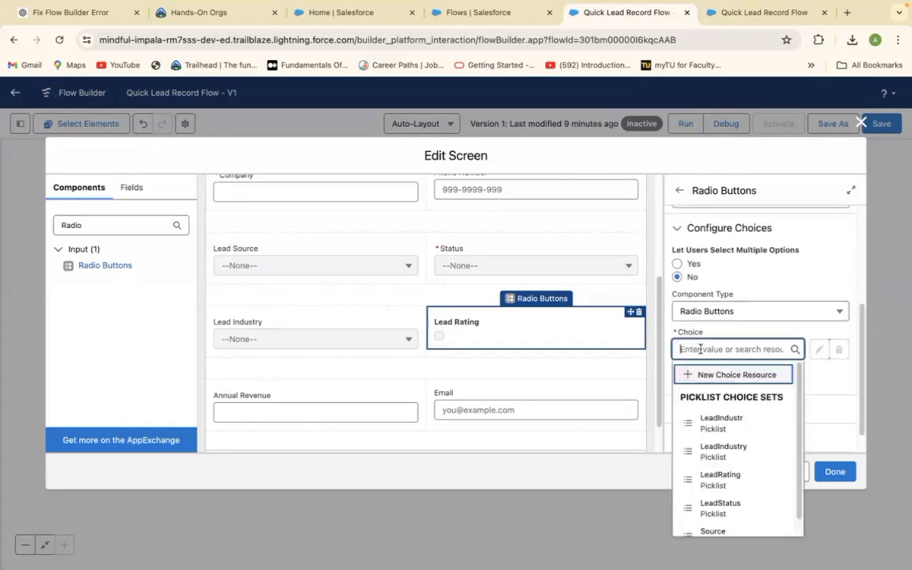
click(737, 375)
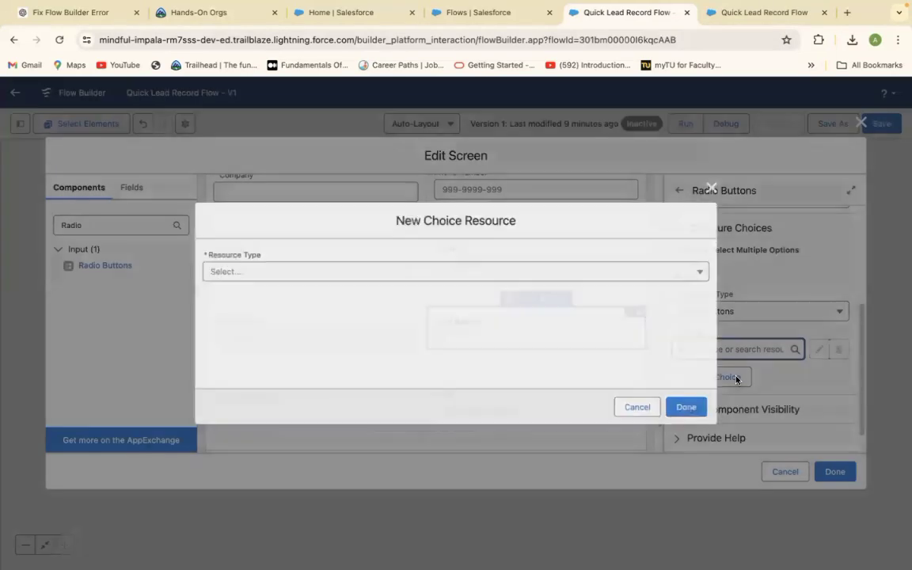
click(272, 276)
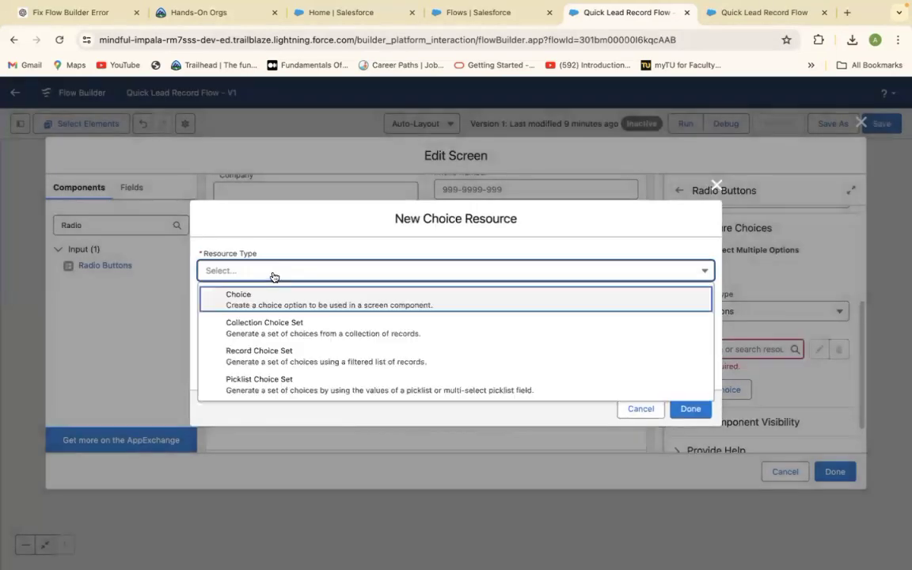
click(334, 385)
click(342, 297)
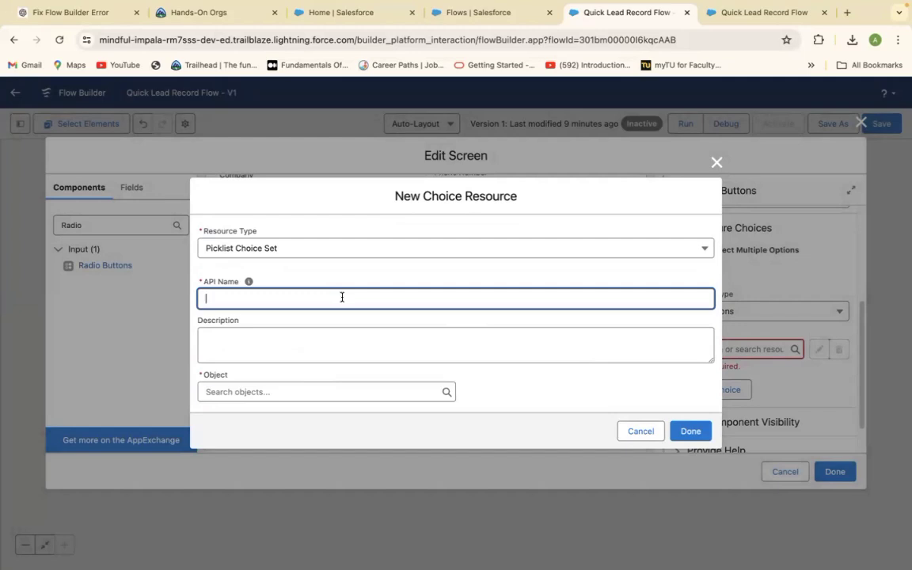
text(Rating)
Step: Clear the API name of the new choice set
click(257, 296)
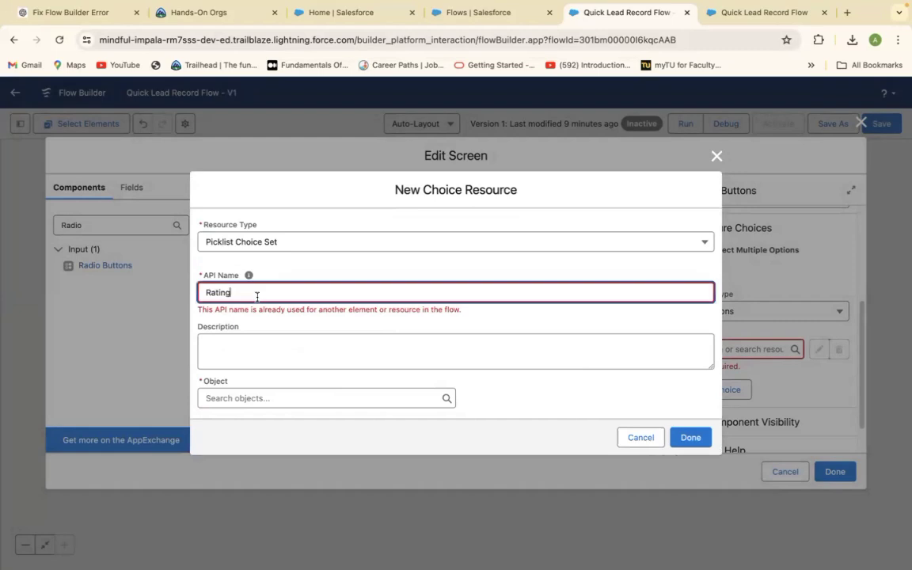
key(BackSpace)
key(BackSpace)
key(BackSpace)
key(BackSpace)
key(BackSpace)
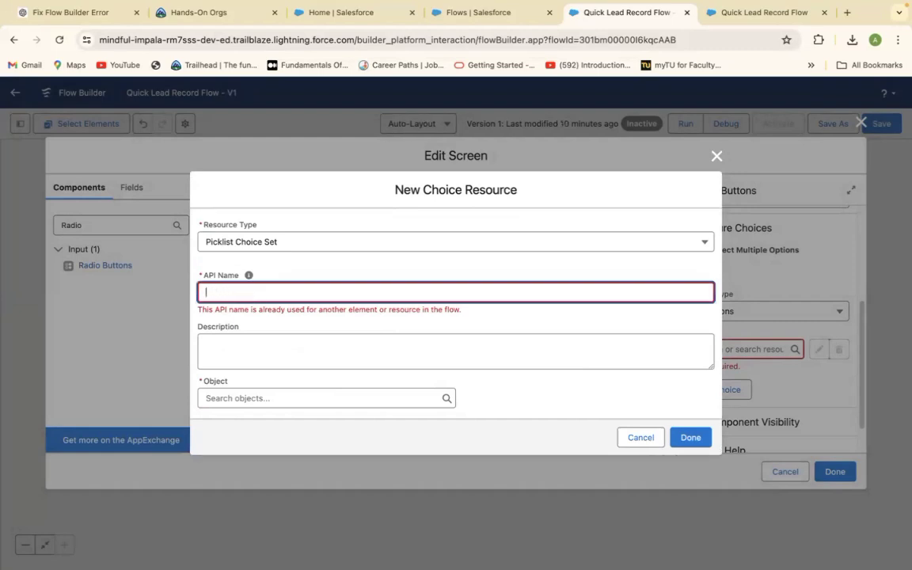
Step: Set the API name of the new picklist choice set to LeadRatingTwo
text(LeadRatng)
click(235, 292)
text(ing)
click(258, 340)
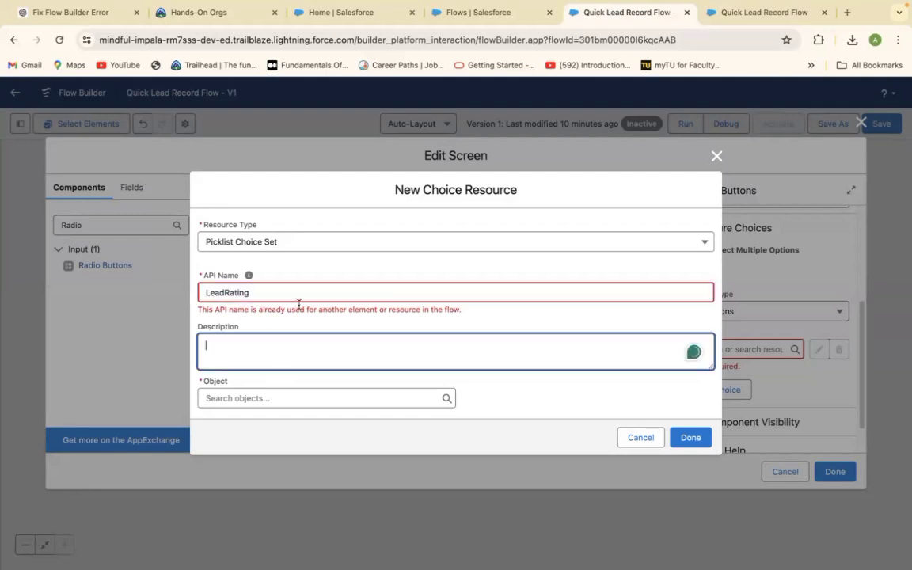
click(454, 295)
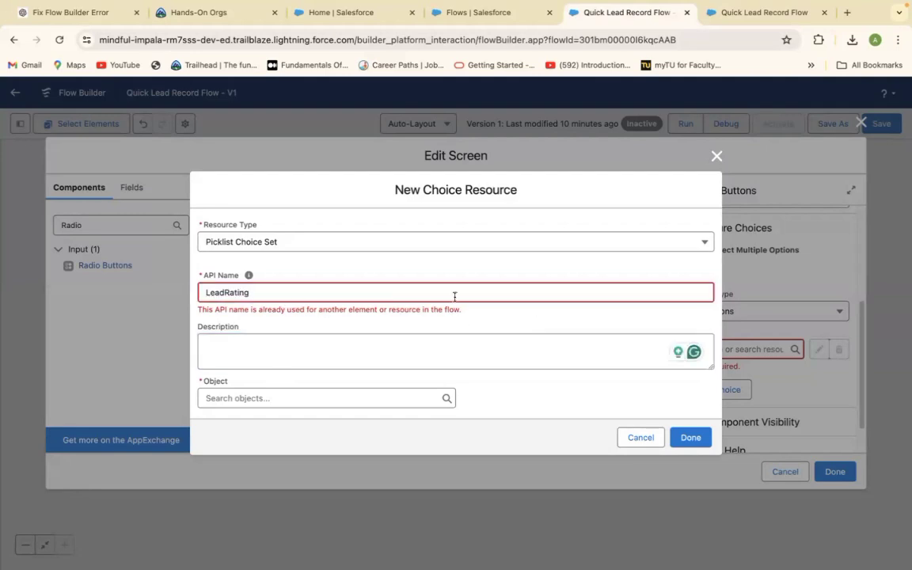
click(289, 294)
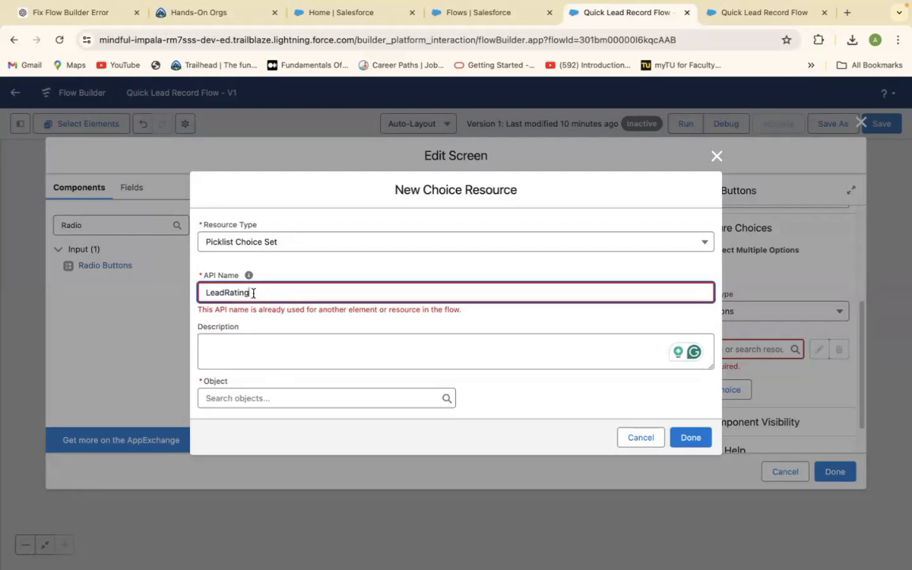
click(254, 292)
text(Two)
click(488, 318)
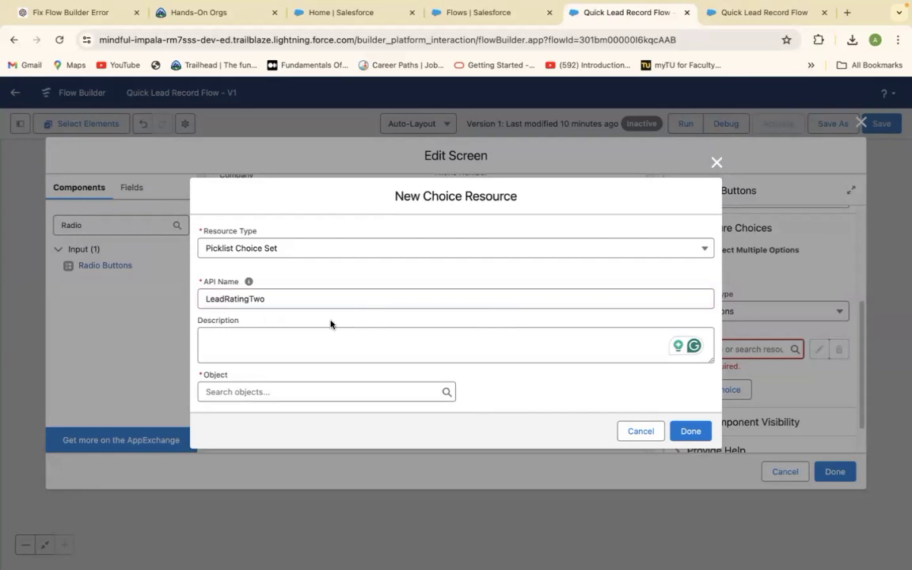
Step: Base the choice set on the Lead object's Rating field with data type Picklist, and finish creating the resource
click(426, 393)
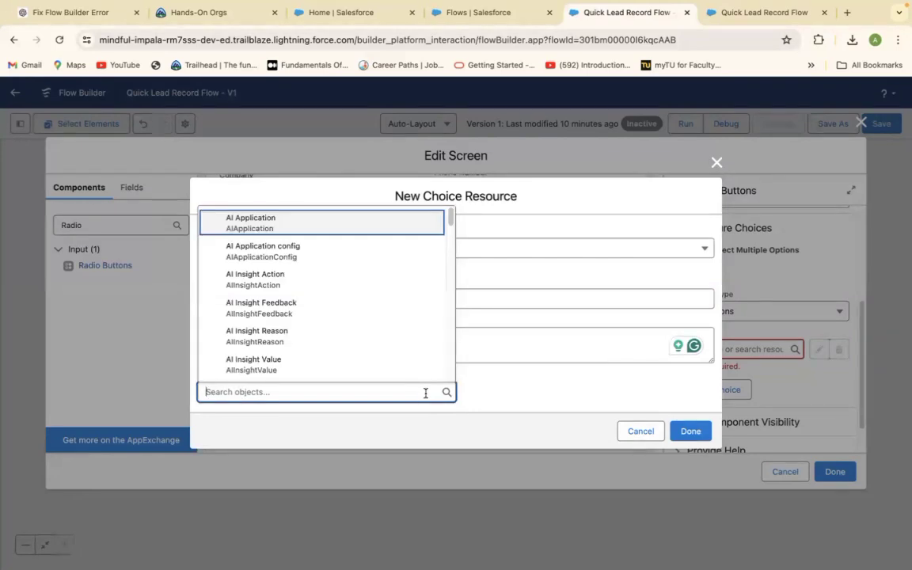
text(Lead)
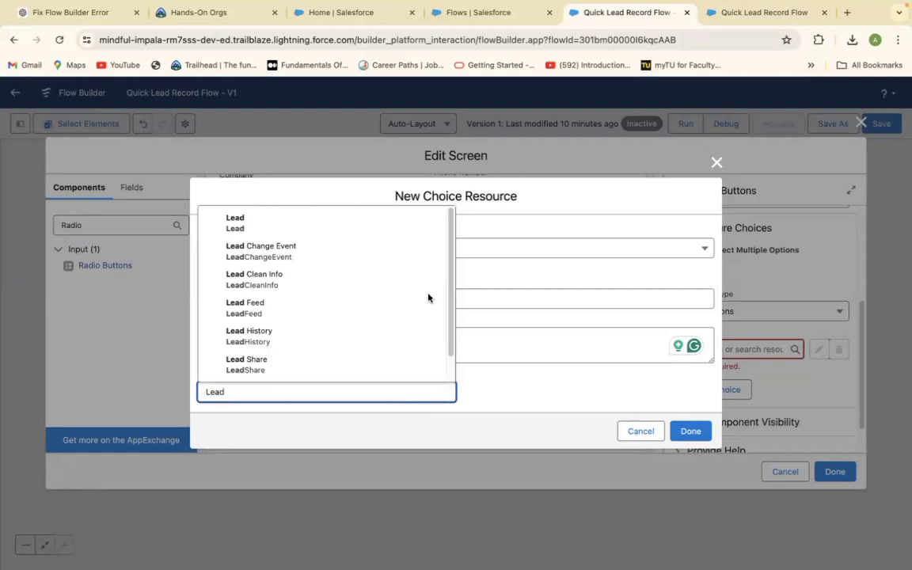
click(316, 221)
click(438, 393)
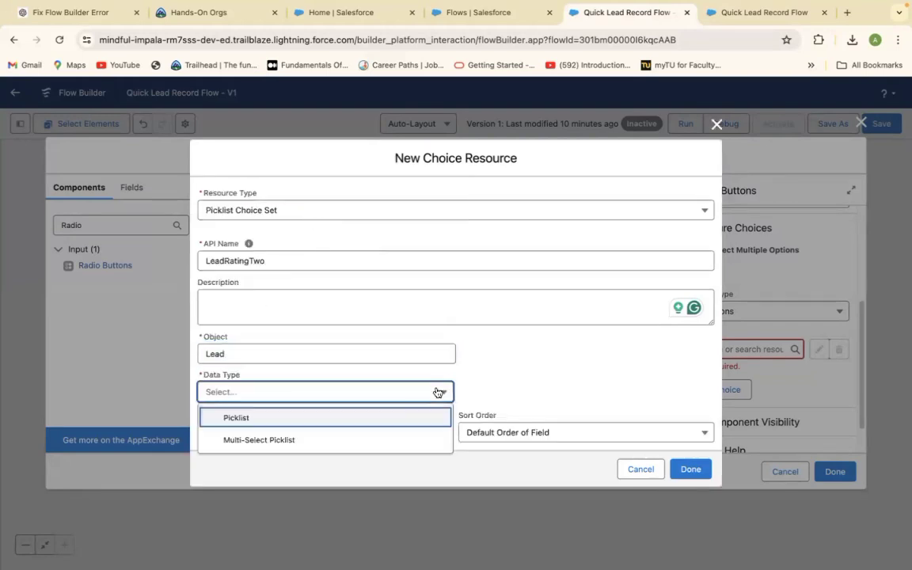
click(321, 418)
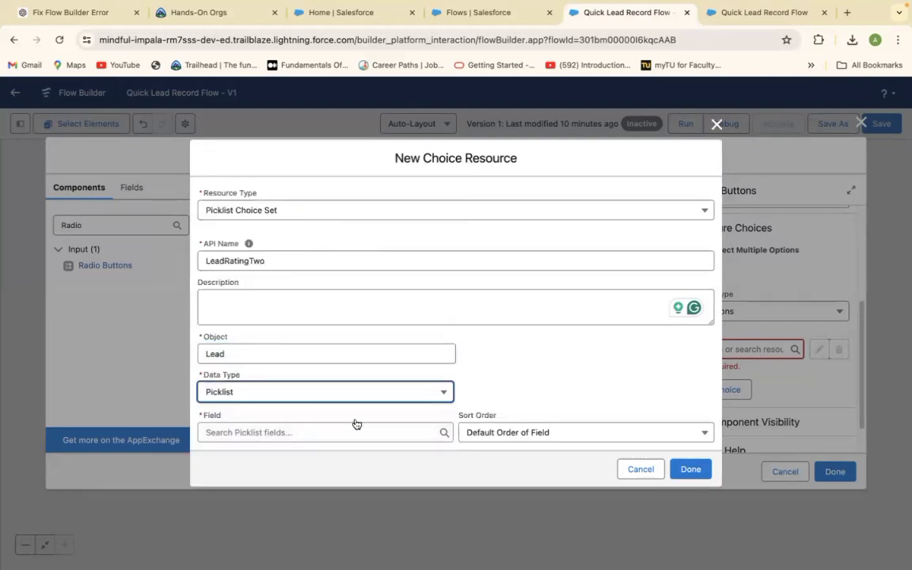
click(402, 430)
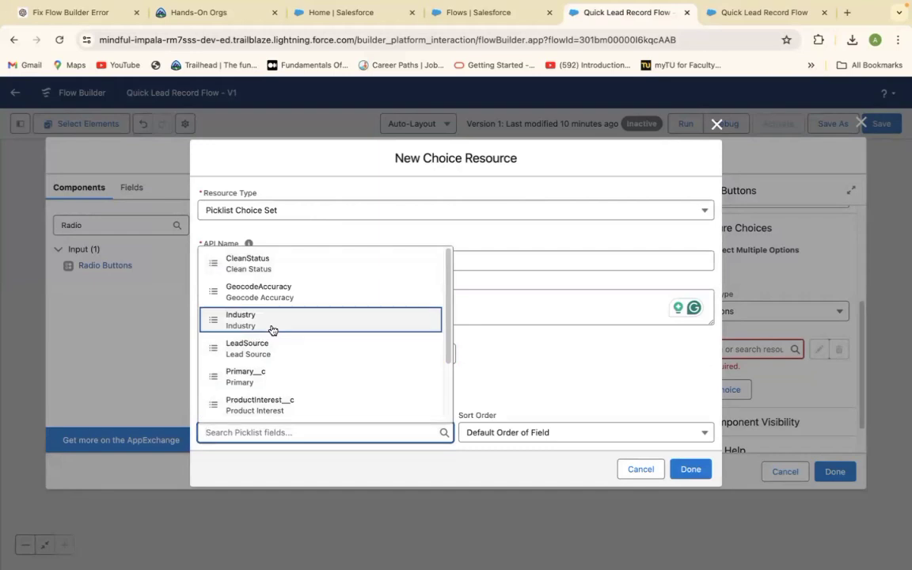
text(Ra)
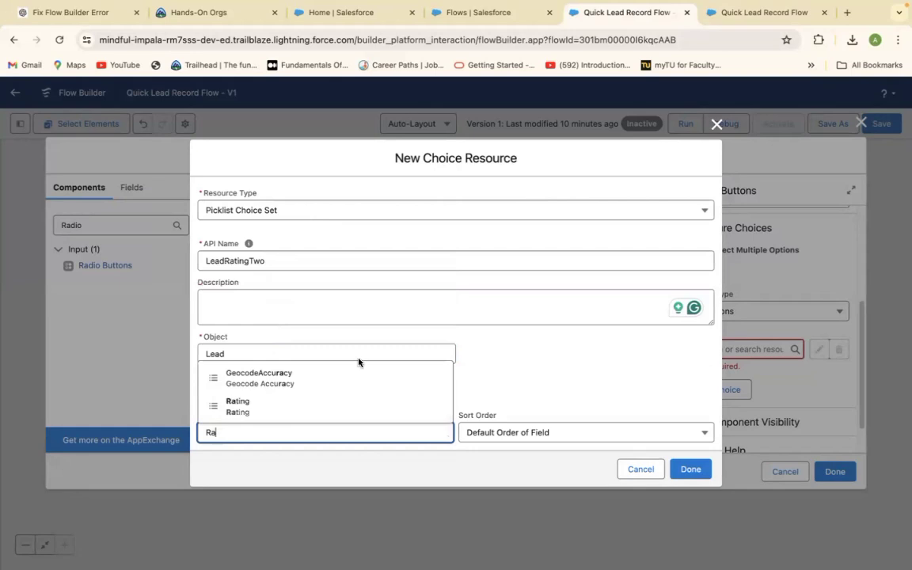
click(237, 406)
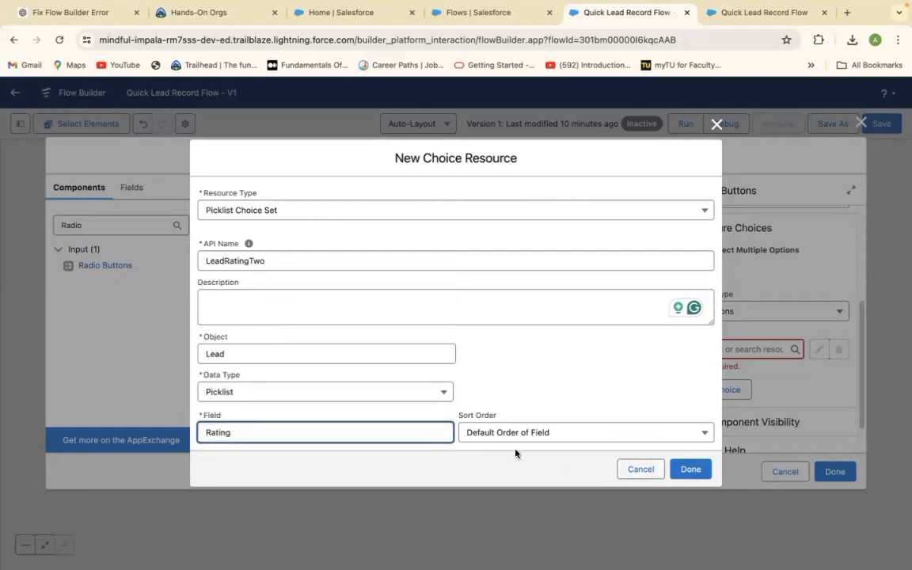
click(695, 470)
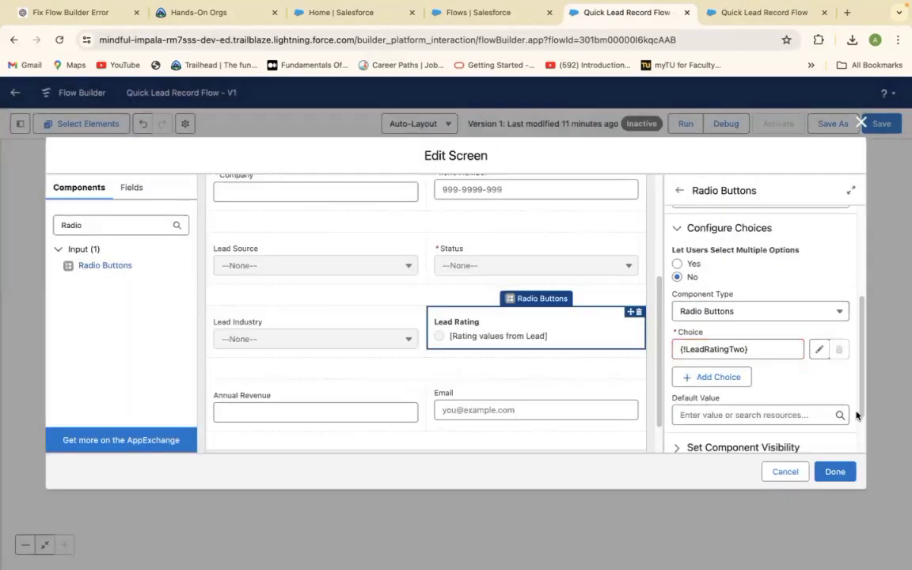
Step: Finish editing the screen and save the flow, running a debug session to preview the lead form
click(837, 471)
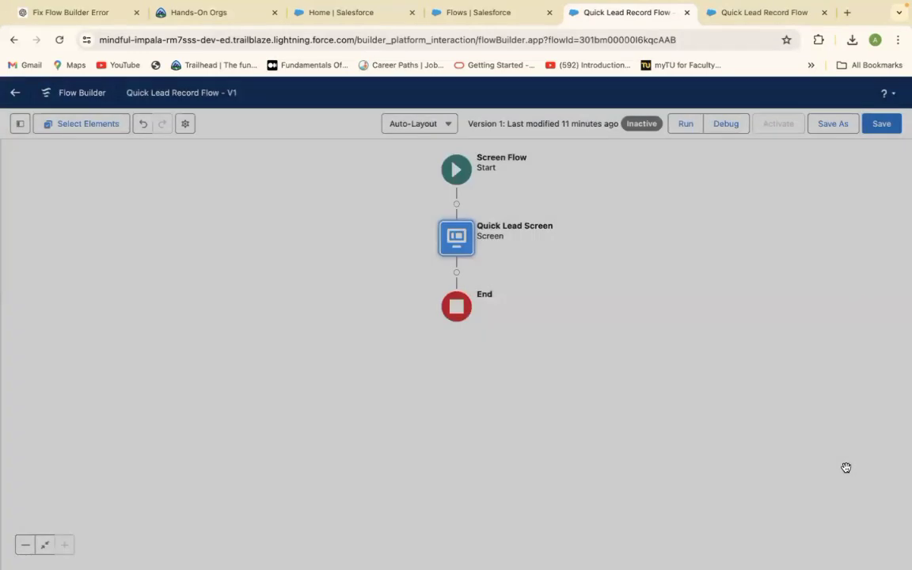
click(881, 123)
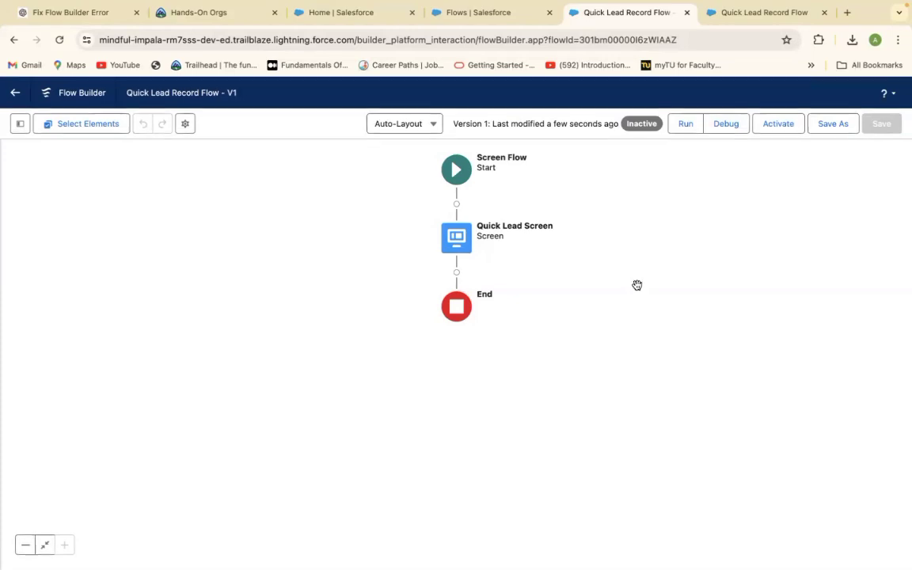
click(726, 125)
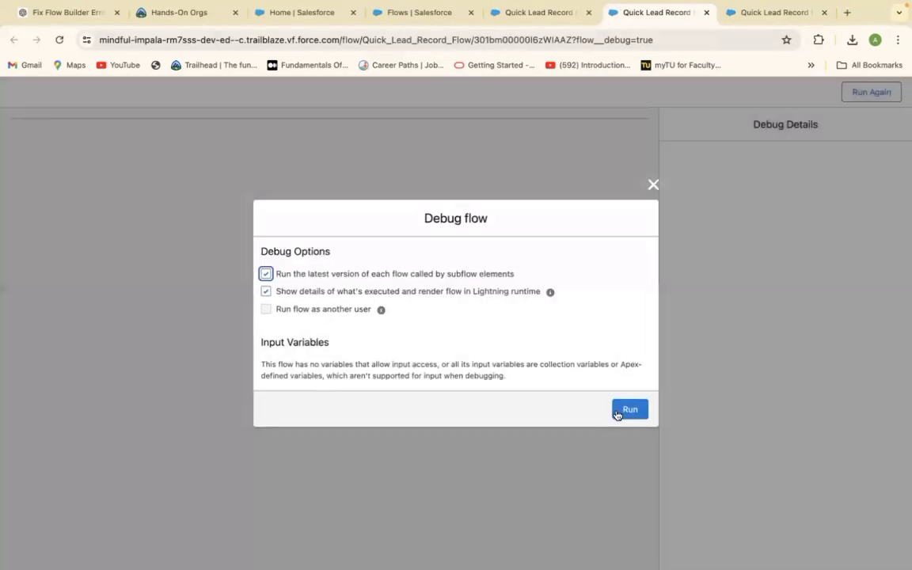
click(618, 412)
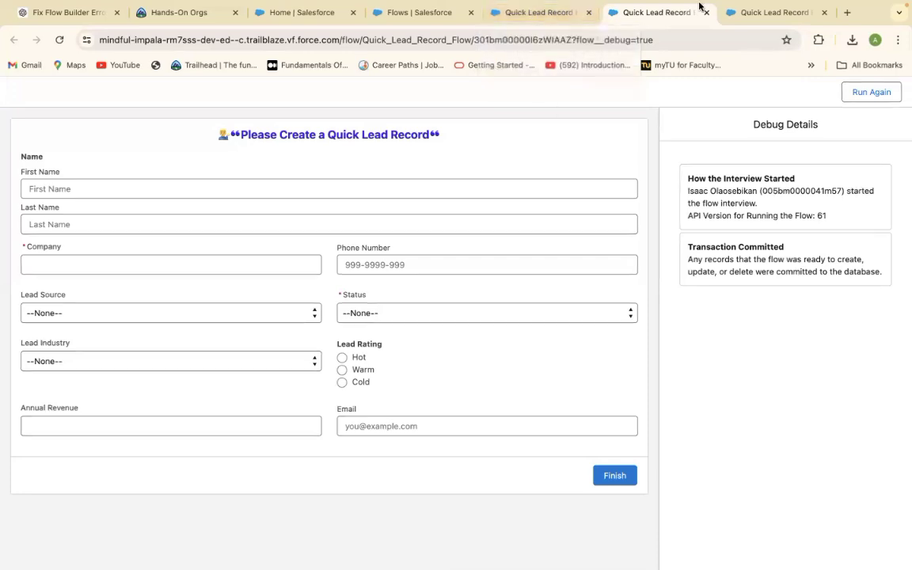
Step: Back in the flow builder, add a Create Records element after Quick Lead Screen and label it "Quick Lead Record"
click(564, 10)
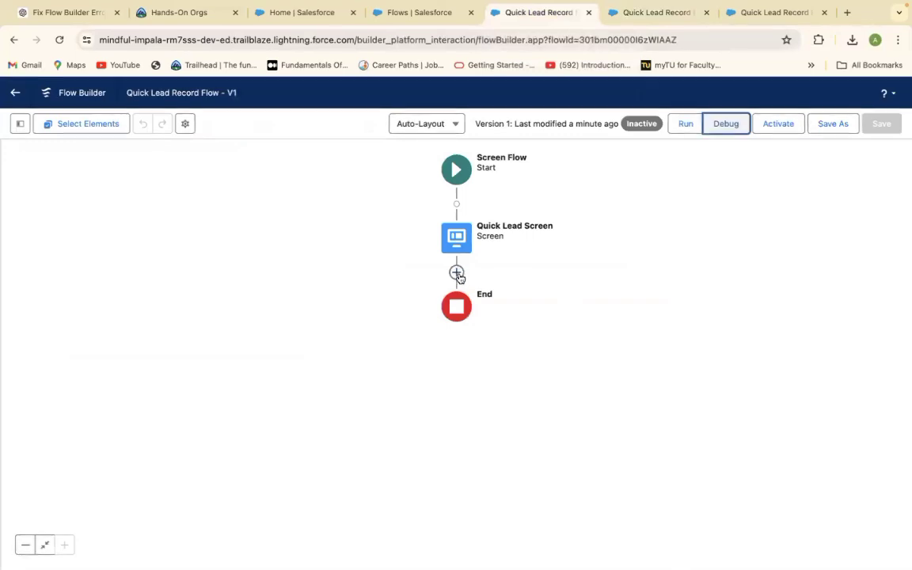
click(457, 272)
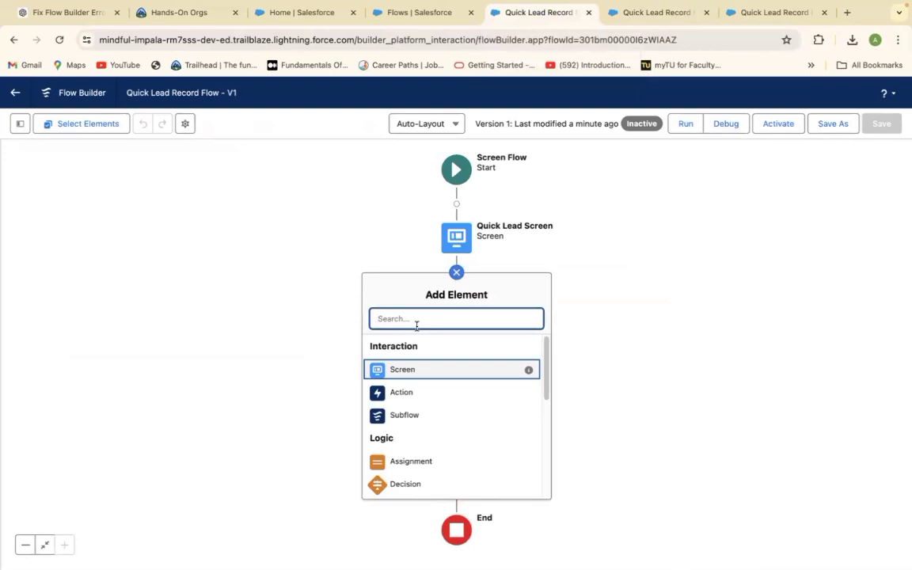
text(Cre)
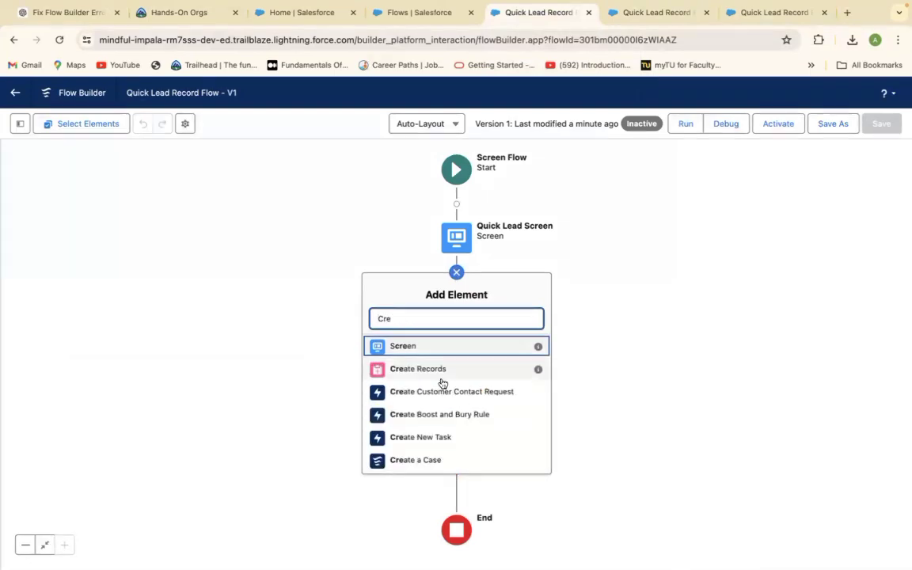
click(436, 370)
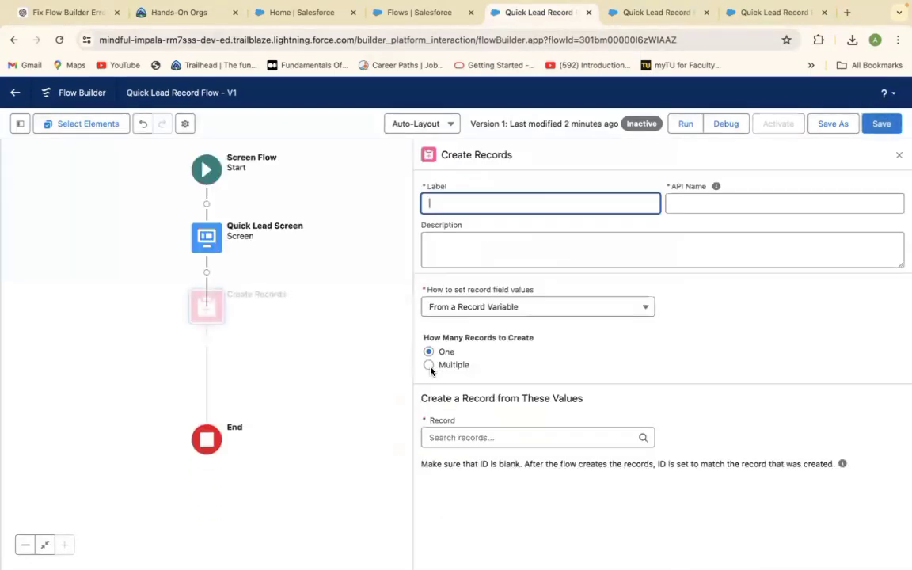
click(553, 187)
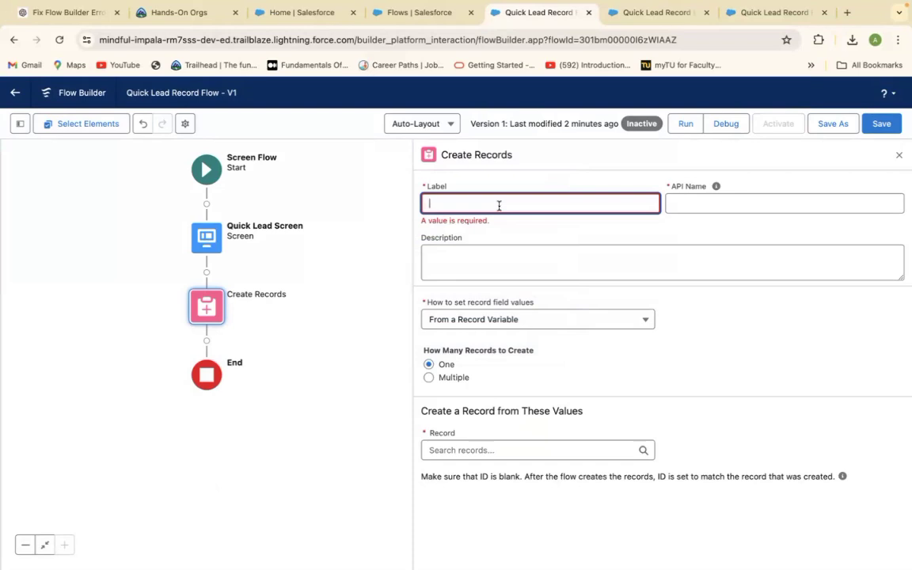
text(Quick Lead Record)
click(696, 201)
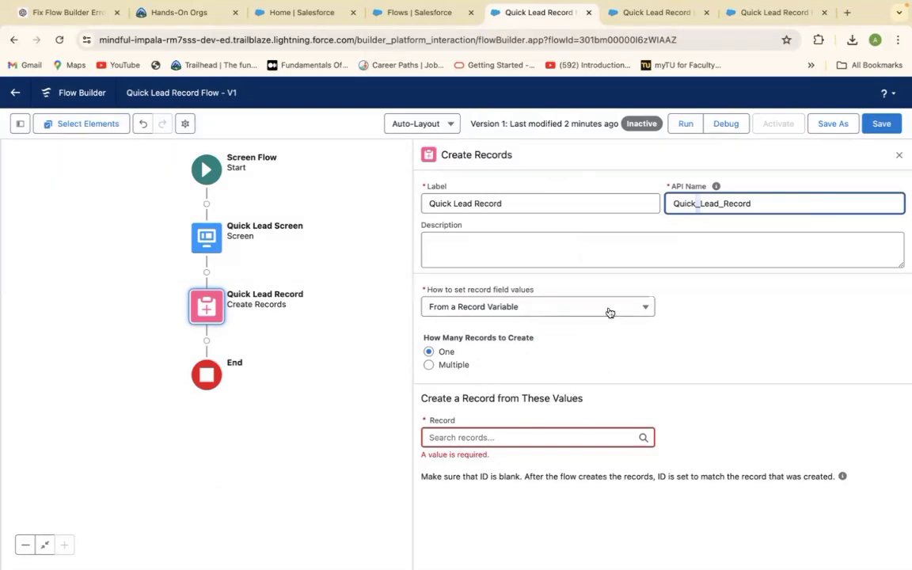
Step: Have the Create Records element set its field values manually for the Lead object
click(620, 308)
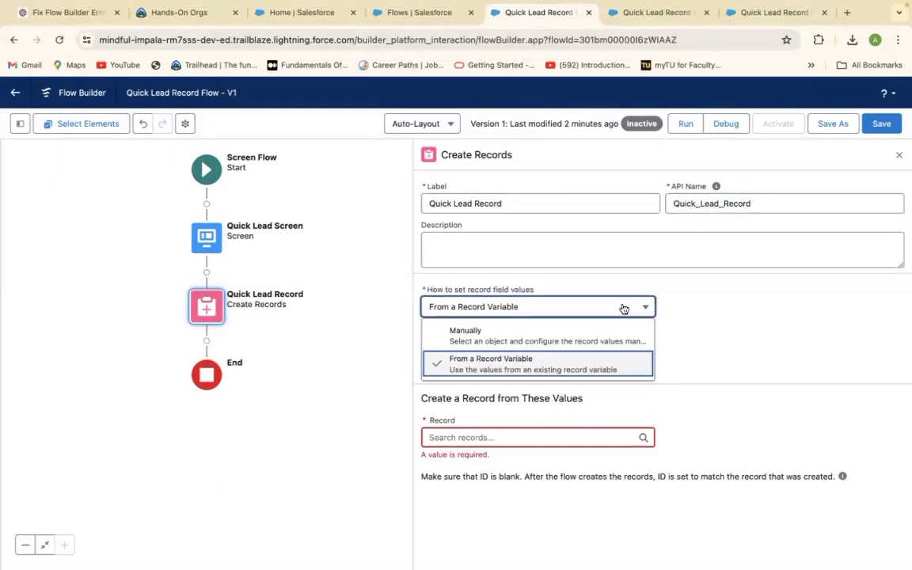
click(541, 333)
click(631, 385)
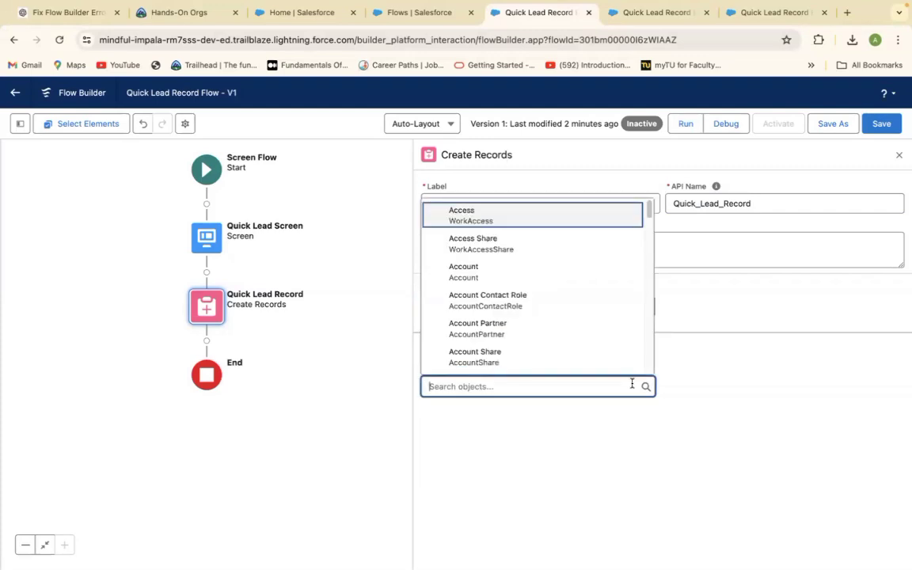
text(Lead)
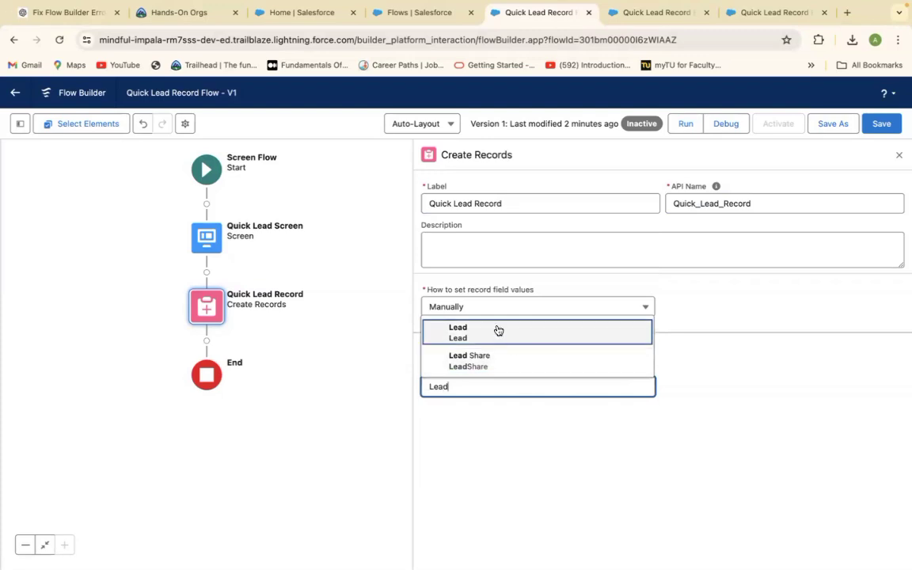
click(497, 330)
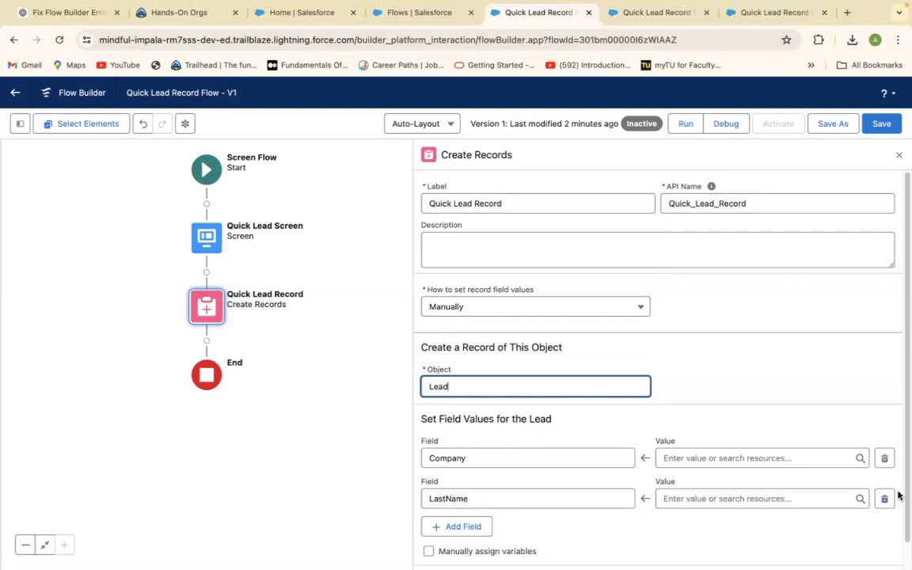
Step: Add a FirstName row to the Lead field values of the Create Records element
scroll(903, 511, down, 1)
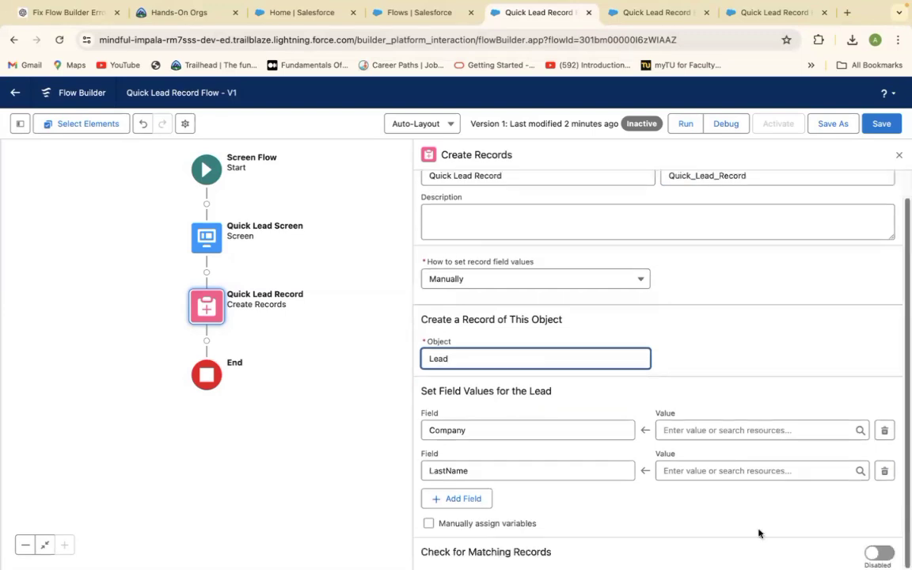
click(467, 498)
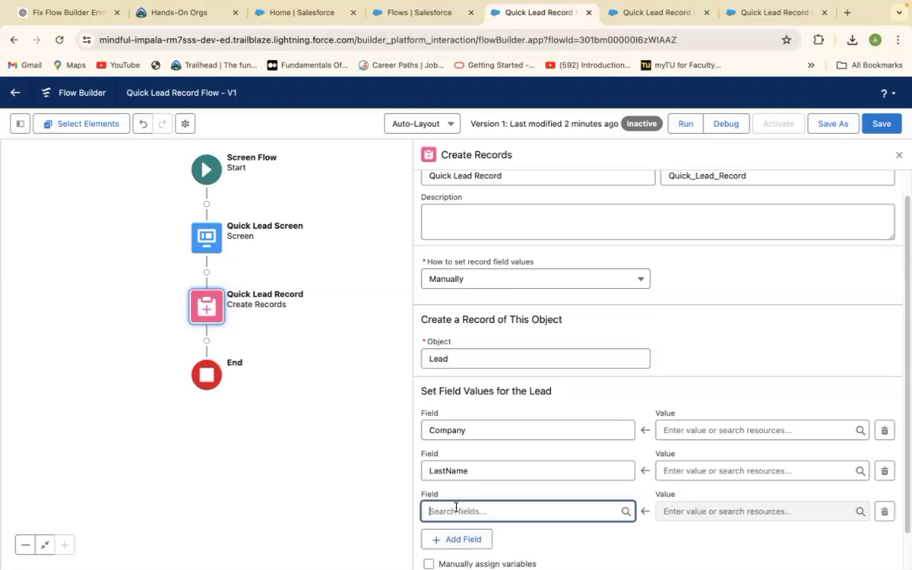
click(456, 510)
text(Fi)
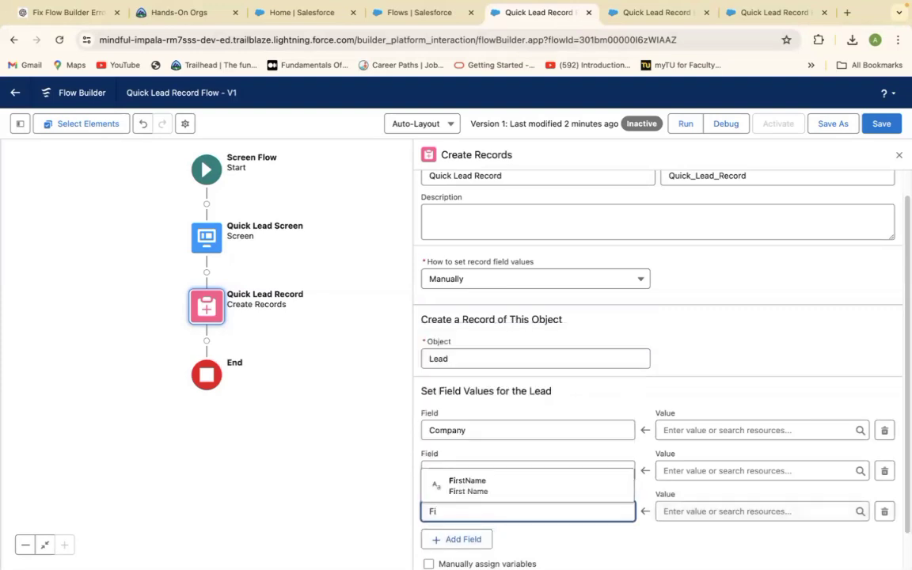
click(464, 483)
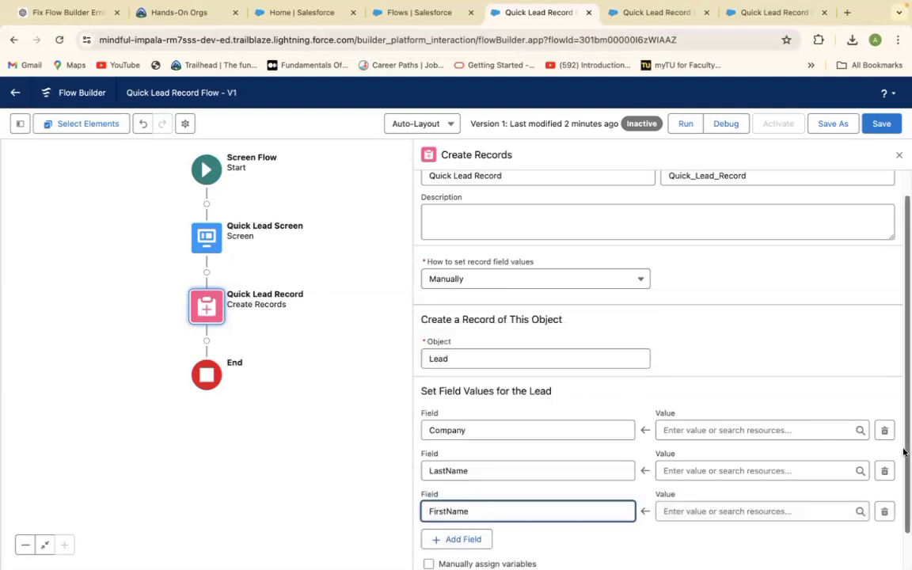
Step: Add a MobilePhone row to the Lead field values below FirstName
drag(903, 451, 903, 552)
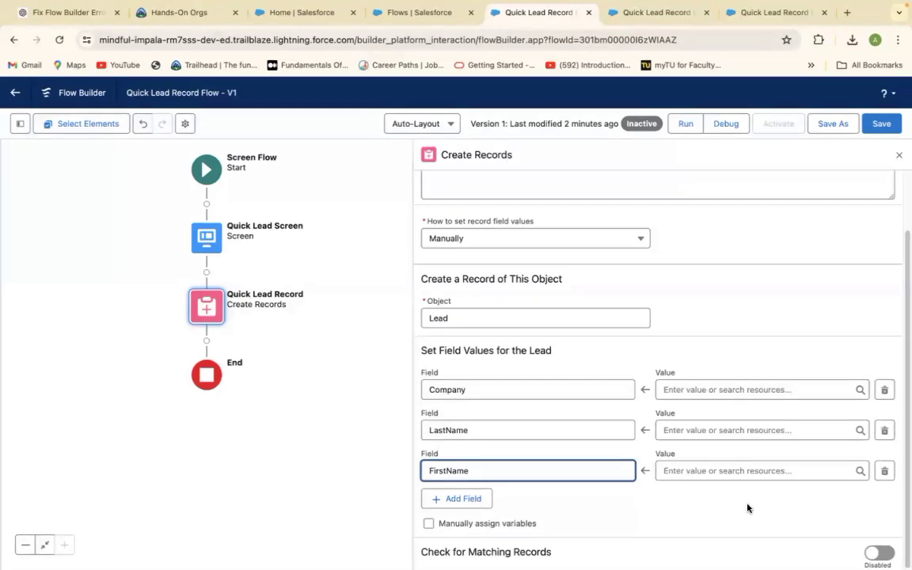
click(472, 499)
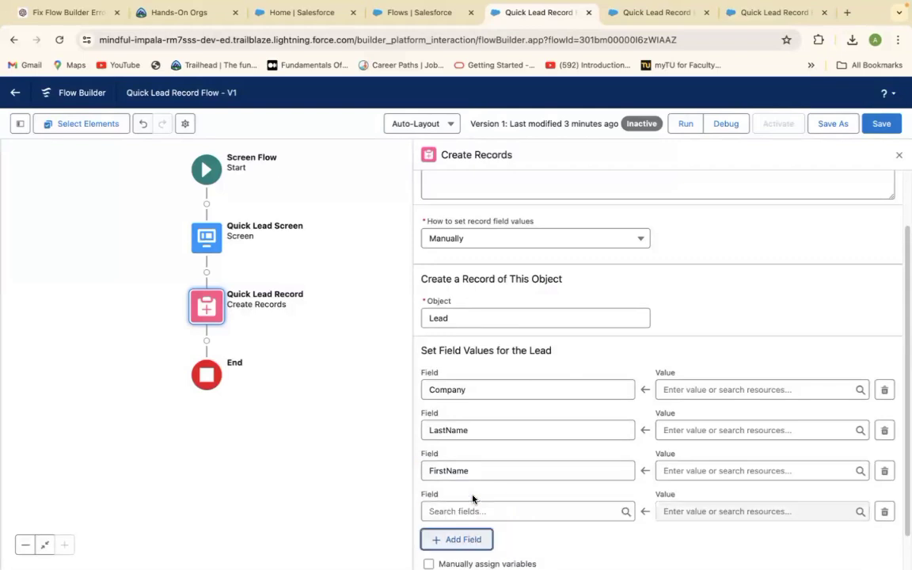
click(470, 512)
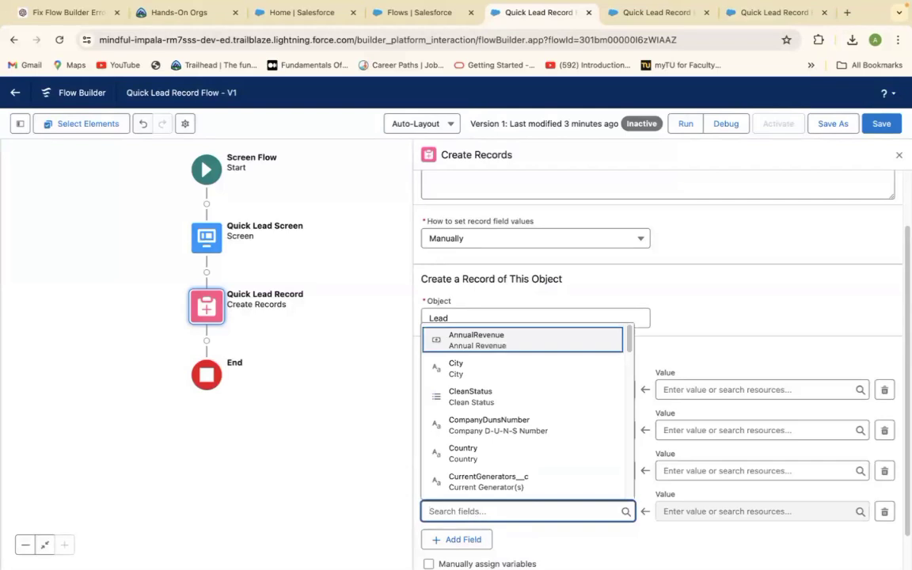
text(Ph)
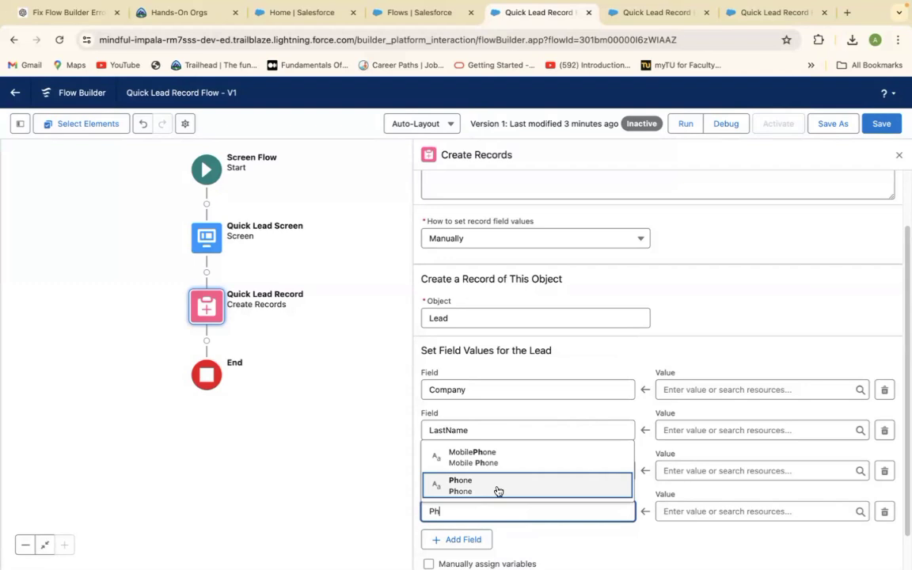
click(492, 458)
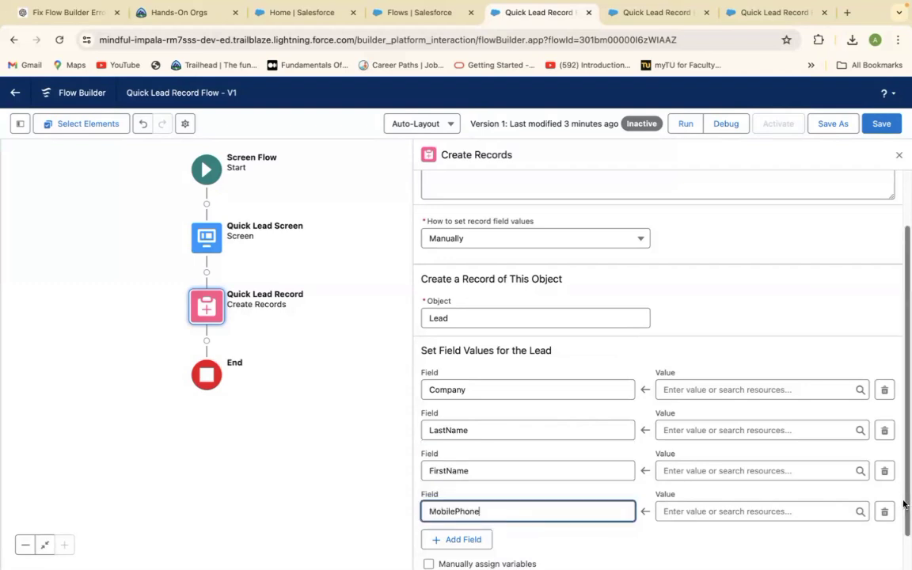
scroll(904, 509, down, 1)
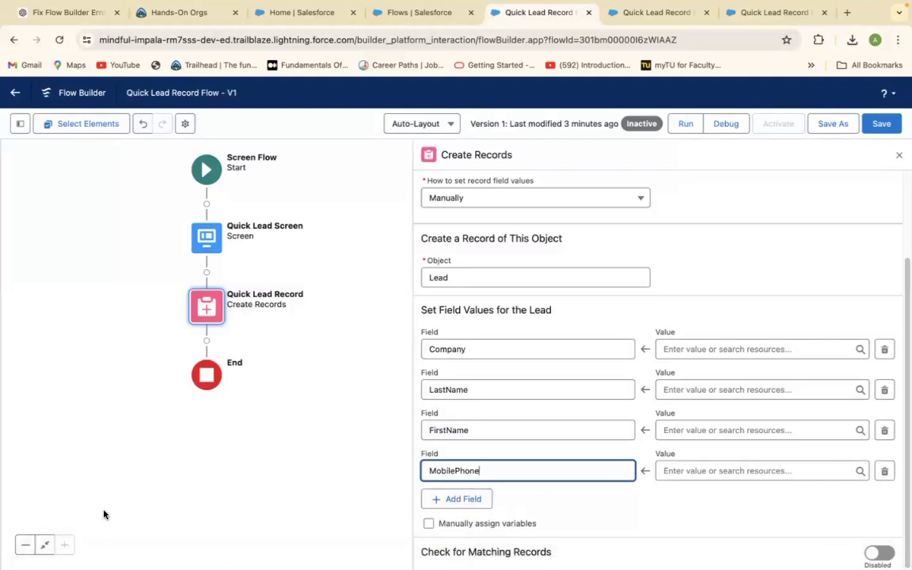
triple_click(803, 85)
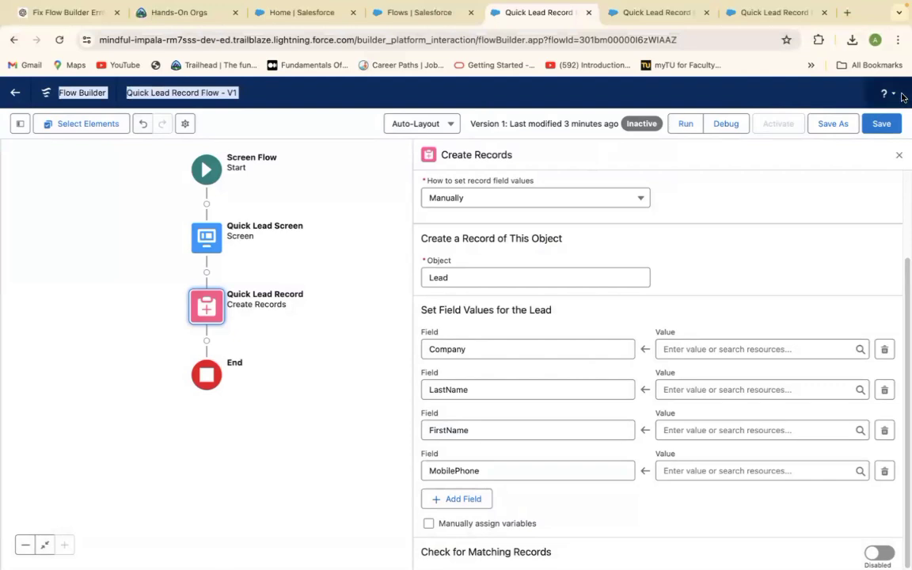
drag(901, 97, 336, 177)
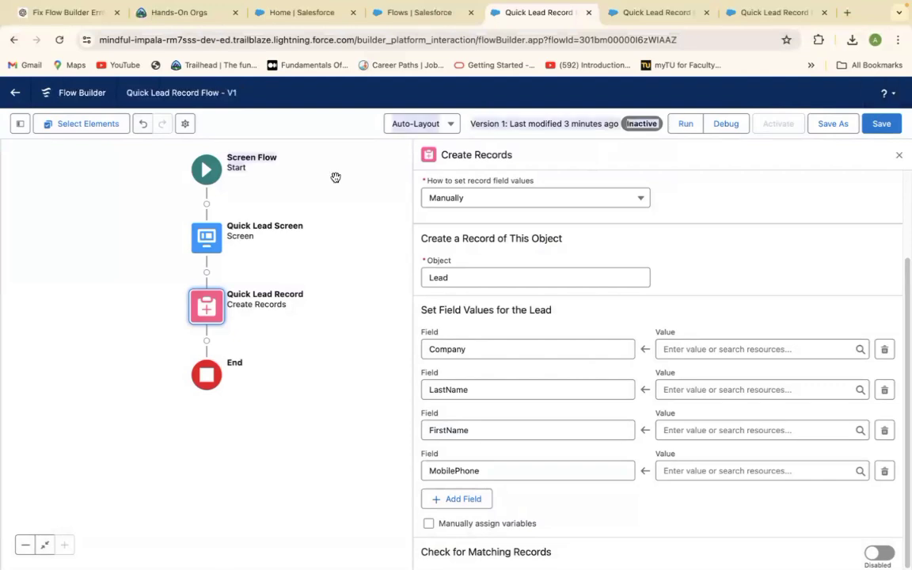
Step: Clear the MobilePhone field choice below FirstName and select MobilePhone again
click(480, 470)
key(BackSpace)
key(BackSpace)
key(BackSpace)
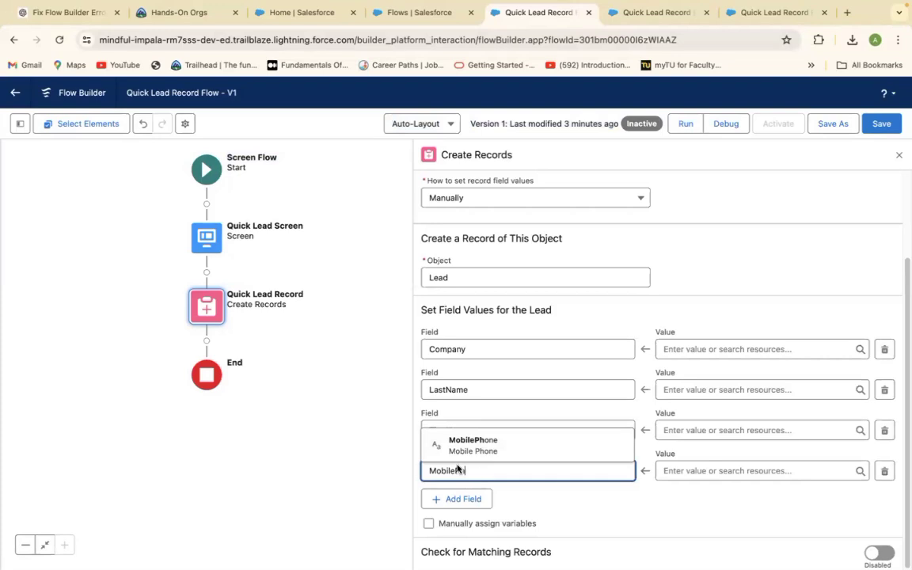
key(BackSpace)
key(BackSpace)
key(BackSpace)
key(BackSpace)
key(BackSpace)
key(BackSpace)
key(BackSpace)
key(BackSpace)
text(P)
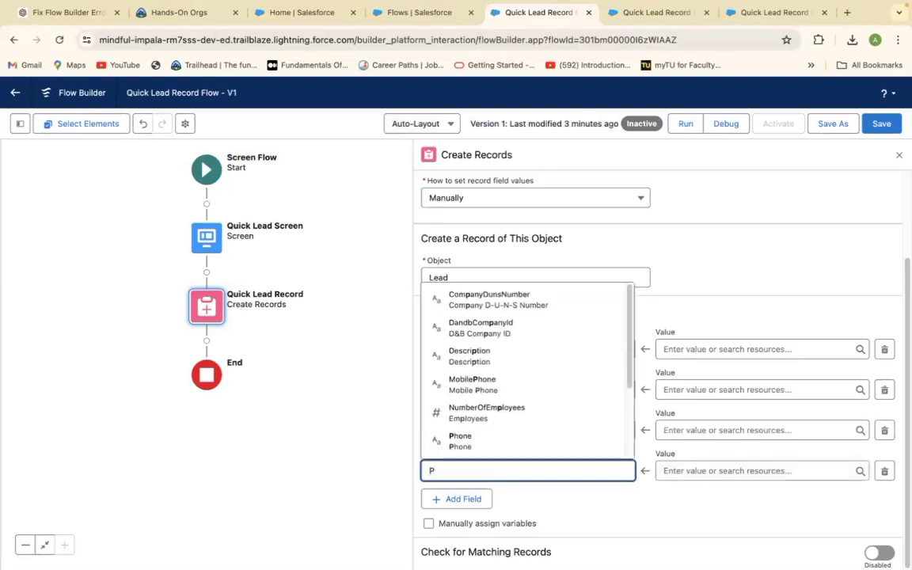
text(h)
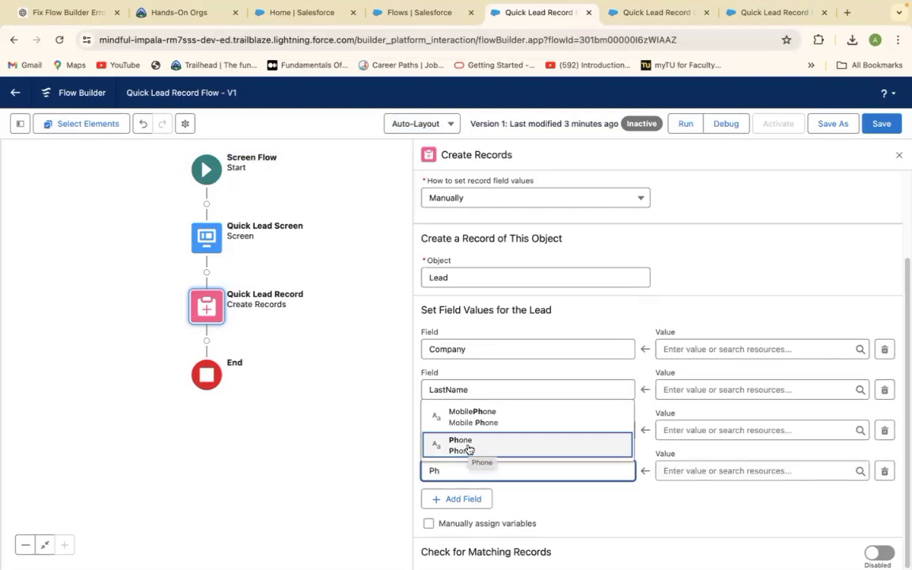
click(460, 417)
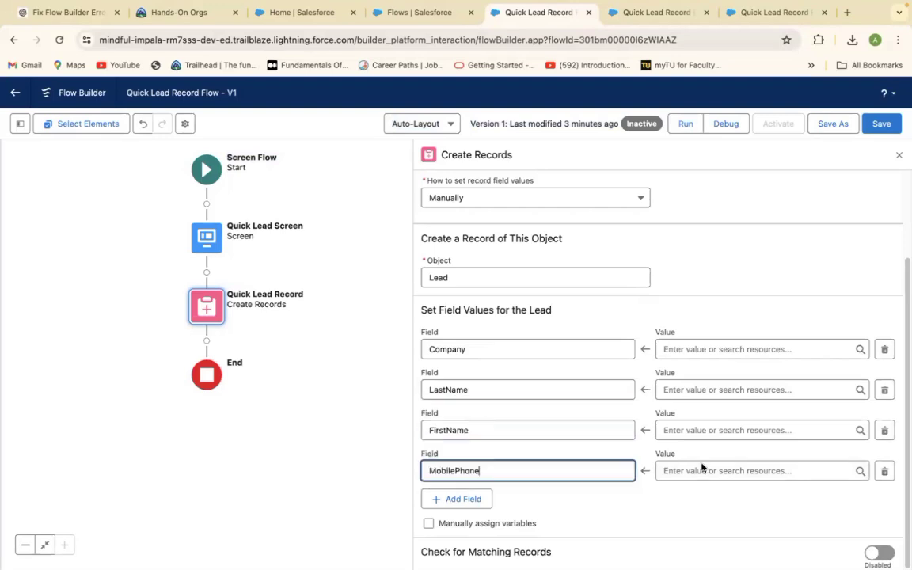
Step: Add LeadSource and Industry rows to the Lead field values below MobilePhone
click(448, 498)
click(458, 512)
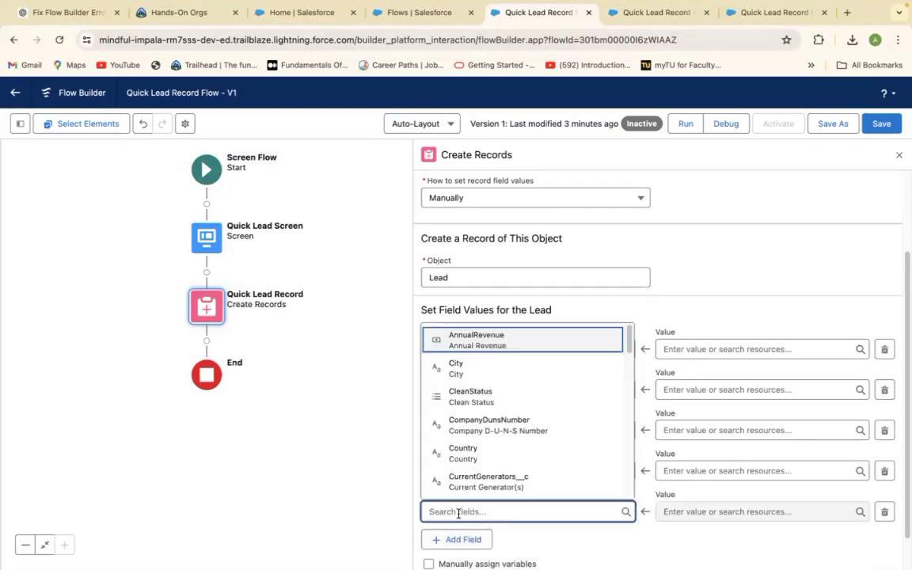
text(Lead)
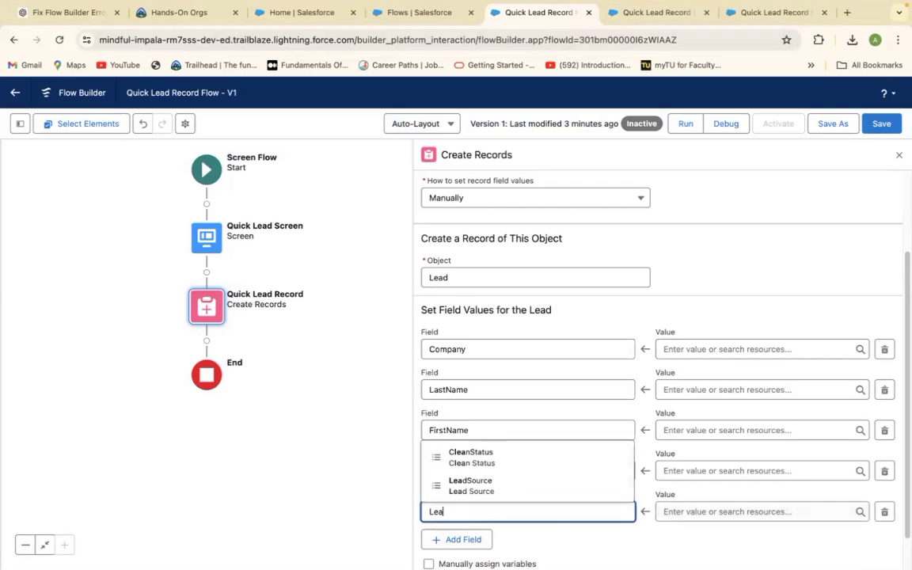
click(482, 489)
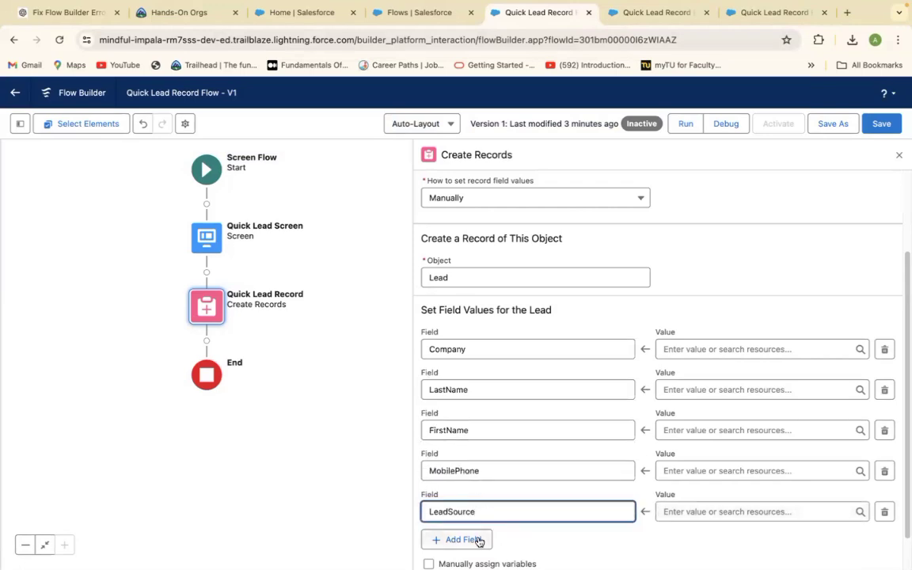
click(467, 539)
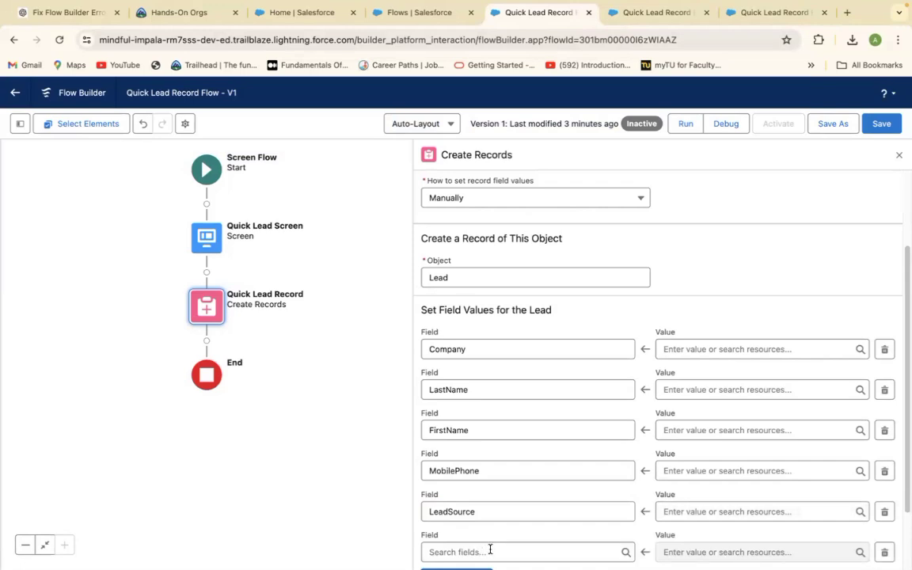
click(474, 551)
text(Ind)
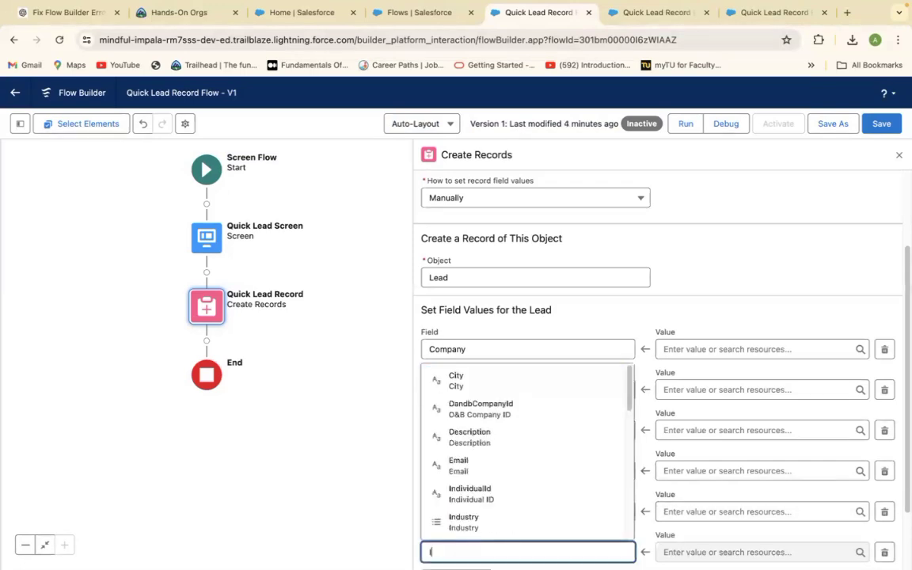
click(464, 530)
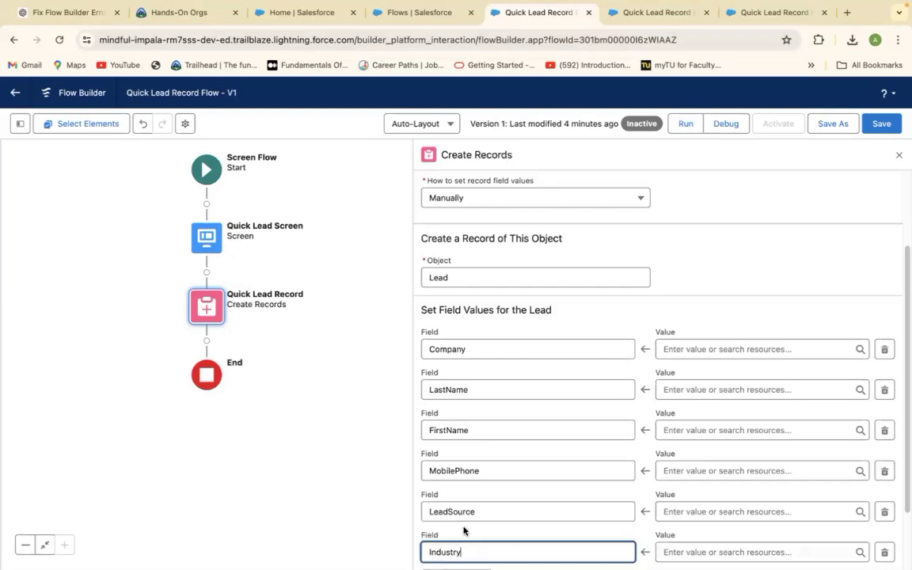
Step: Add Status and Rating rows to the Lead field values below Industry
scroll(902, 472, down, 1)
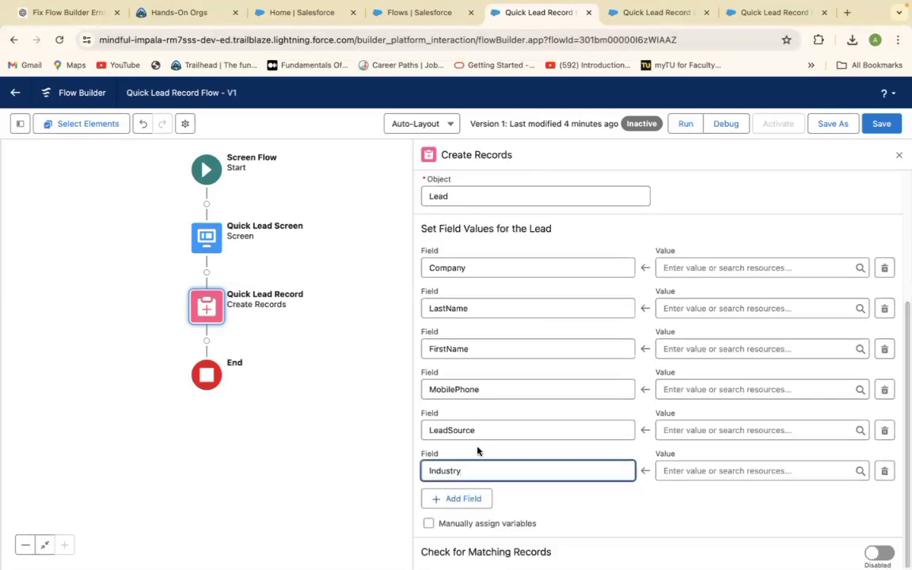
click(460, 500)
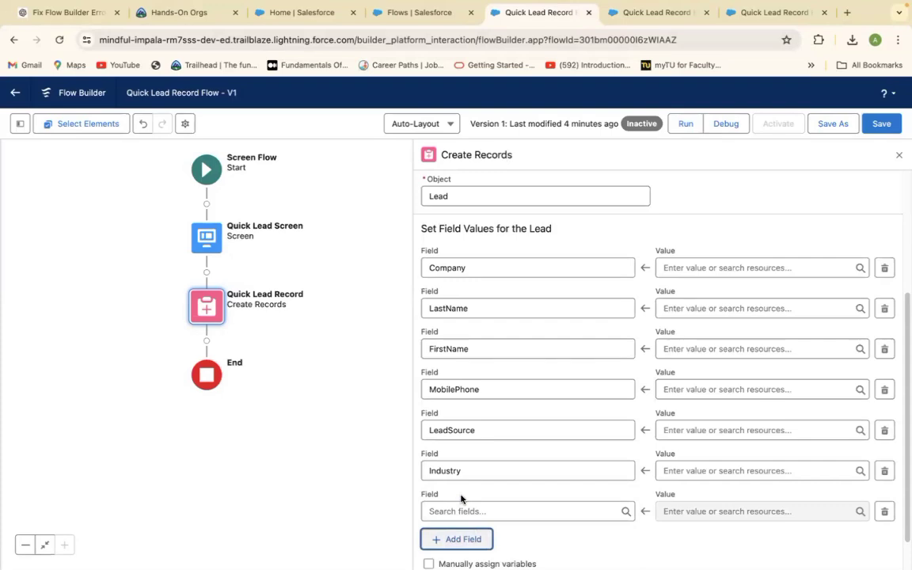
click(455, 510)
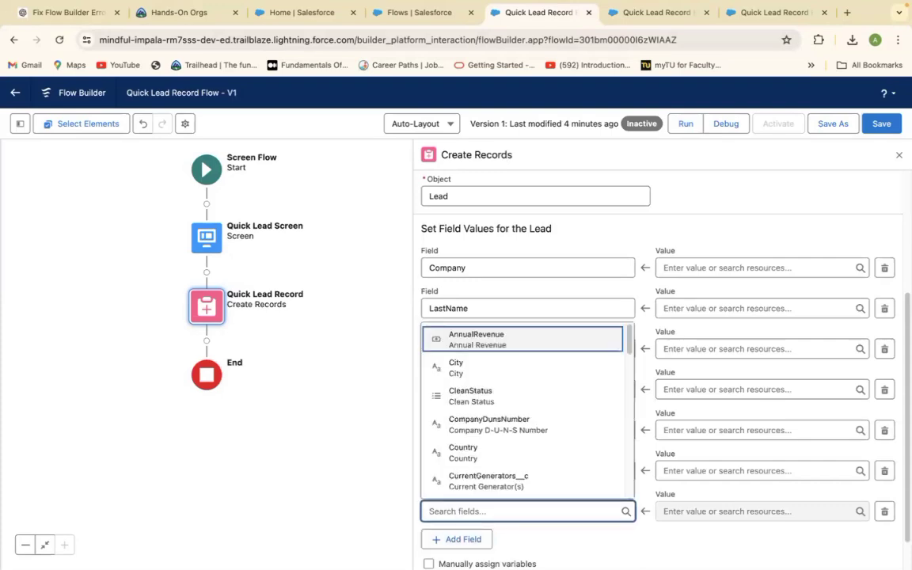
text(Sta)
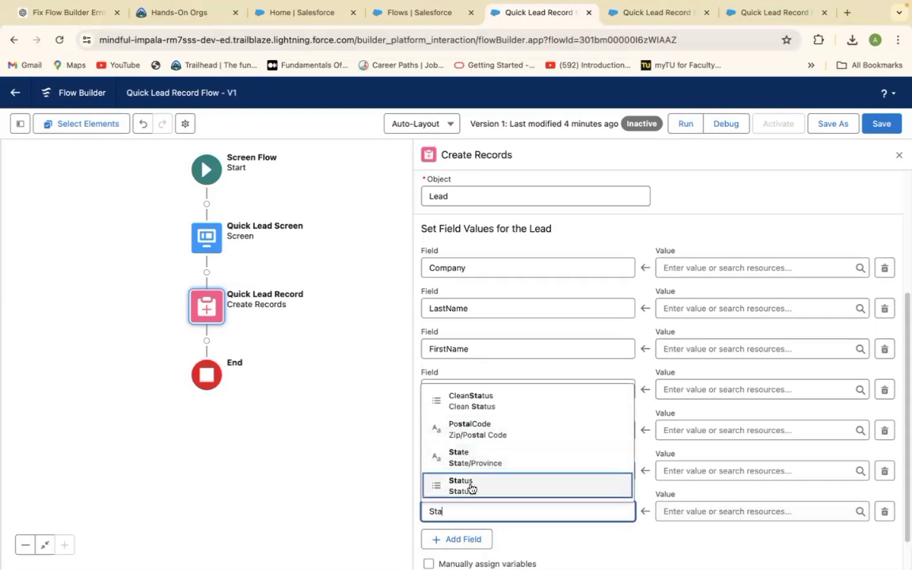
click(470, 486)
click(466, 540)
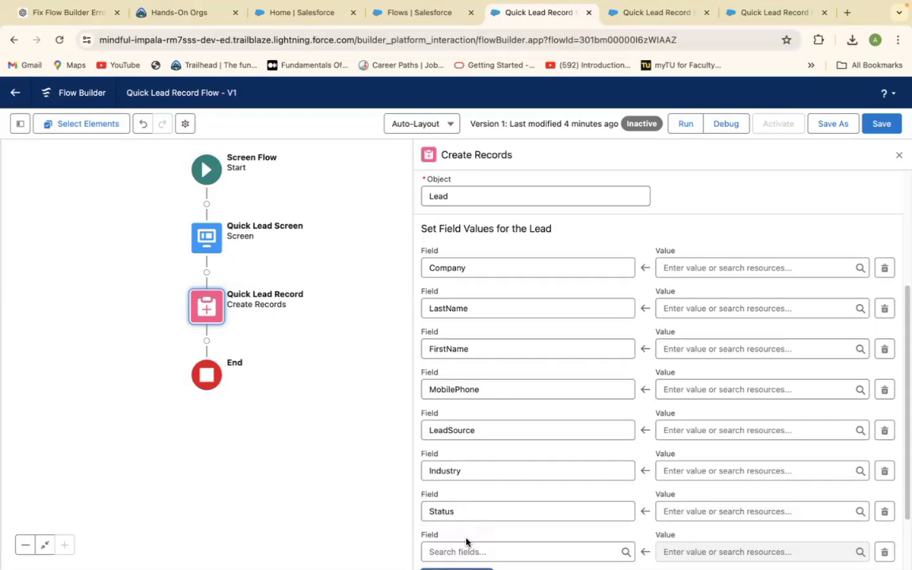
click(467, 550)
text(Rat)
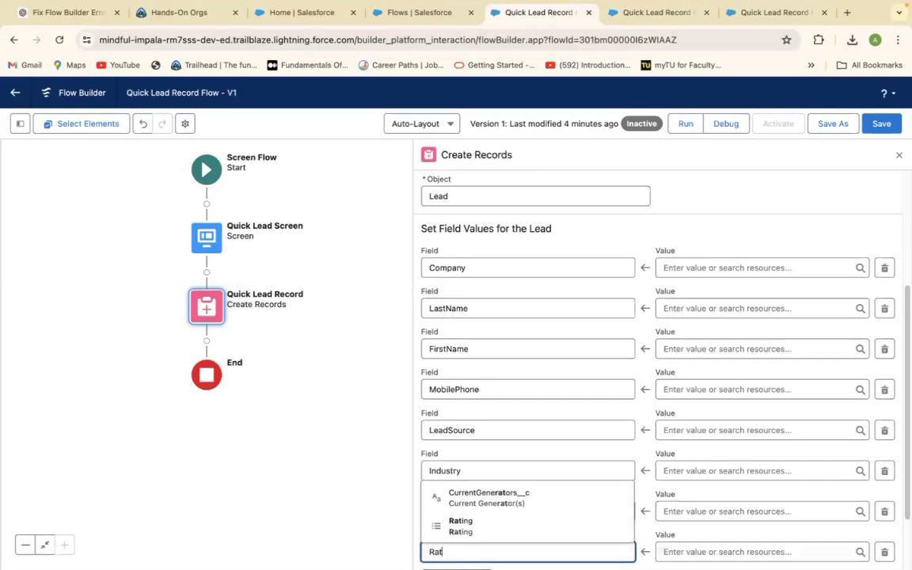
click(453, 528)
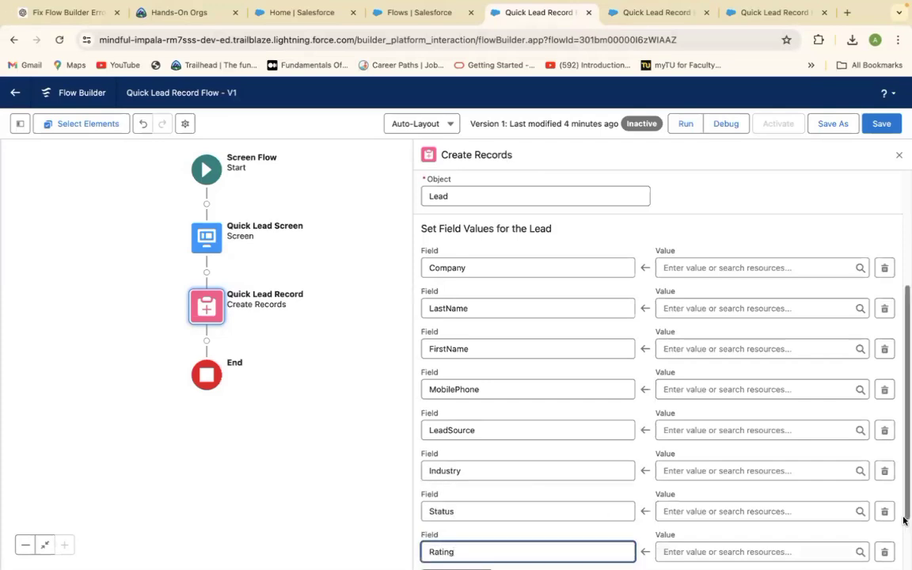
Step: Add an AnnualRevenue row to the Lead field values below Rating
scroll(606, 521, down, 2)
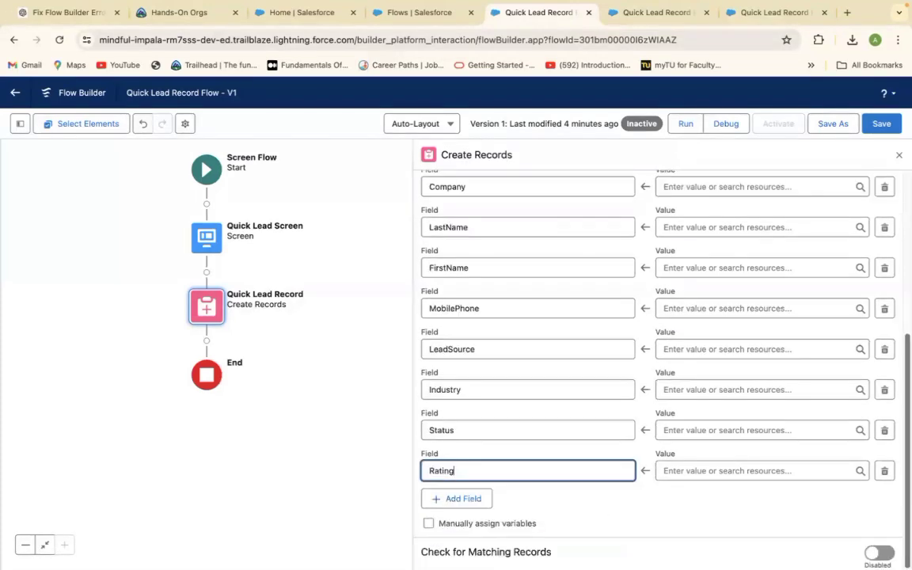
click(472, 498)
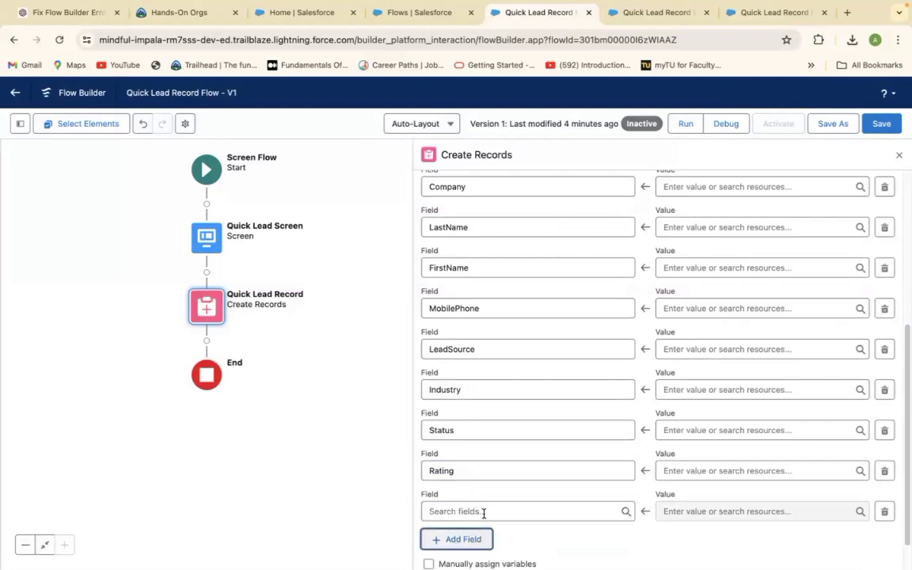
click(477, 510)
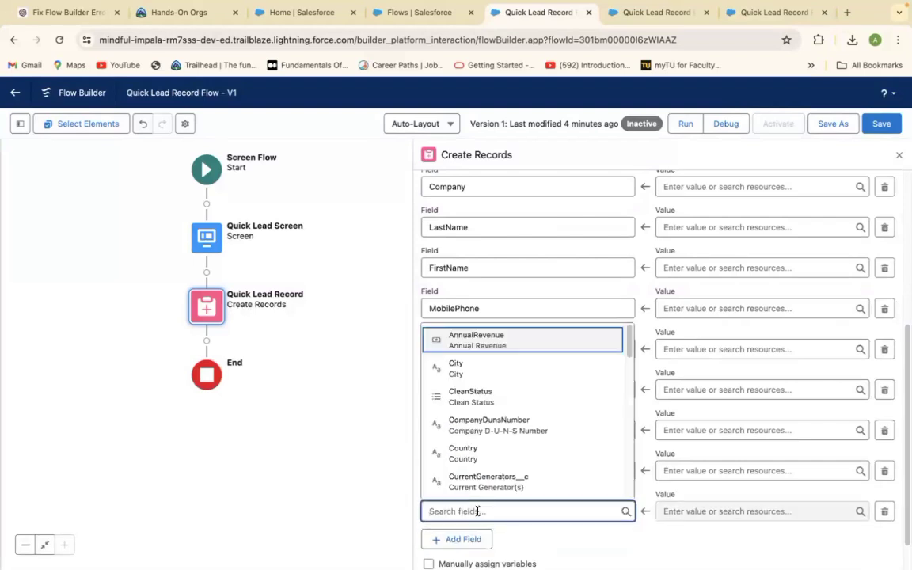
text(Ann)
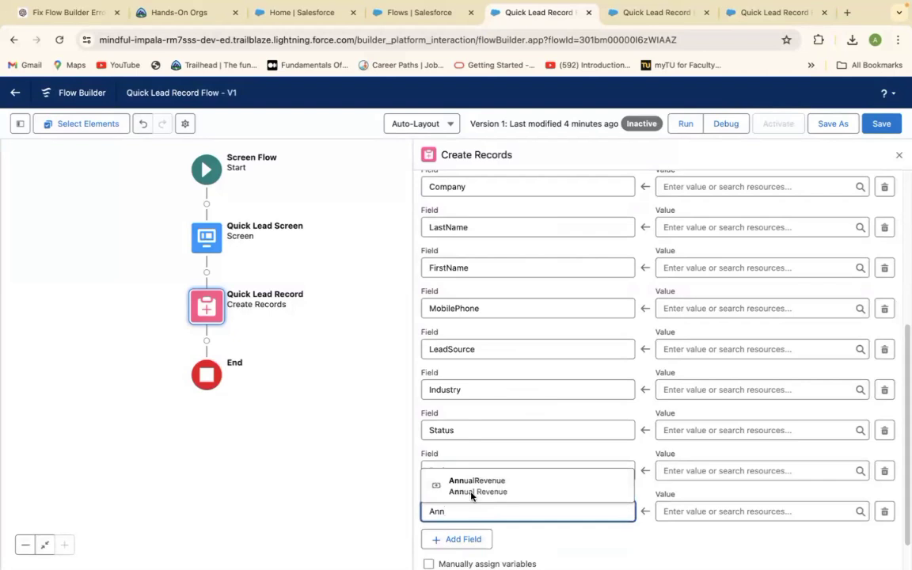
click(478, 482)
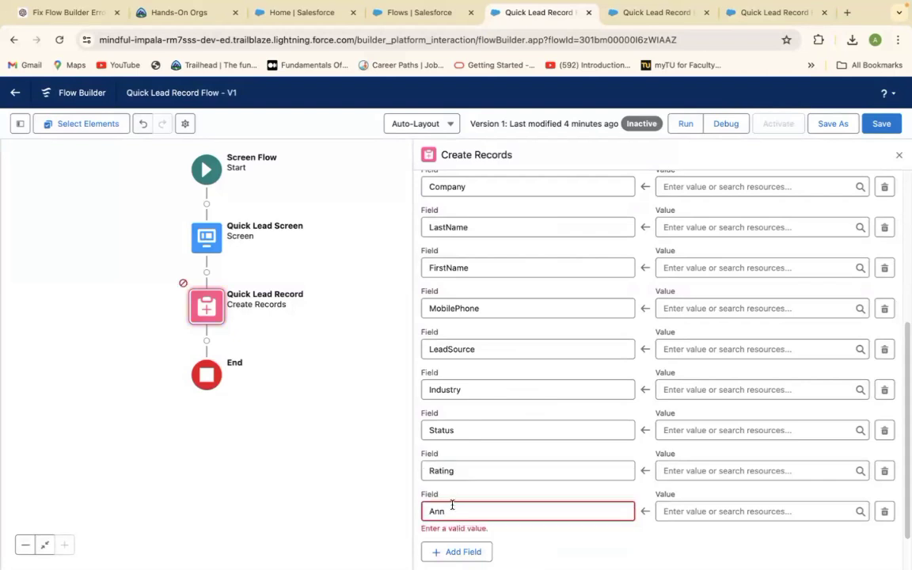
click(452, 505)
click(444, 441)
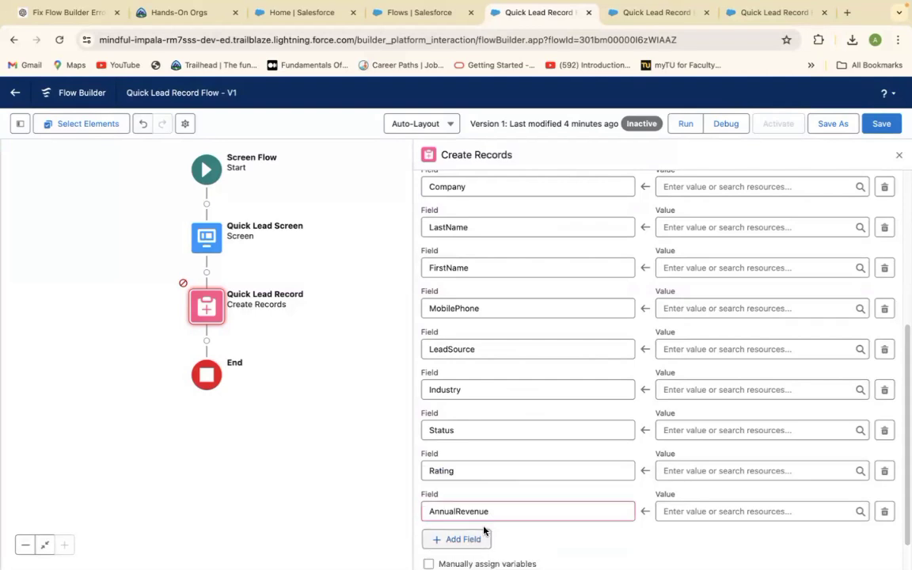
Step: Add an Email row to the Lead field values below AnnualRevenue
click(468, 536)
click(465, 549)
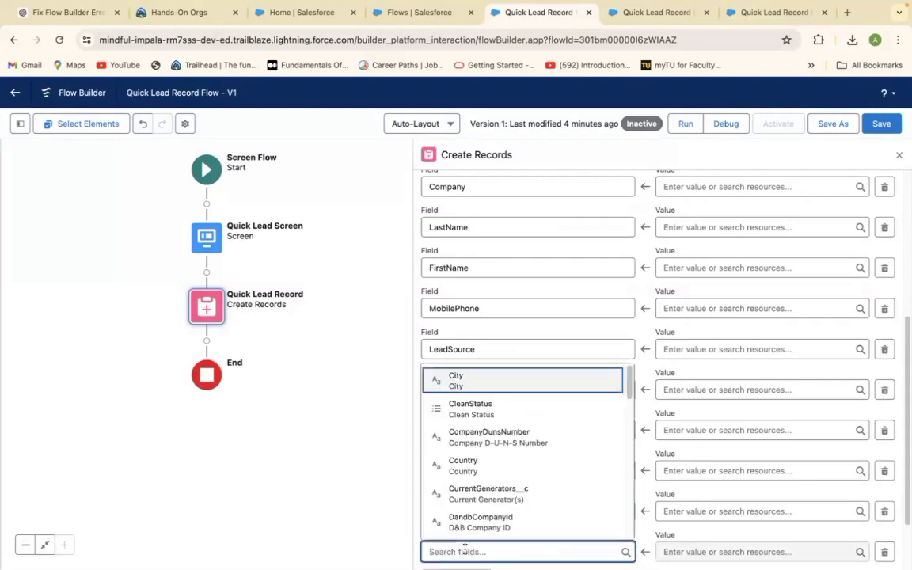
text(Email)
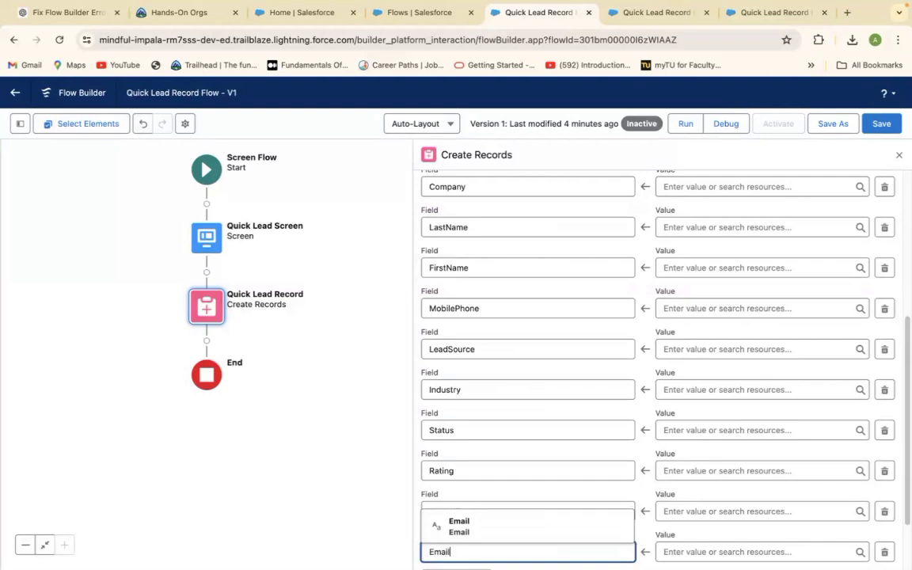
key(Return)
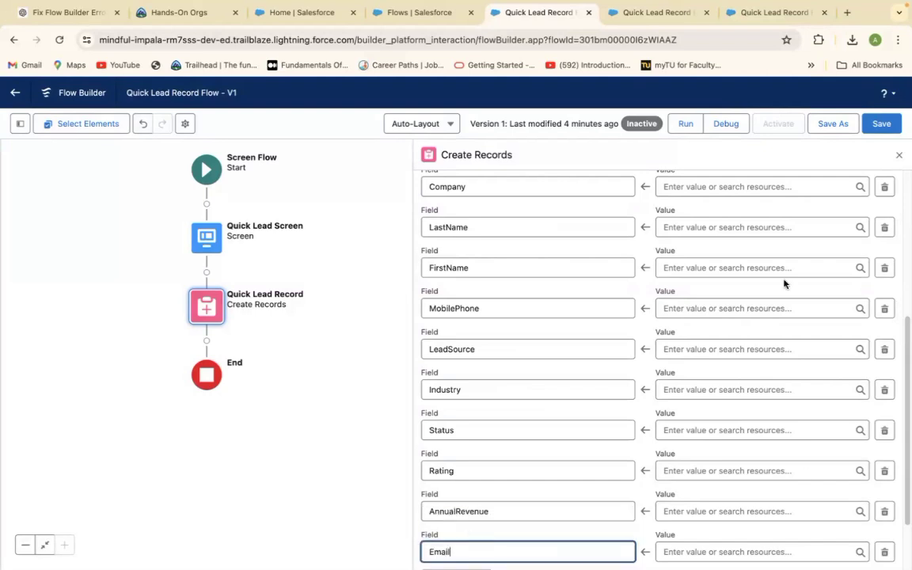
Step: Set the value of the Lead's Company field to the Company screen component
drag(904, 393, 904, 360)
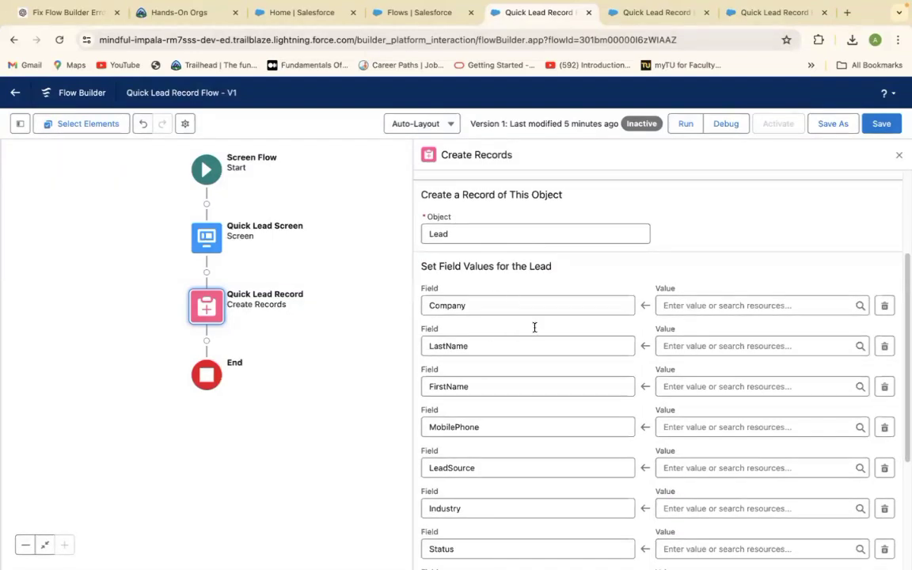
click(687, 305)
text(C)
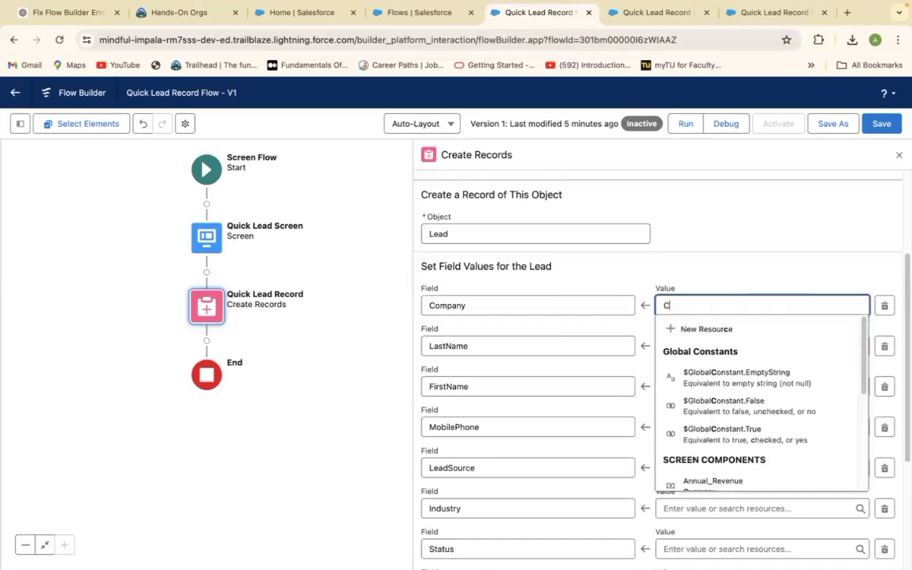
text(om)
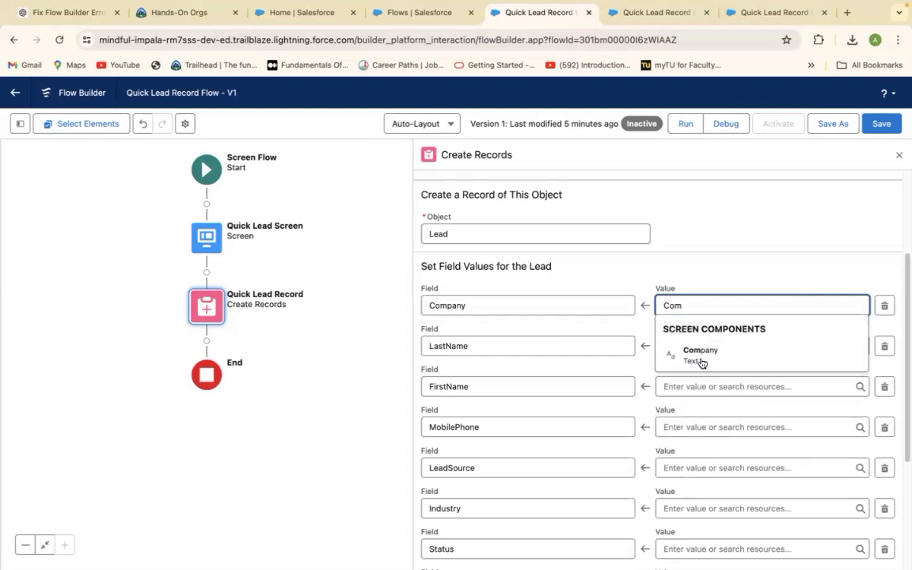
click(700, 356)
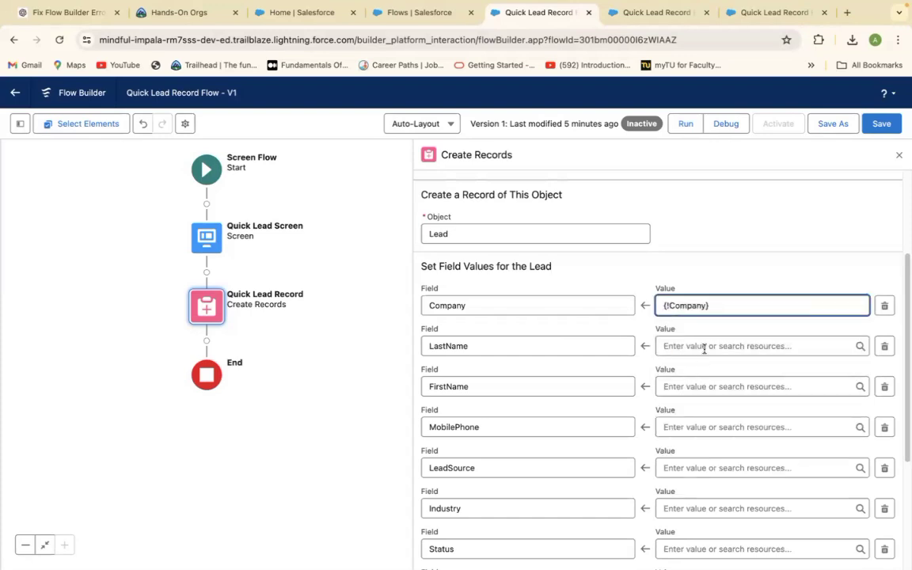
Step: Set the value of the Lead's LastName field to the Last Name of the Name screen component
click(702, 346)
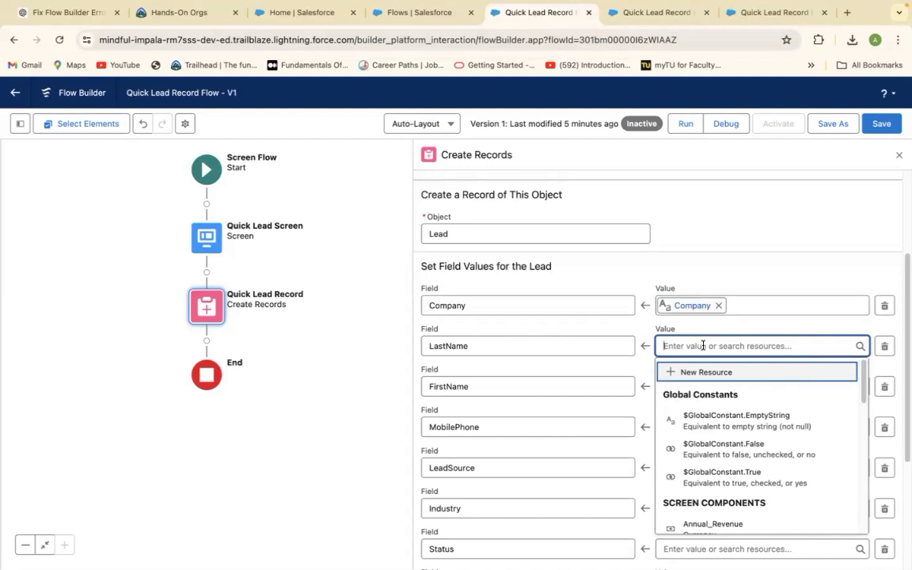
text(na)
click(703, 395)
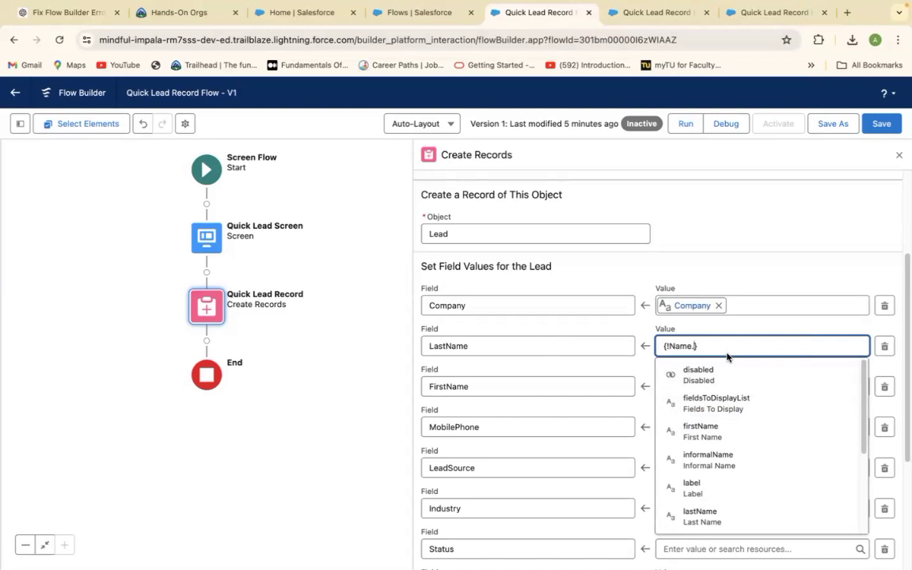
click(687, 522)
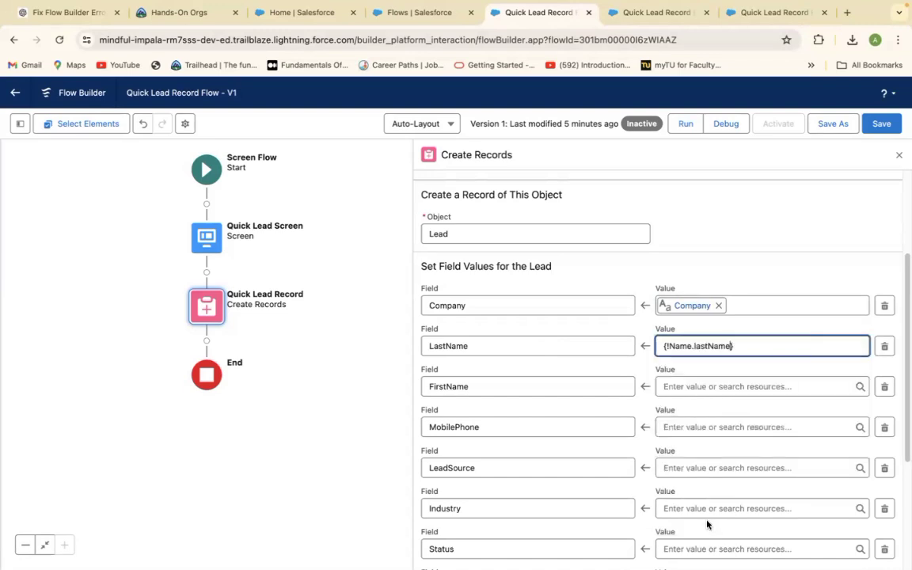
Step: Set the value of the Lead's FirstName field to the First Name of the Name screen component
click(688, 386)
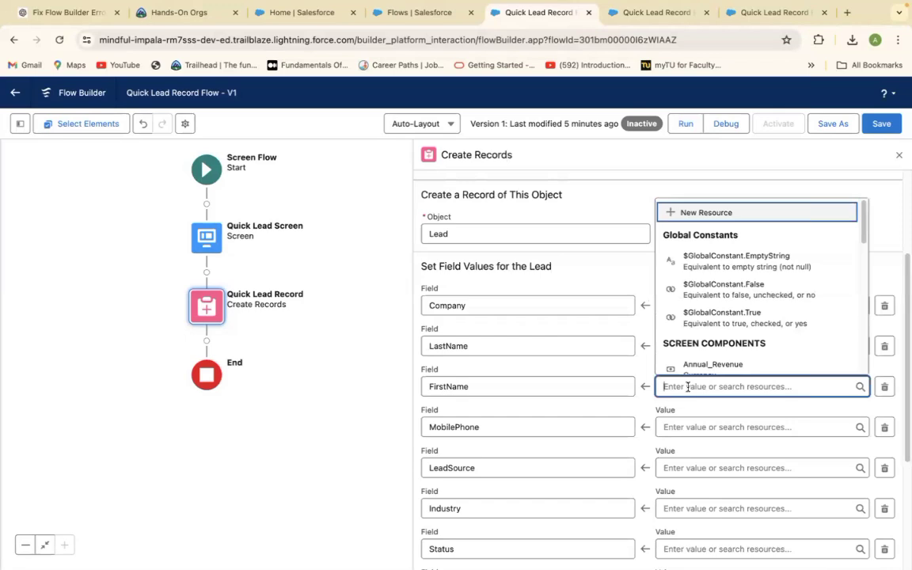
text(Name)
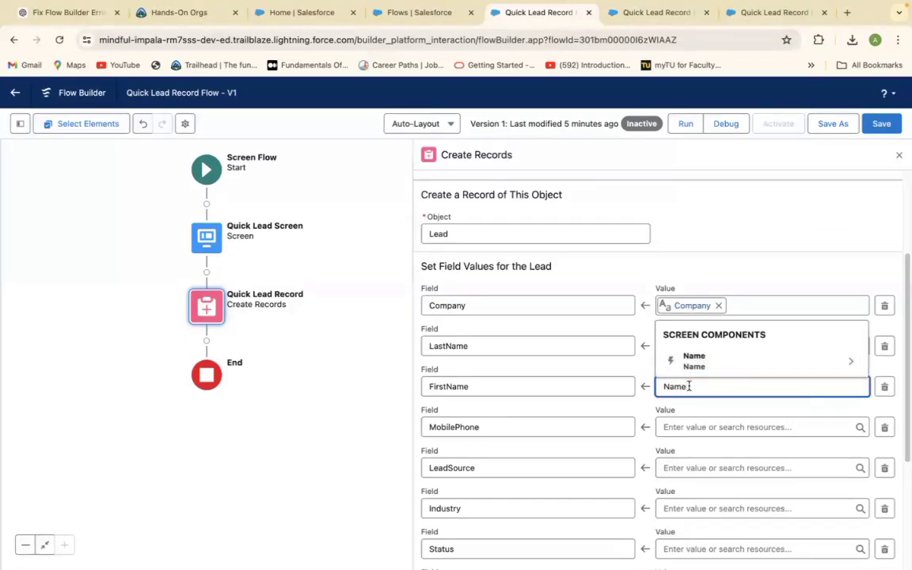
click(693, 361)
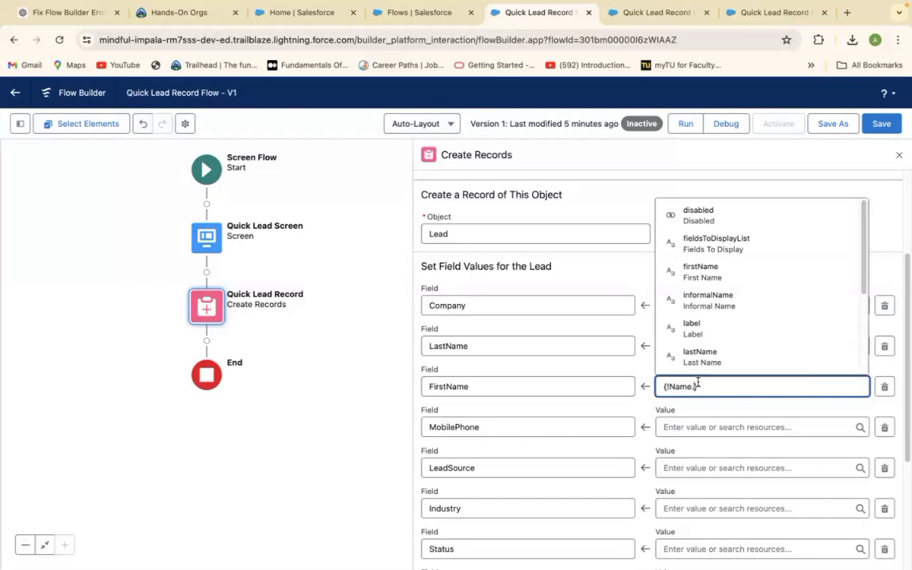
text(F)
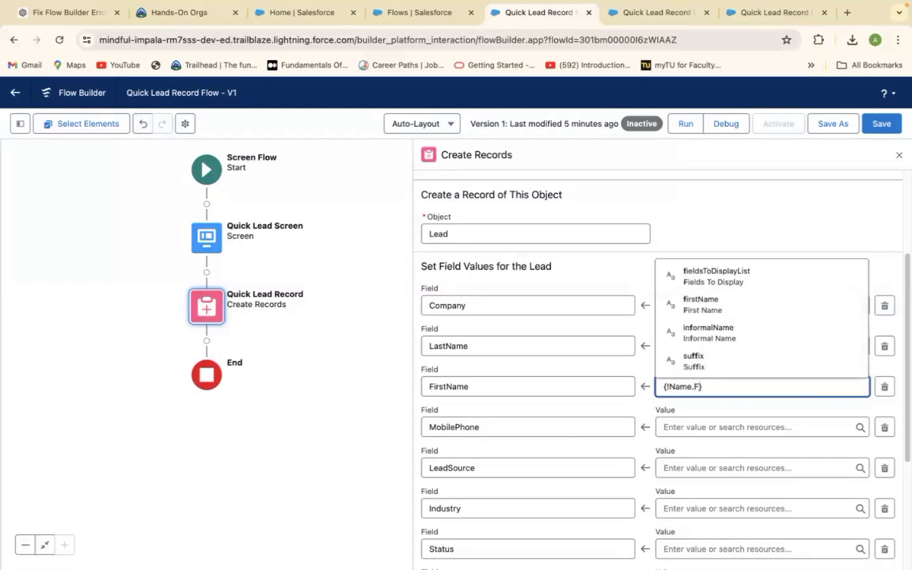
text(i)
click(688, 331)
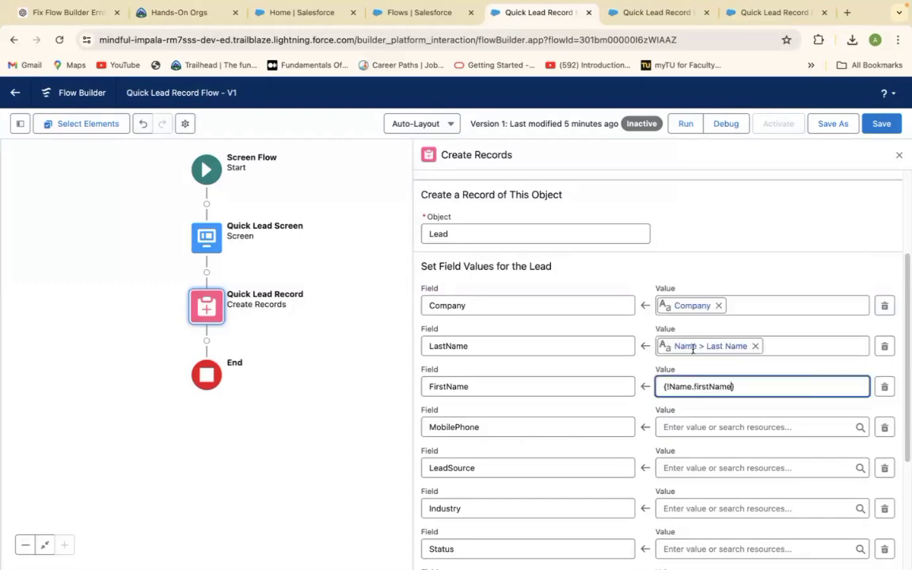
Step: Set the value of the Lead's MobilePhone field to the Value of the Phone_Number screen component
click(688, 427)
text(Ph)
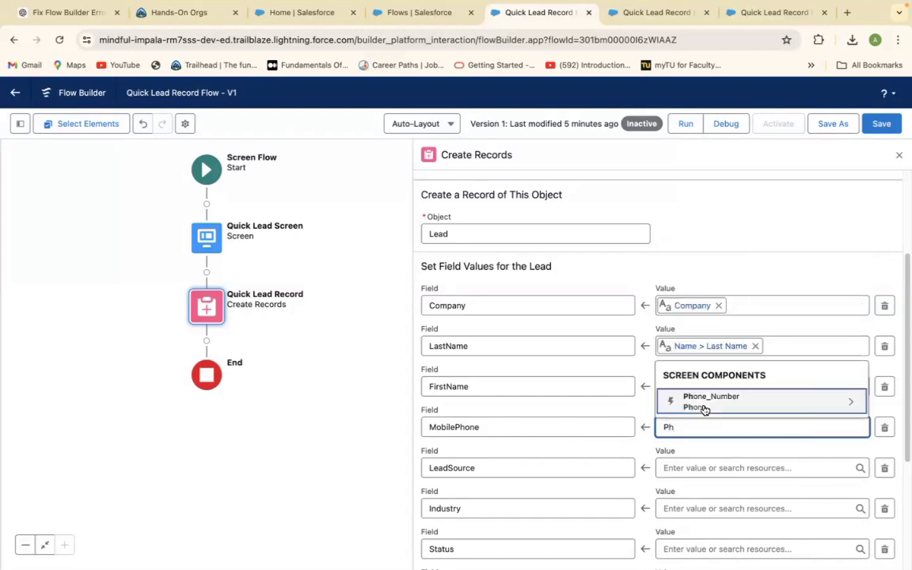
click(703, 405)
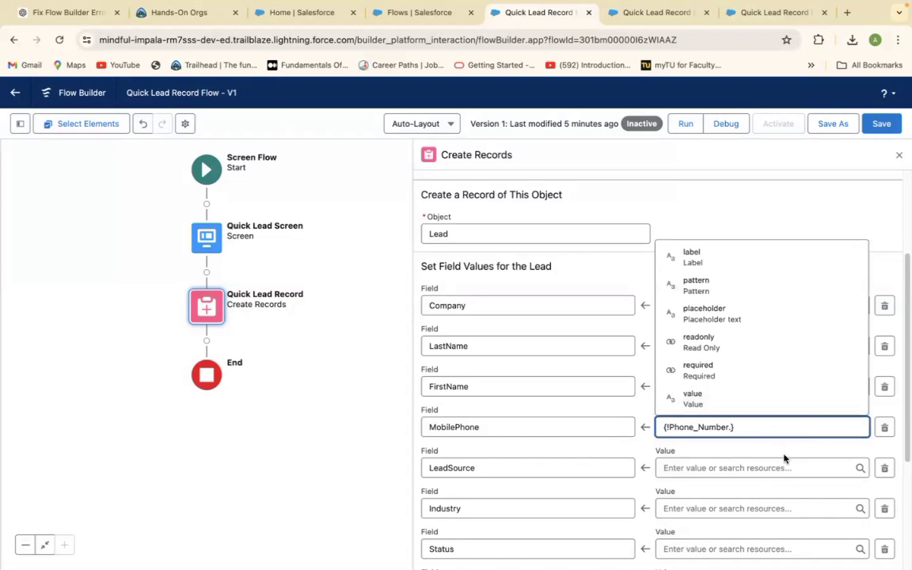
text(V)
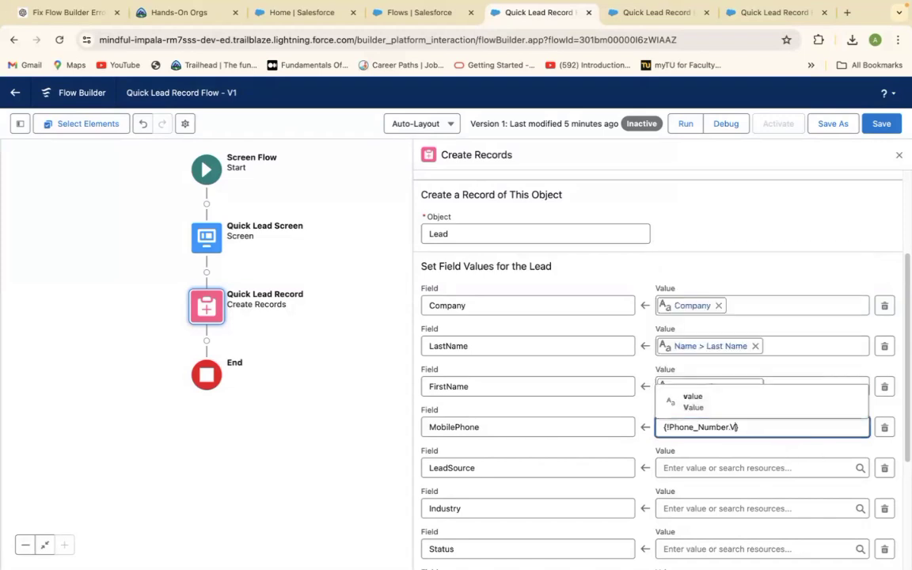
click(694, 401)
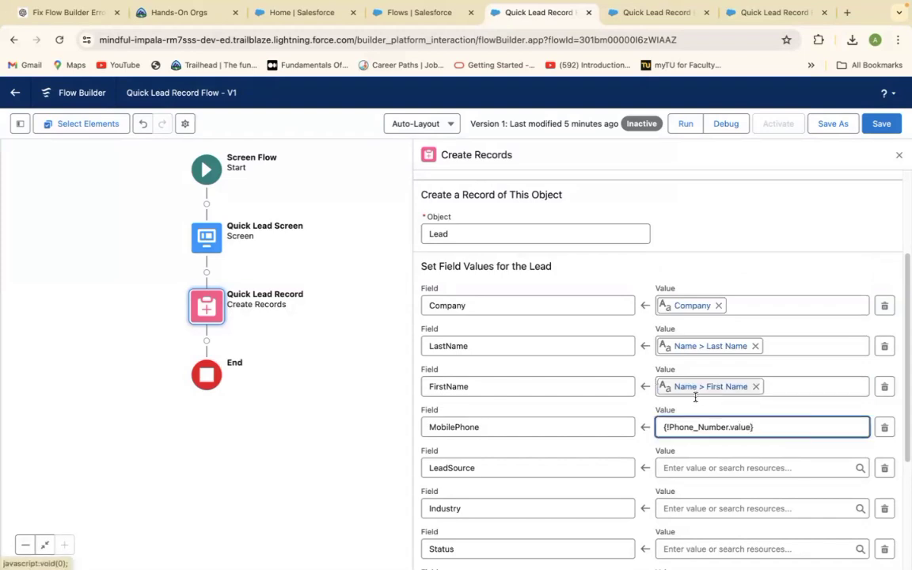
Step: Map the Lead's LeadSource field to the Lead_Source screen component and its Industry field to Lead_Industry
click(694, 467)
text(Soiu)
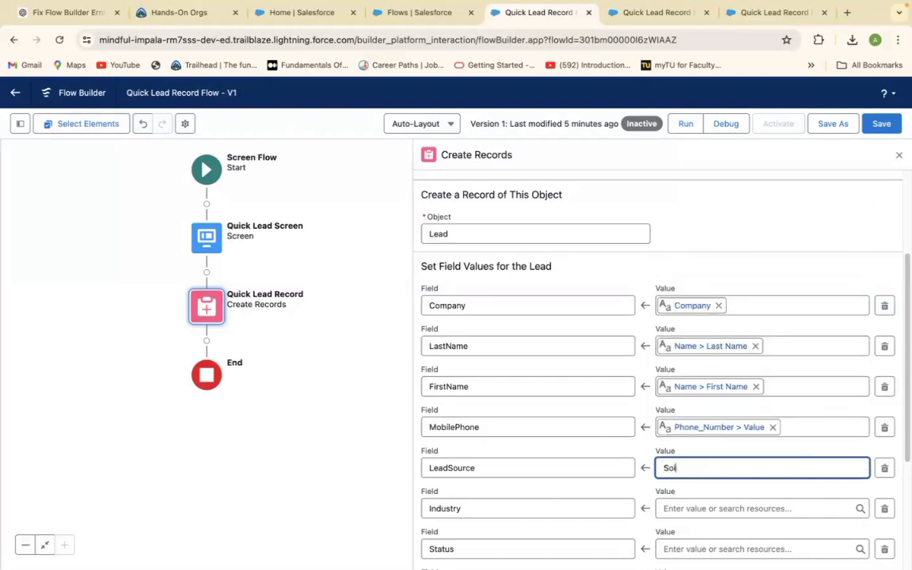
key(BackSpace)
click(727, 433)
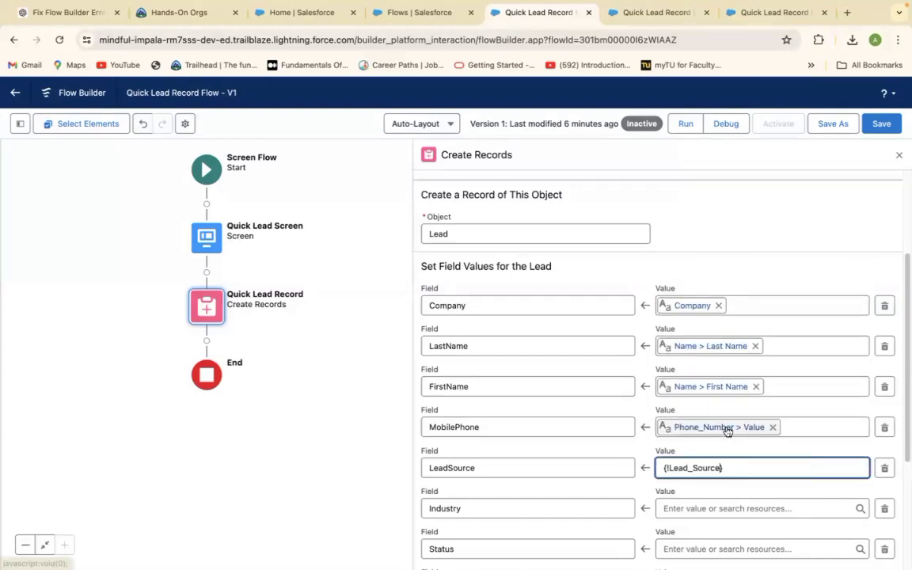
click(687, 509)
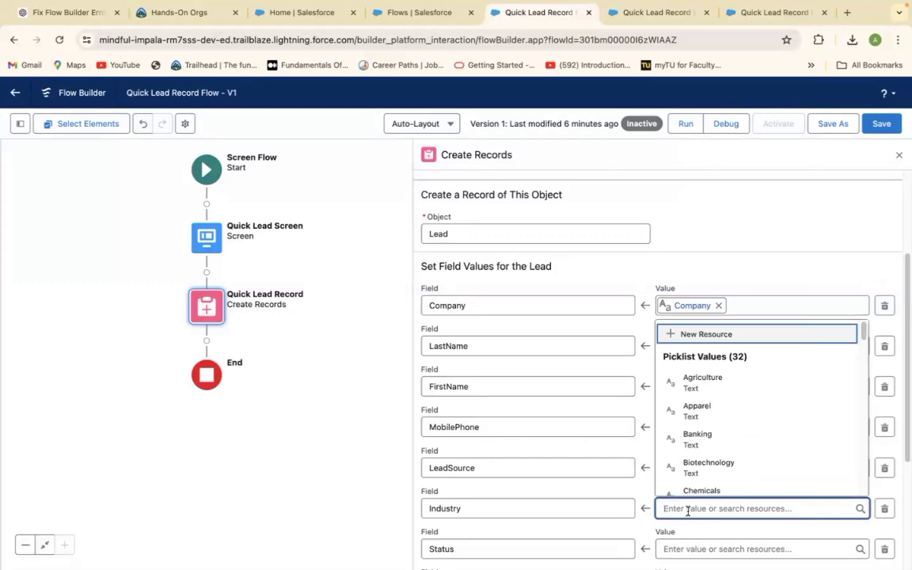
text(Ind)
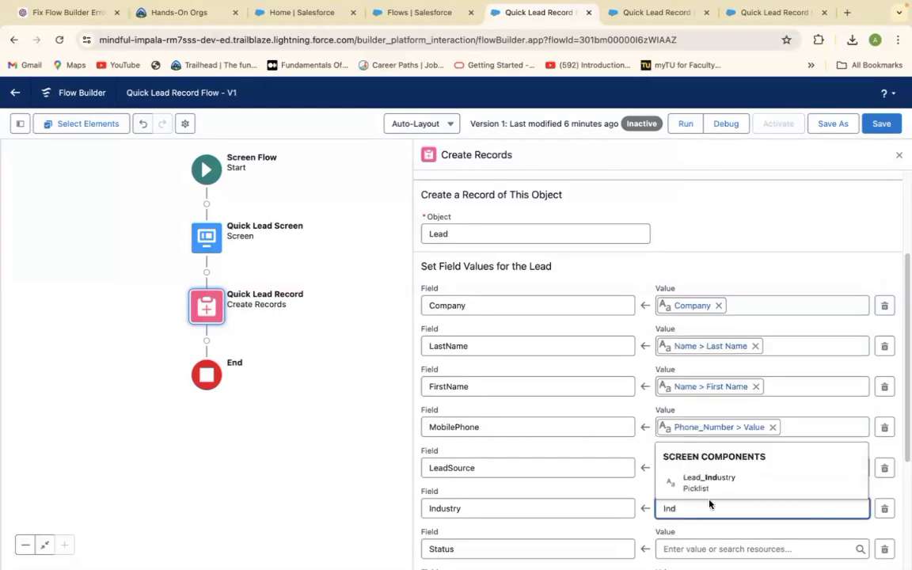
click(693, 480)
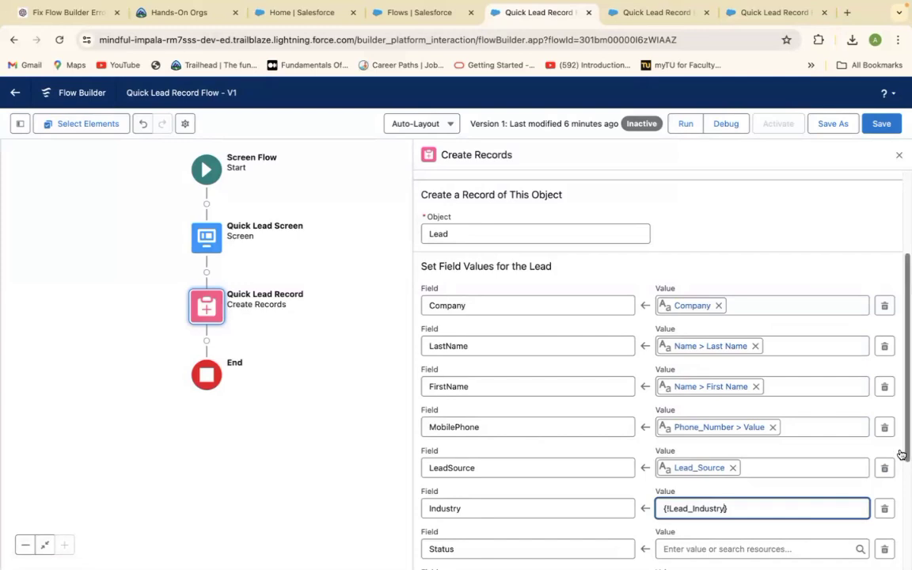
Step: Map the Lead's Status field to the Status screen component and its Rating field to Lead_Rating
scroll(901, 454, down, 3)
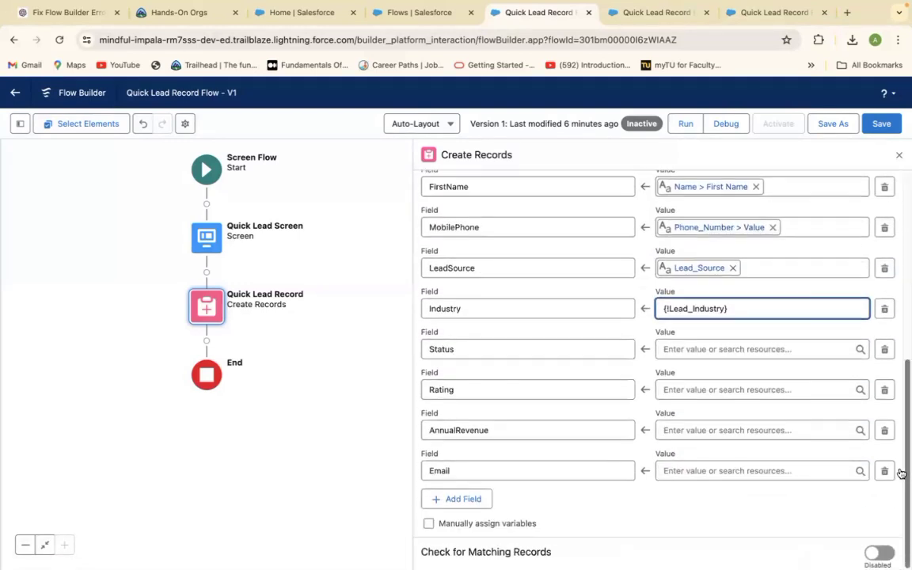
click(701, 348)
text(Sta)
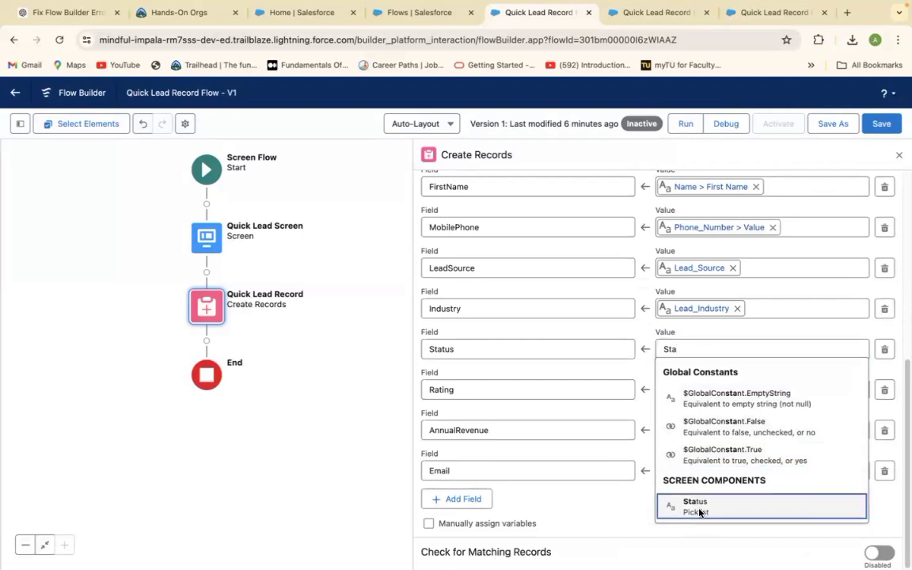
click(697, 506)
click(698, 389)
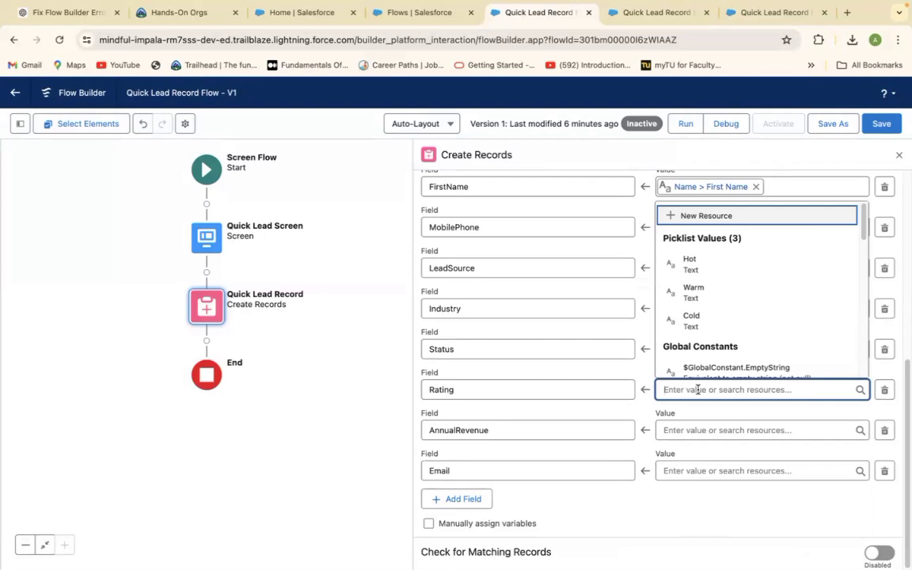
text(Rat)
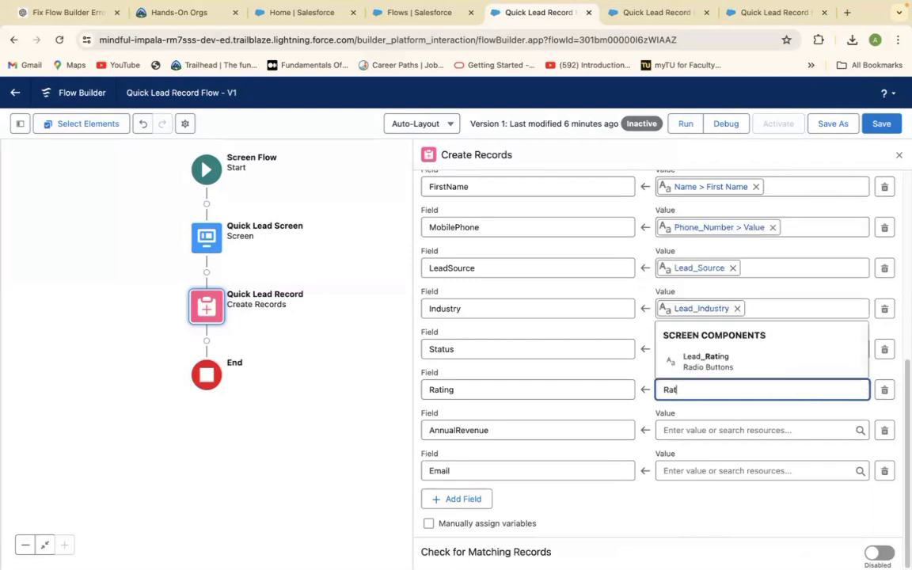
click(721, 365)
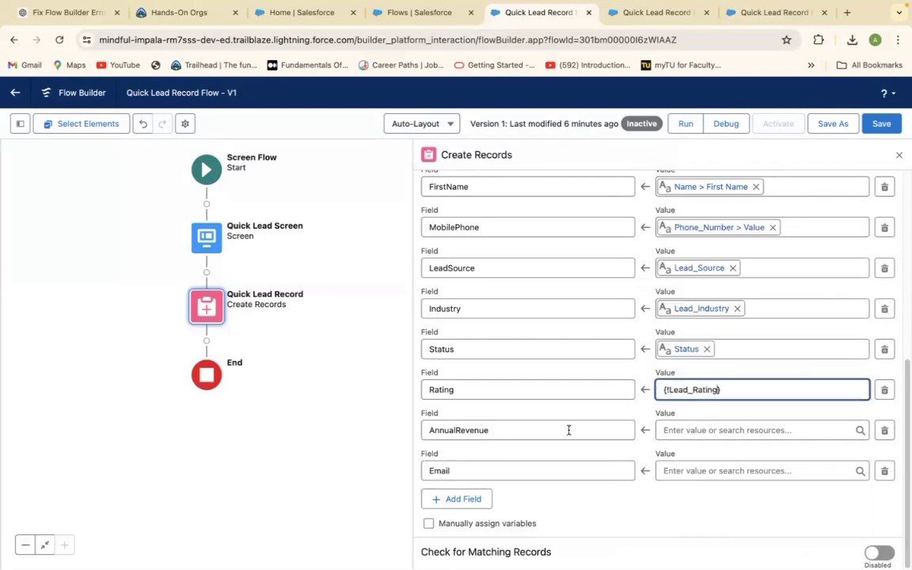
Step: Map the Lead's AnnualRevenue field to the Annual_Revenue screen component and its Email field to the Email component's Value
click(669, 429)
text(Re)
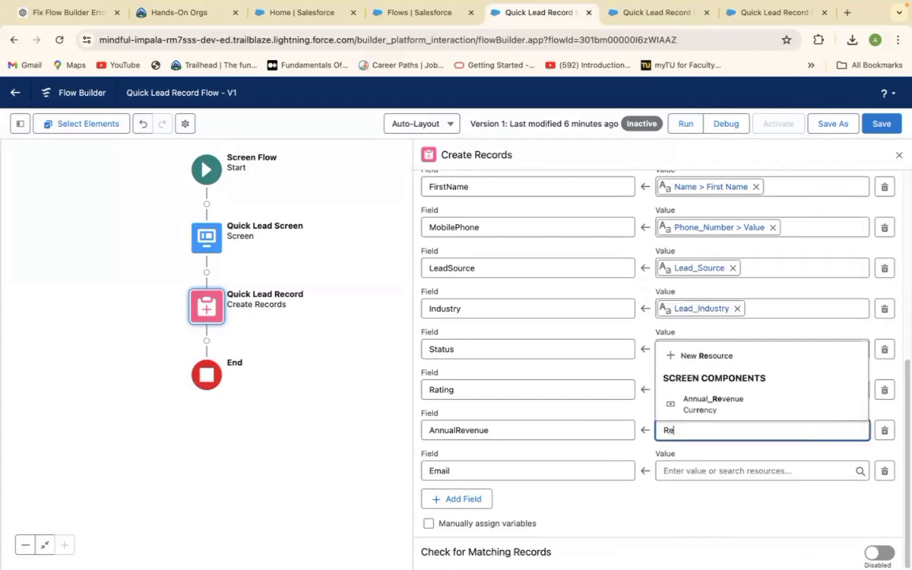
click(701, 408)
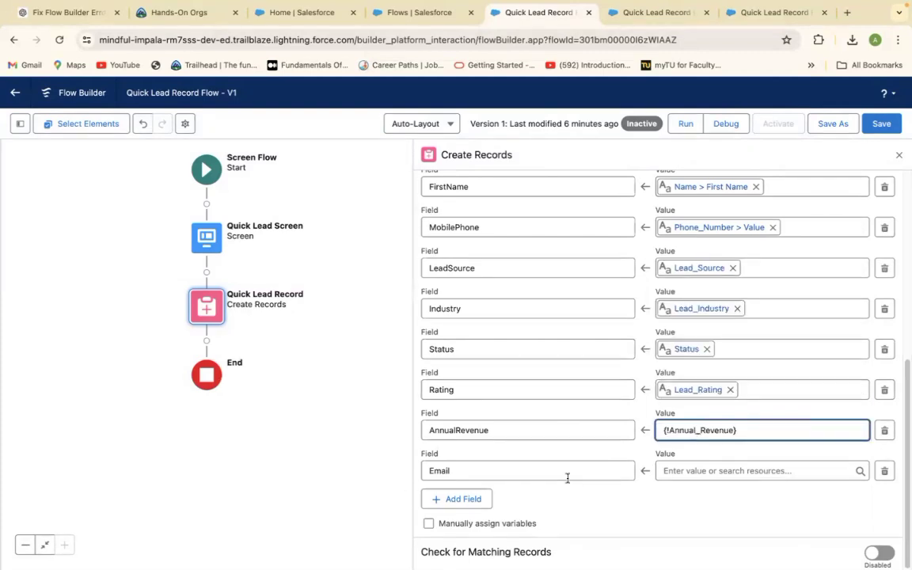
click(696, 471)
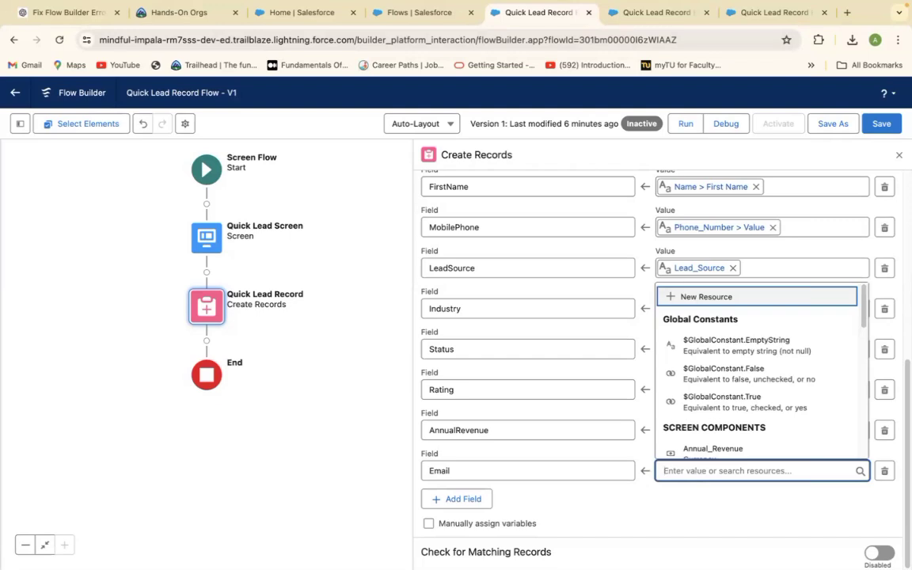
text(Email)
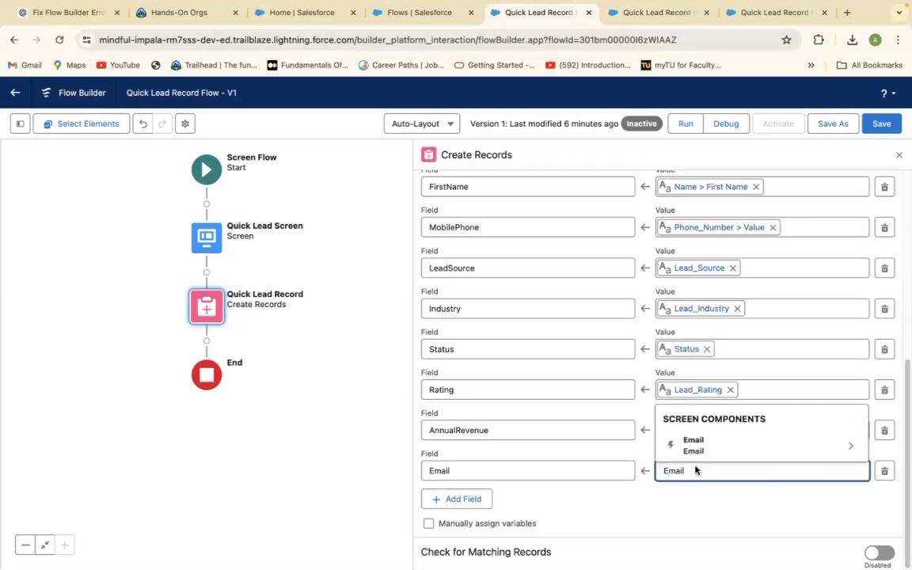
click(696, 447)
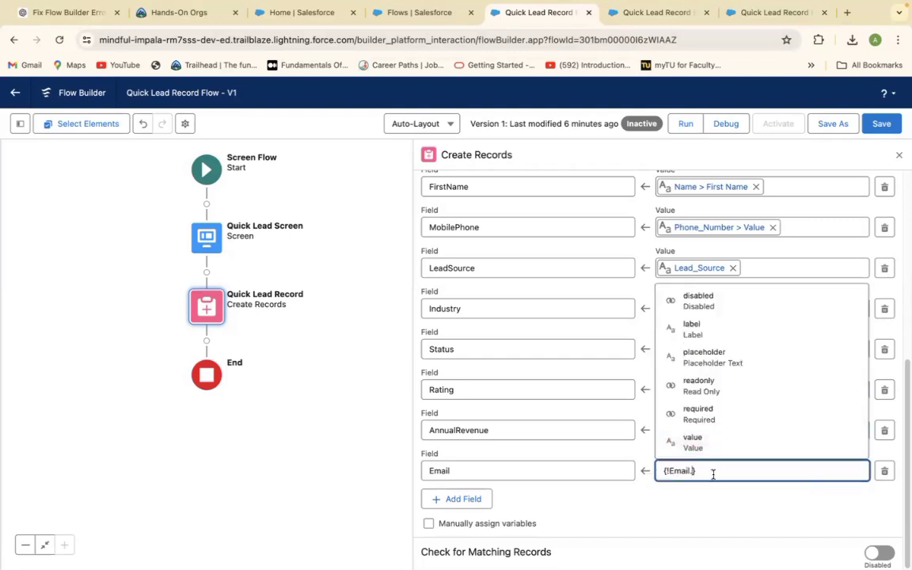
click(694, 442)
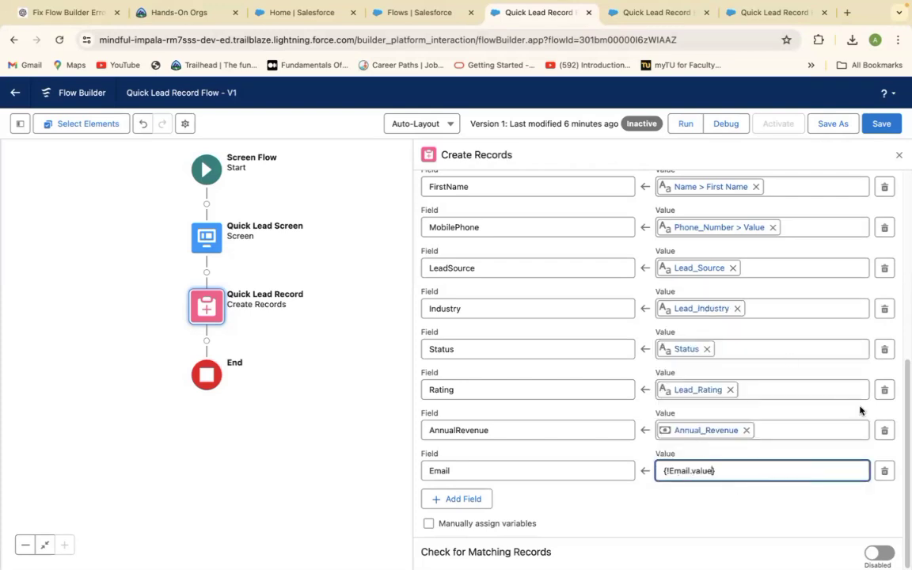
Step: Save the Quick Lead Record Flow and activate it
drag(903, 469, 903, 503)
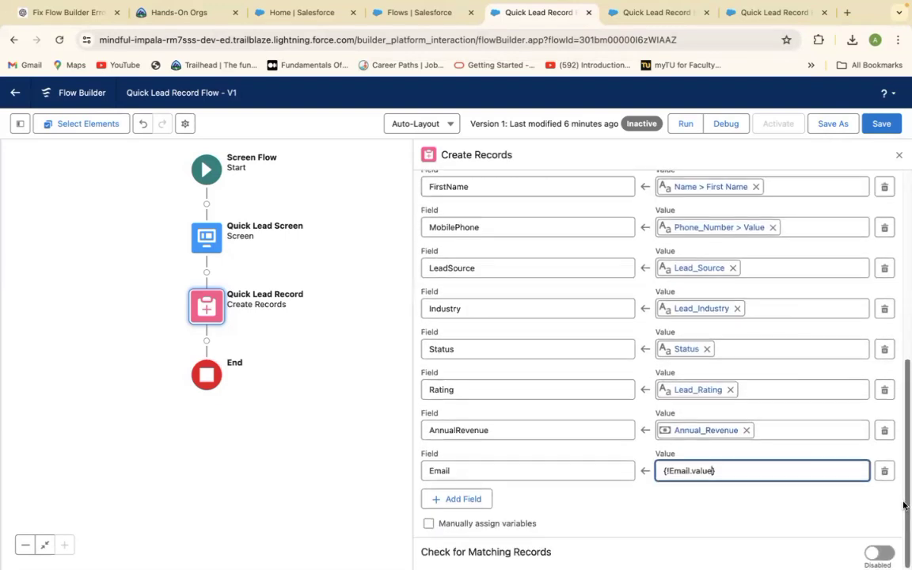
click(881, 127)
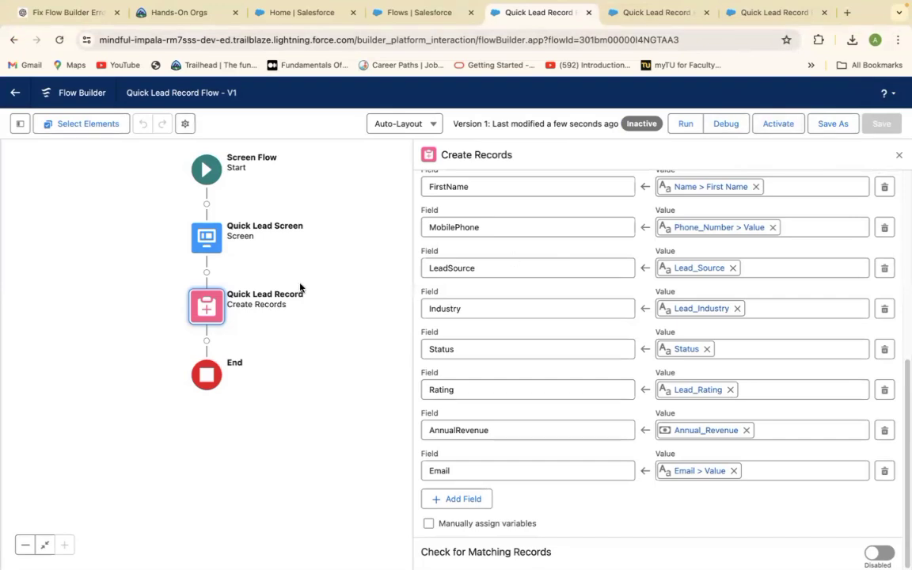
click(775, 124)
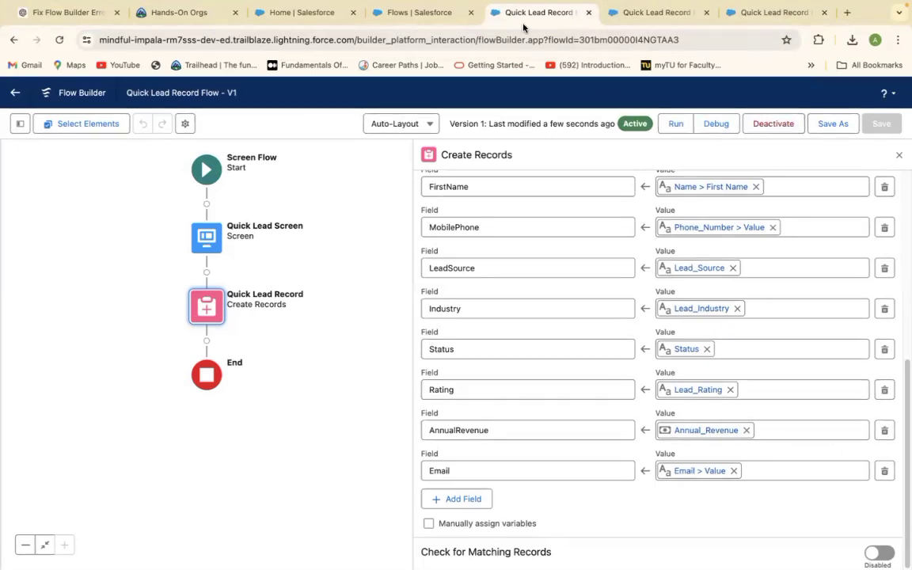
Step: Switch to the Service app and open its home page for editing in Lightning App Builder
click(391, 12)
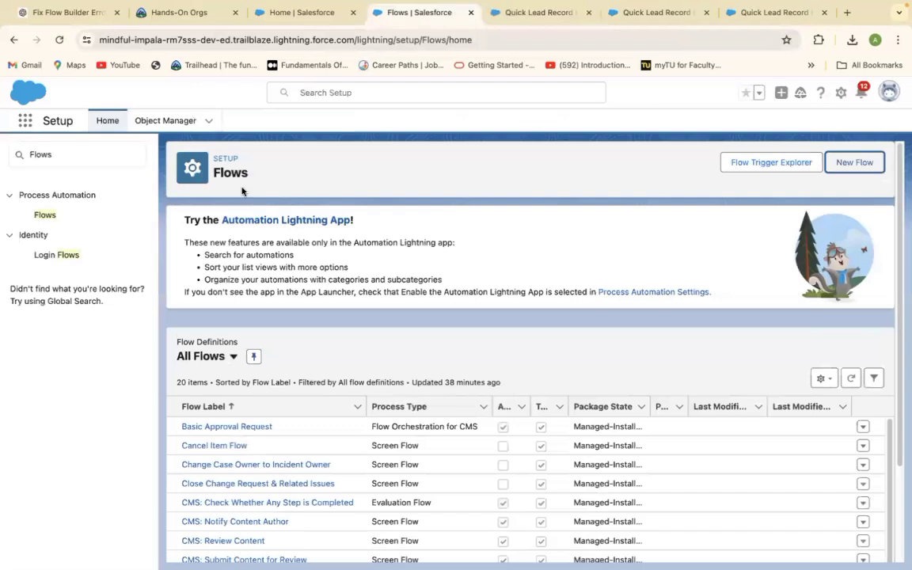
click(28, 123)
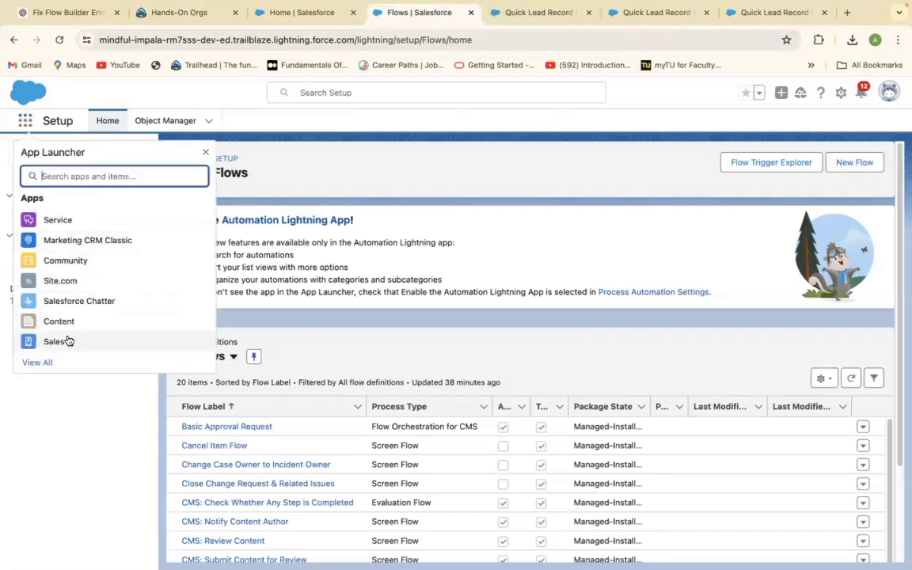
click(72, 228)
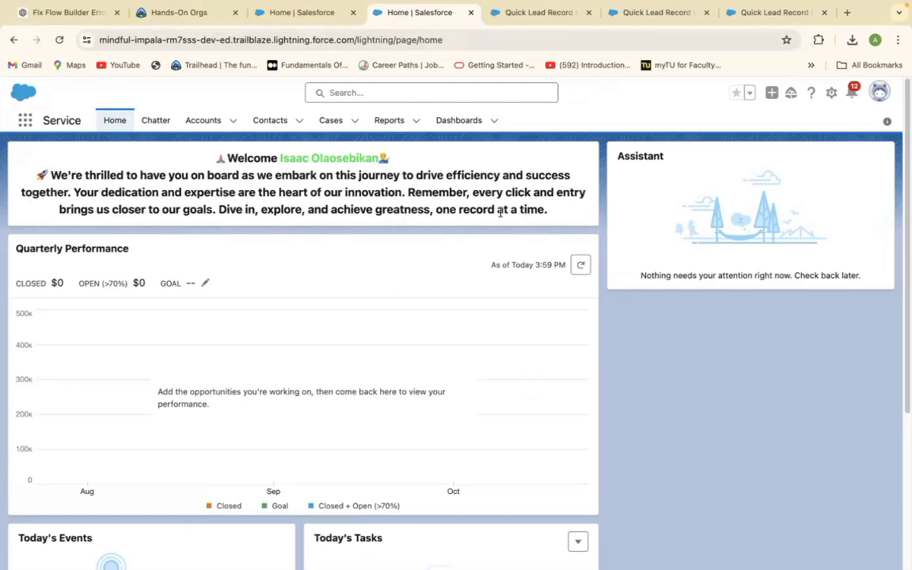
click(831, 94)
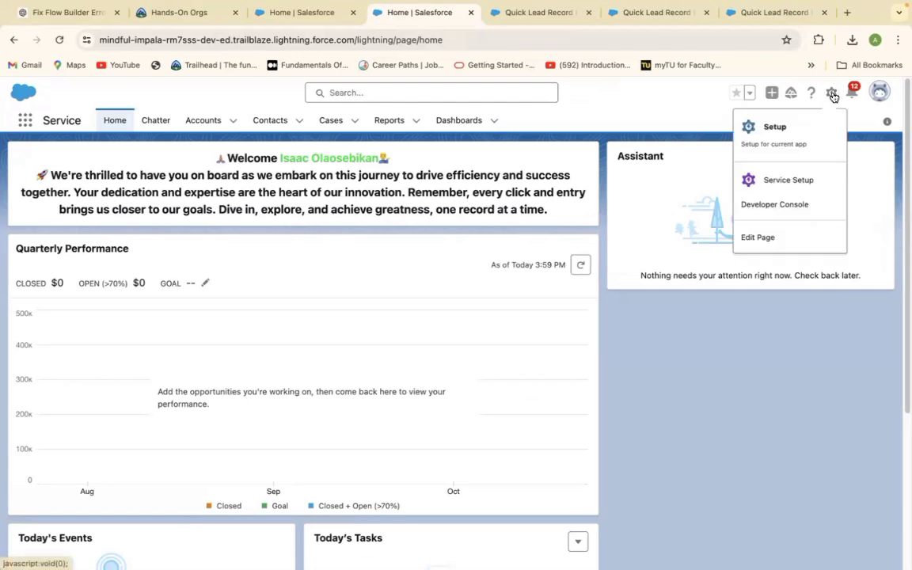
click(759, 237)
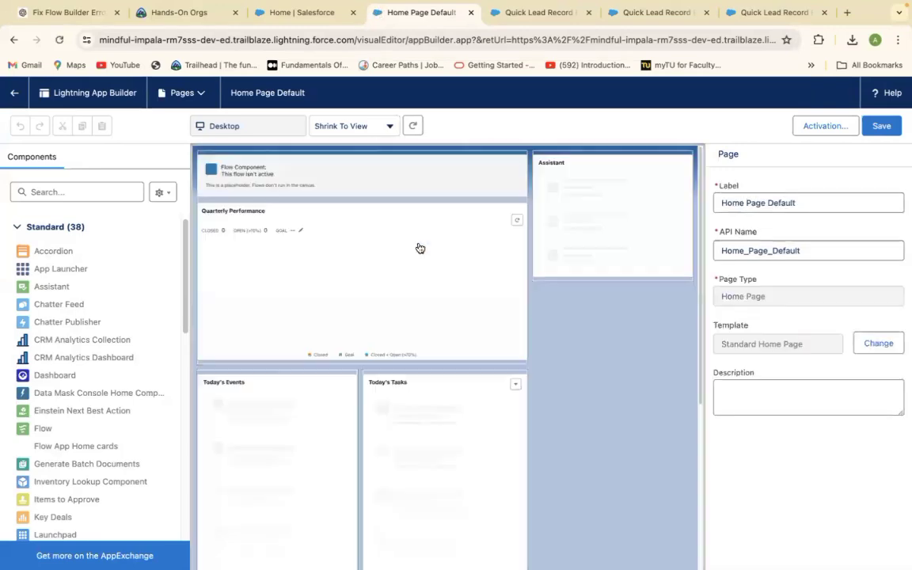
Step: Add a Flow component above the Assistant, set it to Quick Lead Record Flow, and save the home page
click(56, 194)
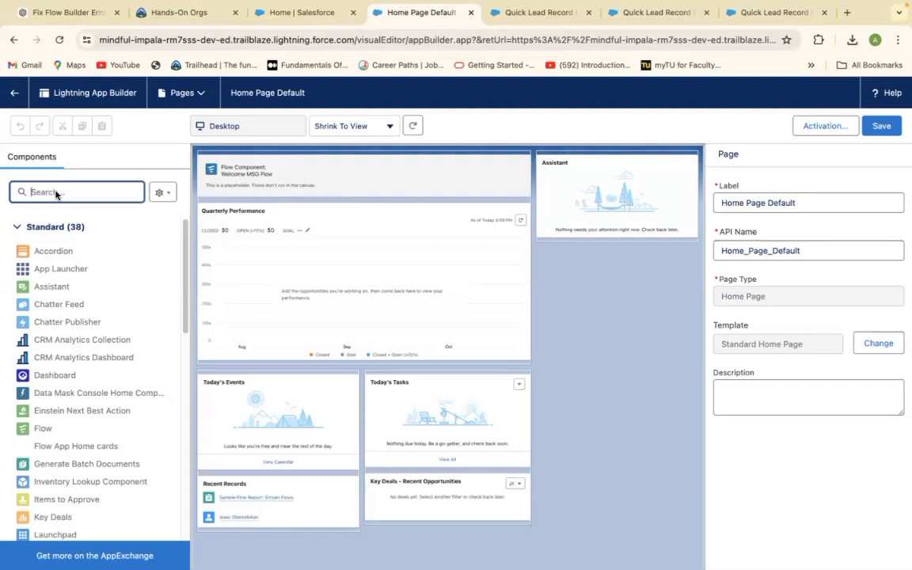
text(F)
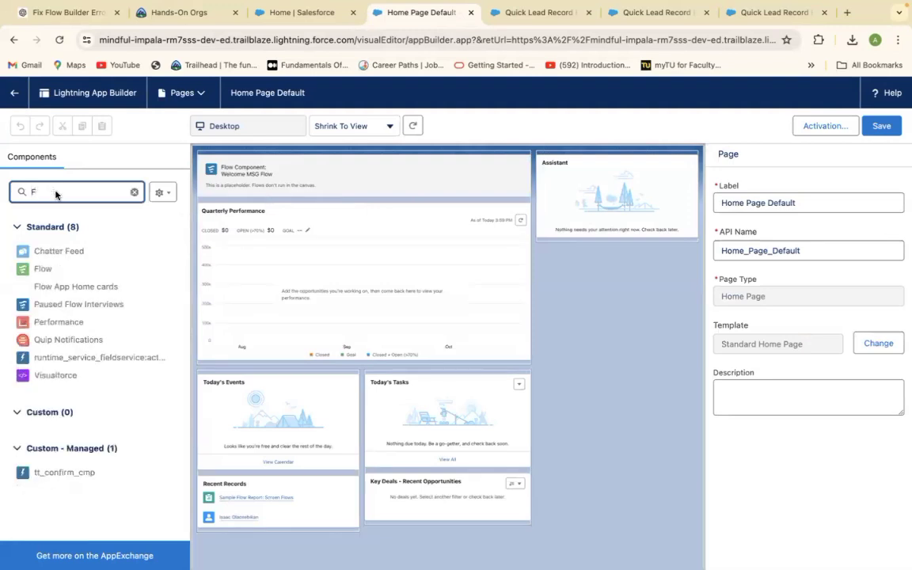
text(low)
drag(34, 252, 558, 155)
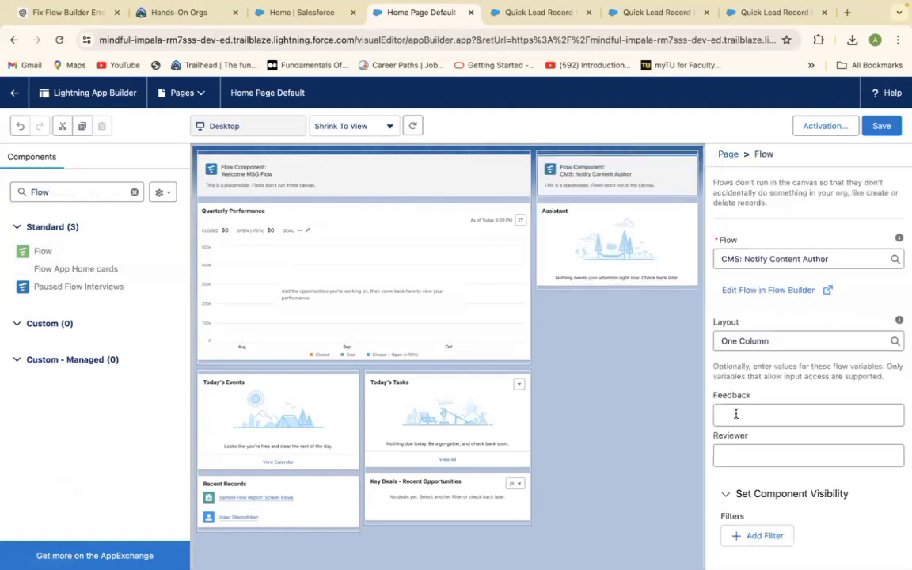
click(853, 259)
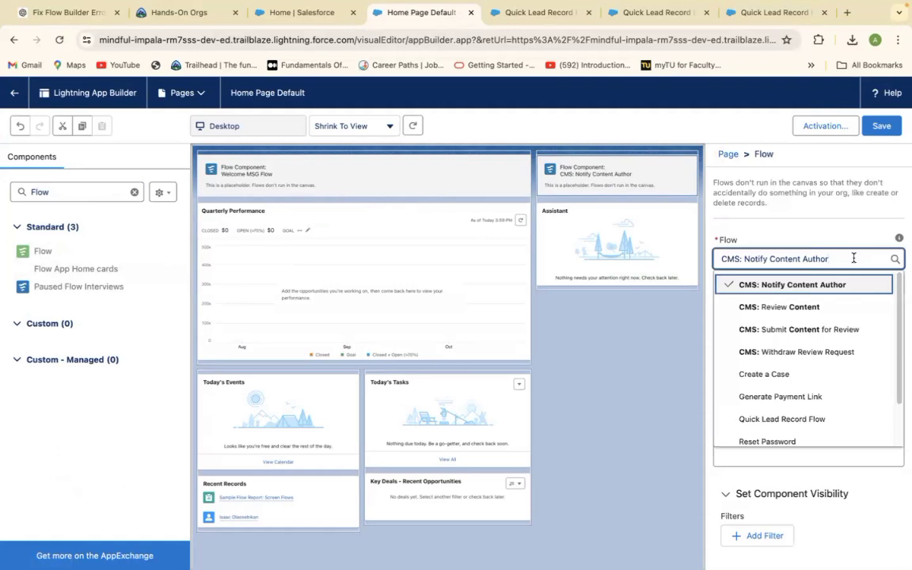
click(811, 419)
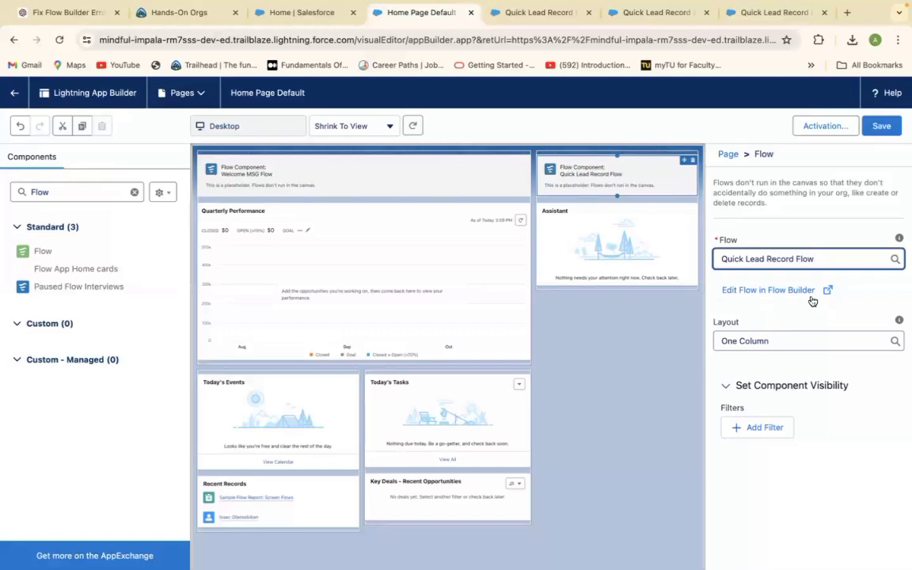
click(877, 127)
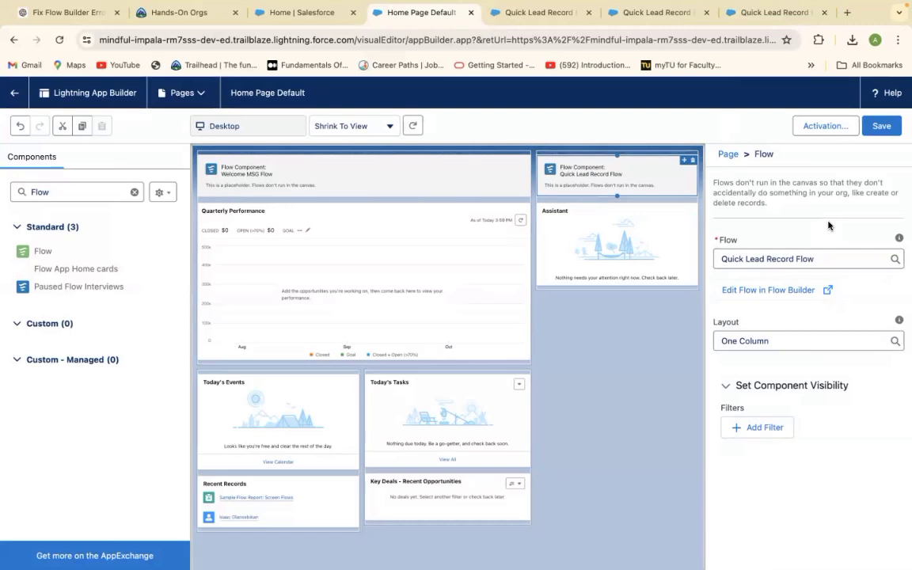
click(884, 127)
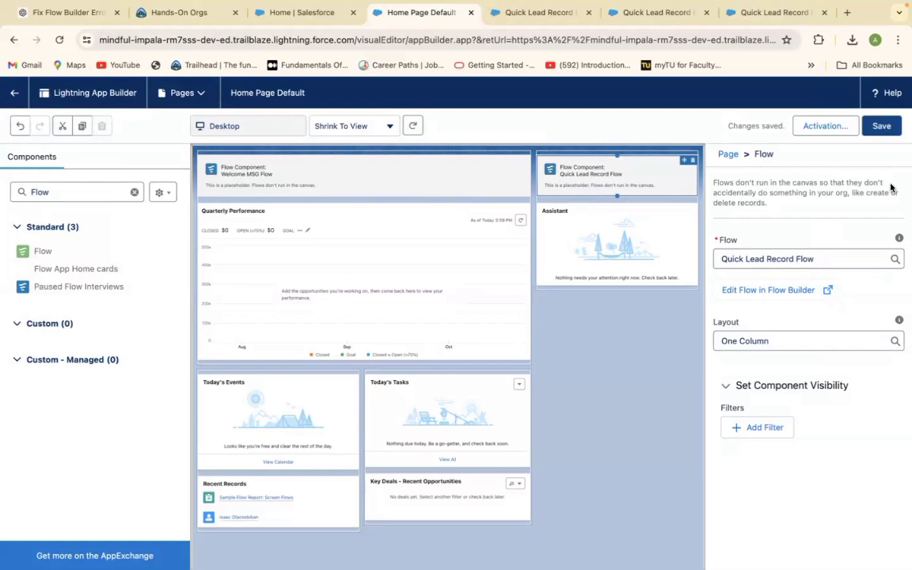
Step: Return to the Service home page and try to submit the quick lead form with all fields empty
click(12, 98)
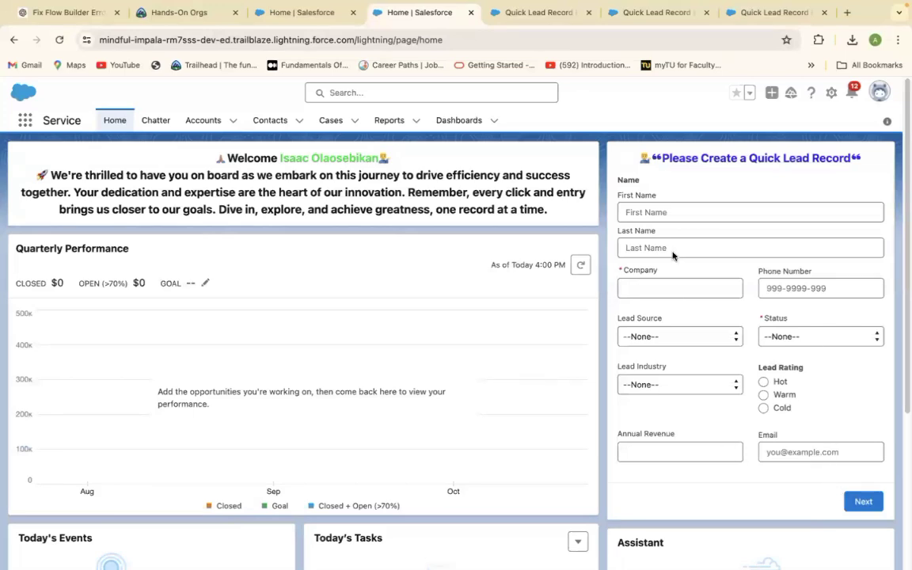
click(862, 498)
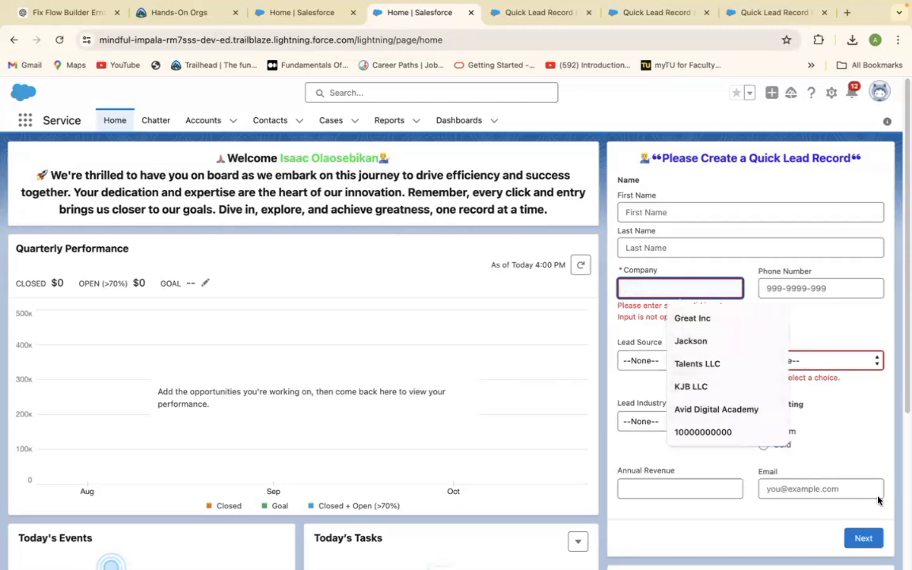
click(858, 431)
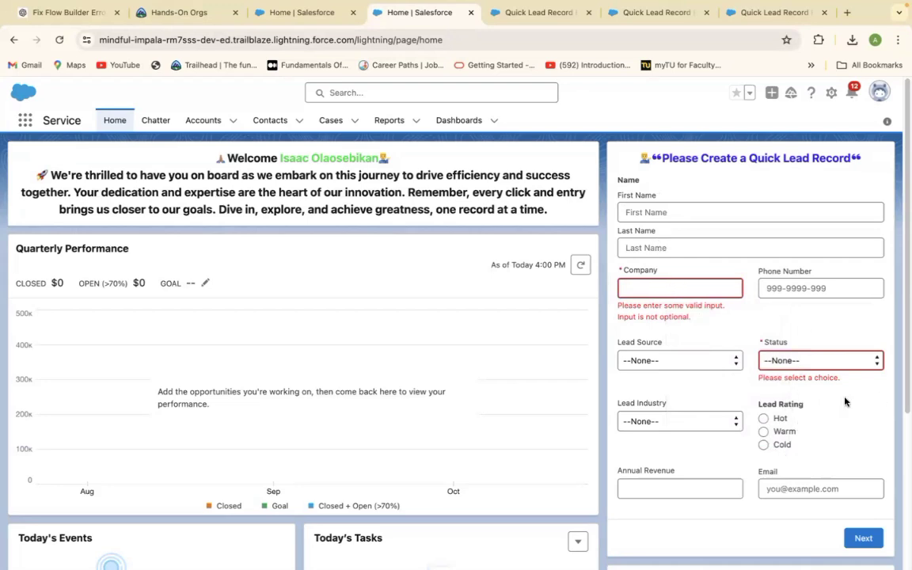
Step: Enter the lead's first and last name in the quick lead form and set Company to Rich LLC
click(649, 211)
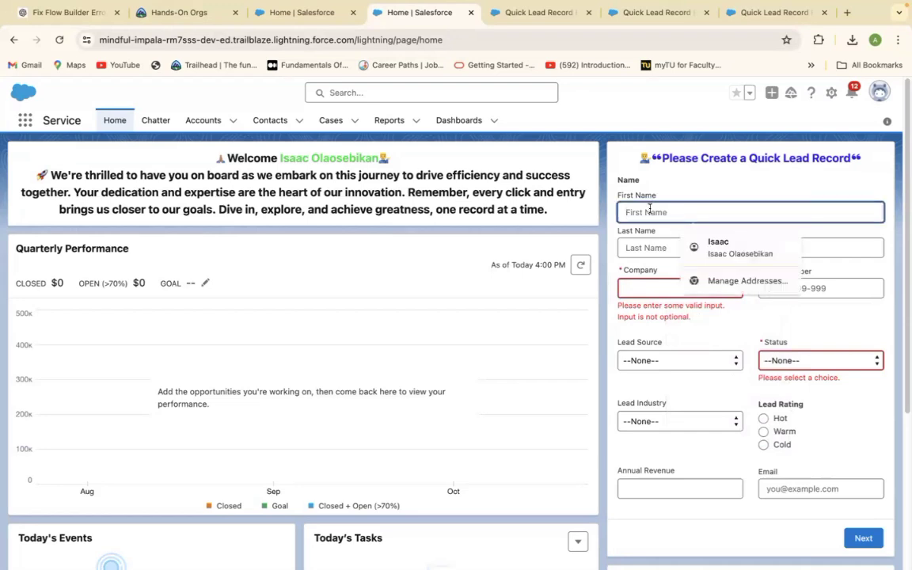
text(BJ)
key(BackSpace)
key(BackSpace)
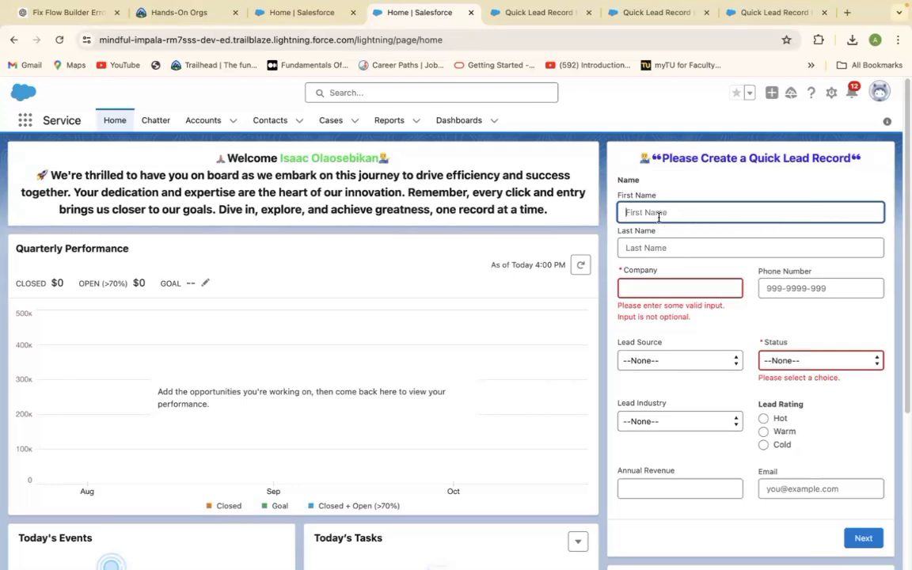
text(Jack)
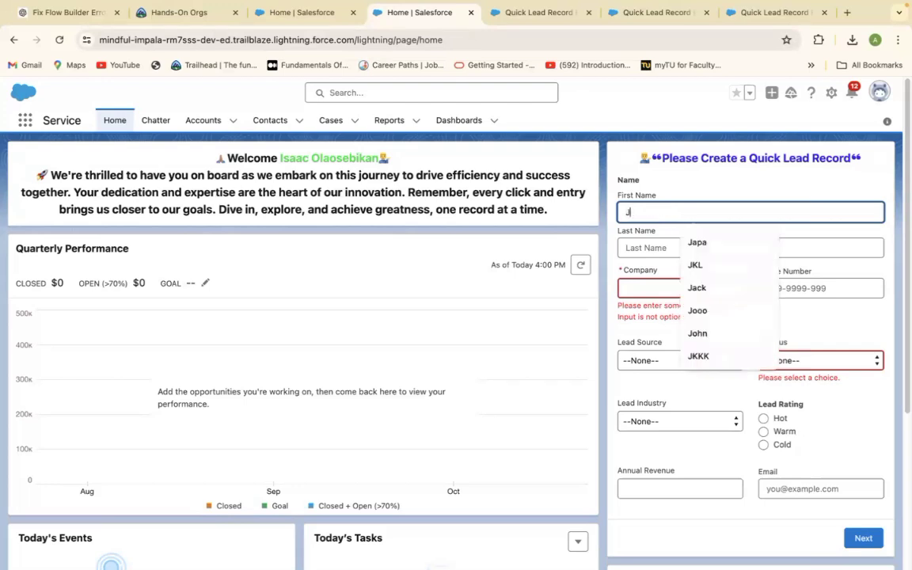
click(649, 249)
text(Rich)
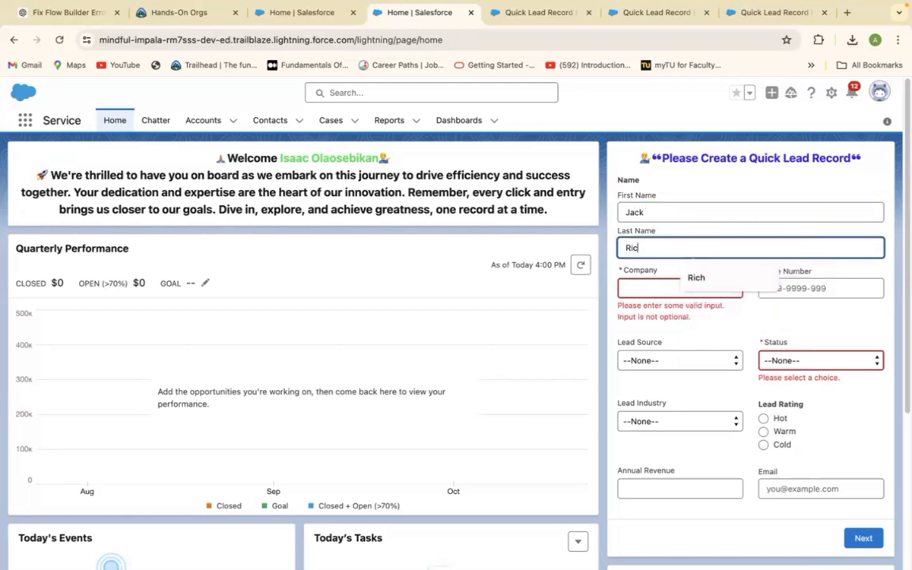
click(681, 294)
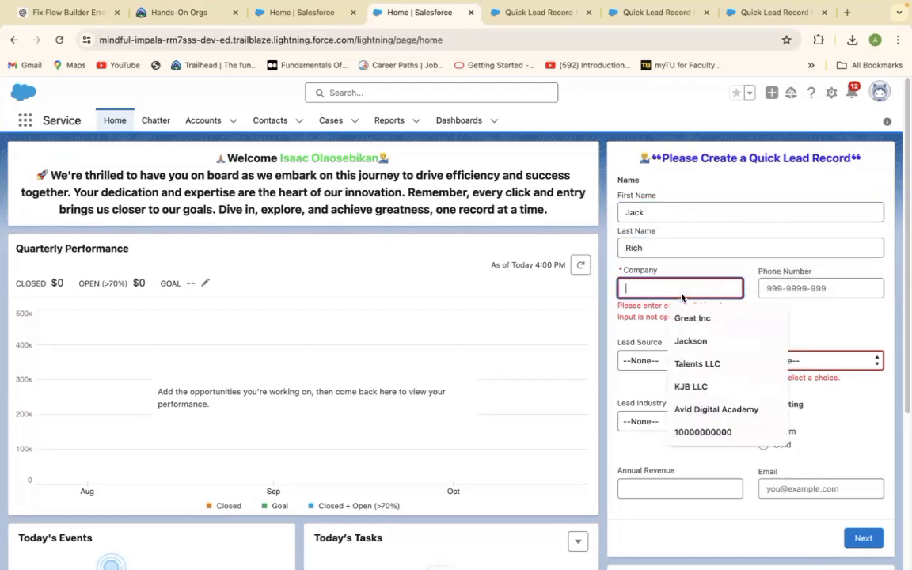
text(R)
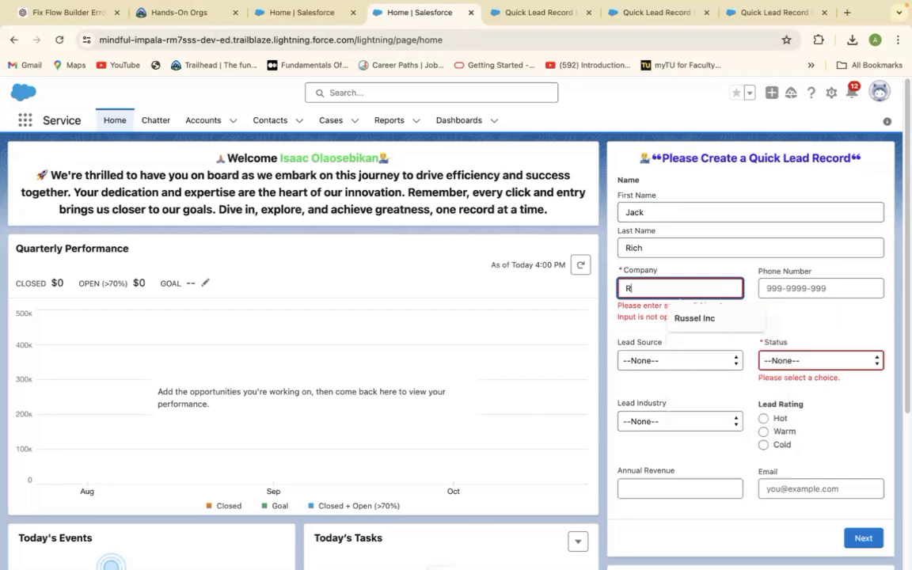
text(ich)
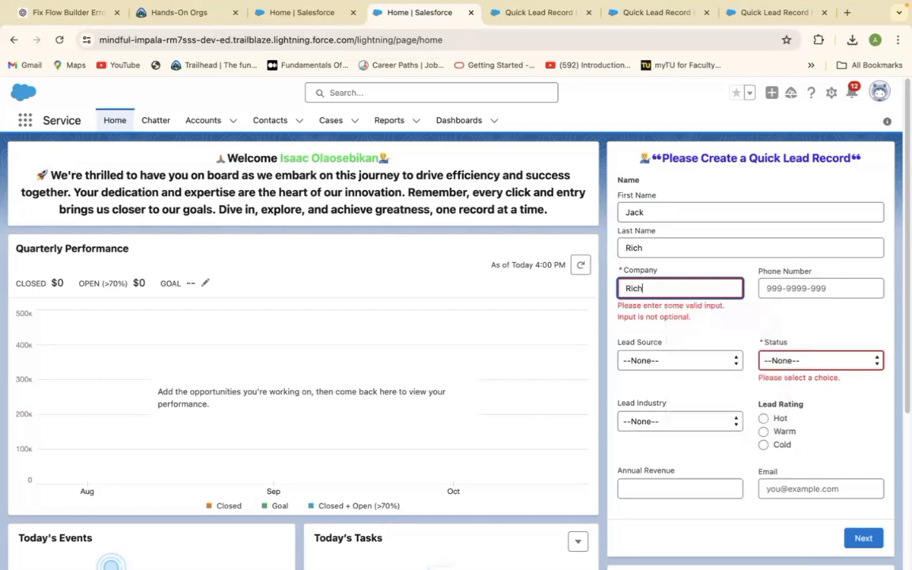
text( LLC)
Step: Set the Lead Source to Web, the Status to Working - Contacted and the Lead Rating to Hot
click(655, 363)
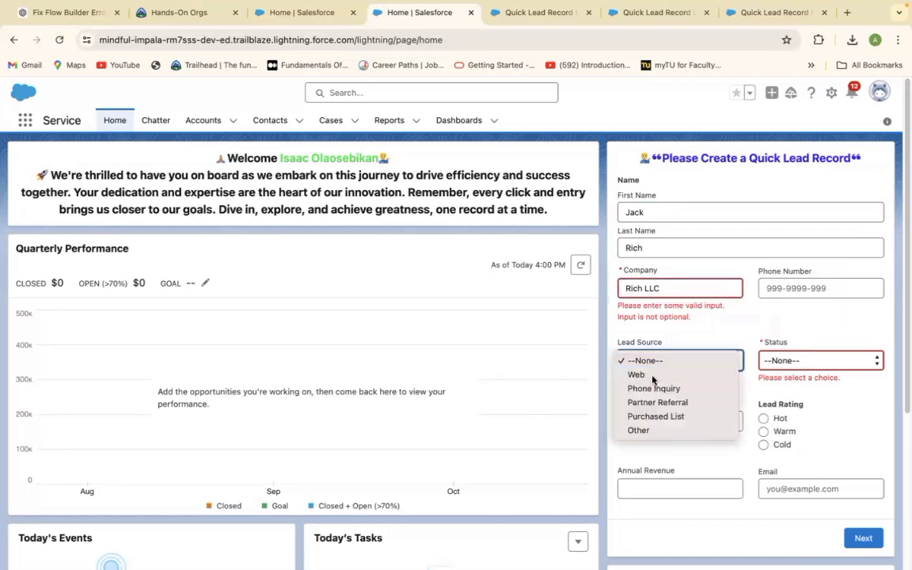
click(652, 376)
click(859, 364)
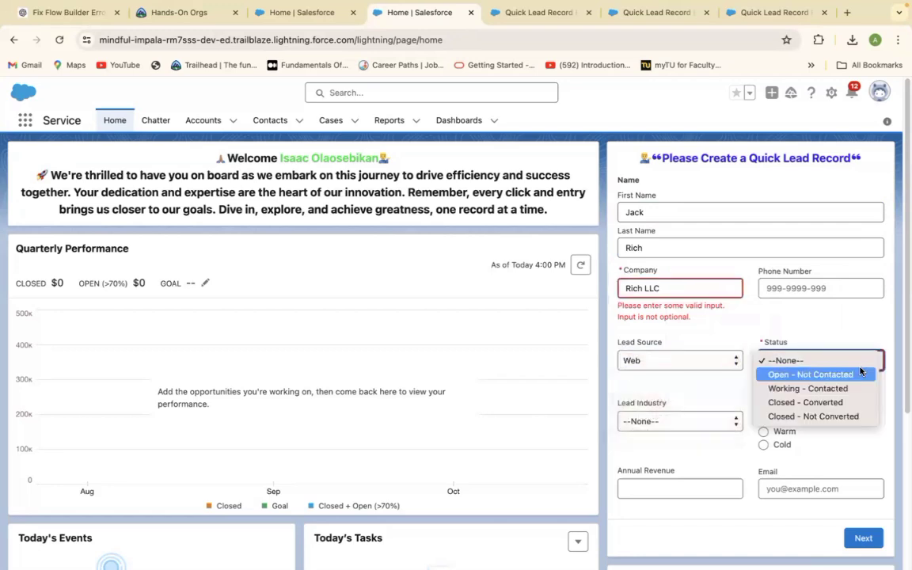
click(807, 388)
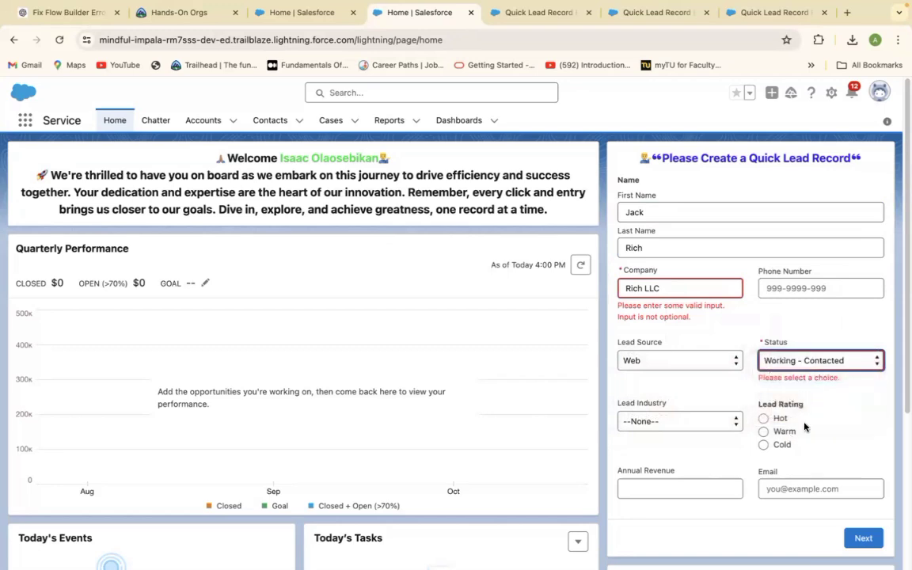
click(764, 419)
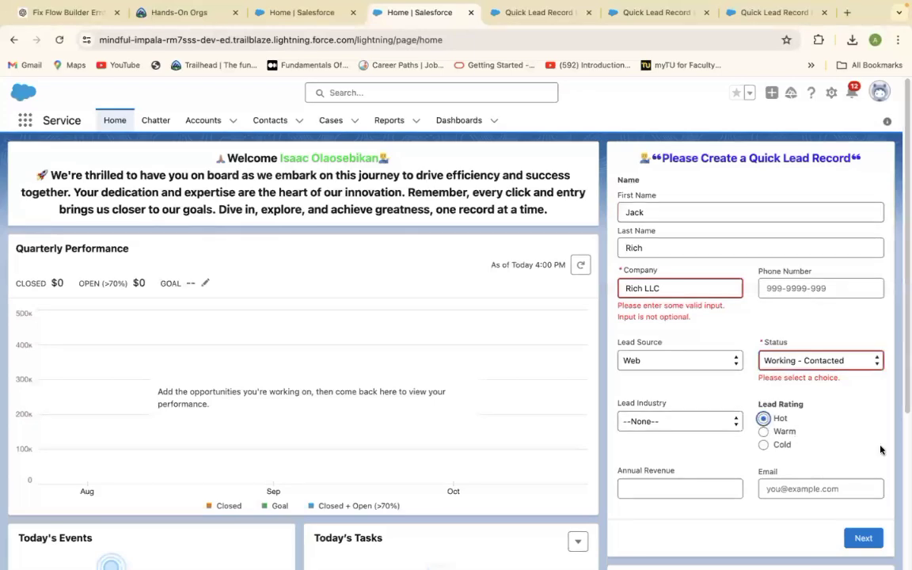
Step: Set Annual Revenue to 700000 and Lead Industry to Agriculture, and submit the quick lead form
click(677, 488)
text(700000)
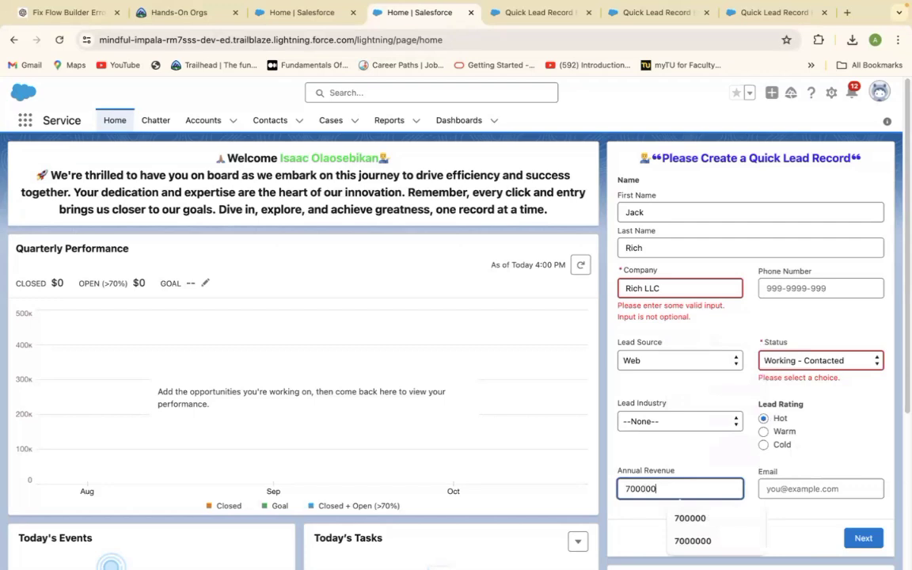
click(709, 421)
click(670, 437)
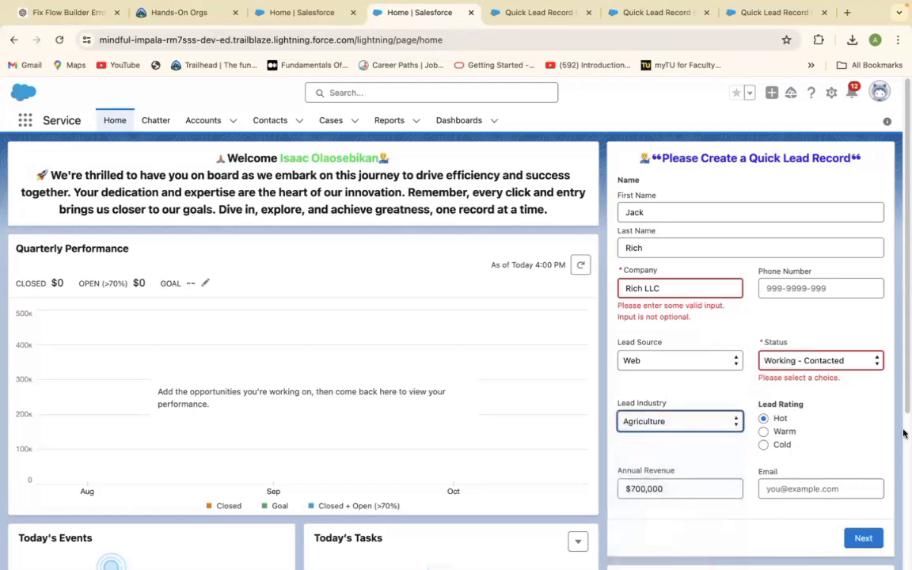
click(864, 538)
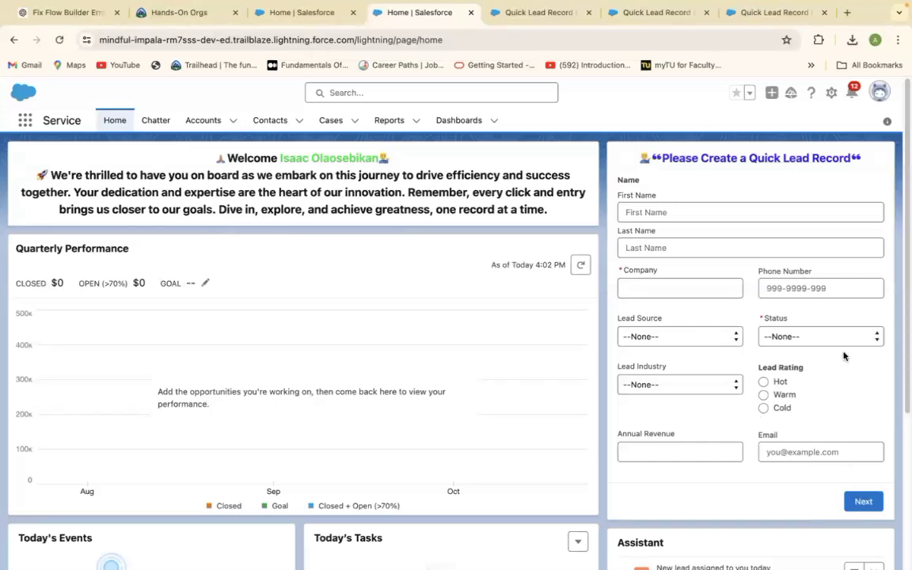
Step: Go back to Flow Builder and save the Quick Lead Record Flow as a new version
click(669, 12)
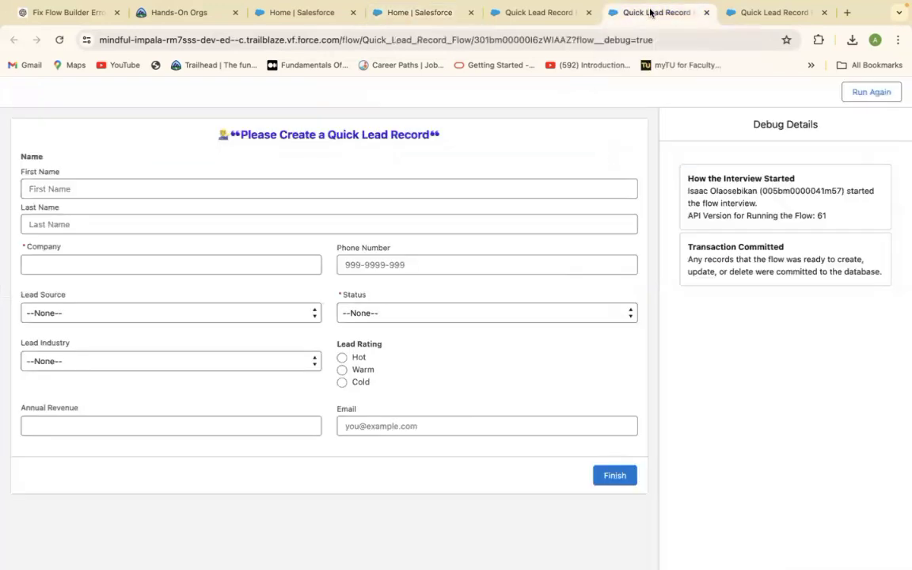
click(574, 12)
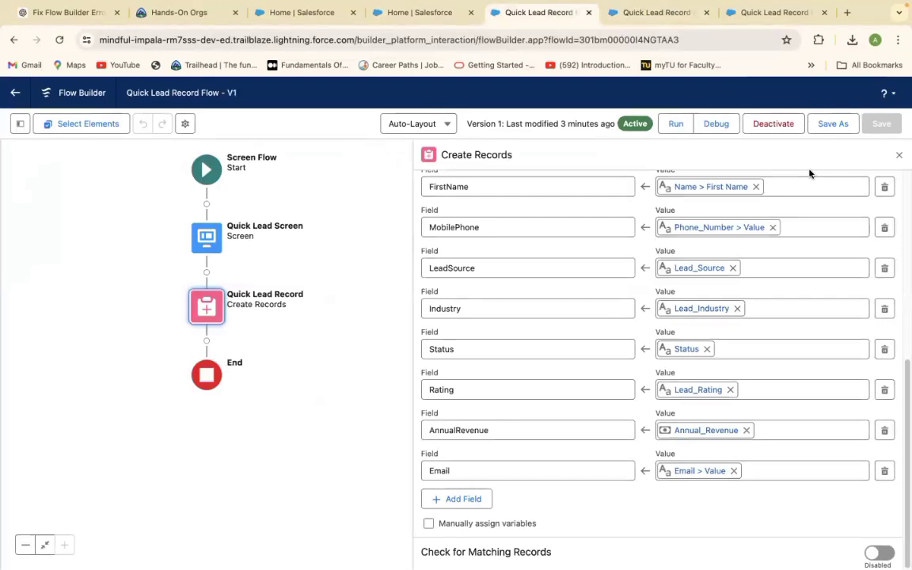
click(834, 124)
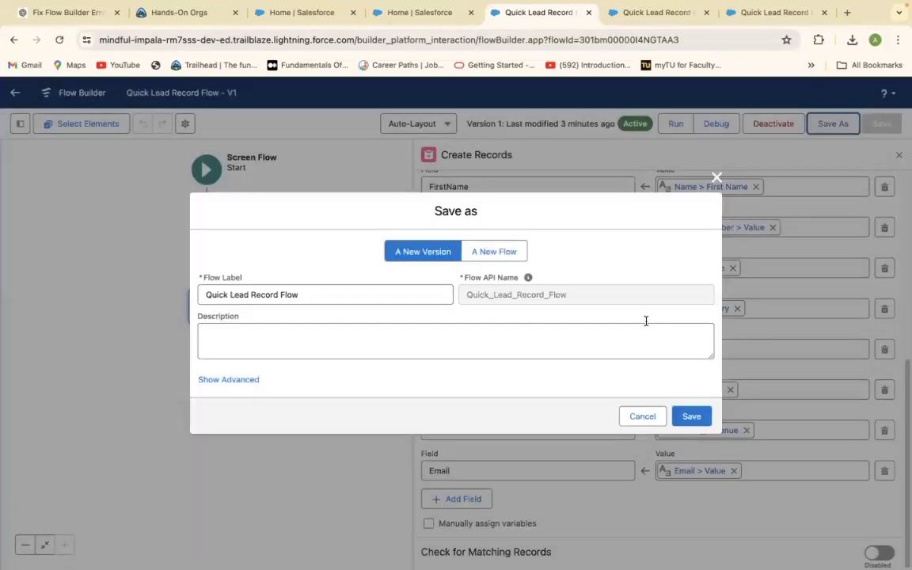
click(691, 416)
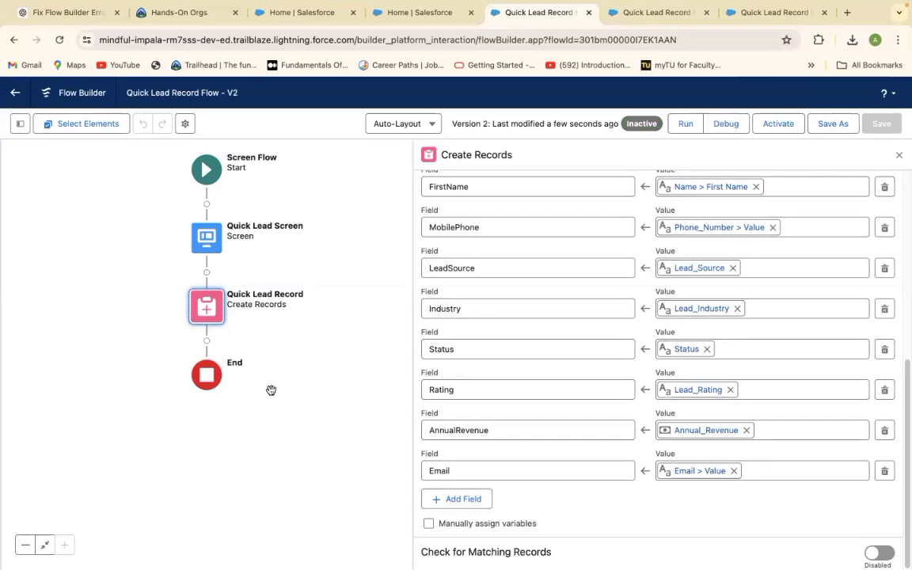
Step: Add a Screen element after the Quick Lead Record element and try to place a Display Text component on it
click(206, 341)
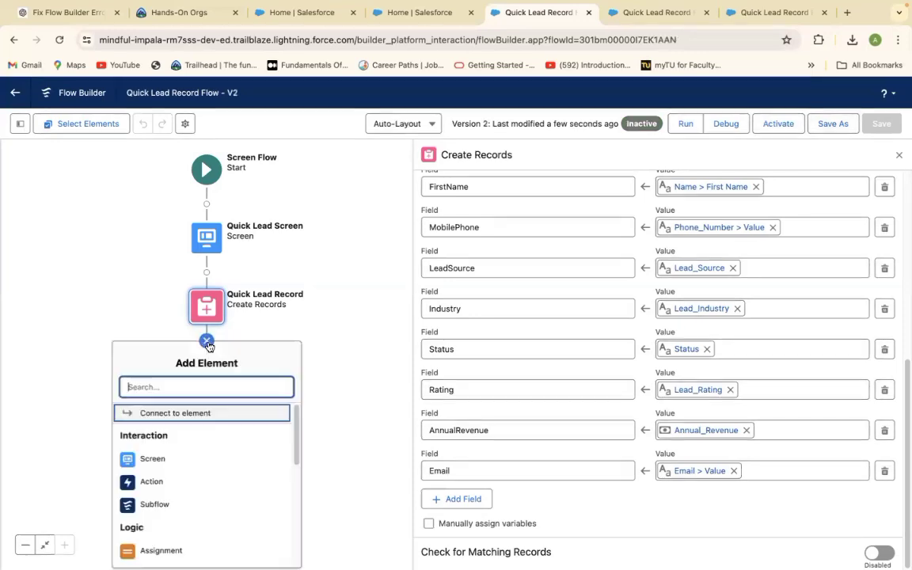
click(176, 453)
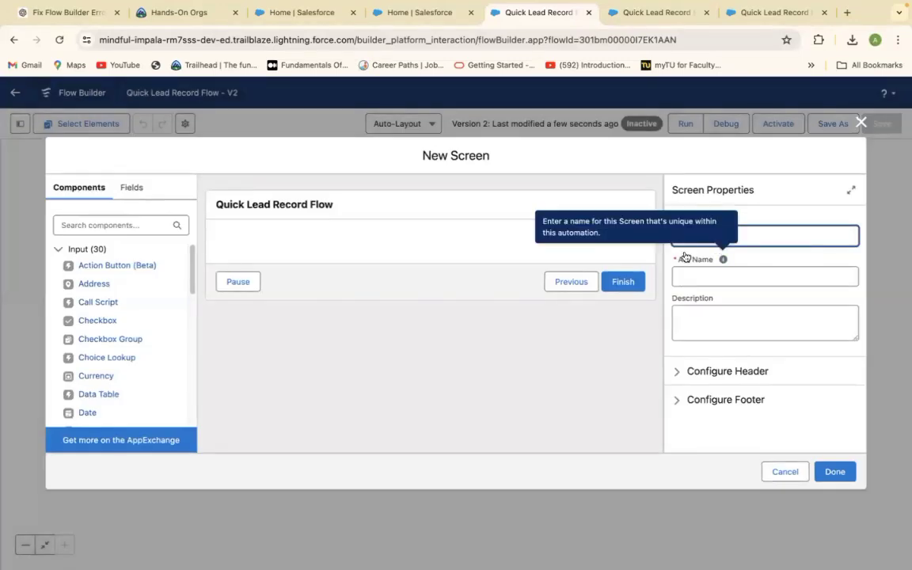
click(120, 227)
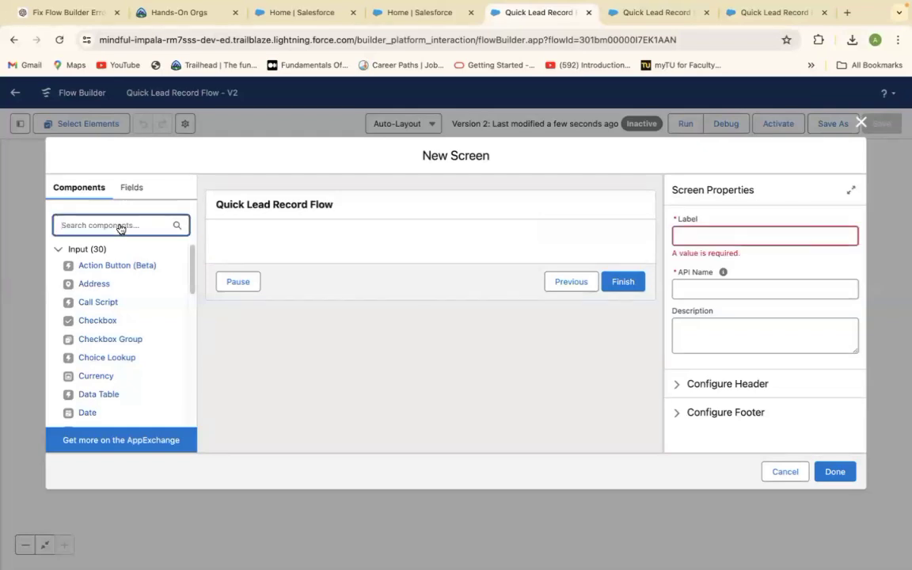
text(Dis)
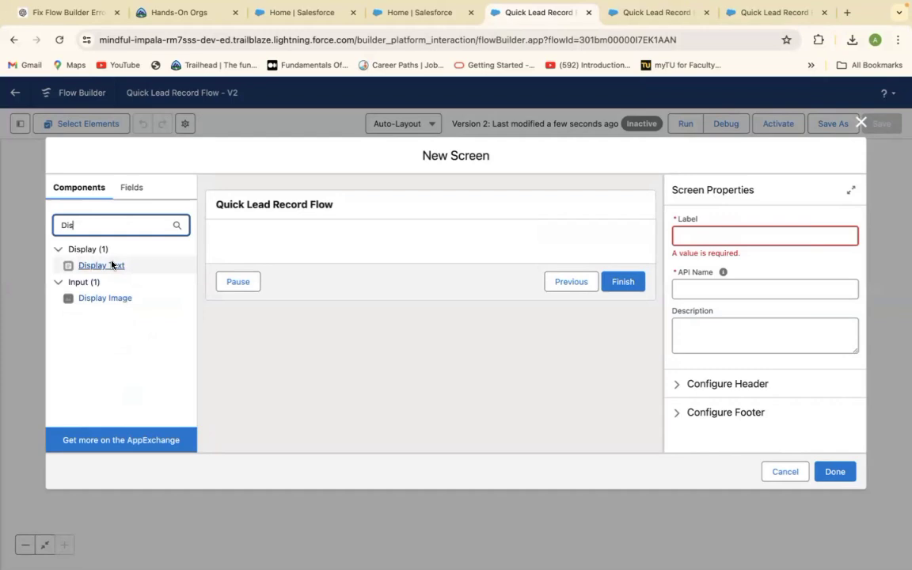
drag(116, 264, 357, 228)
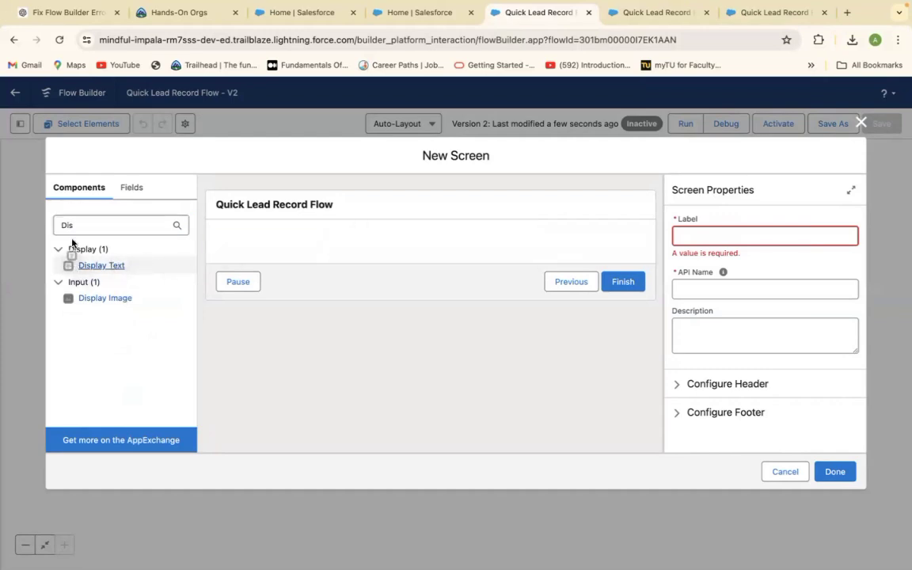
Step: Set the new screen's label and API name to SuccesMSGScreen
click(695, 237)
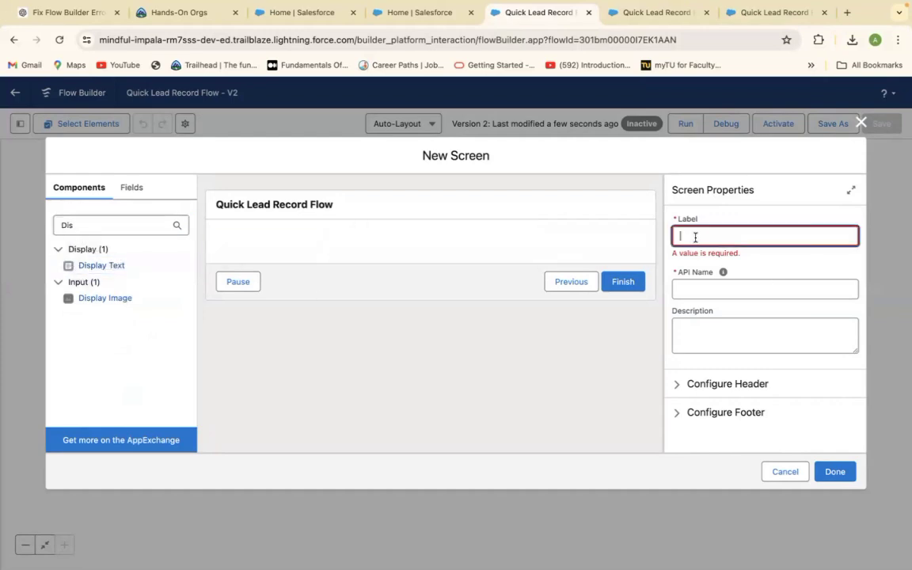
text(SUccess)
key(BackSpace)
key(BackSpace)
key(BackSpace)
key(BackSpace)
key(BackSpace)
text(s)
text(ccess)
text( S)
text(cr)
key(BackSpace)
key(BackSpace)
key(BackSpace)
text(Me)
text(G)
key(BackSpace)
key(BackSpace)
text(SG)
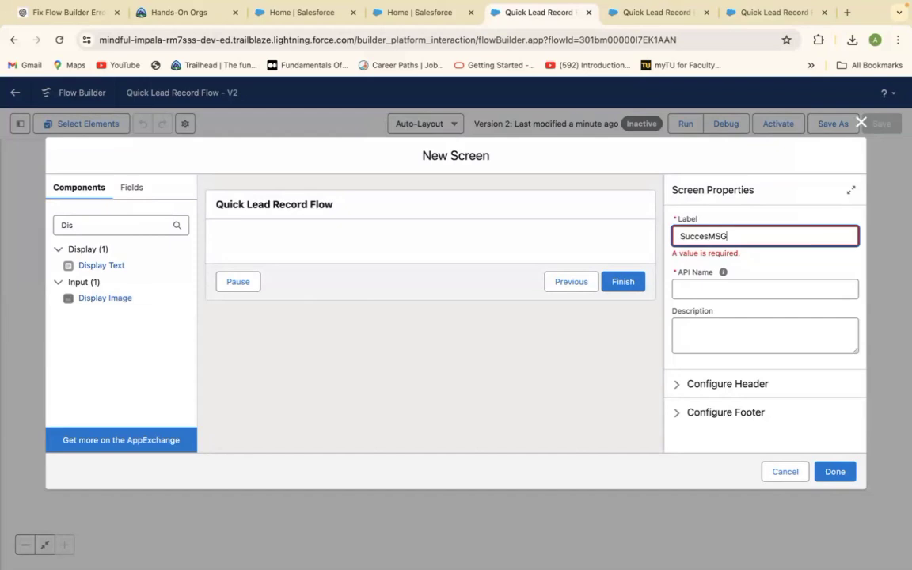
text(Scx)
text(ee)
text(n)
click(700, 288)
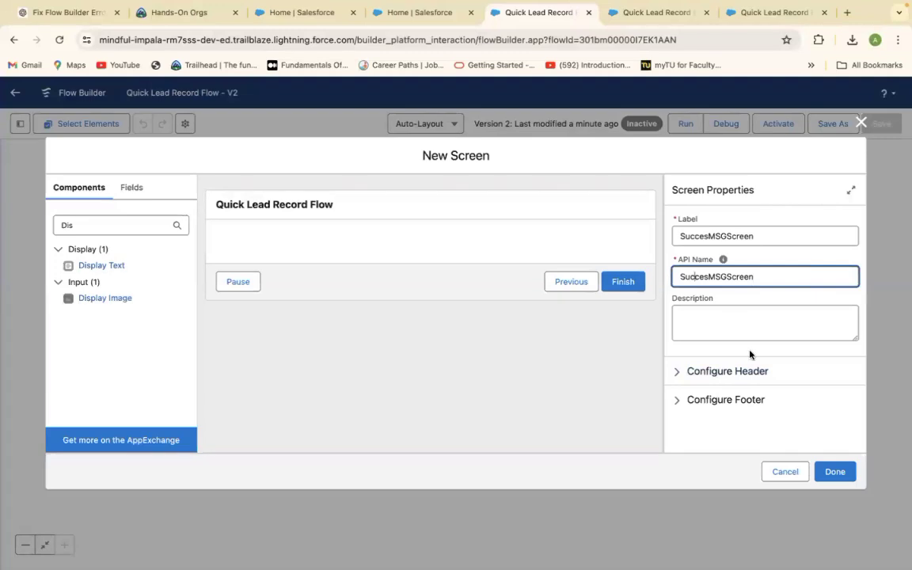
Step: Hide the new screen's header and the Previous and Pause buttons in its footer
click(728, 372)
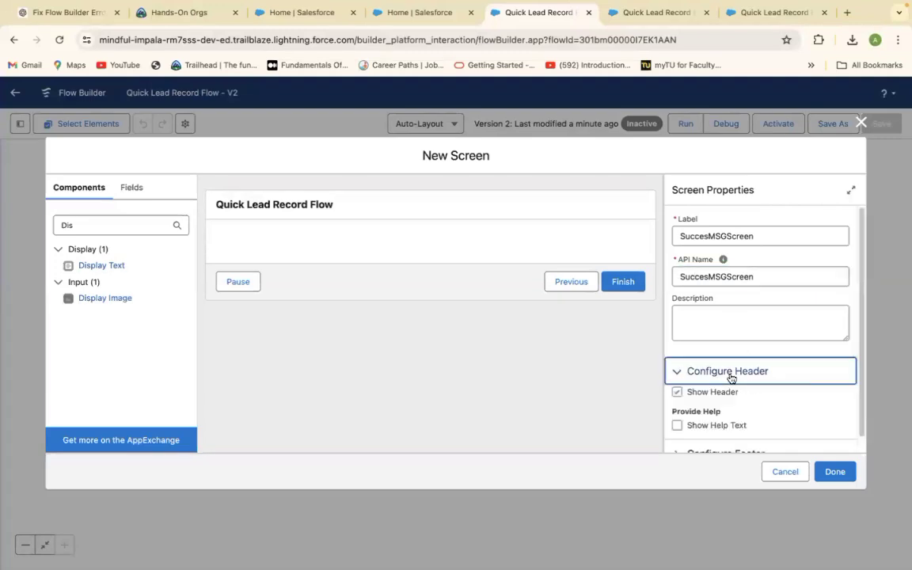
click(678, 392)
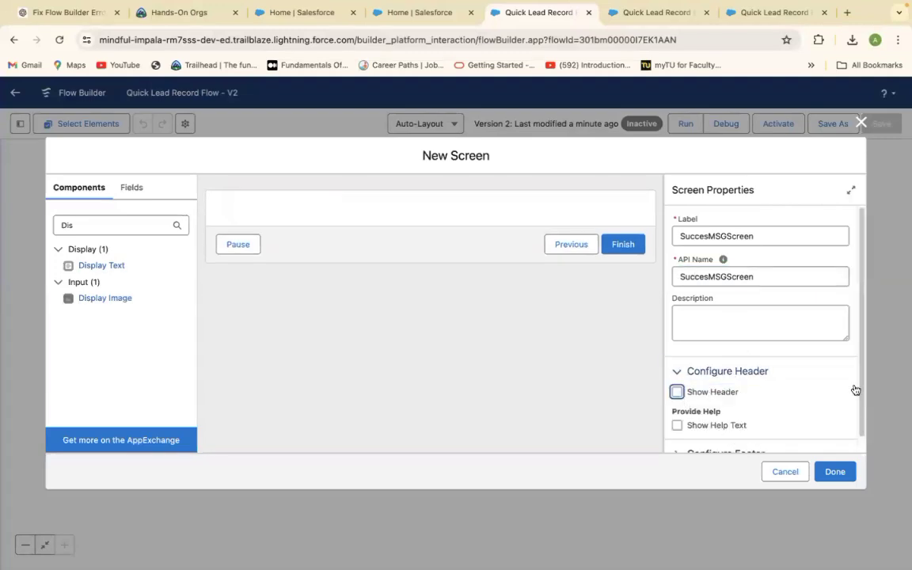
scroll(857, 427, down, 1)
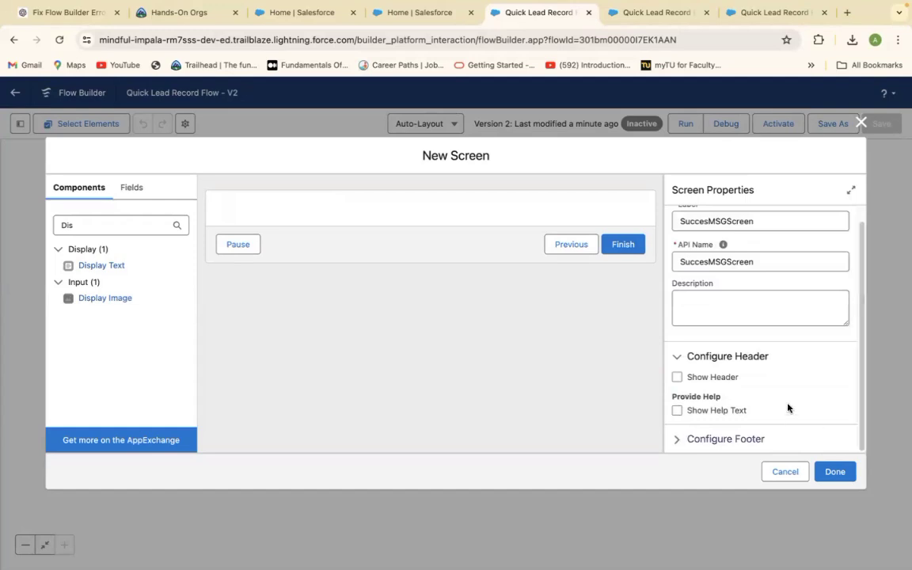
click(717, 440)
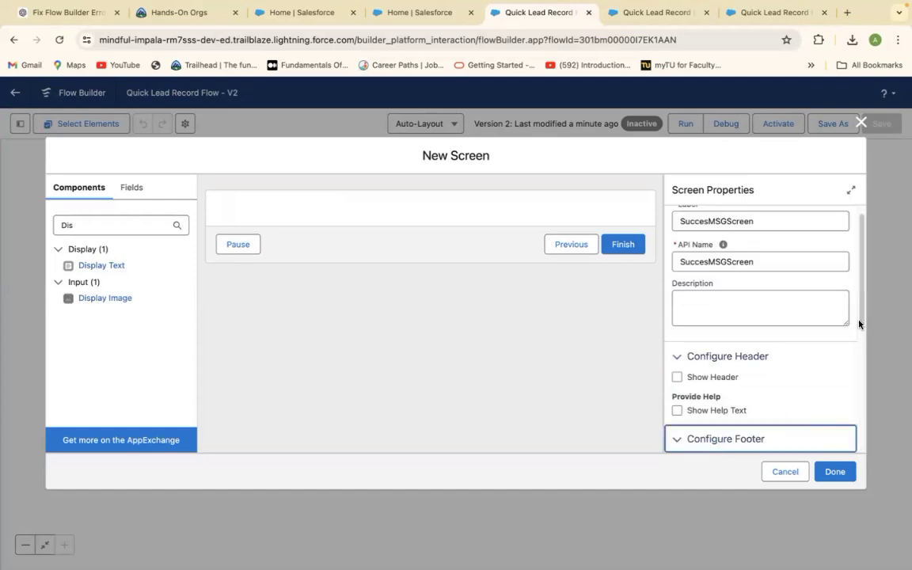
drag(858, 320, 861, 440)
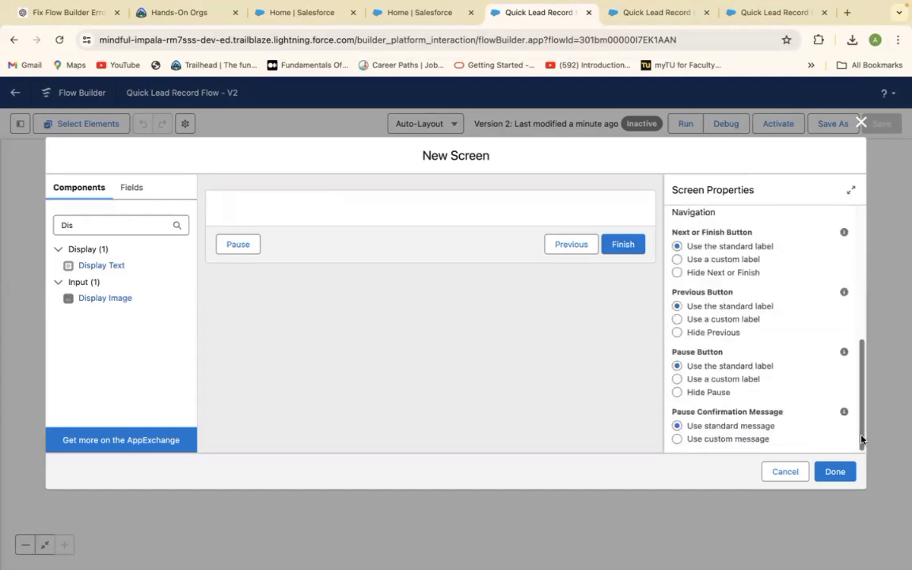
click(677, 332)
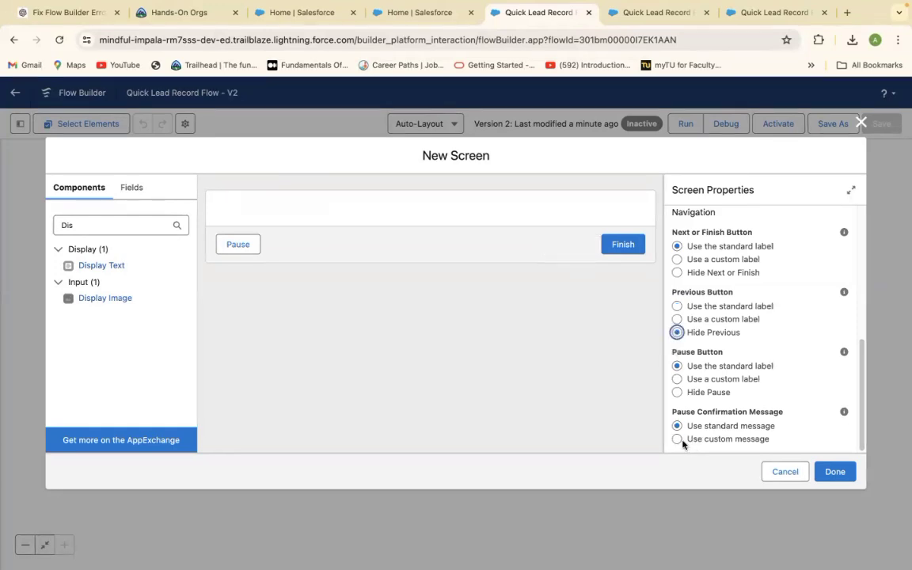
click(676, 392)
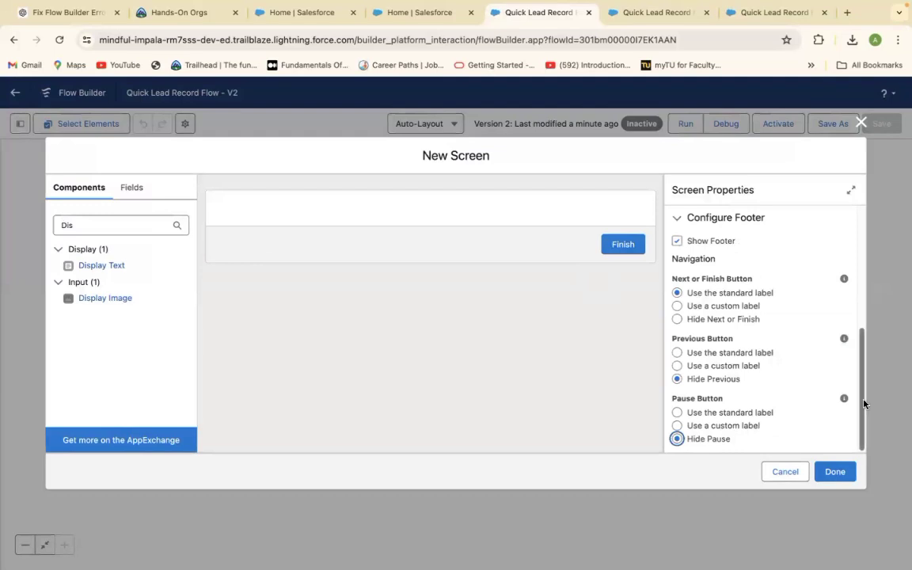
scroll(808, 381, up, 1)
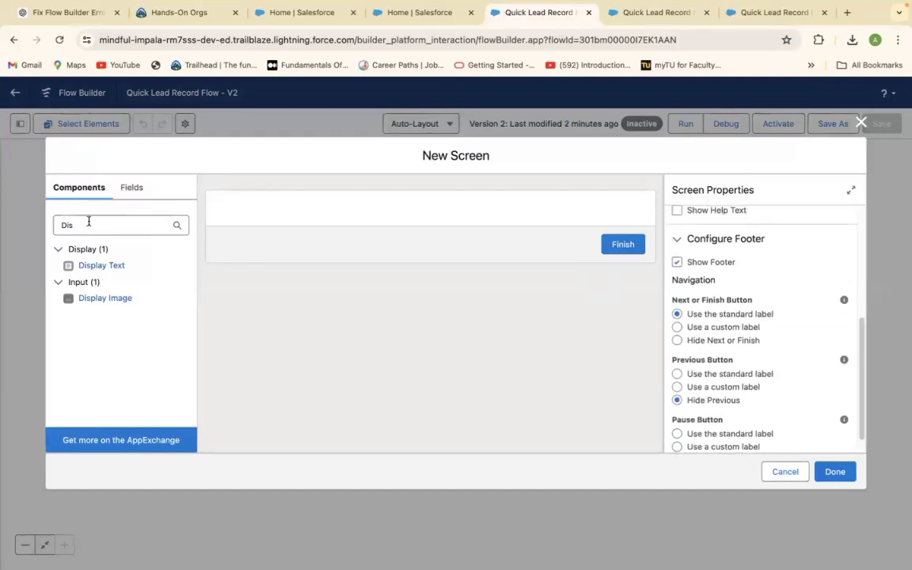
Step: Add a Display Text component to the new screen
drag(102, 265, 367, 200)
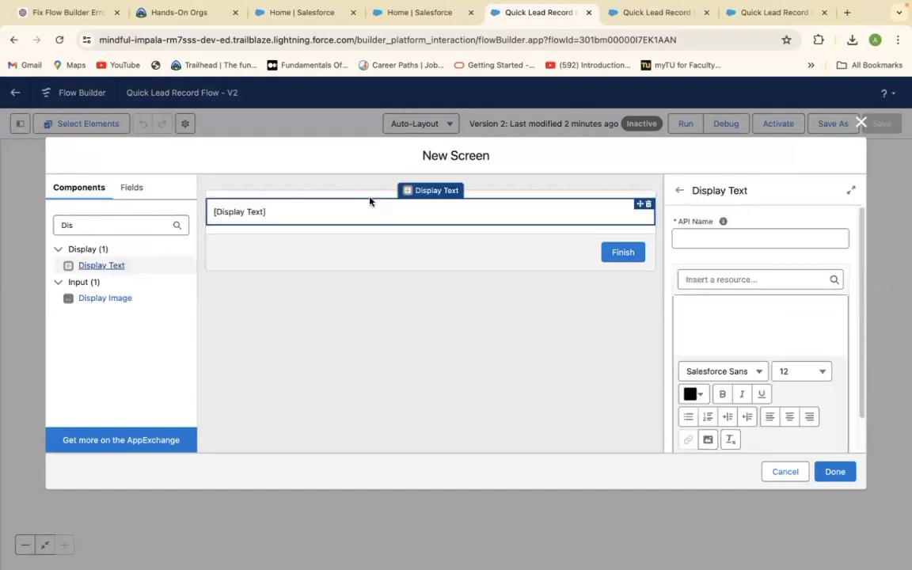
click(699, 235)
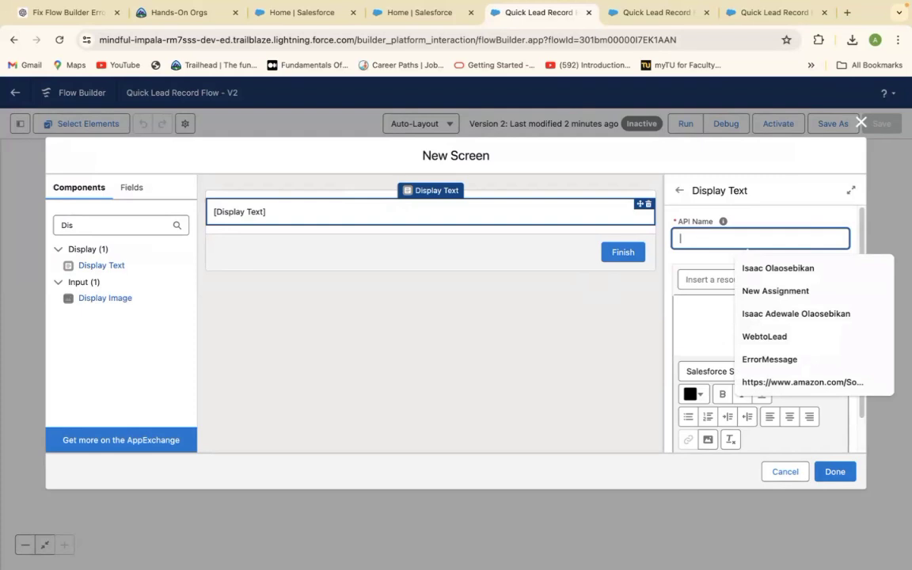
text(Quick)
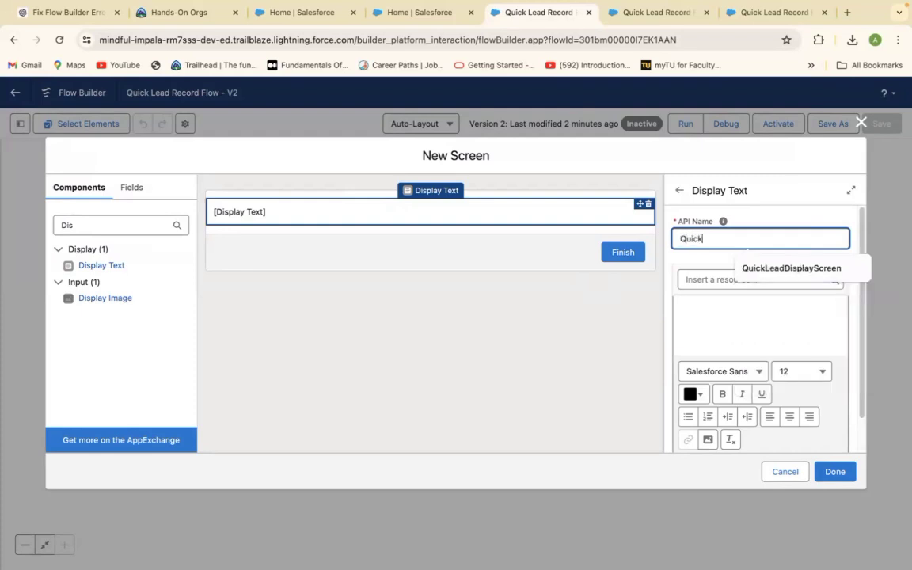
text(LeadDisplat)
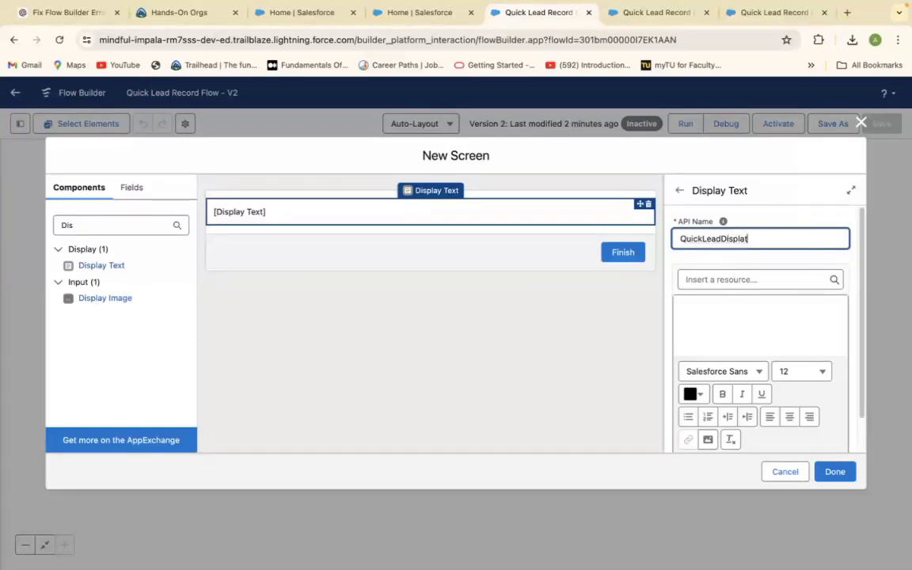
key(BackSpace)
text(y)
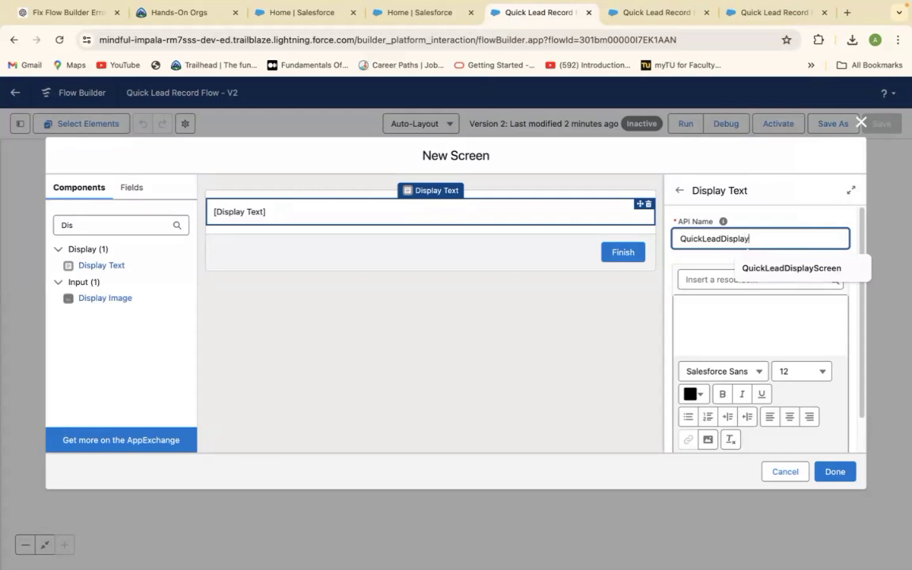
key(BackSpace)
key(BackSpace)
key(BackSpace)
key(BackSpace)
key(BackSpace)
key(BackSpace)
key(BackSpace)
key(BackSpace)
key(BackSpace)
key(BackSpace)
key(BackSpace)
key(BackSpace)
key(BackSpace)
key(BackSpace)
key(BackSpace)
key(BackSpace)
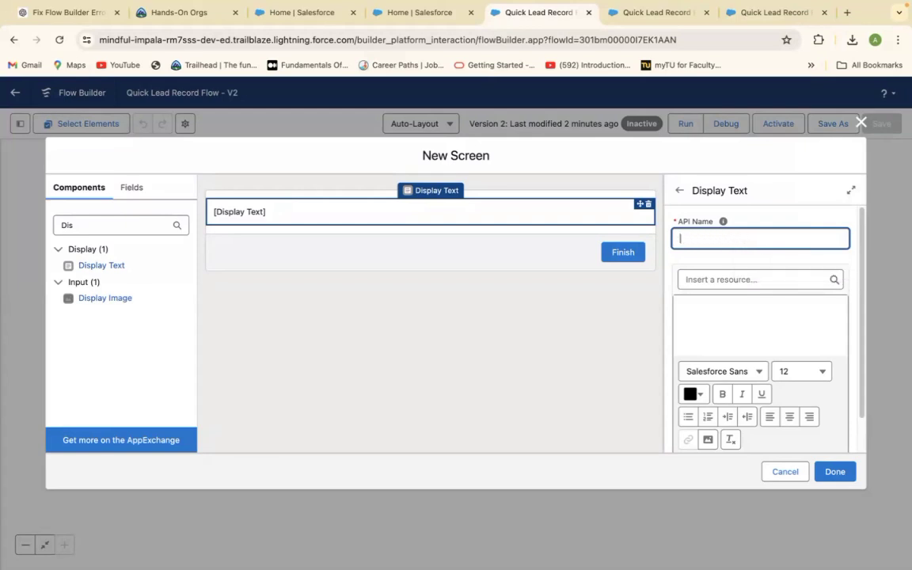
text(Q)
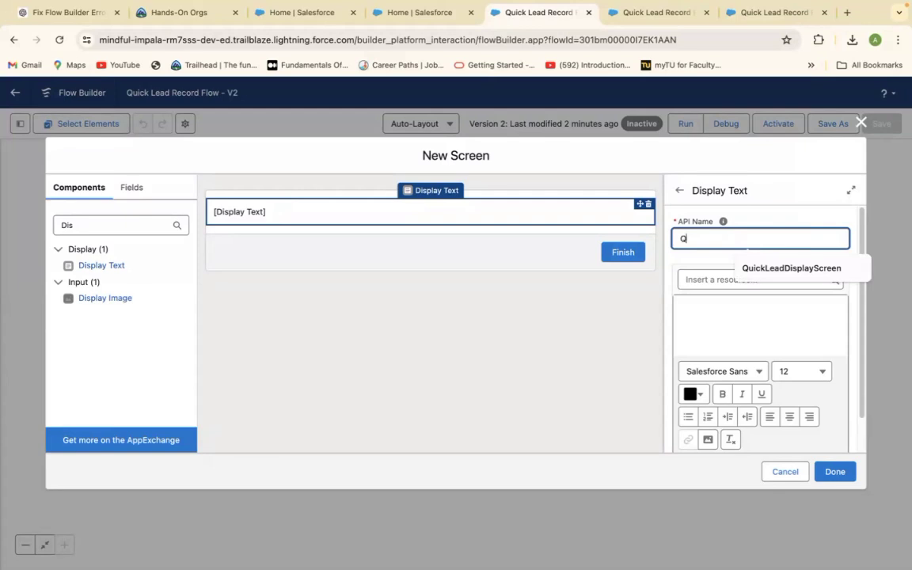
key(BackSpace)
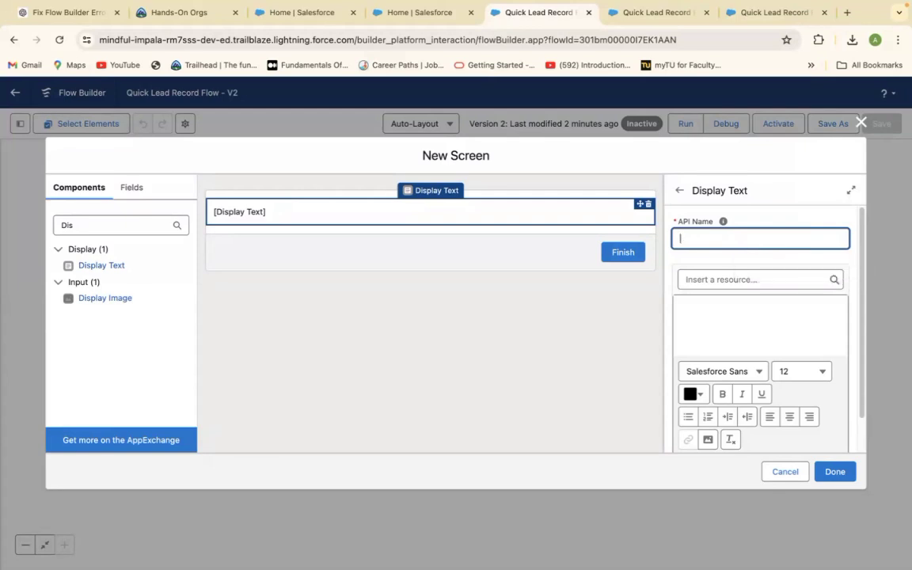
Step: Set the Display Text component's API name to SuccessMsgDisplay
text(Succ)
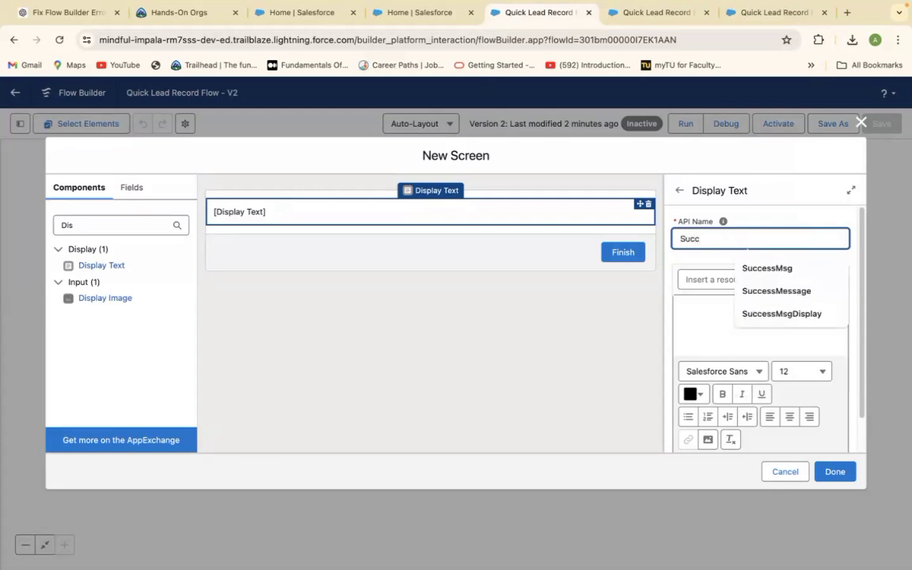
click(783, 267)
click(772, 313)
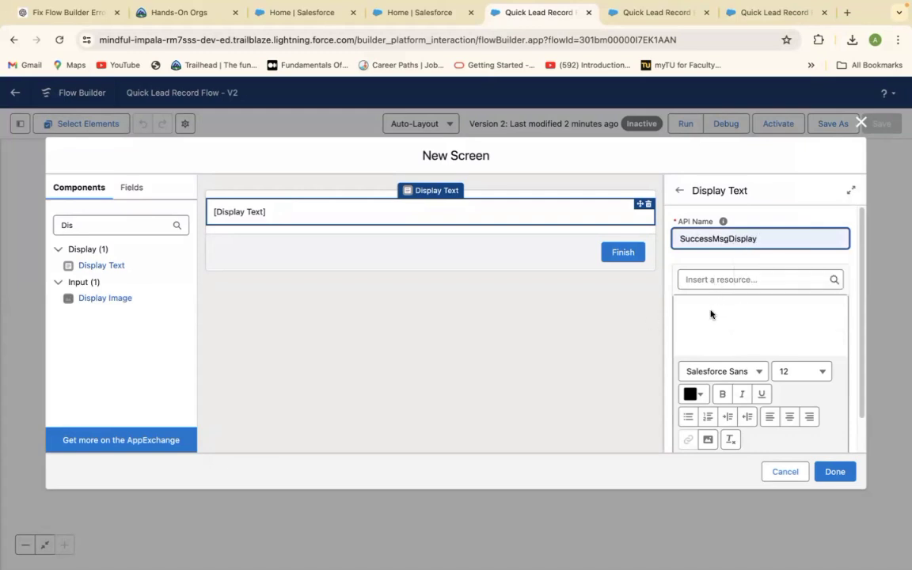
Step: Enter "Lead Record Created Sccessfully! Thanks" as the content of the Display Text component
click(705, 315)
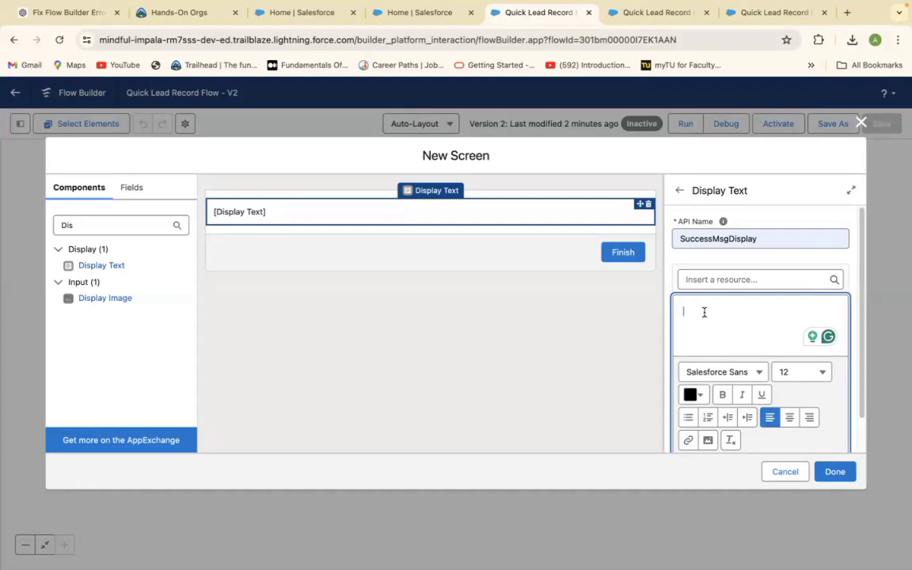
text(Lead REe)
key(BackSpace)
key(BackSpace)
text(e)
text(corsd)
key(BackSpace)
key(BackSpace)
key(BackSpace)
key(BackSpace)
key(BackSpace)
key(BackSpace)
text(ecord Created)
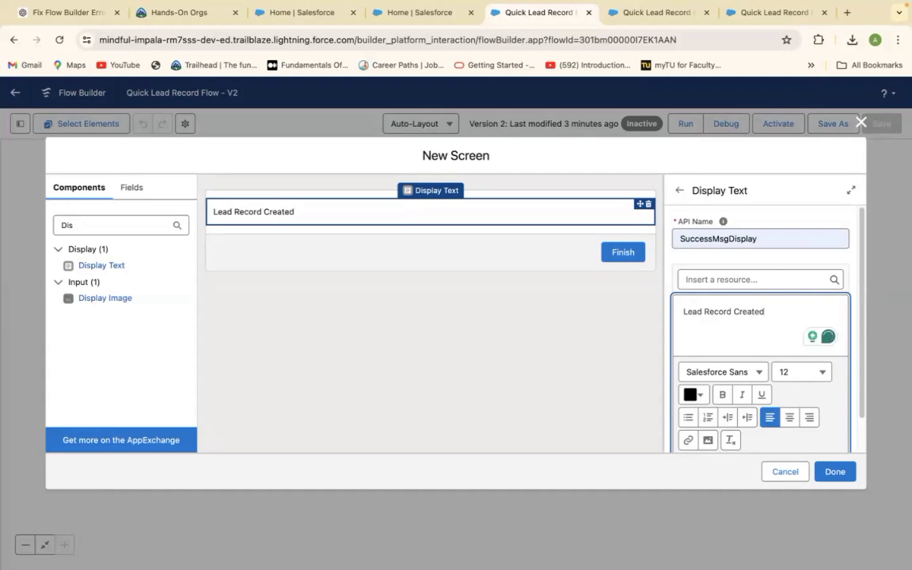
text( Sccessfully)
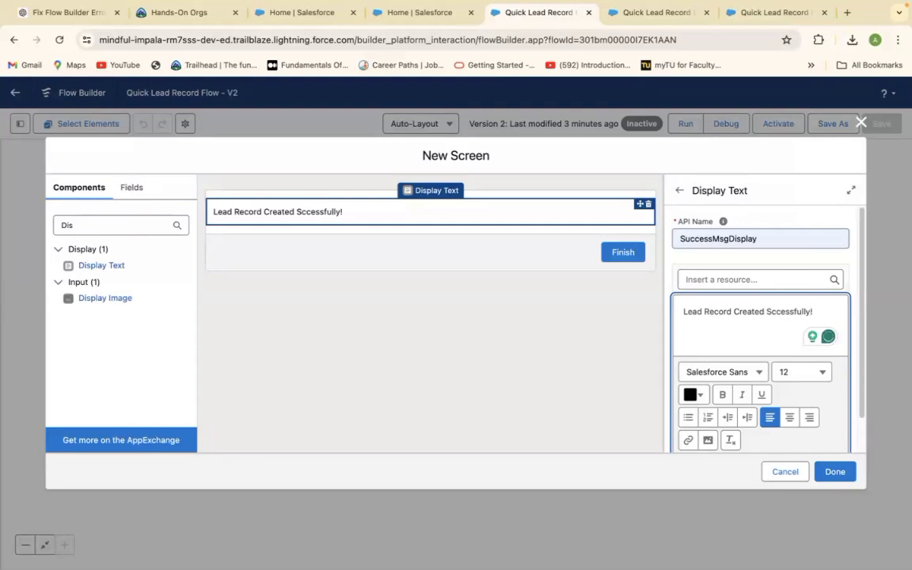
text(! Tha)
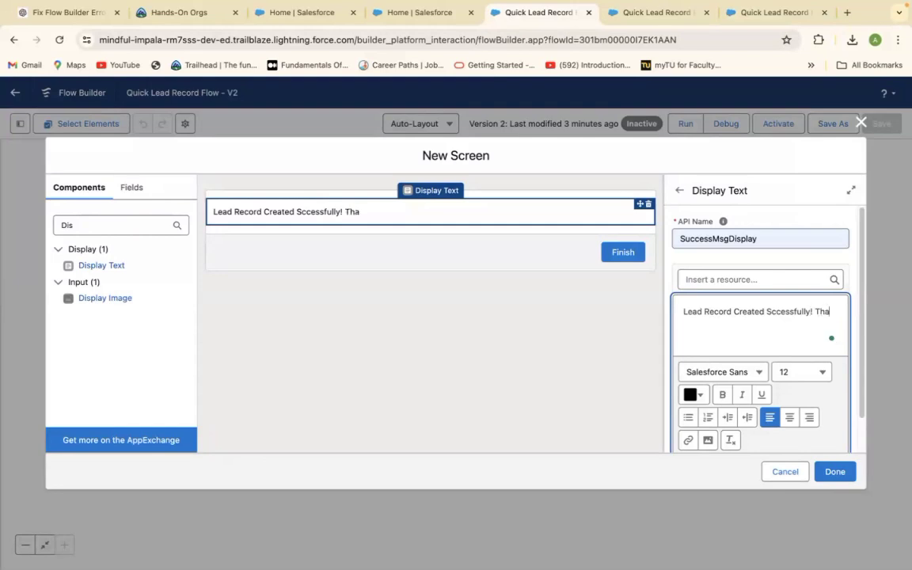
text(nks)
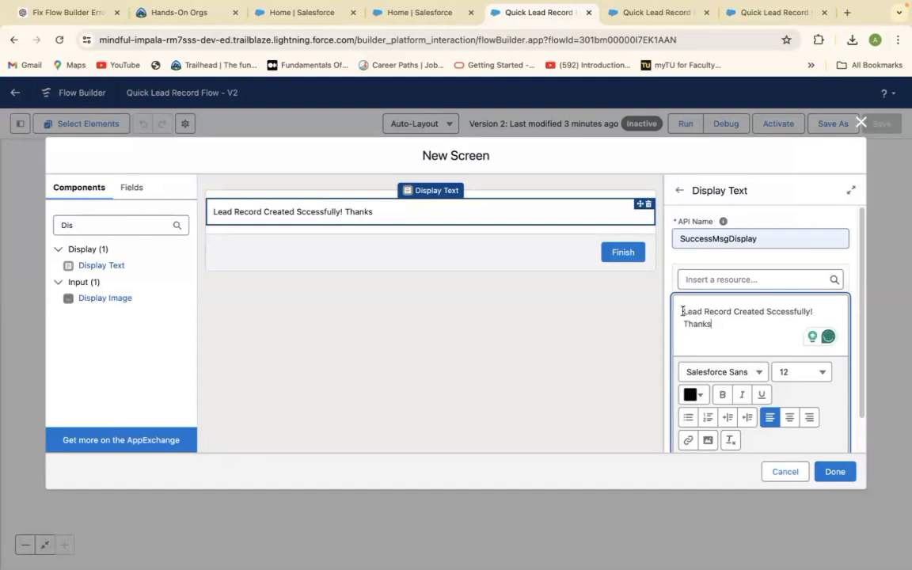
Step: Make the whole success message bold and set its font size to 16
triple_click(749, 318)
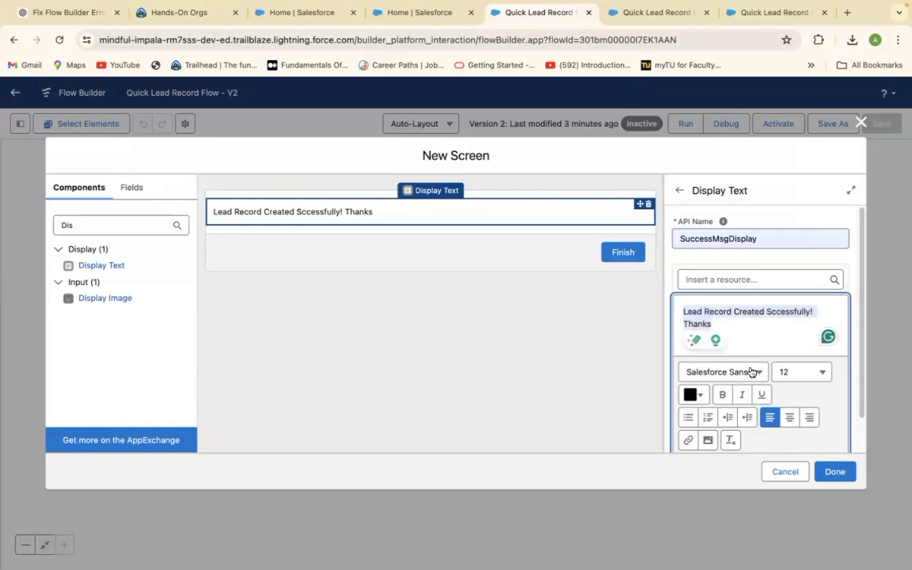
click(722, 394)
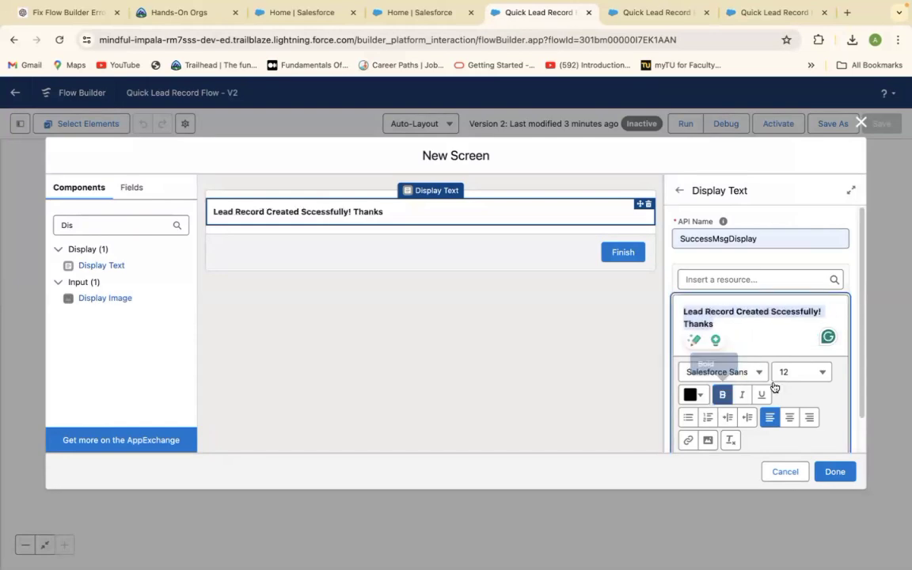
click(822, 372)
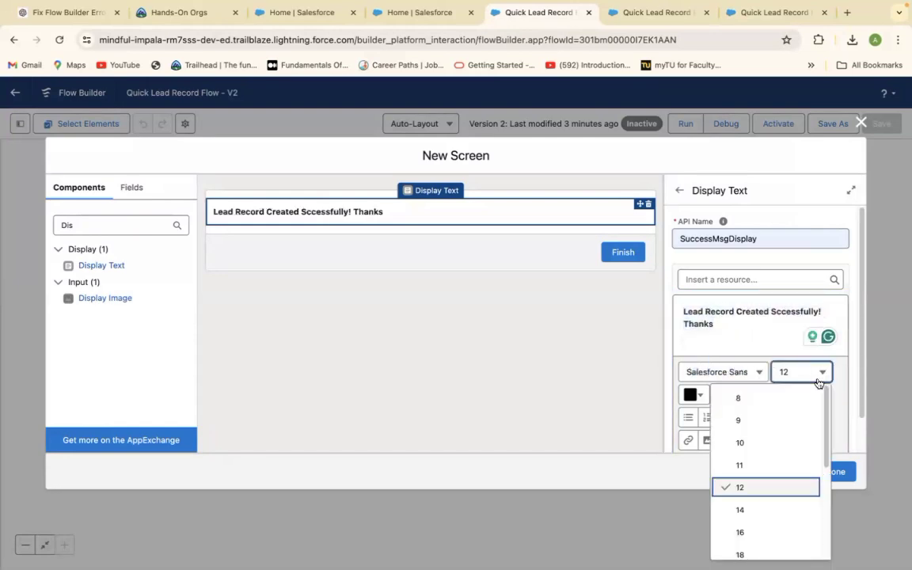
click(741, 533)
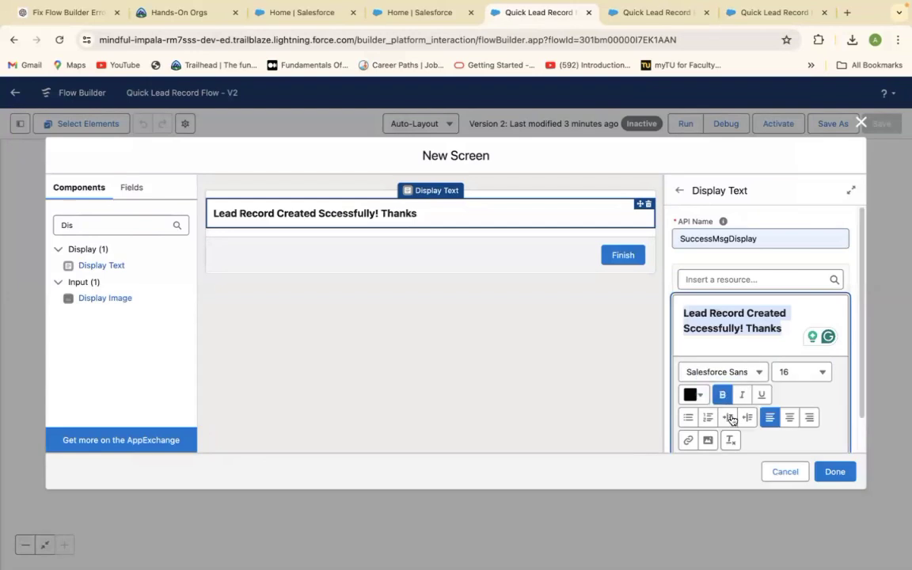
Step: Center the success message and set its text color to green #3AF710
click(792, 418)
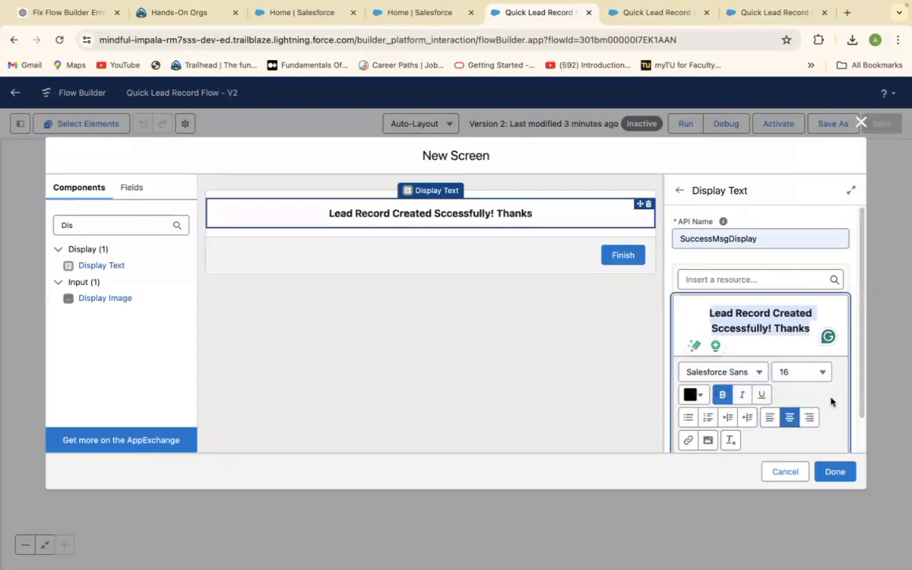
click(704, 396)
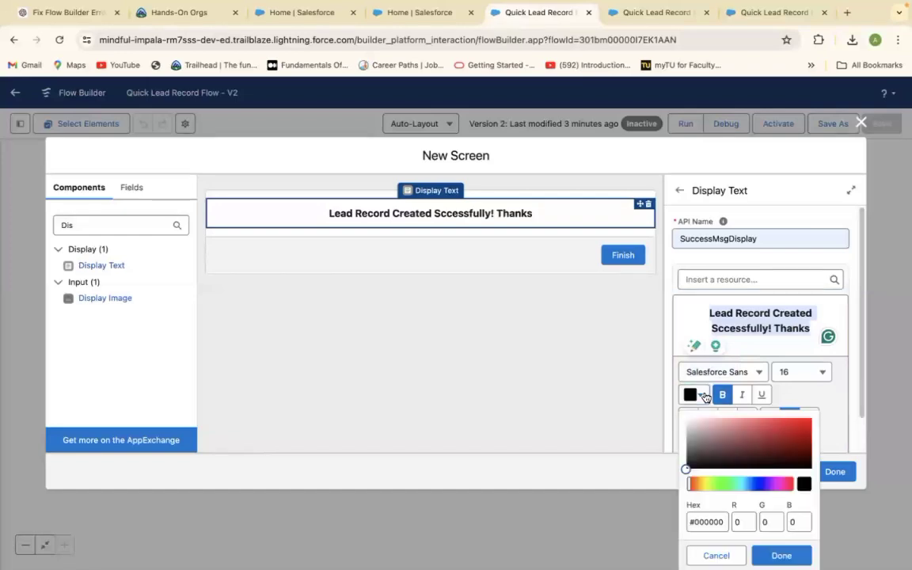
click(720, 484)
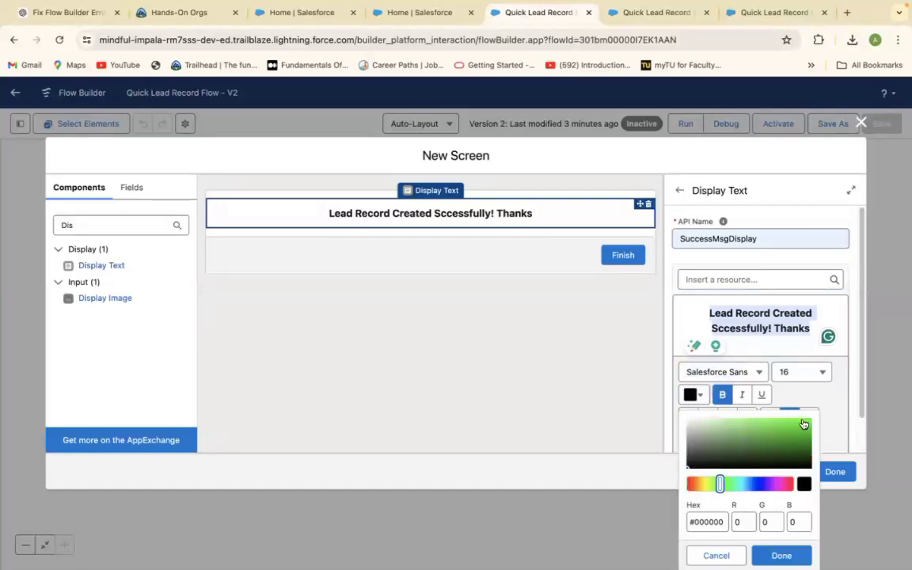
click(802, 425)
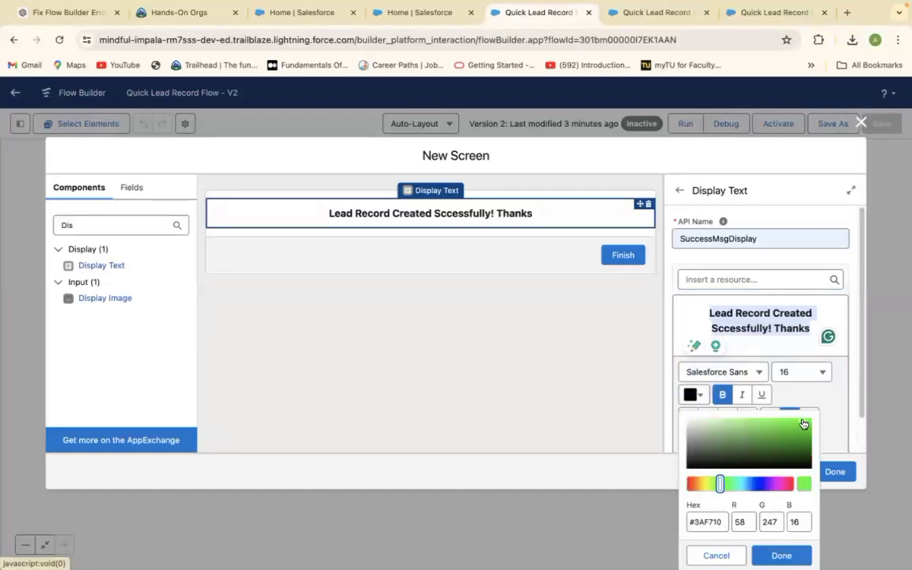
click(780, 556)
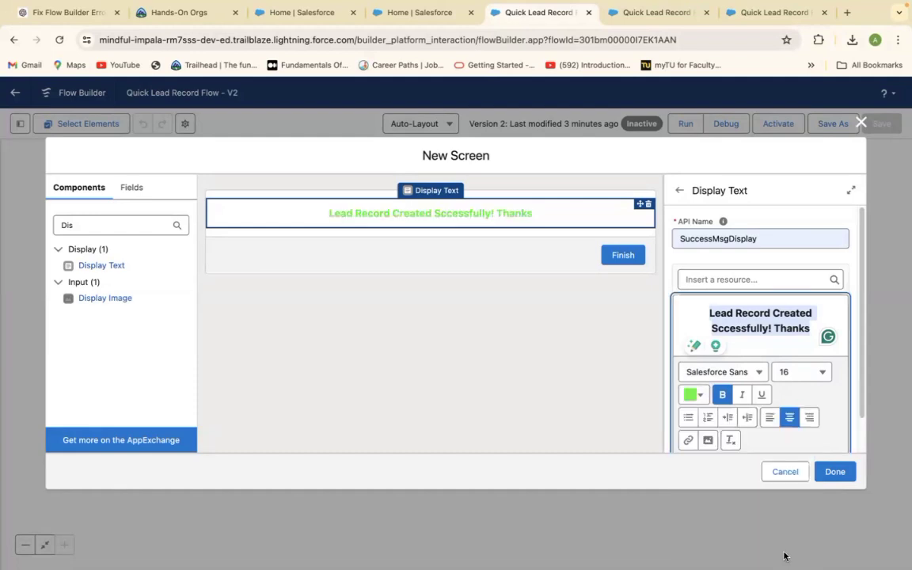
Step: Finish the success message screen and save the flow
click(835, 473)
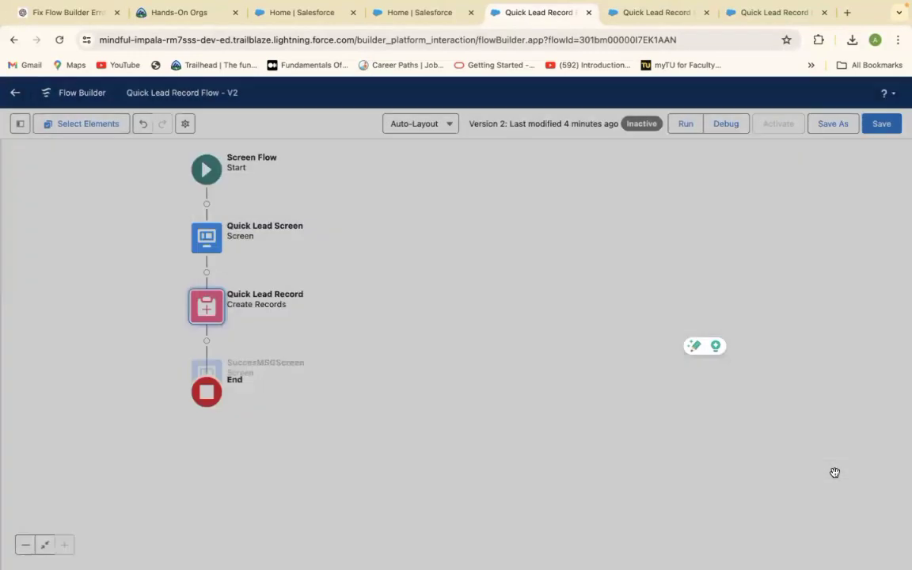
click(882, 124)
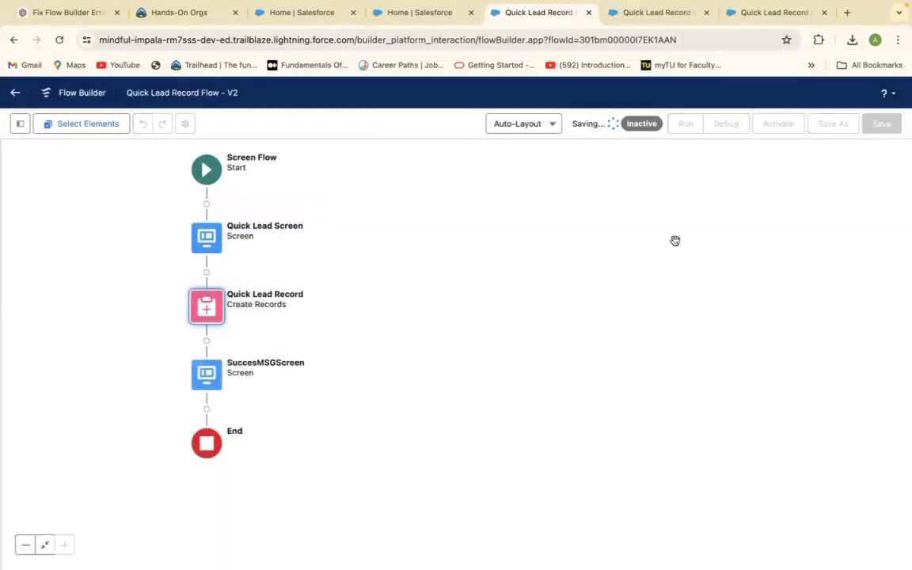
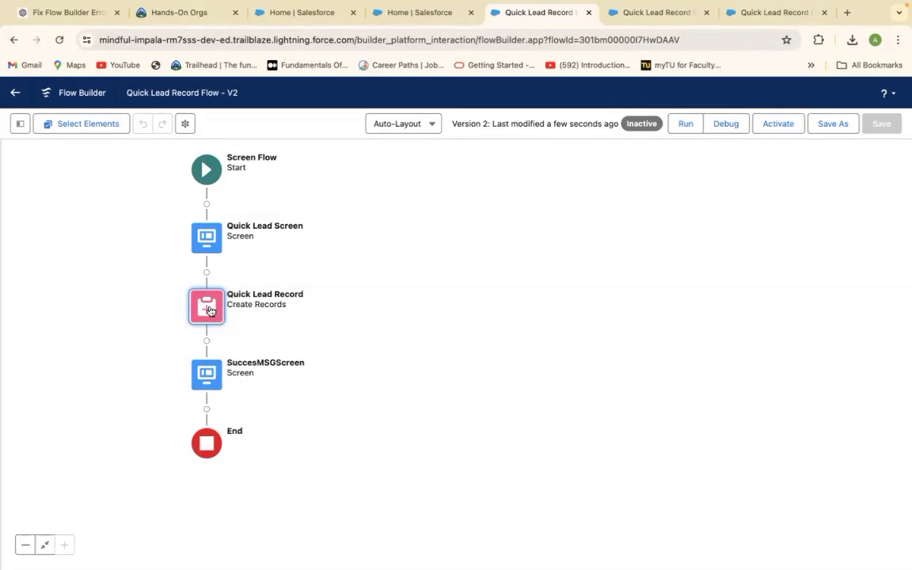
Step: Add a fault path to the Quick Lead Record element and insert a new Screen element on it
click(210, 310)
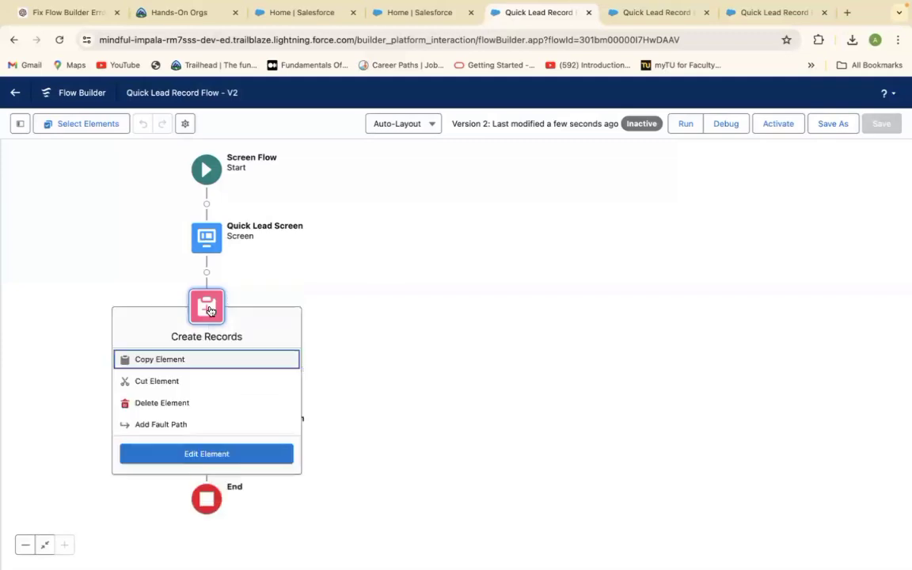
click(164, 424)
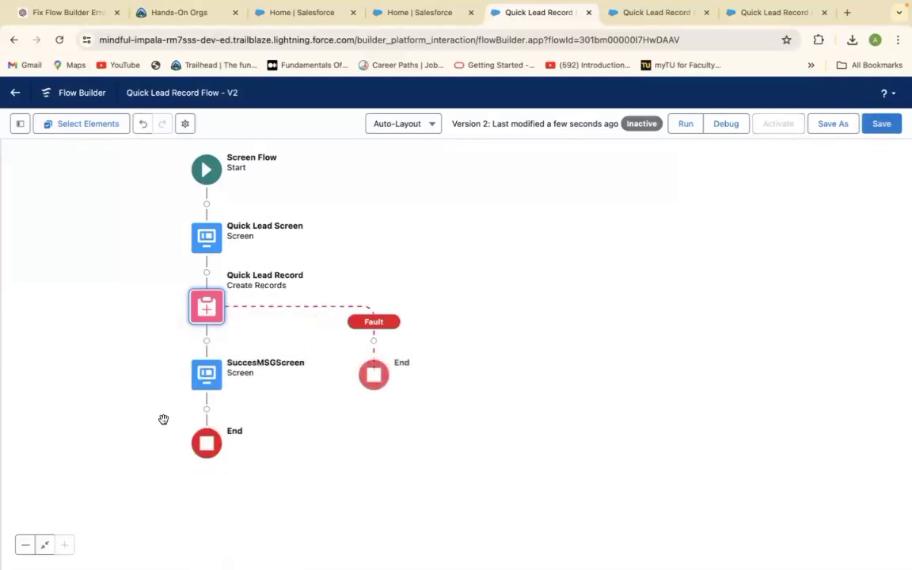
click(374, 341)
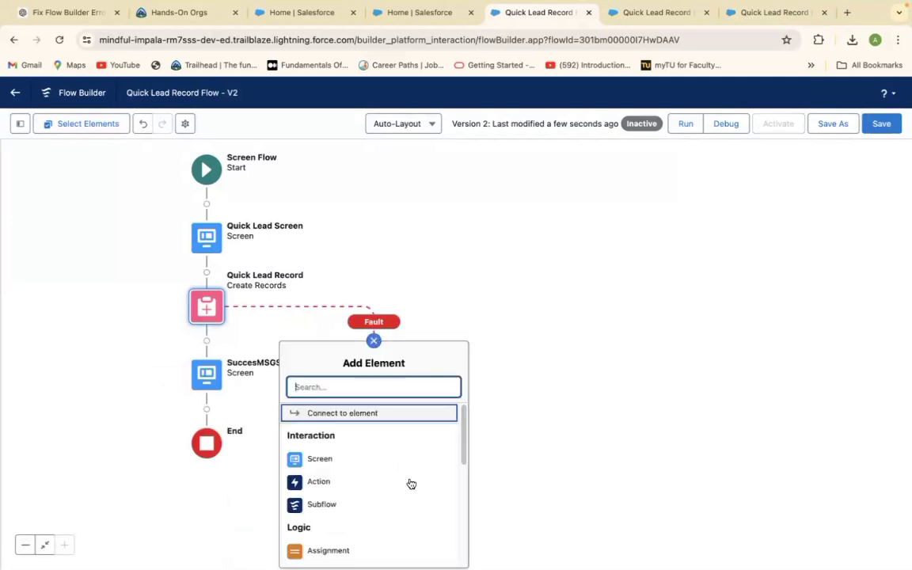
click(337, 463)
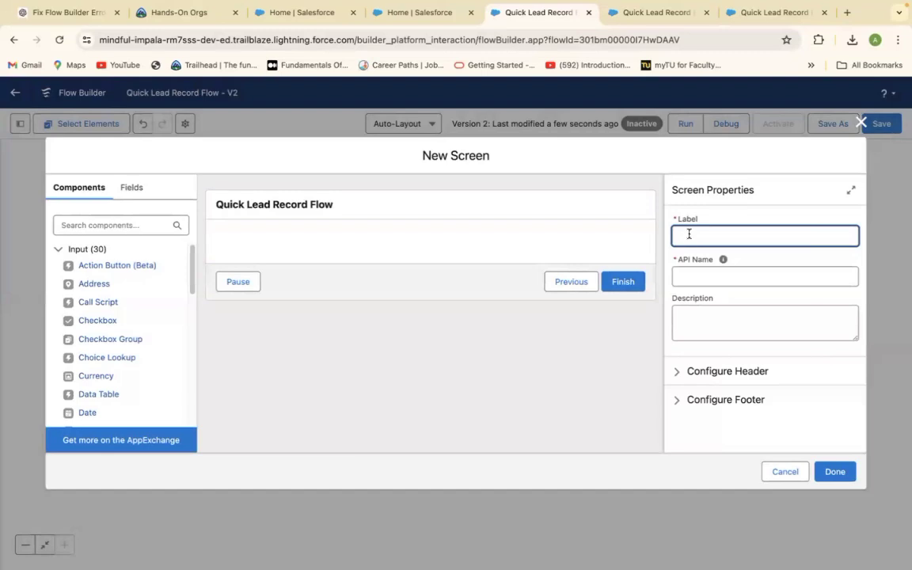
Step: Label the new fault screen ErrorMSG, with ErrorMSG as its API name as well
text(F)
text(E)
text(rror)
text(MS)
text(G)
click(699, 272)
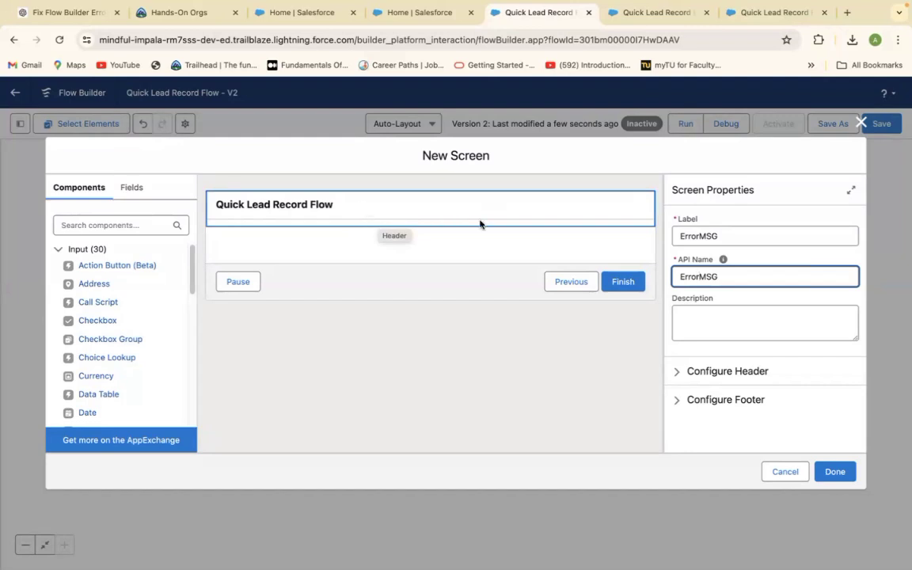
Step: Hide the ErrorMSG screen's header and, in its footer, the Next or Finish button and the Pause button
click(710, 373)
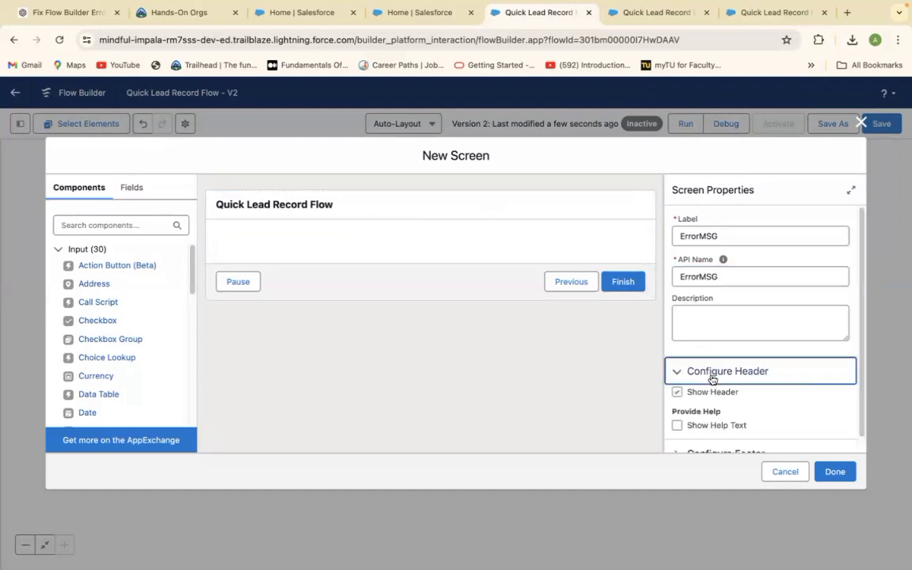
click(677, 392)
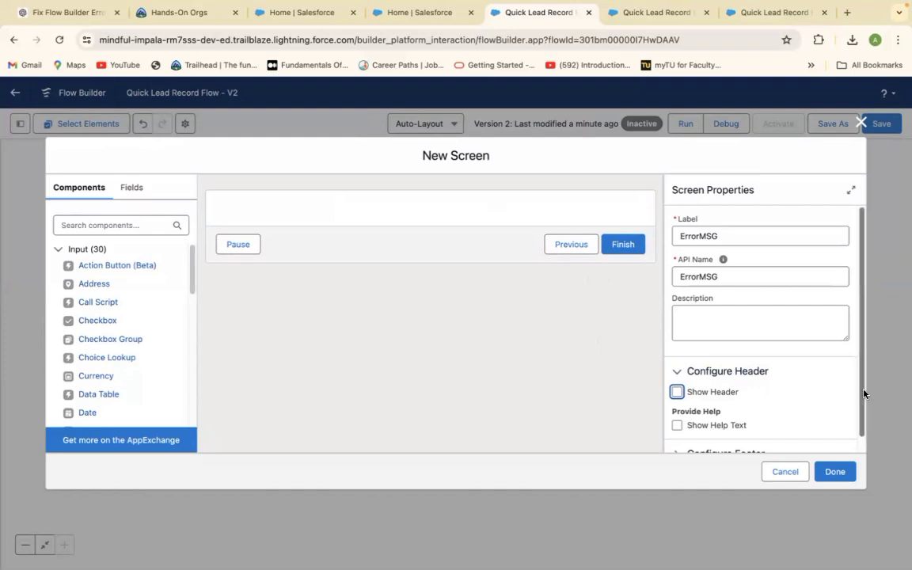
drag(863, 393, 863, 438)
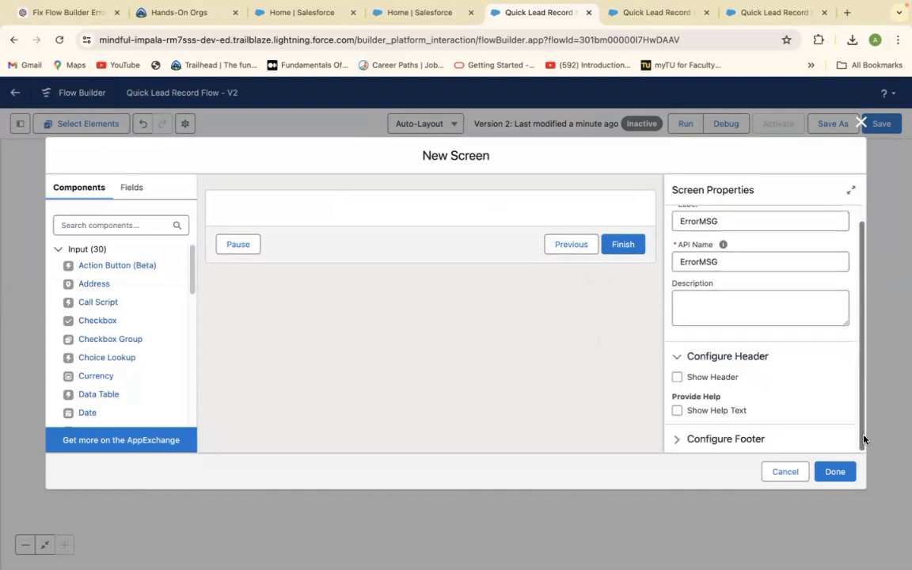
click(703, 440)
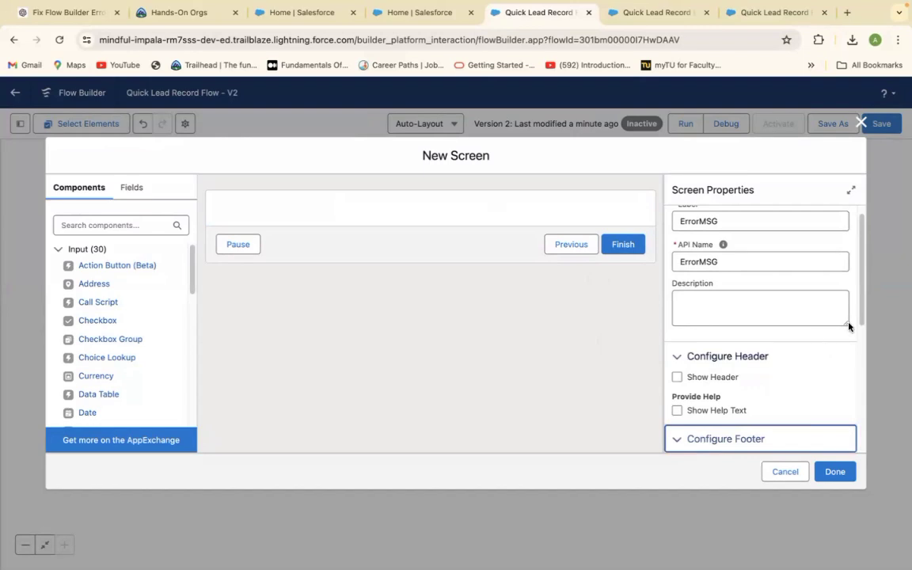
drag(861, 315, 860, 467)
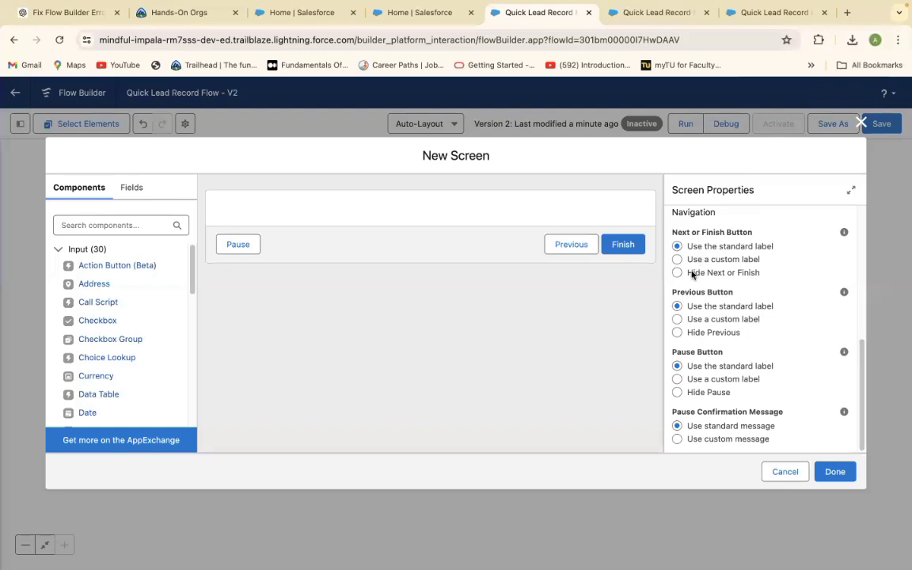
click(676, 272)
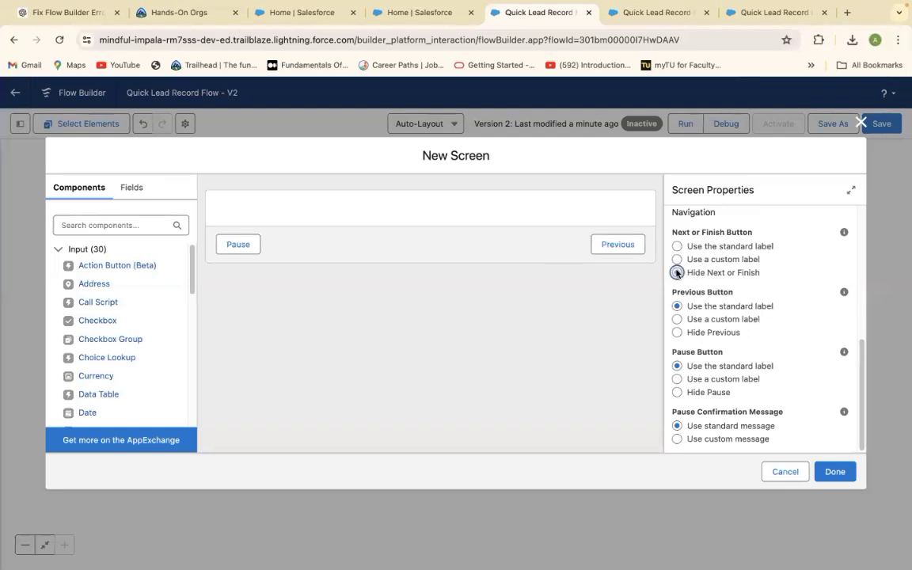
click(677, 392)
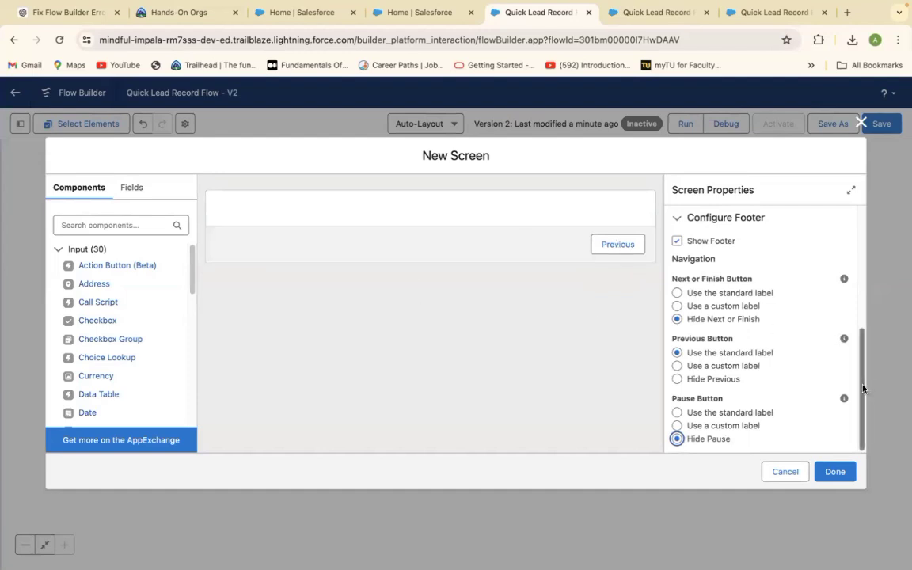
Step: Find the Display Text component and add it to the ErrorMSG screen
drag(861, 390, 854, 254)
scroll(855, 254, down, 3)
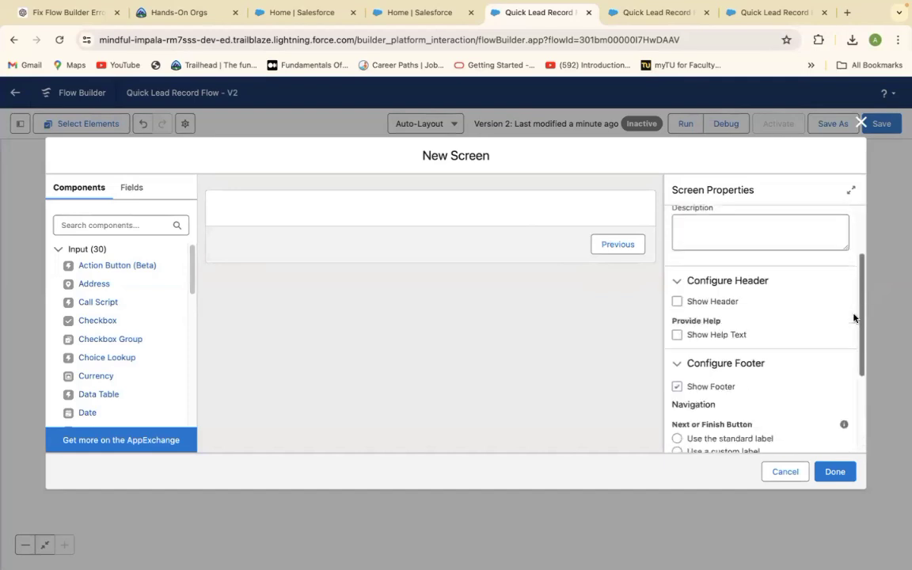
click(142, 222)
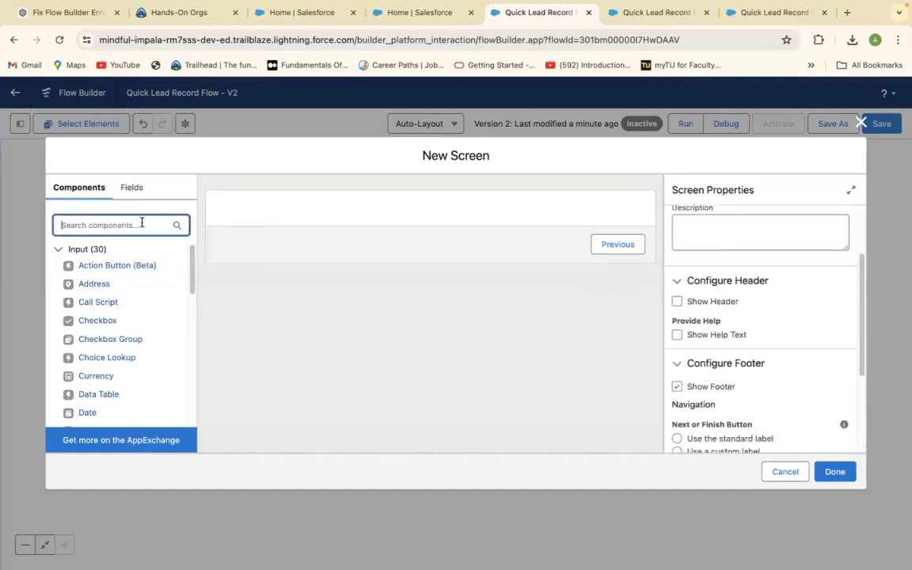
text(Di)
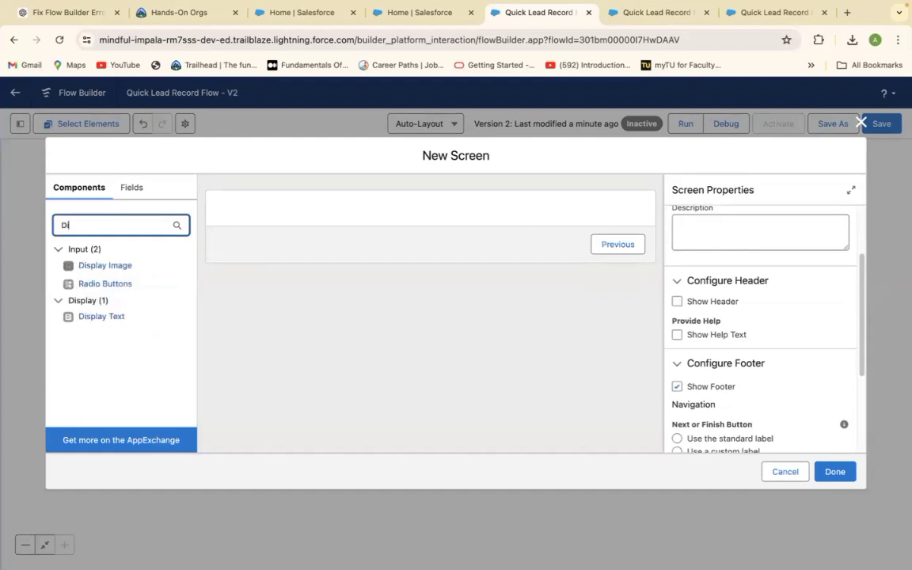
text(sp)
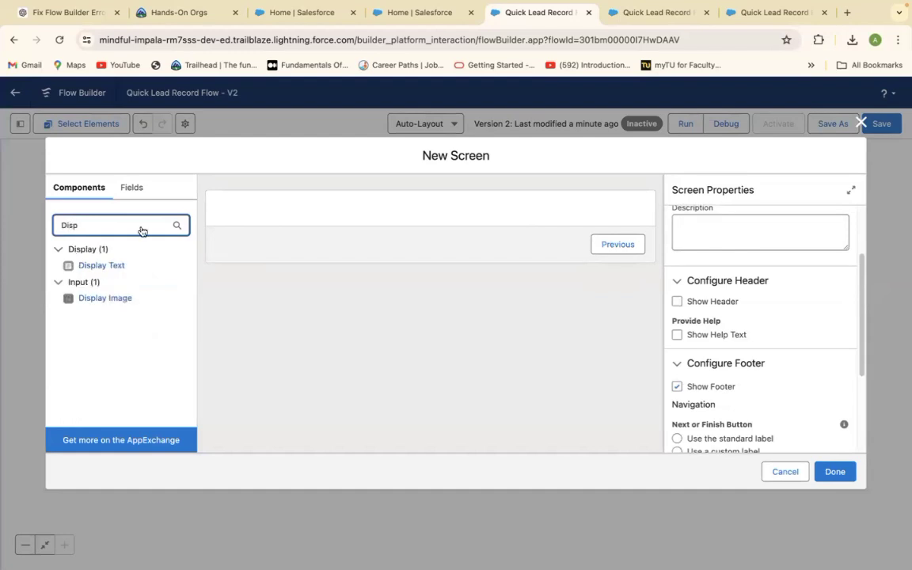
drag(108, 266, 386, 217)
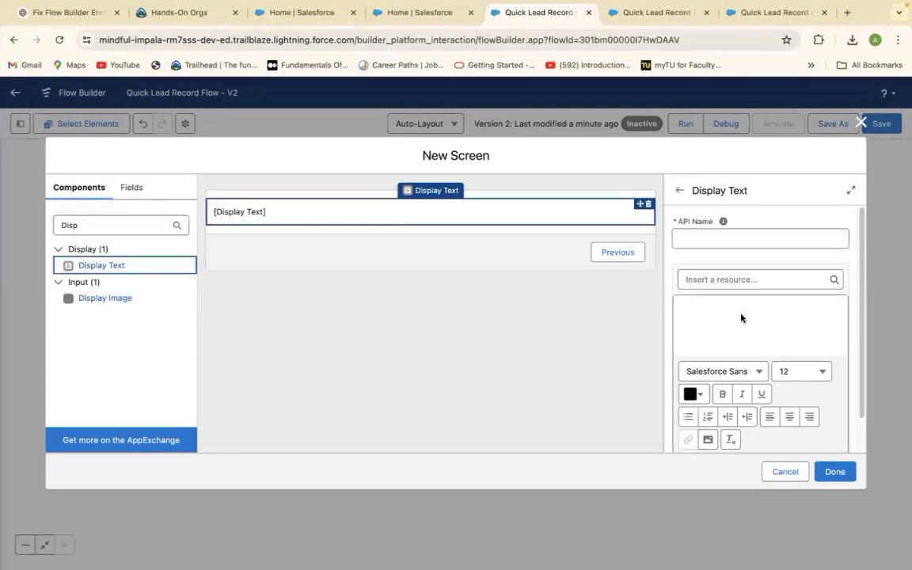
Step: Enter "There is an Error" as the content of the error screen's Display Text component
click(694, 308)
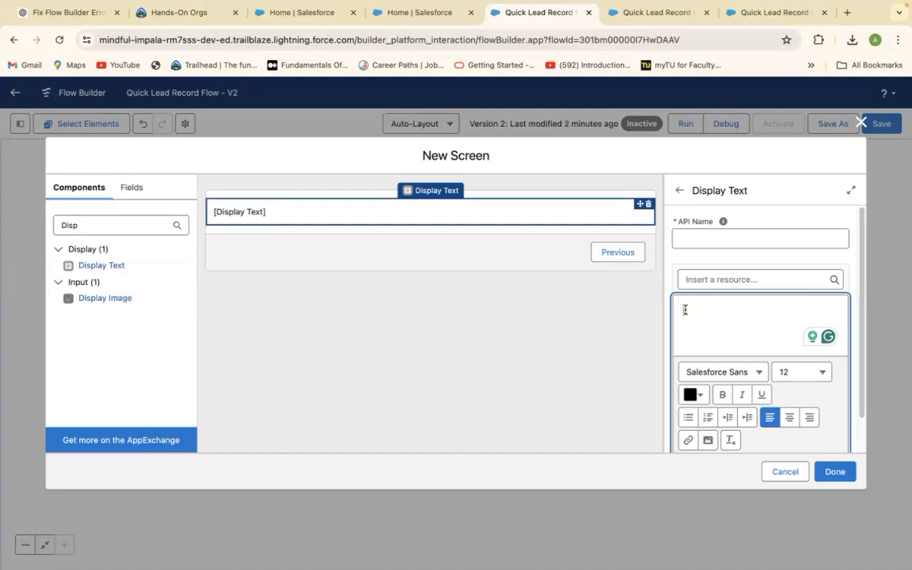
text(There )
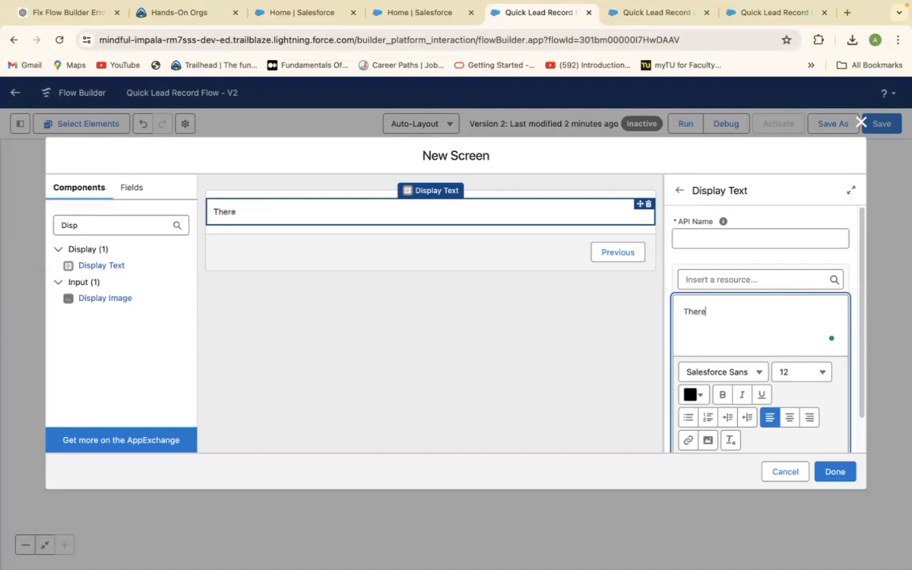
text(is An)
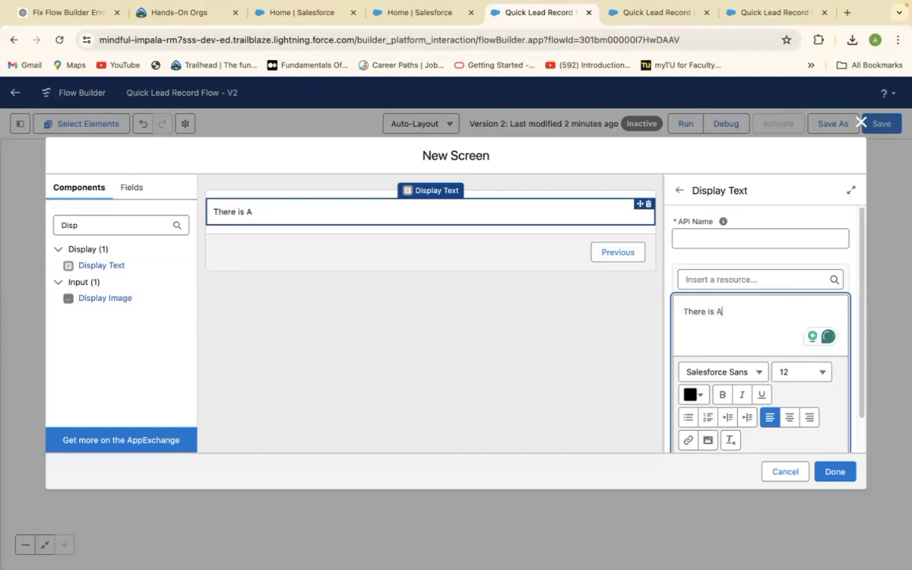
key(BackSpace)
key(BackSpace)
key(BackSpace)
text(an Error)
Step: Set the error text component's API name to ErrorMSGDisplay
click(702, 238)
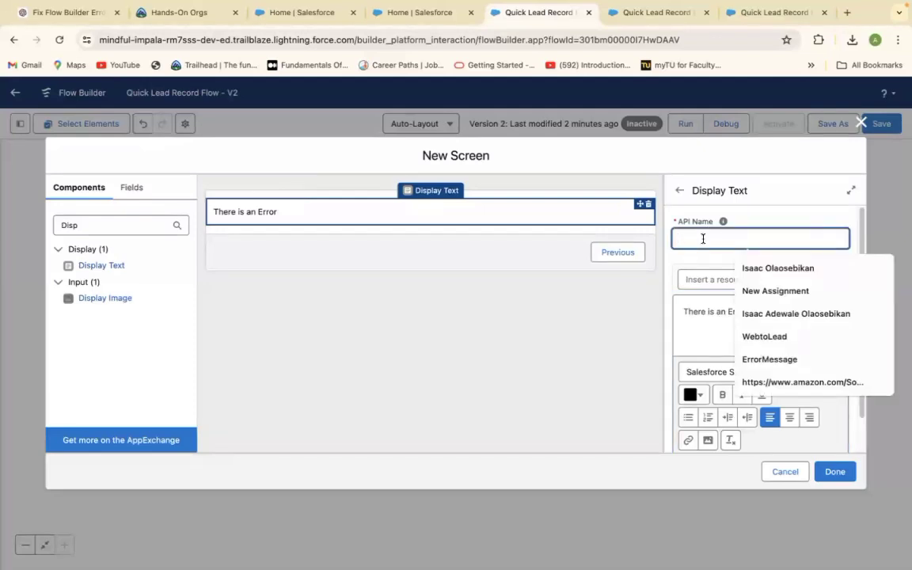
text(ErrorMSGDisplay)
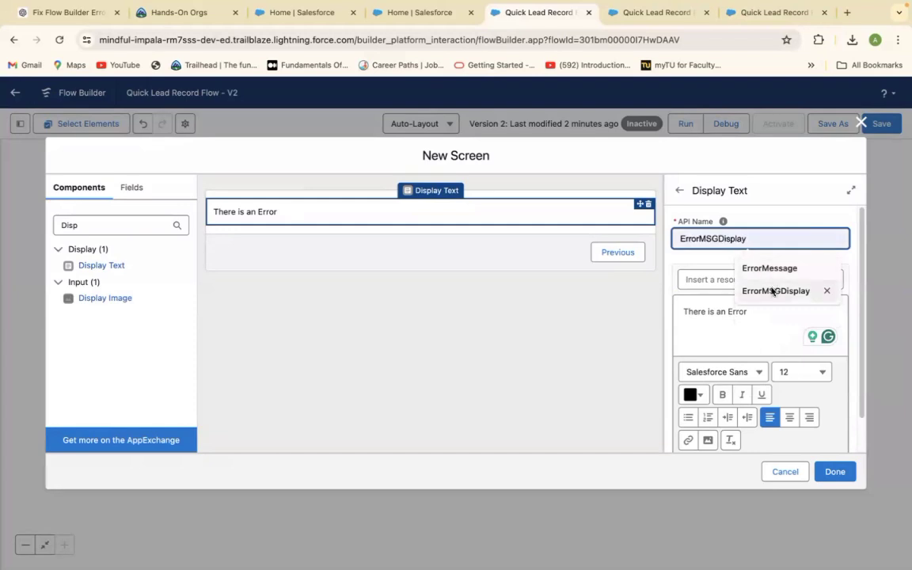
click(764, 291)
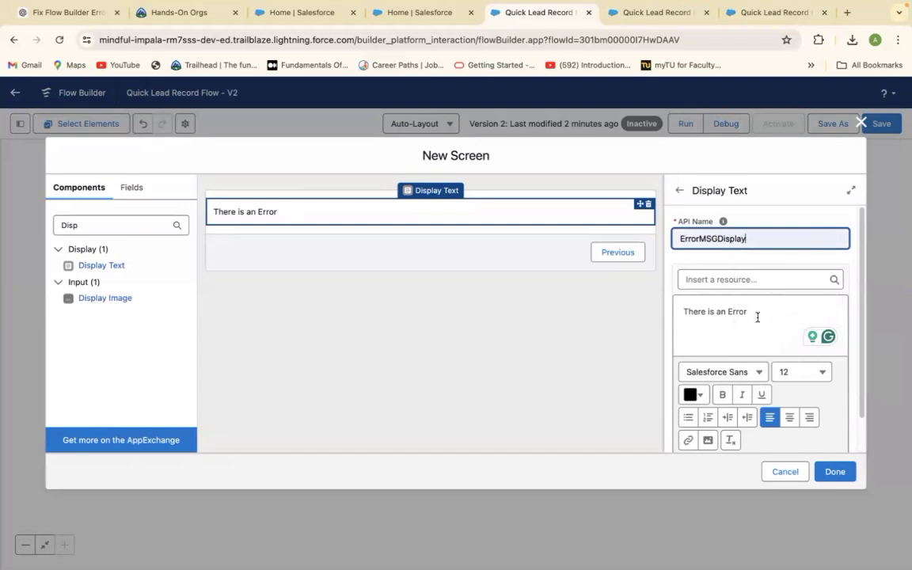
Step: Append an exclamation mark to the error message and center the whole text
click(754, 311)
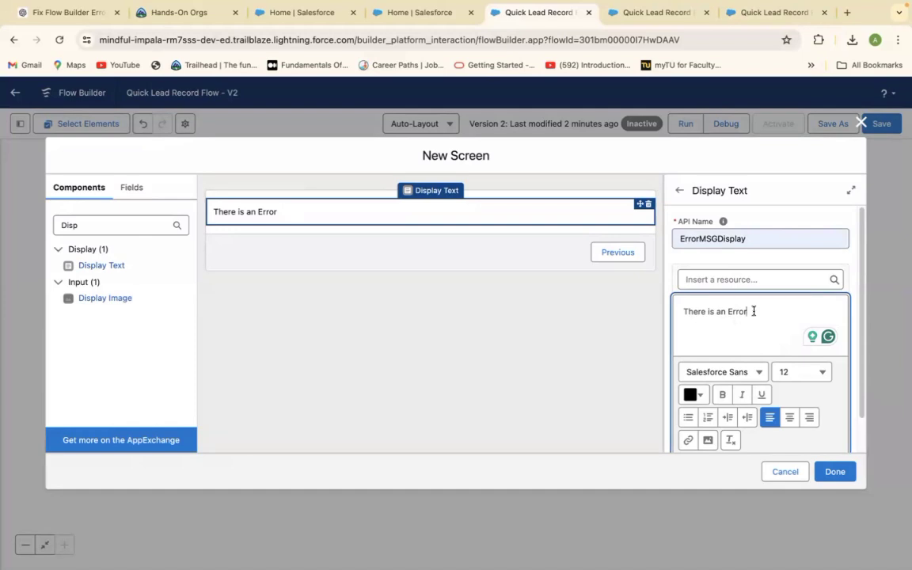
text(!)
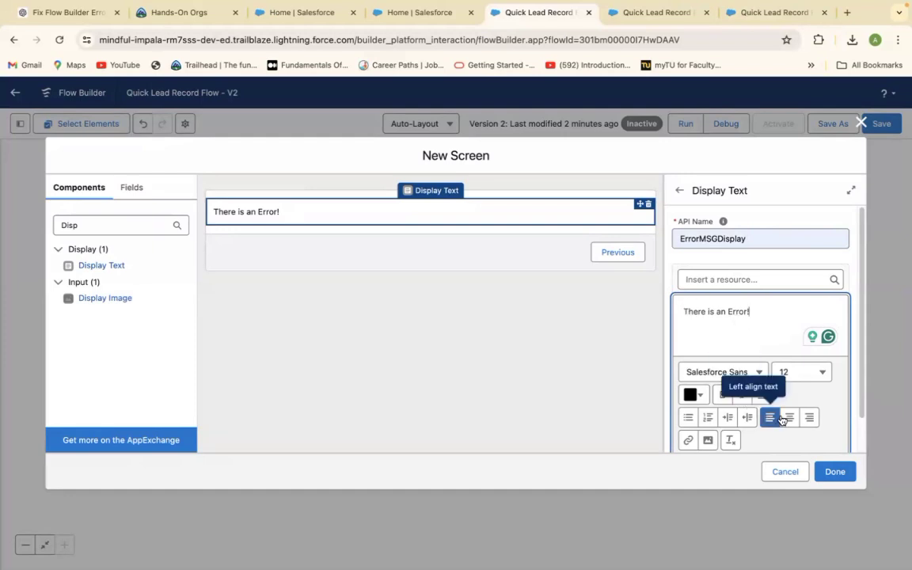
drag(680, 315, 765, 319)
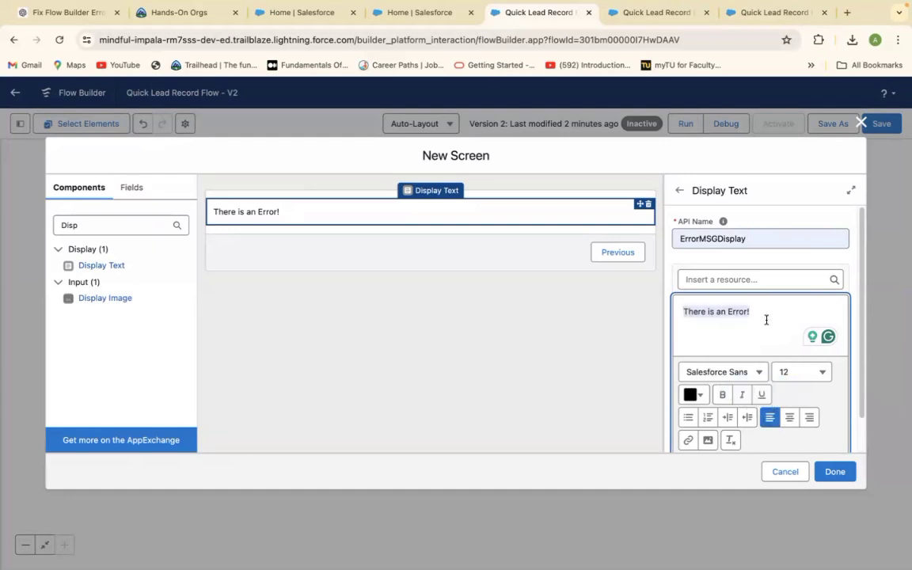
click(789, 417)
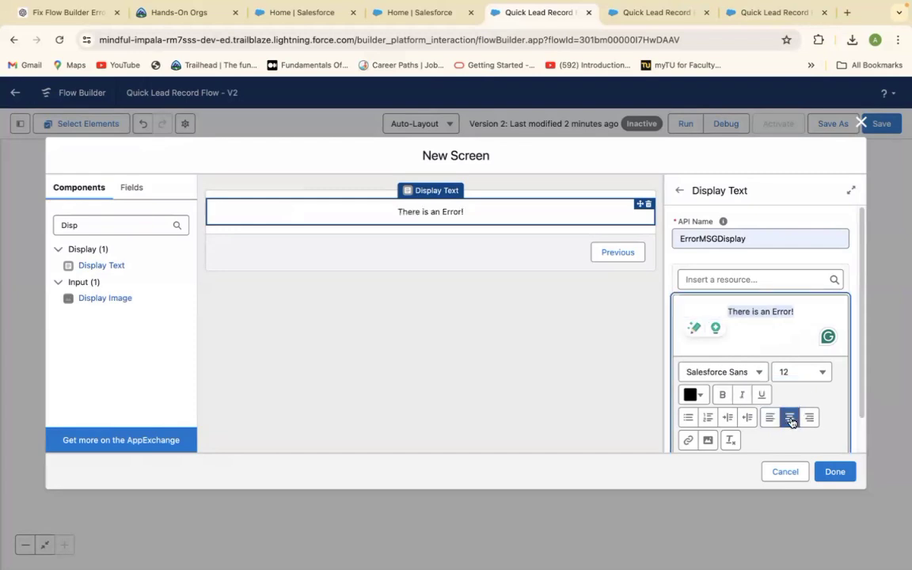
Step: Replace the error screen's display text with the {!$Flow.FaultMessage} global variable
click(721, 282)
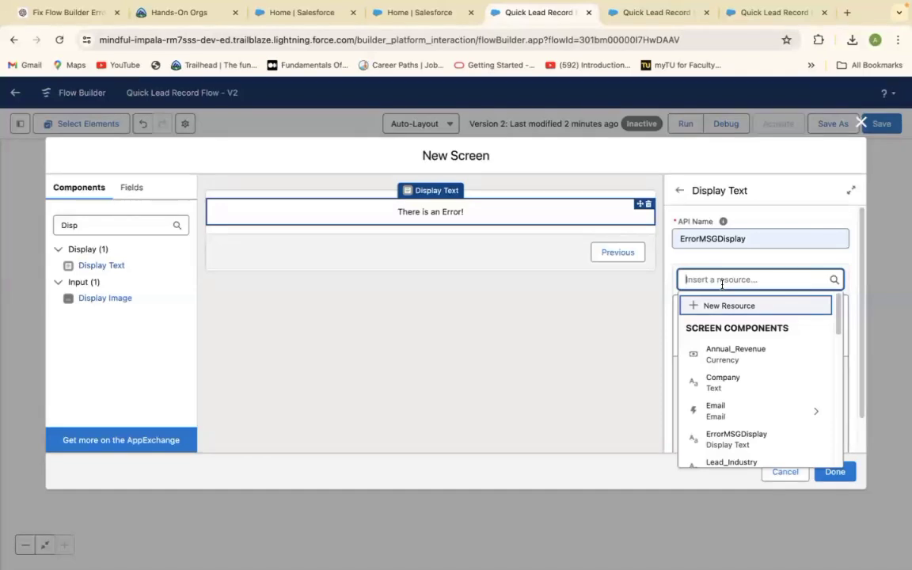
text(Fa)
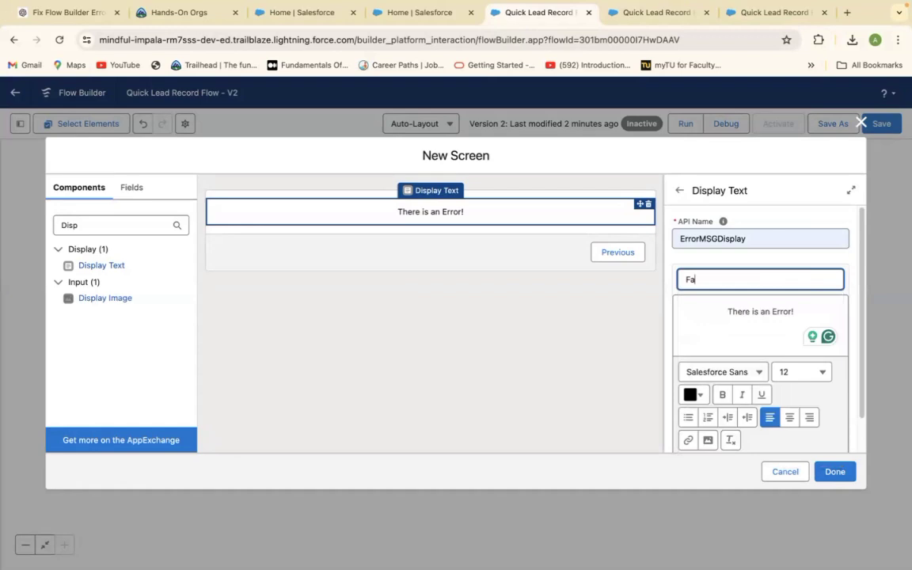
key(BackSpace)
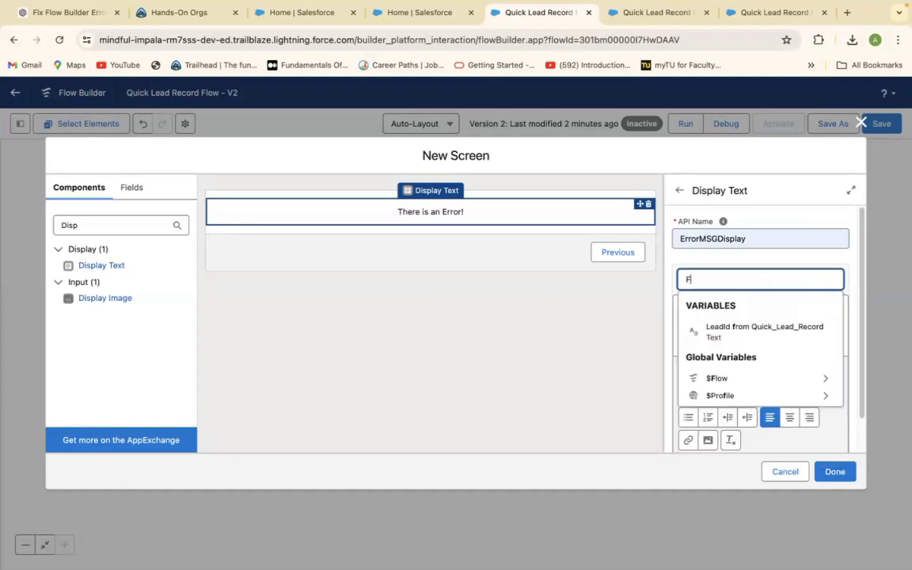
key(BackSpace)
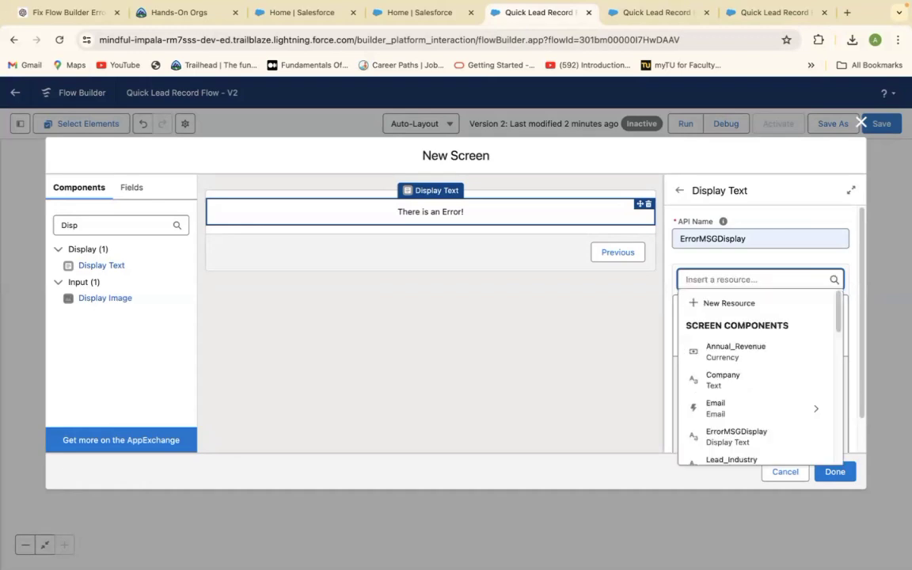
text(Fl)
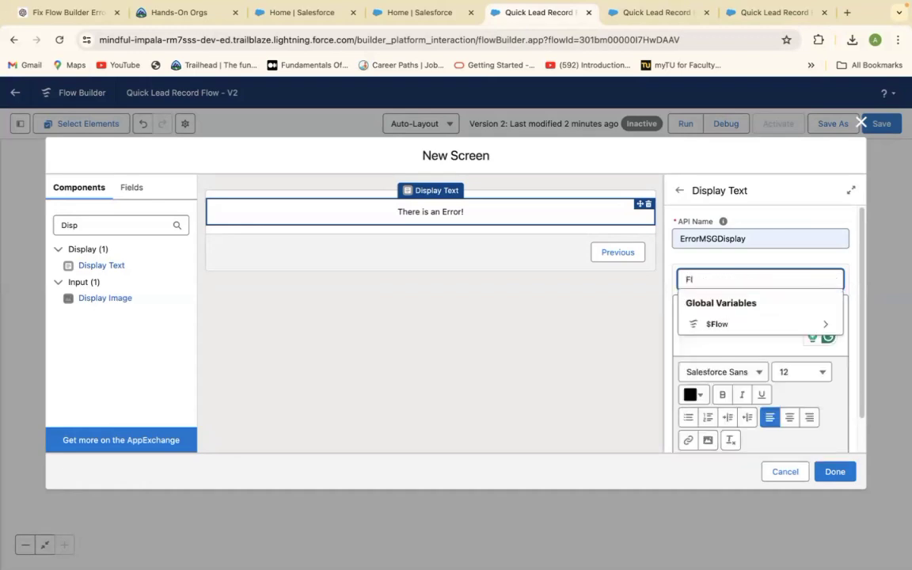
click(717, 323)
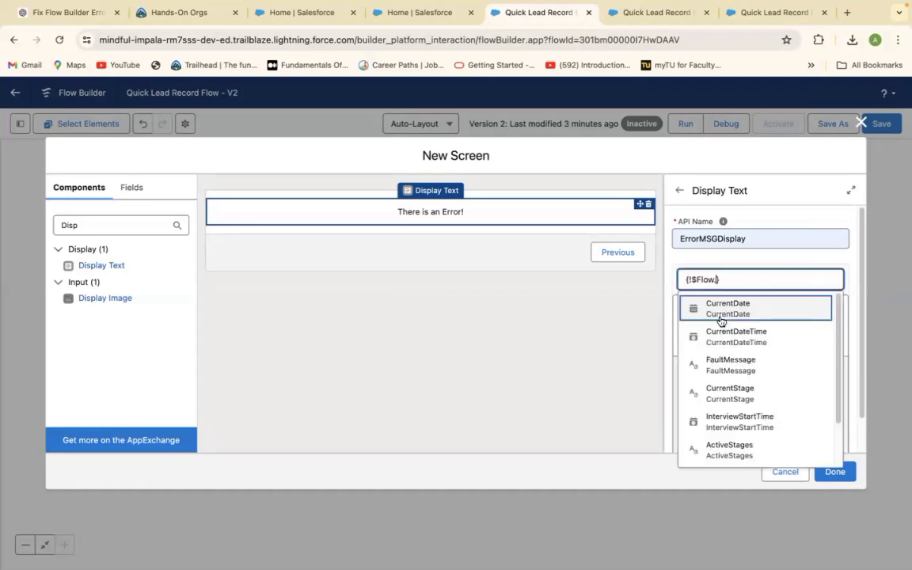
text(Fa)
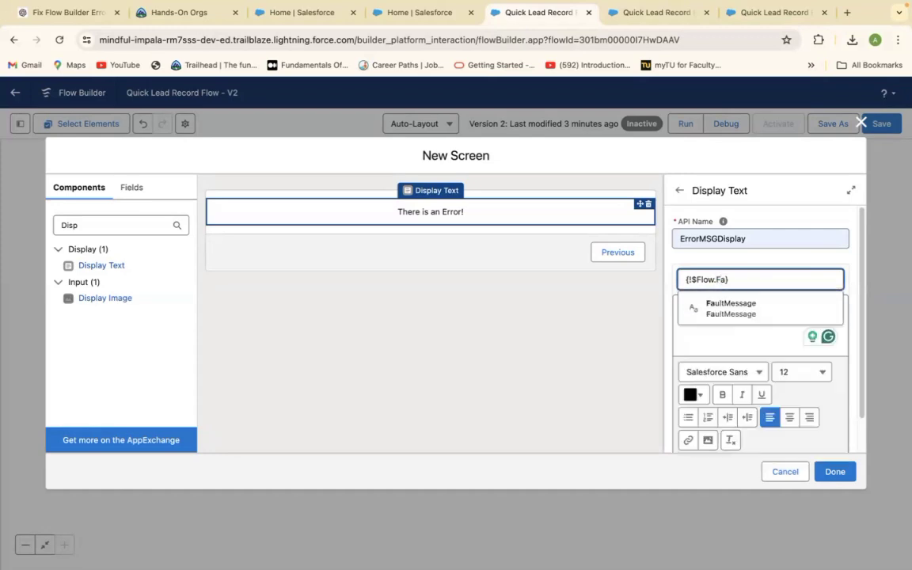
click(716, 307)
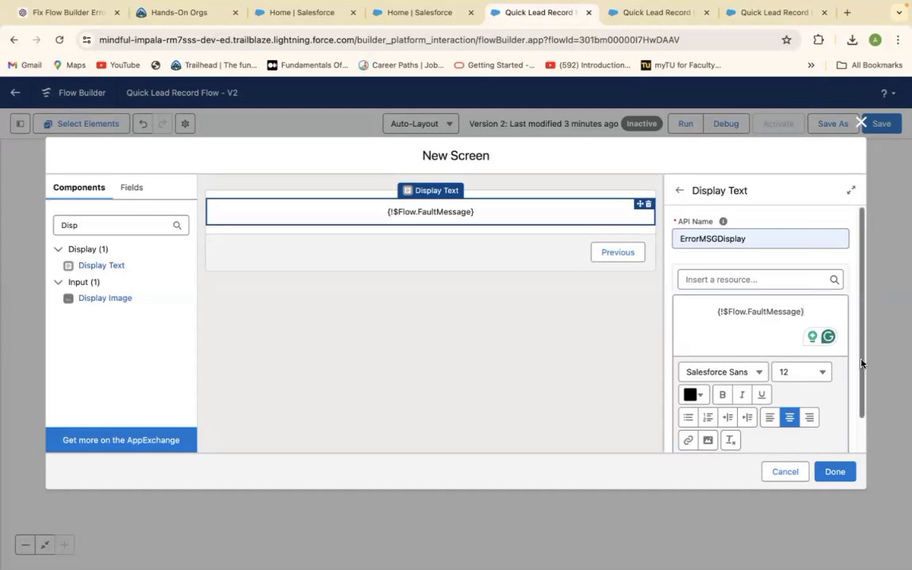
Step: Color the whole fault message text red with hex value #D11A1A
scroll(862, 358, down, 2)
click(716, 273)
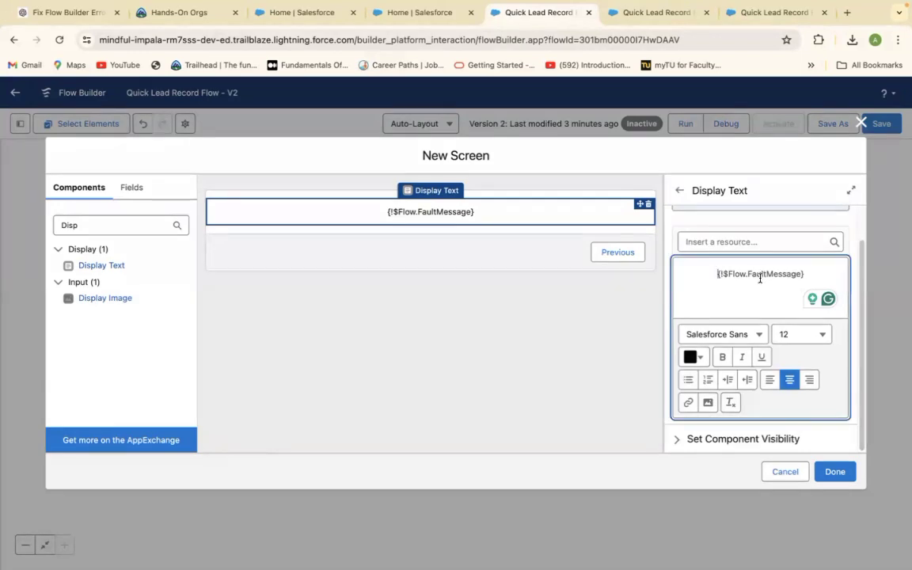
drag(717, 273, 760, 266)
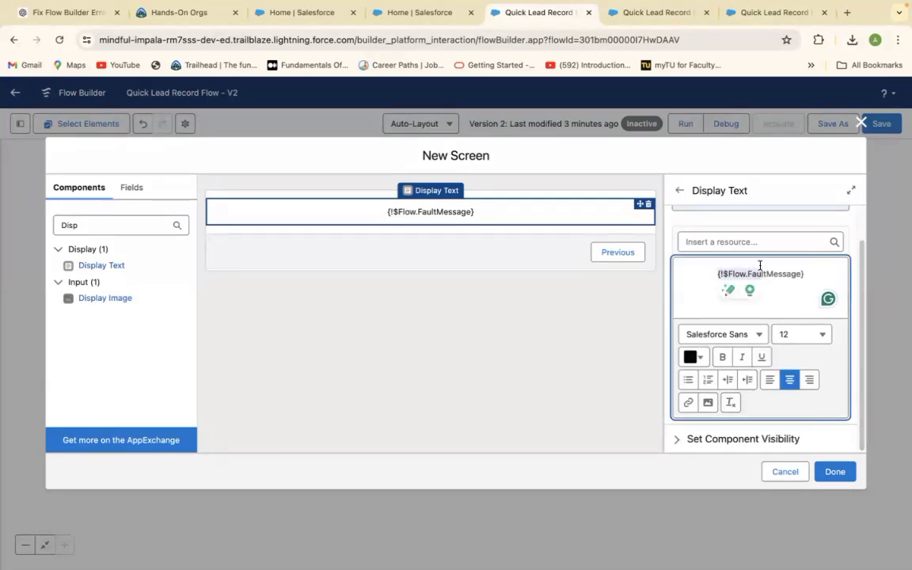
click(803, 273)
triple_click(803, 273)
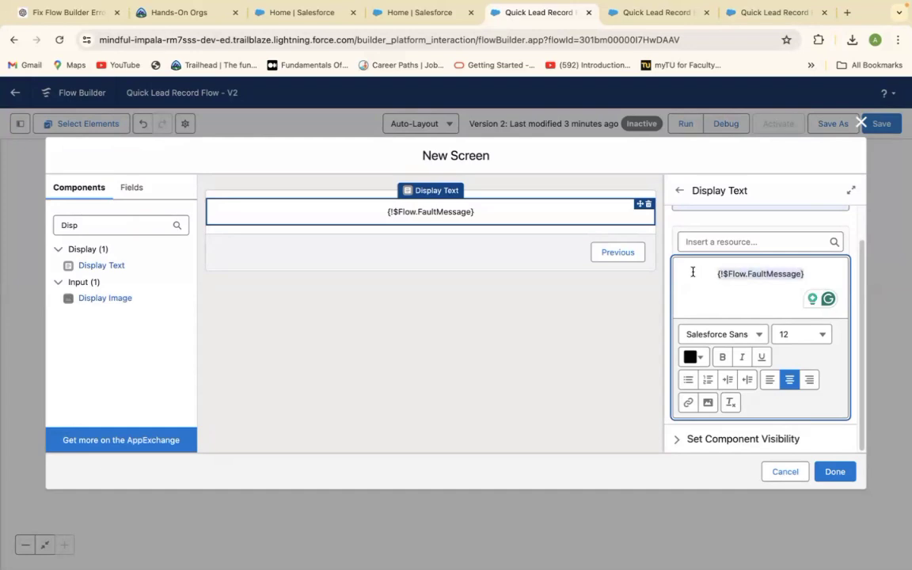
click(697, 357)
click(794, 389)
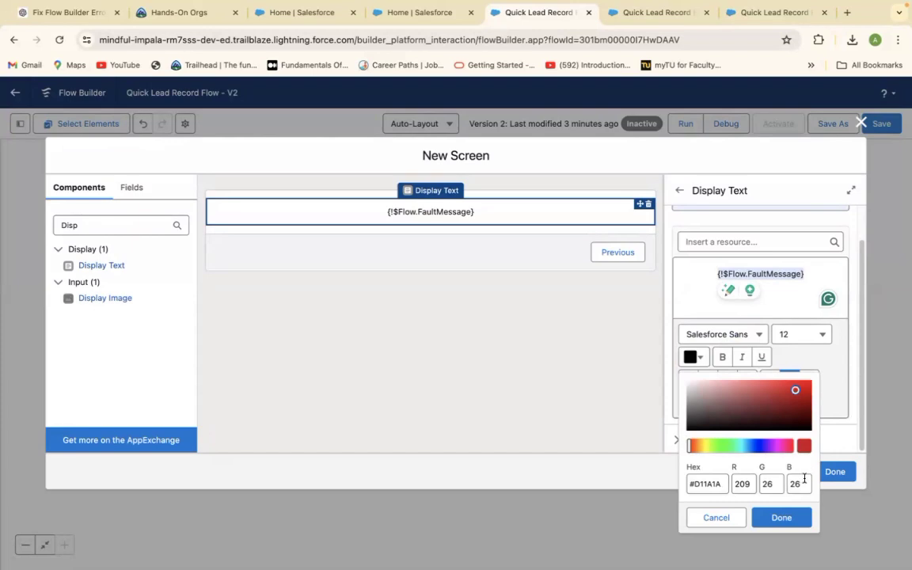
click(782, 516)
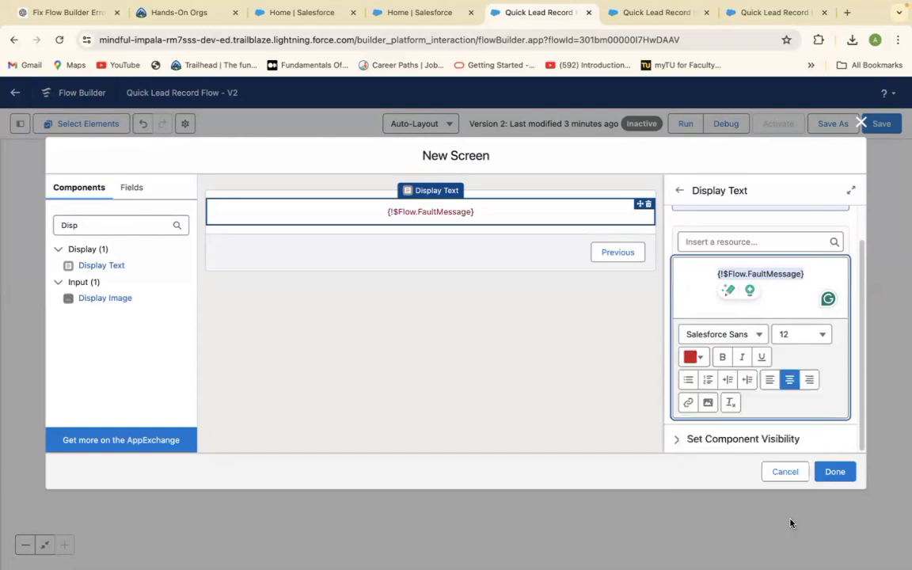
Step: Insert a blank line above the fault message text and set its font size to 18
click(715, 262)
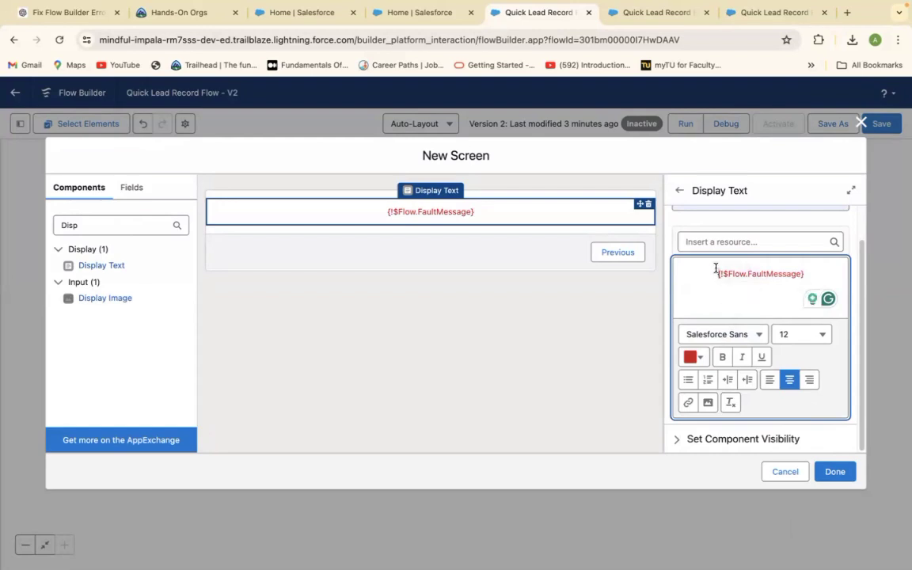
key(Return)
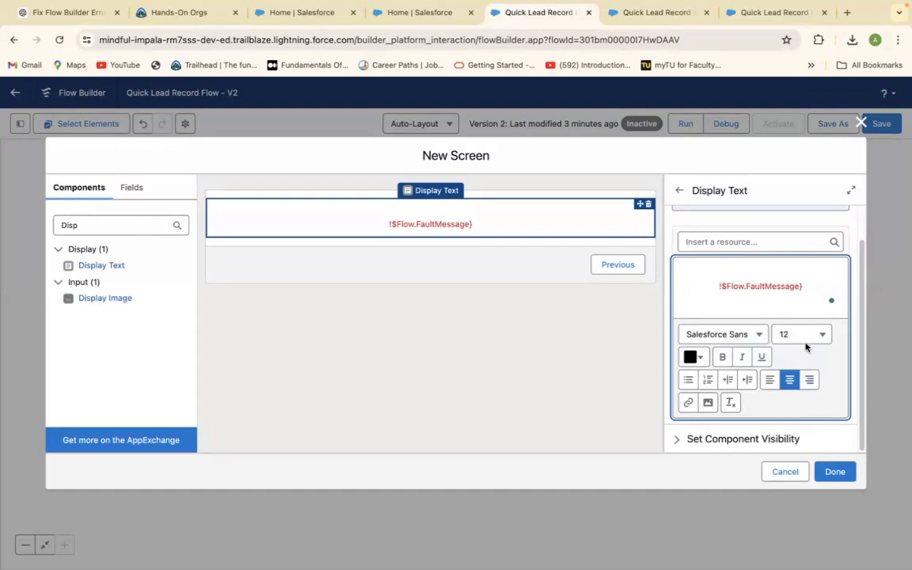
drag(718, 285, 808, 286)
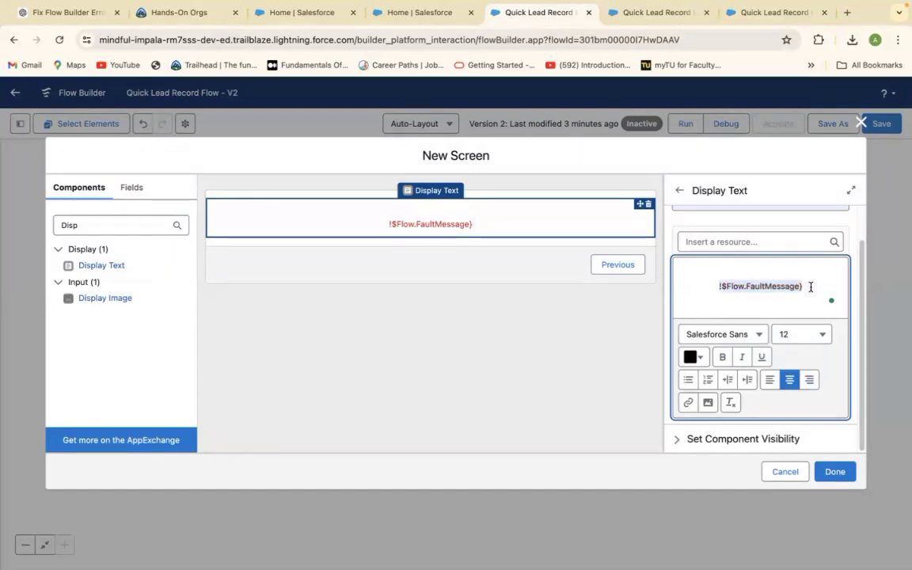
click(820, 335)
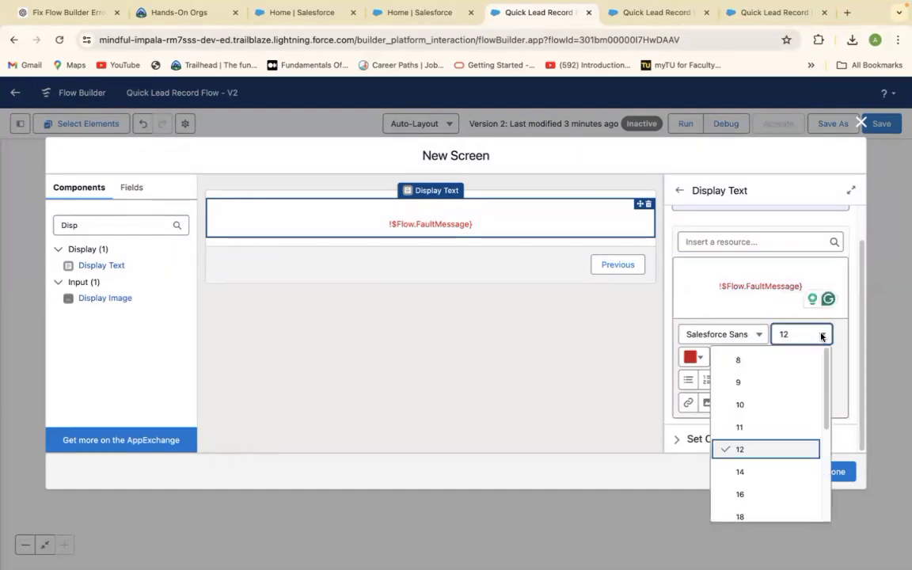
click(757, 496)
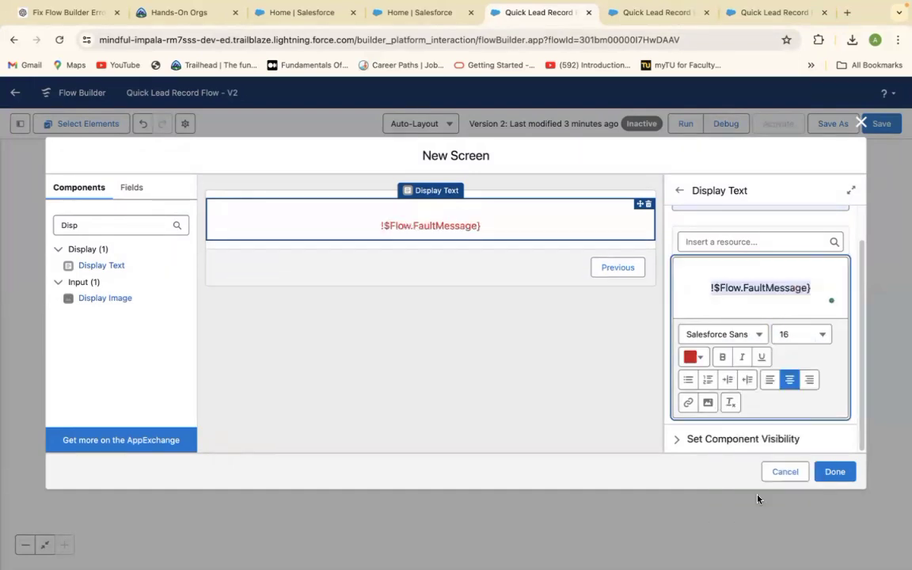
click(823, 335)
click(802, 516)
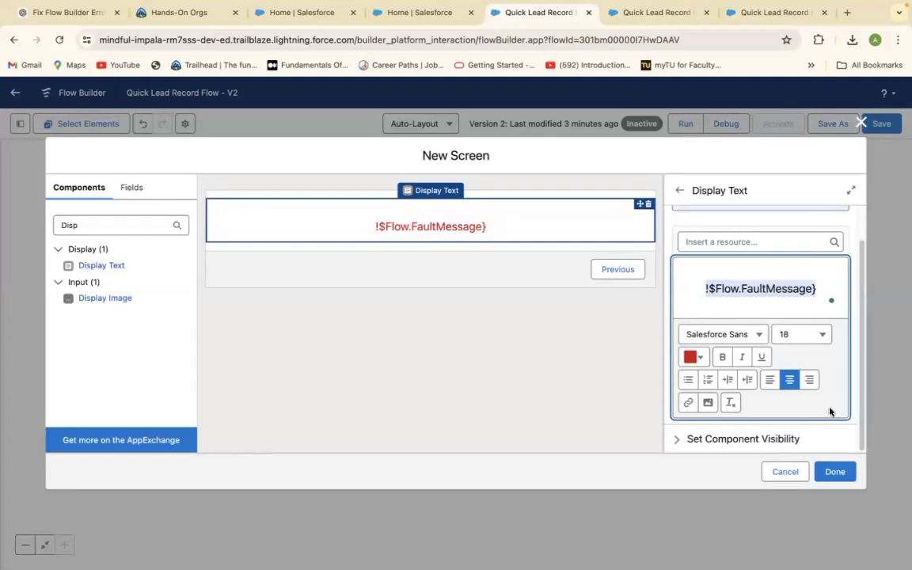
Step: Finish the ErrorMSG screen, and save and activate version 2 of the flow
click(835, 471)
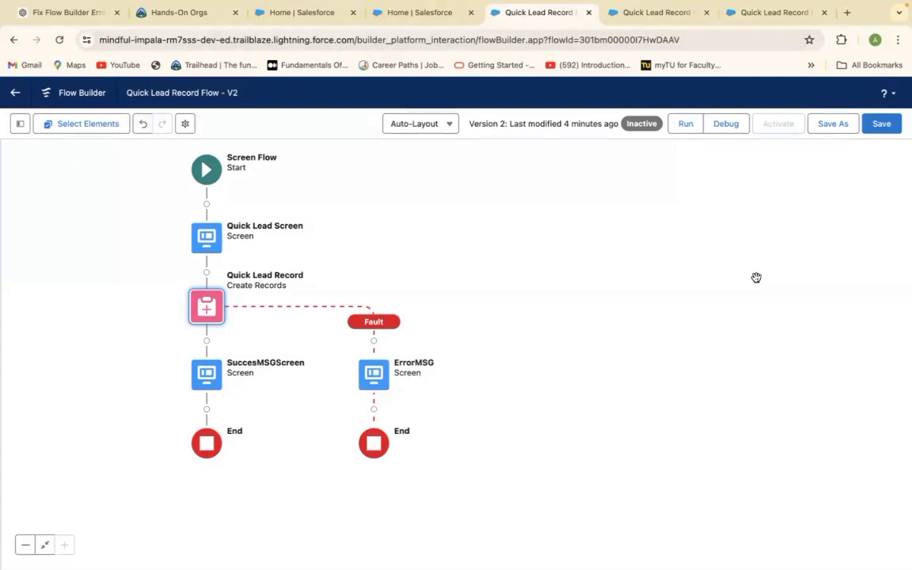
click(885, 127)
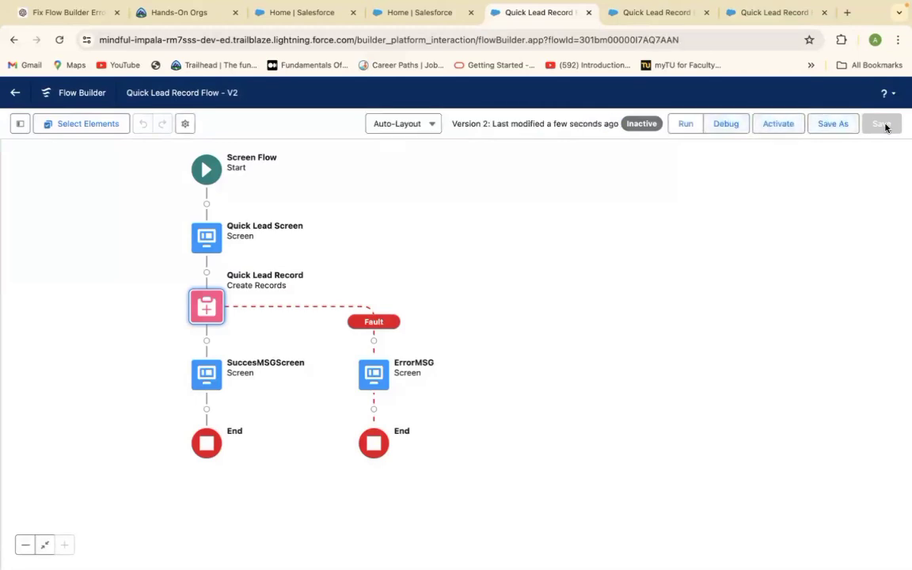
click(777, 127)
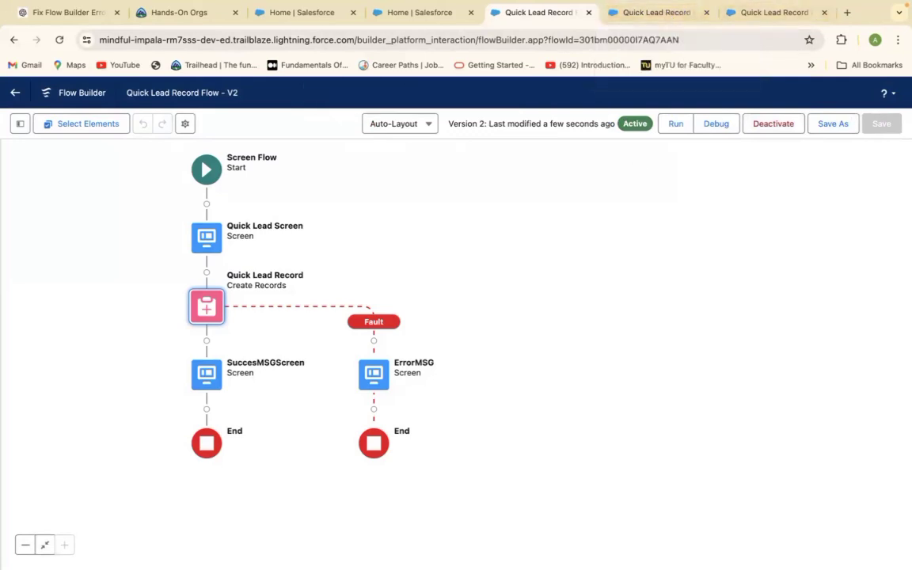
Step: Go to the Service app's Home page that holds the Quick Lead Record form
click(653, 14)
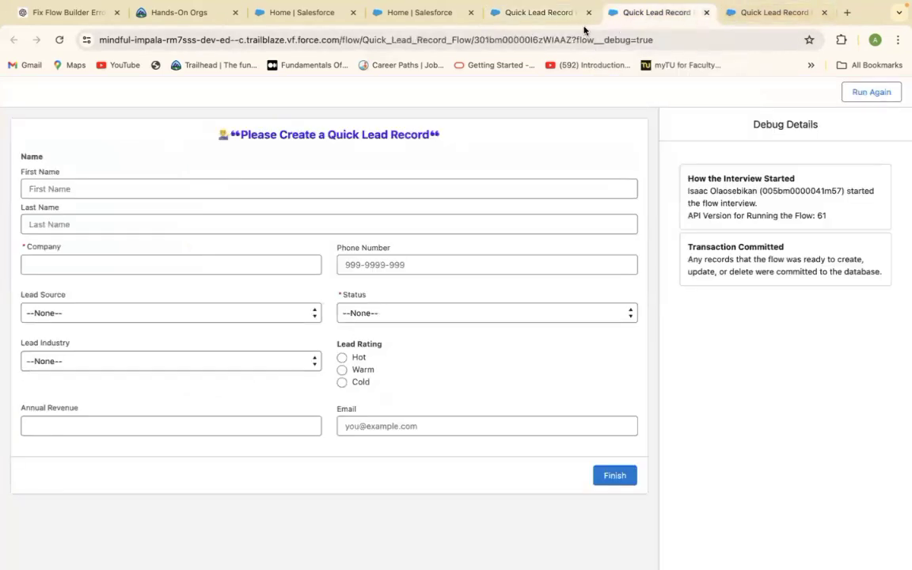
click(544, 13)
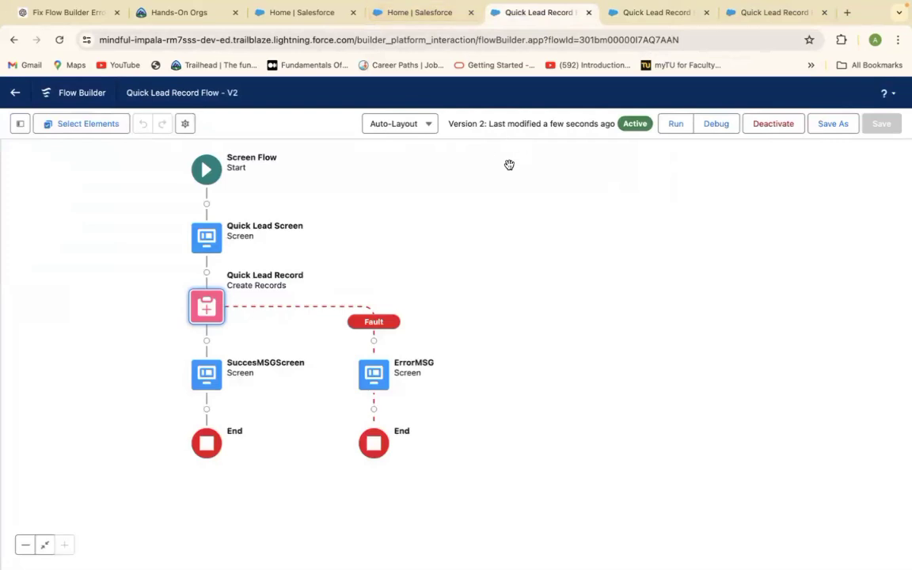
click(436, 16)
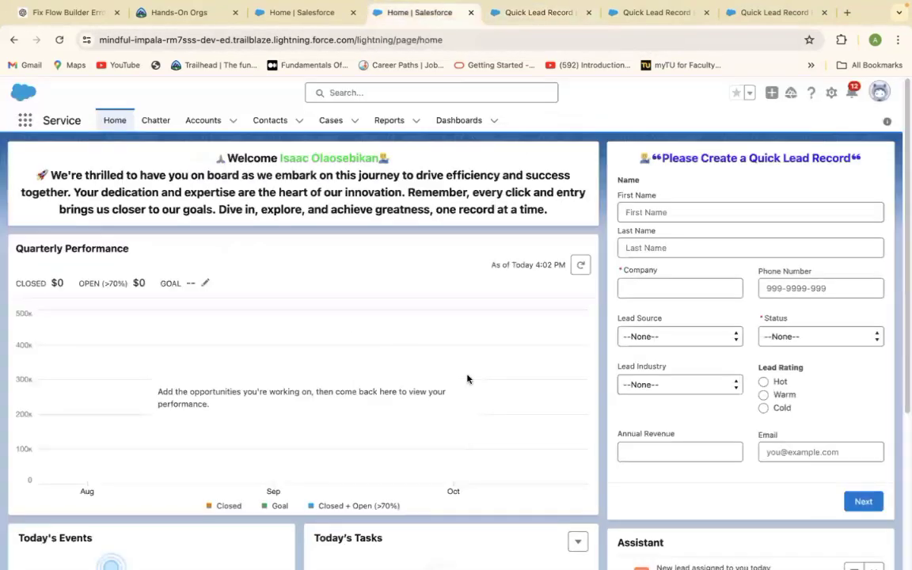
click(678, 213)
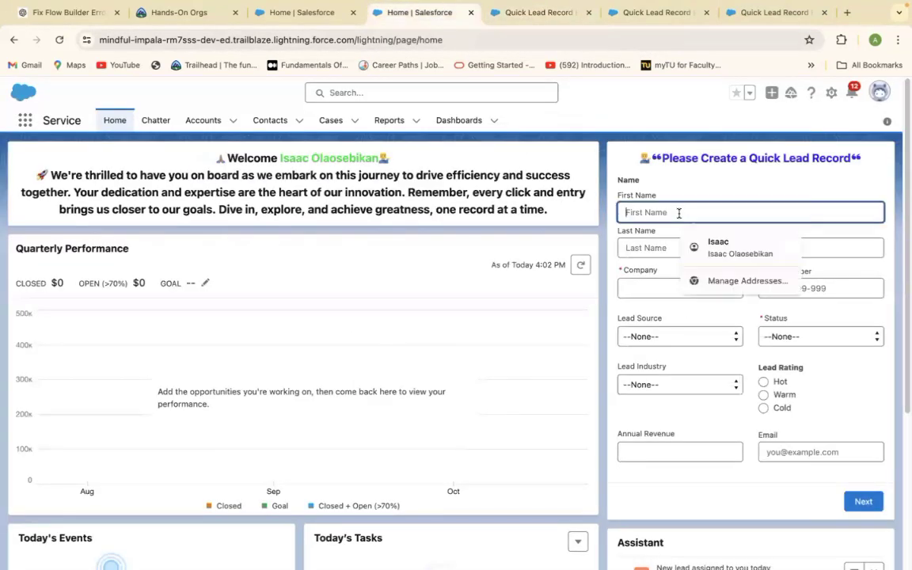
text(Is)
key(BackSpace)
key(BackSpace)
key(BackSpace)
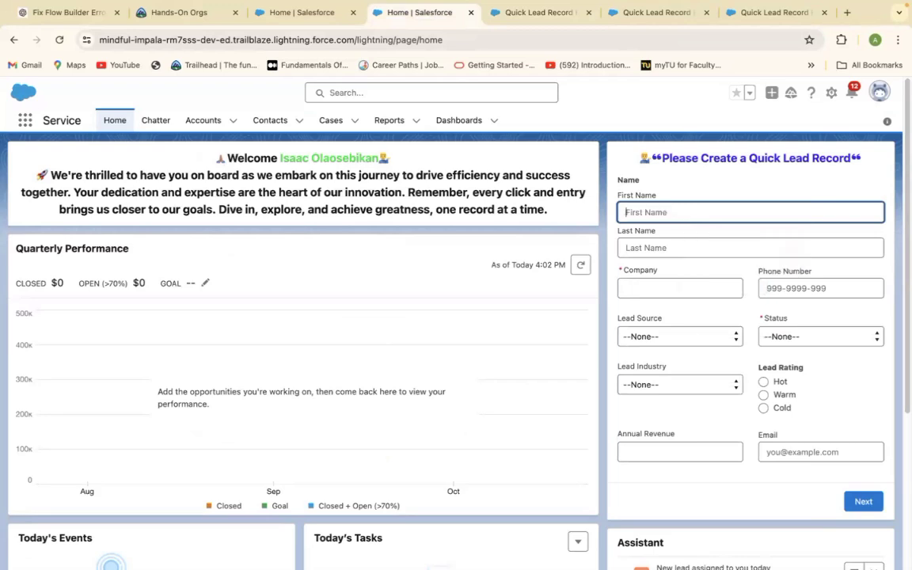
text(Jo)
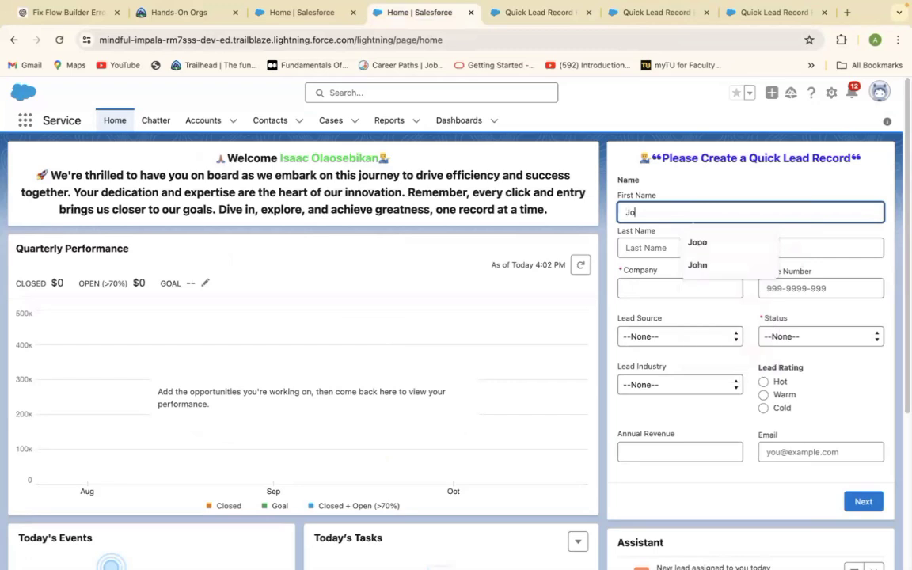
Step: Reload the Home page and enter the lead's first and last name in the Quick Lead Record form
click(57, 40)
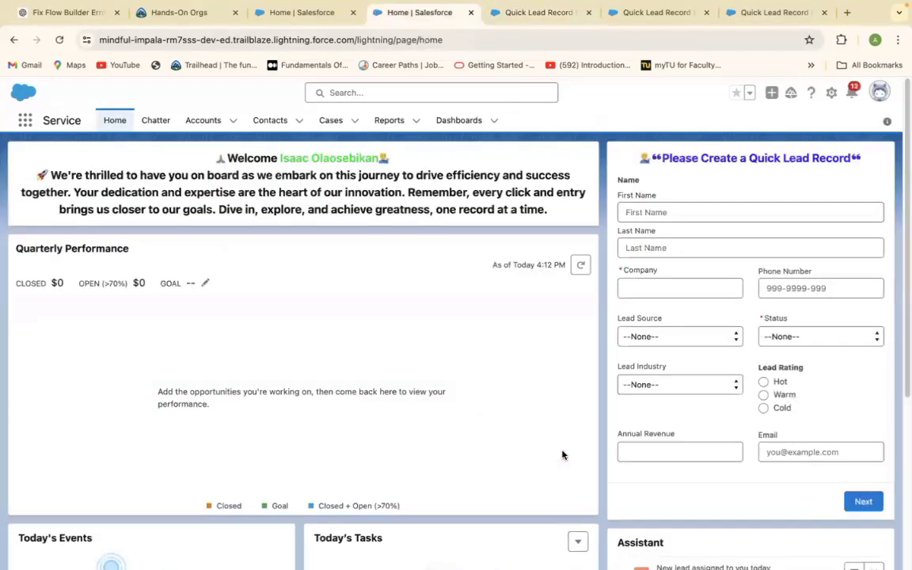
click(678, 213)
text(John)
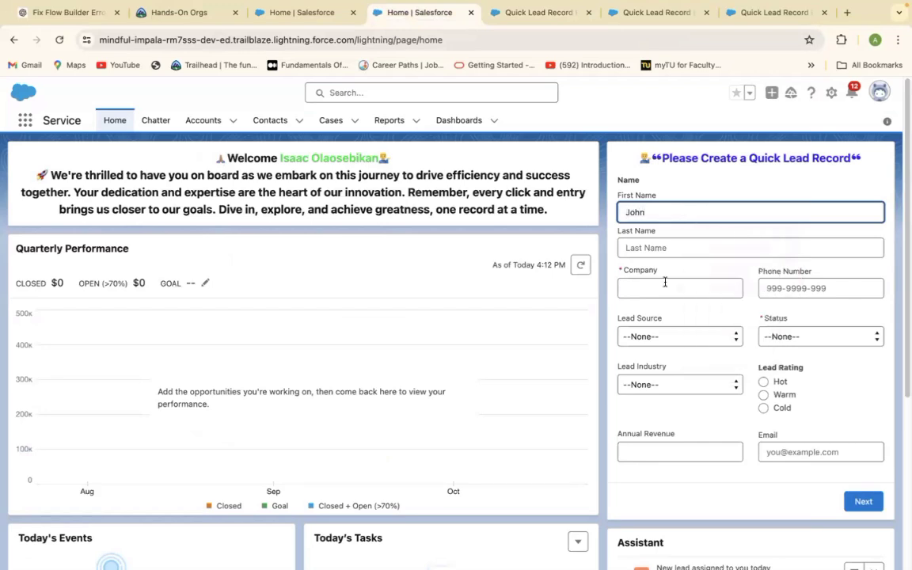
click(656, 247)
text(Pau,l)
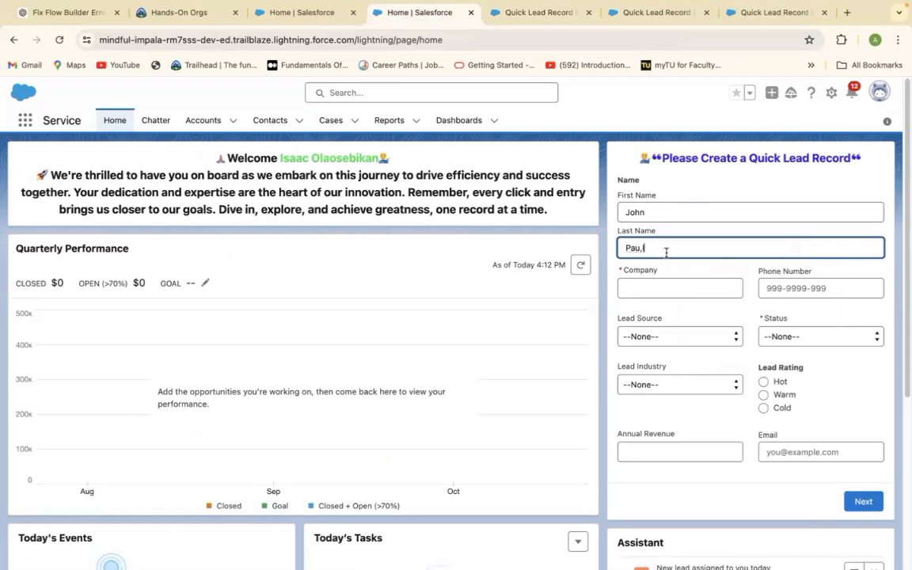
key(BackSpace)
text(l)
Step: Set the lead's company to John LLC and enter the lead's phone number
click(687, 290)
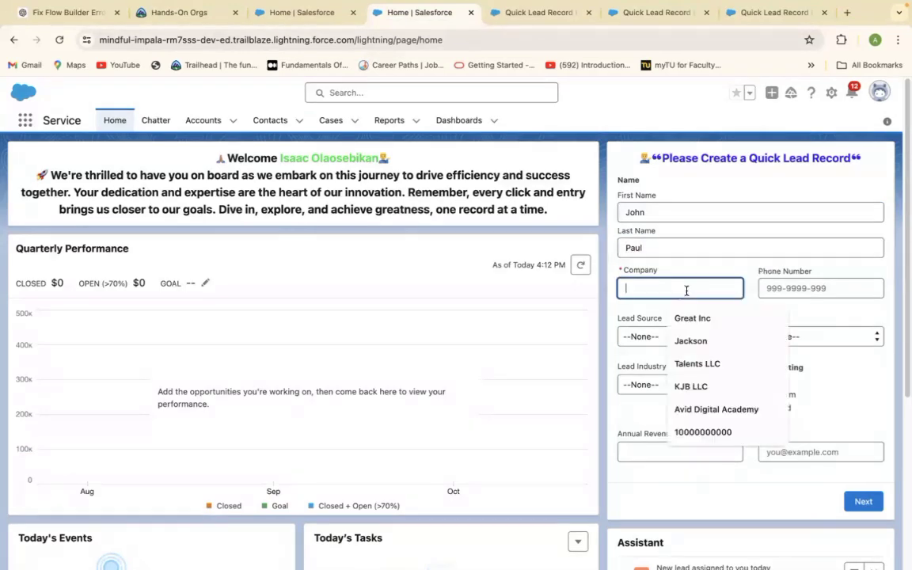
text(John LLC)
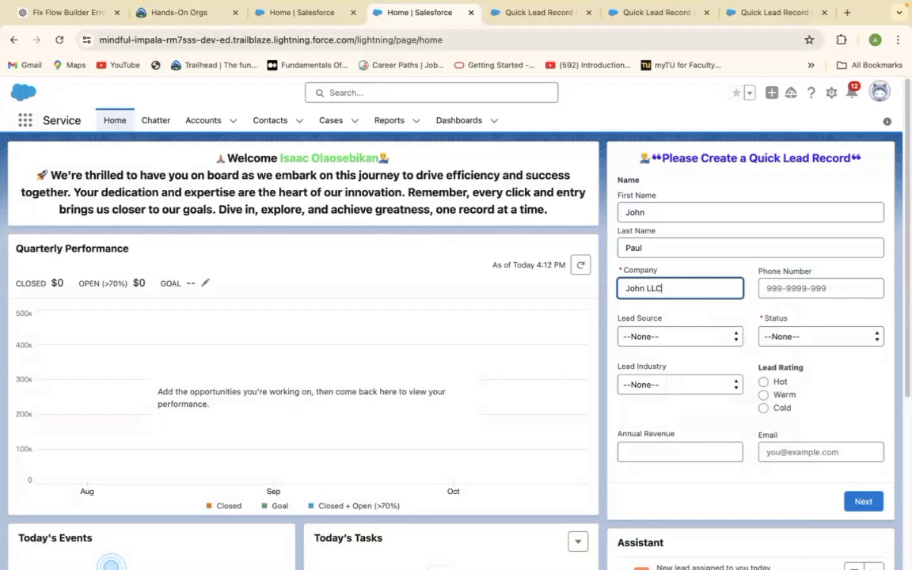
click(786, 290)
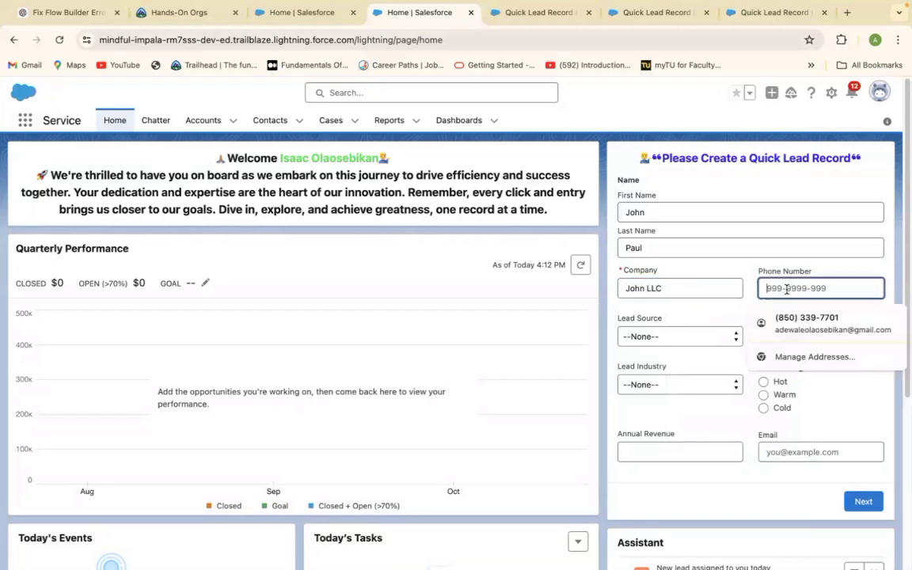
text(909999999)
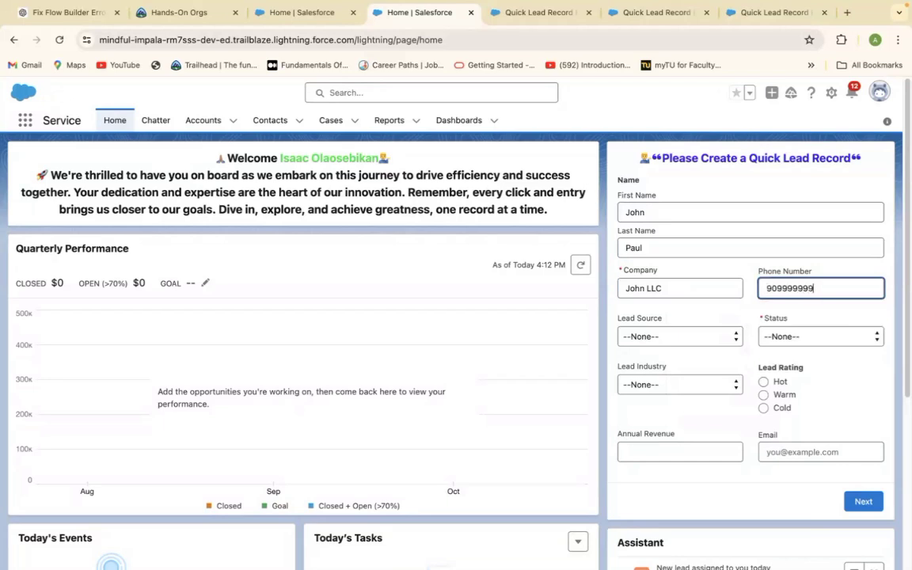
Step: Set the lead's status to Working - Contacted, source to Web and rating to Hot, and submit the form through to its finish
click(840, 336)
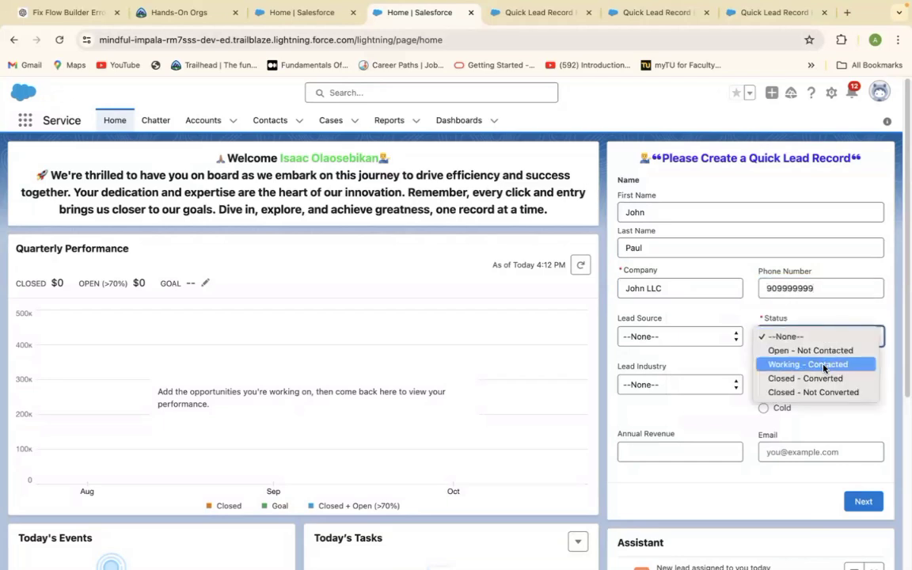
click(801, 364)
click(728, 338)
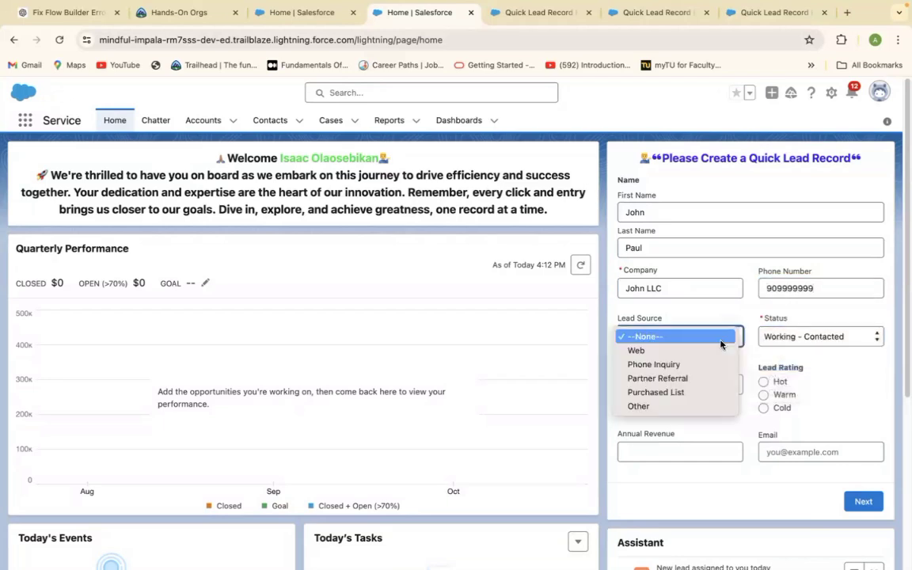
click(667, 351)
click(763, 382)
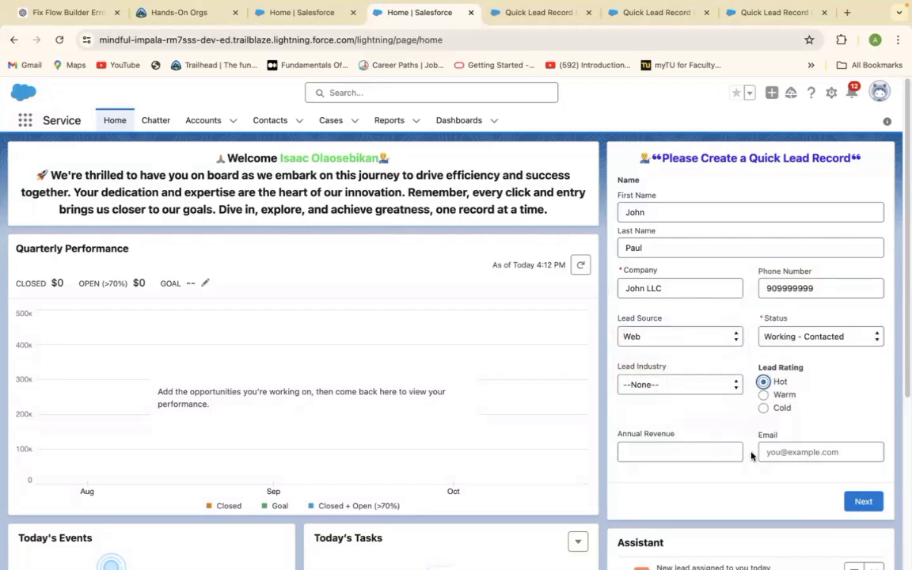
click(865, 502)
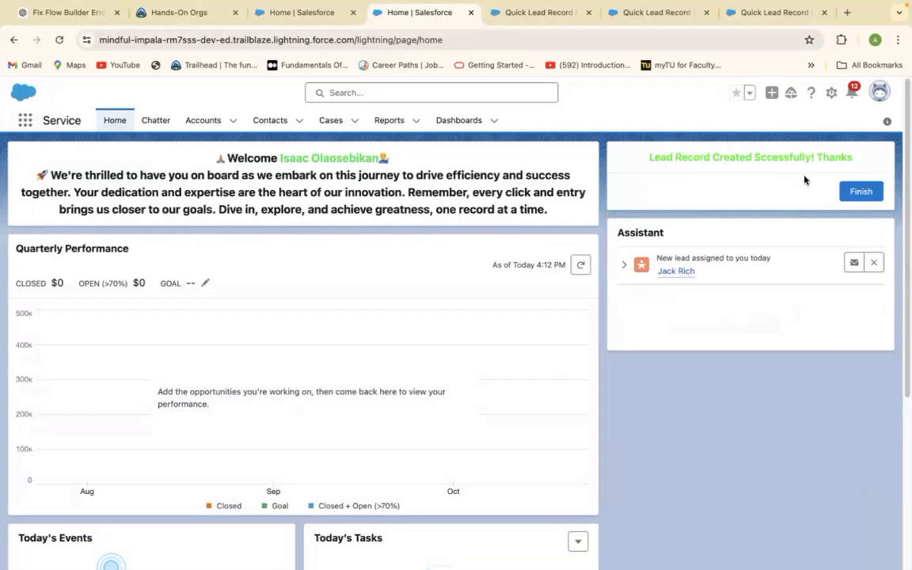
click(868, 192)
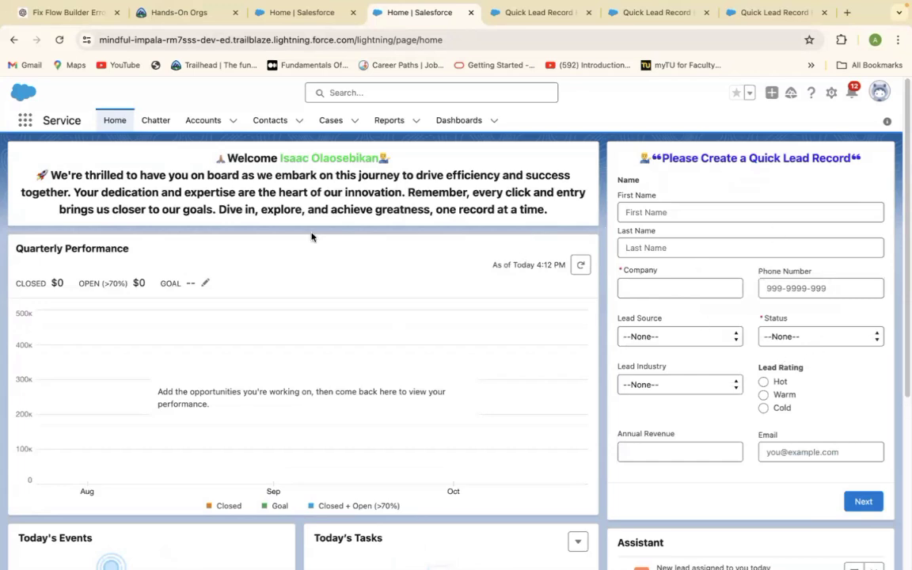
Step: Switch to the Sales app and open the second contact's record in the My Contacts list
click(26, 120)
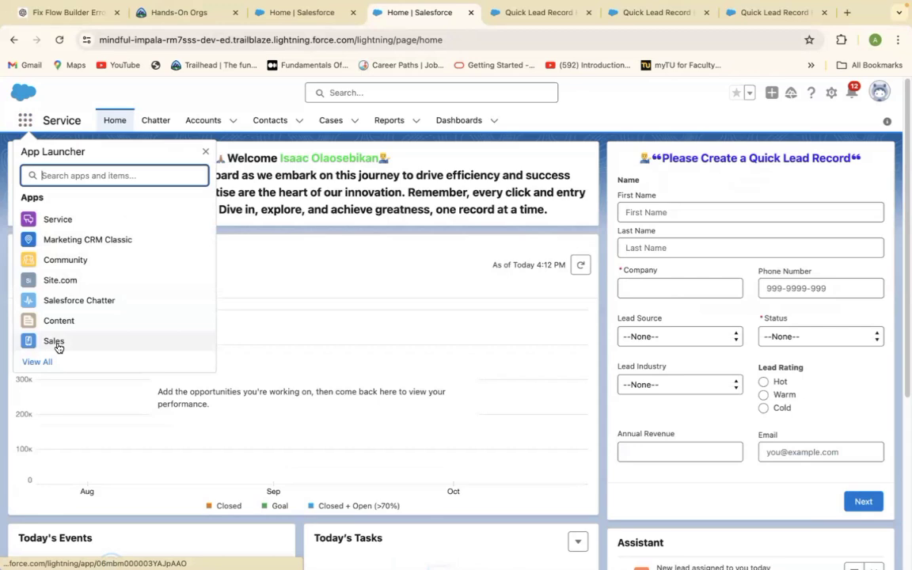
click(54, 341)
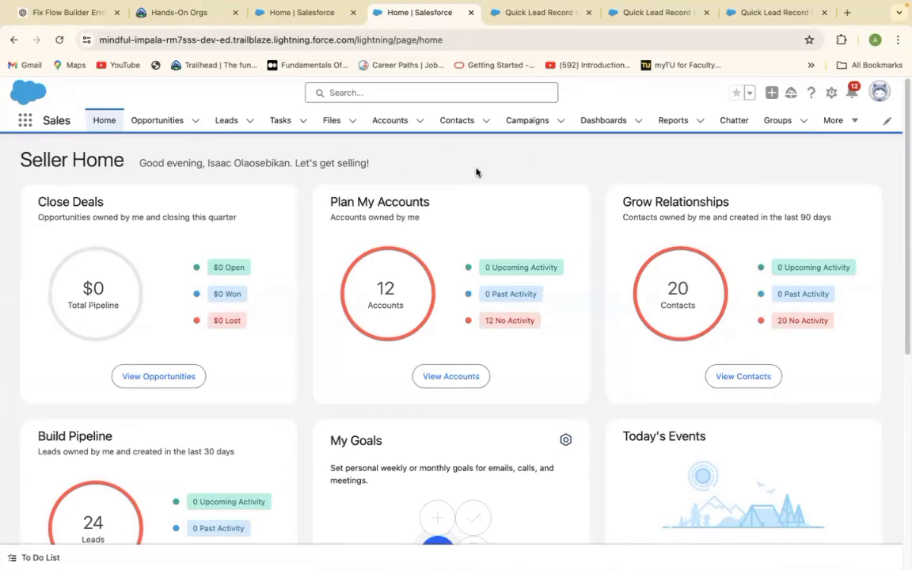
click(448, 121)
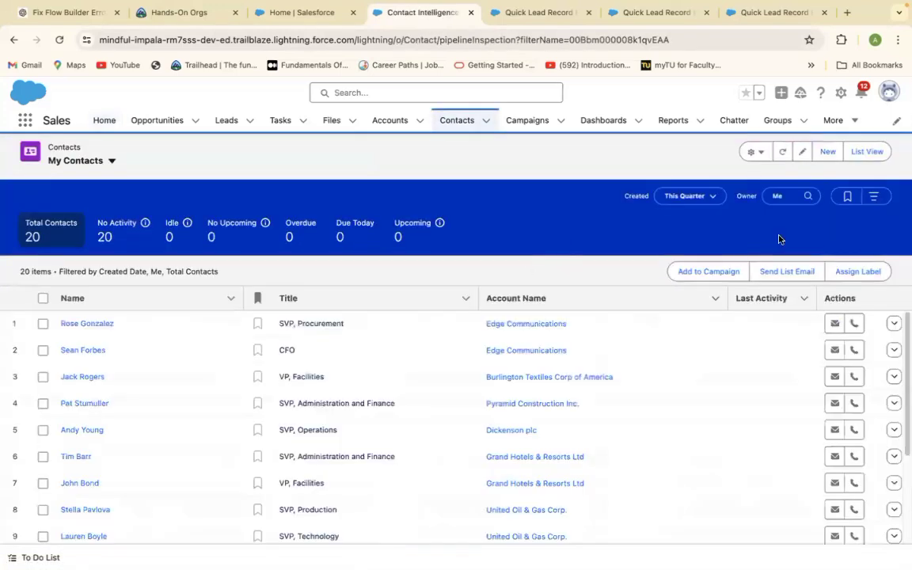
click(840, 94)
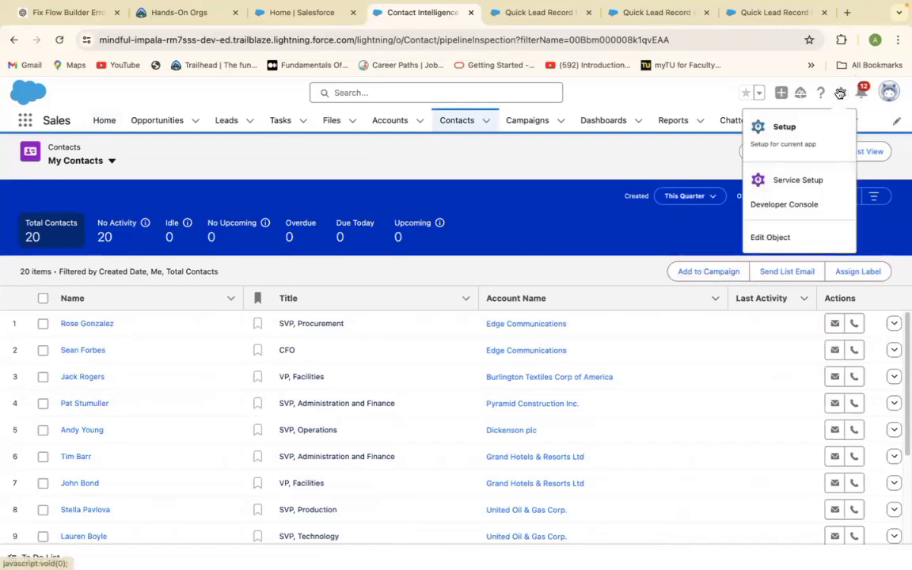
click(570, 174)
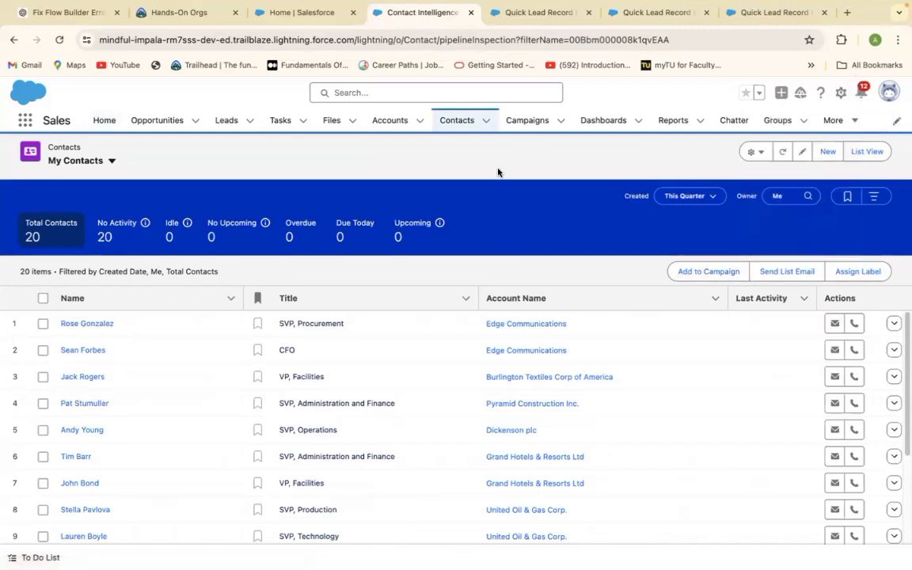
click(110, 354)
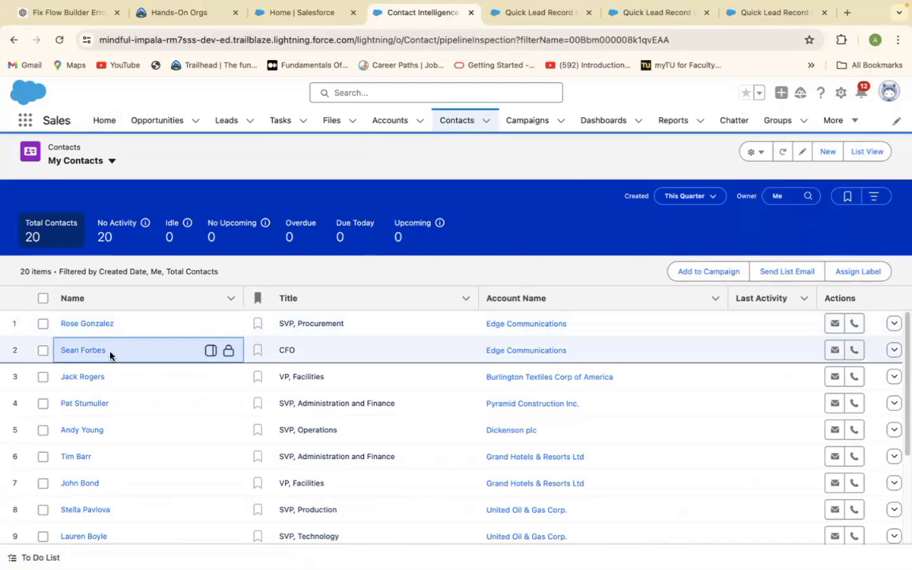
click(83, 350)
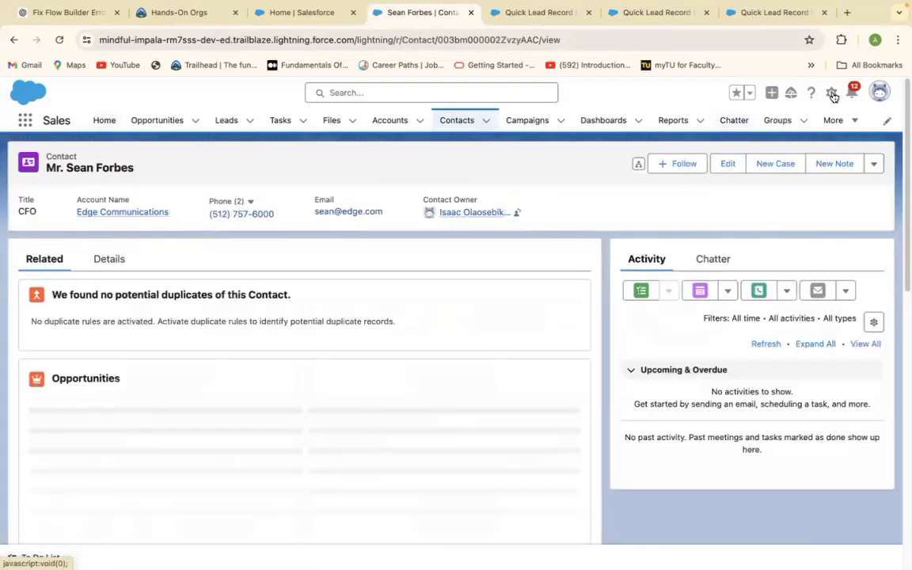
Step: Open the contact's record page for editing in Lightning App Builder and dismiss the introductory messages
click(832, 94)
click(752, 236)
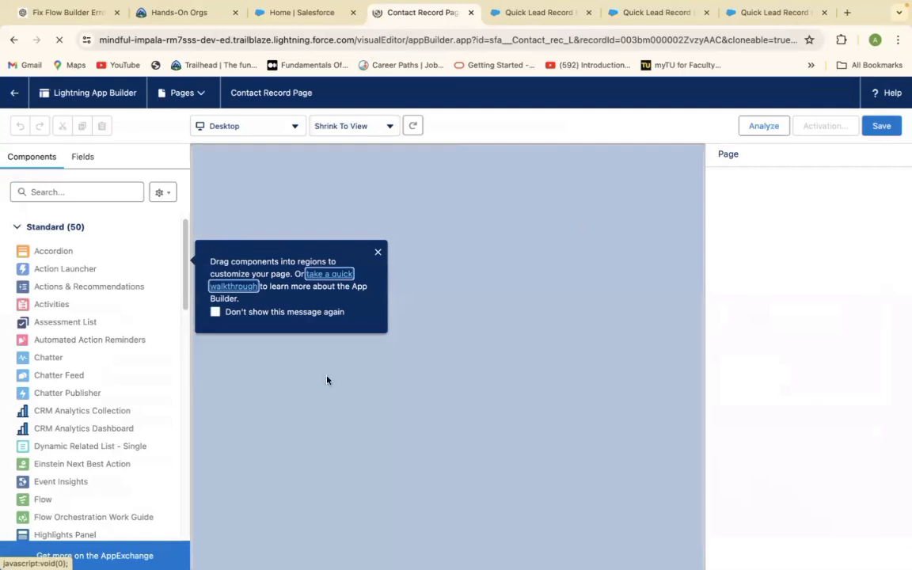
click(379, 254)
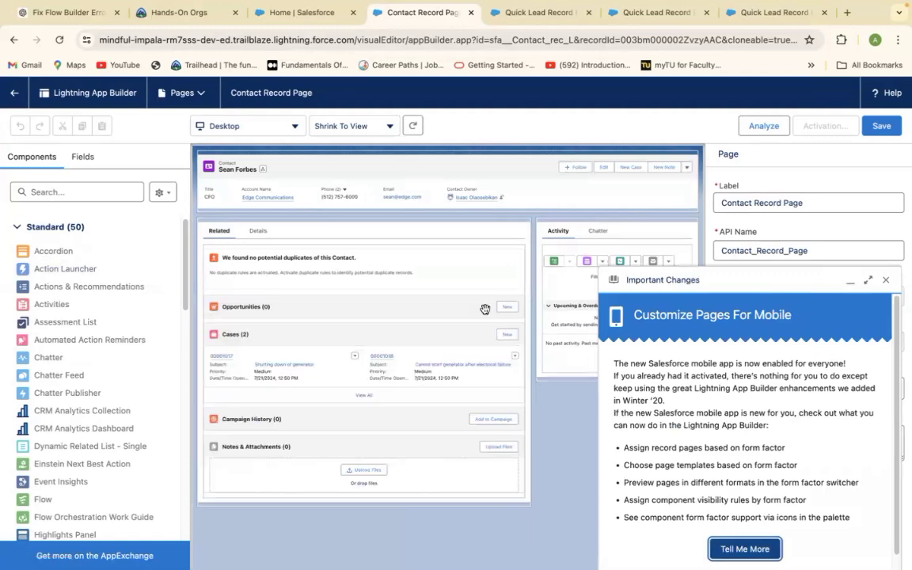
click(886, 281)
Step: Add a Flow component above the Activity section of the Contact Record Page and set it to Quick Lead Record Flow
click(83, 191)
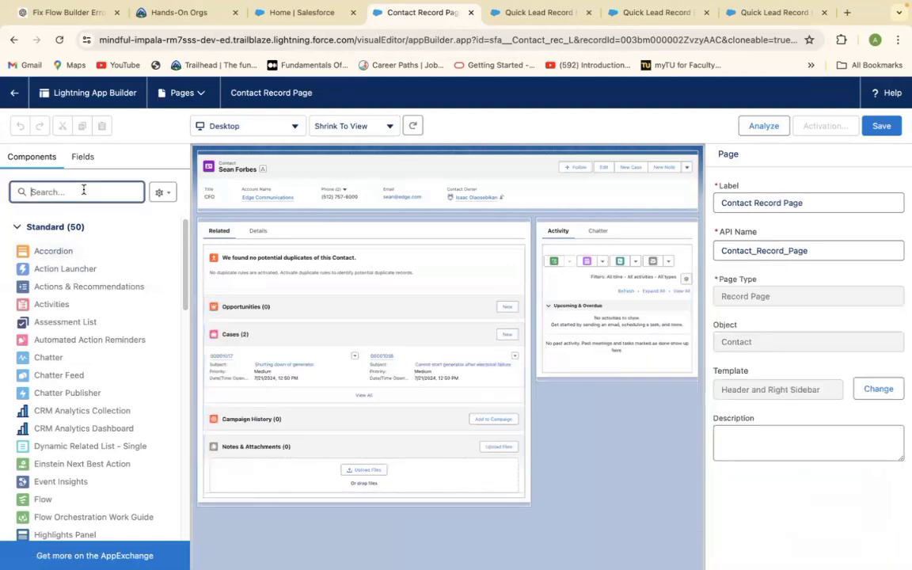
text(Flo)
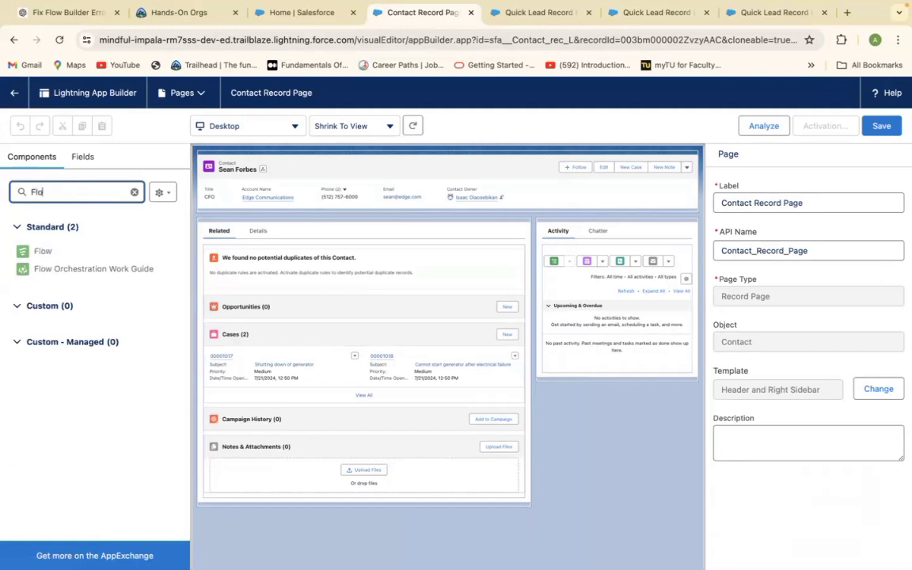
text(w)
drag(63, 253, 550, 231)
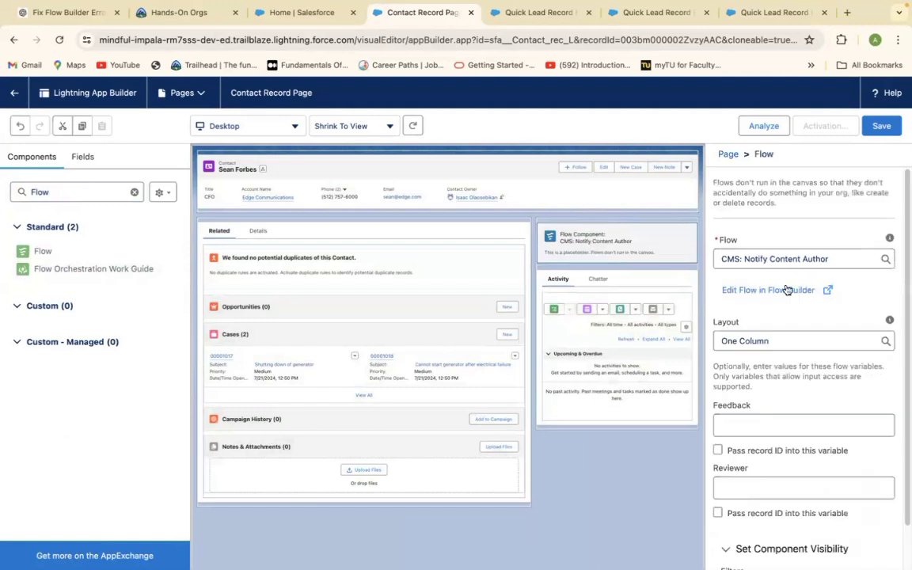
click(878, 259)
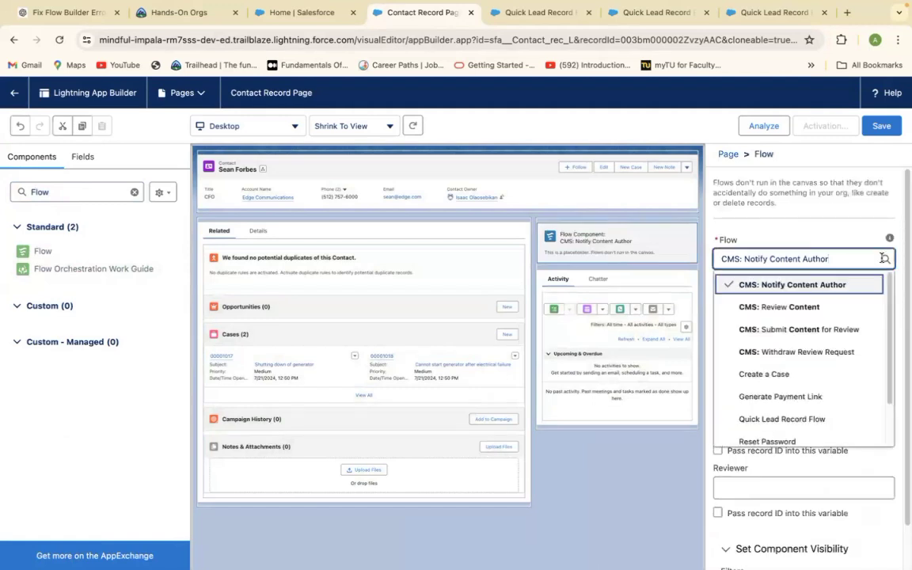
click(814, 420)
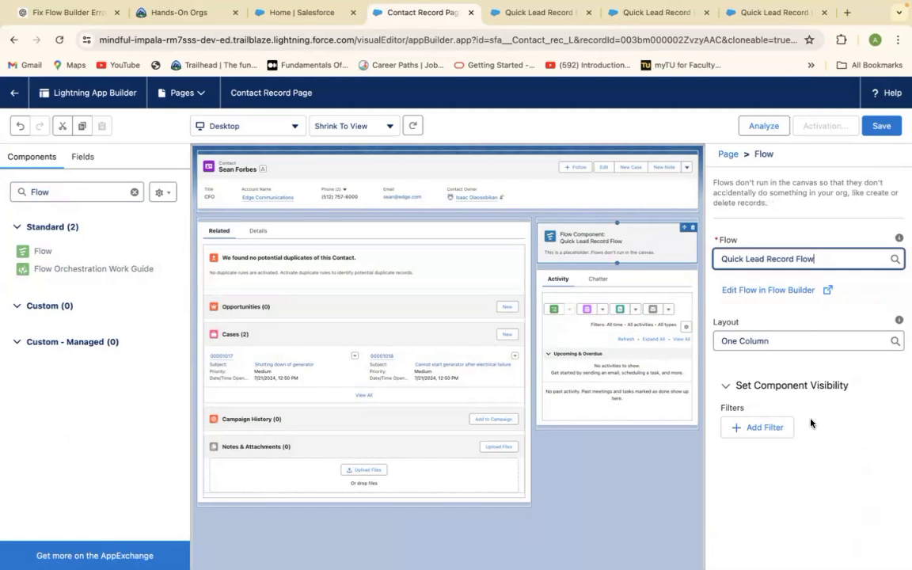
Step: Save the Contact Record Page and activate it as the org default for desktop and phone
click(878, 128)
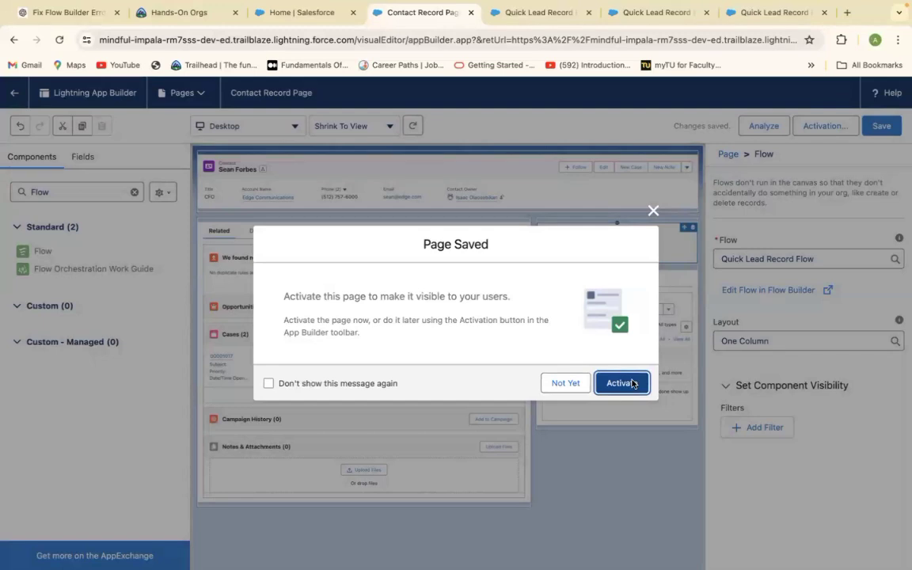
click(632, 383)
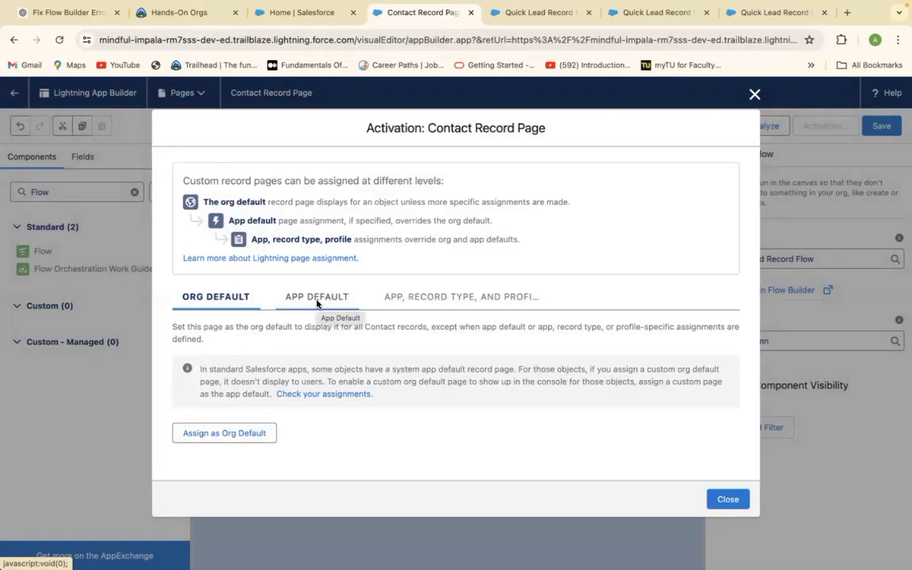
click(218, 435)
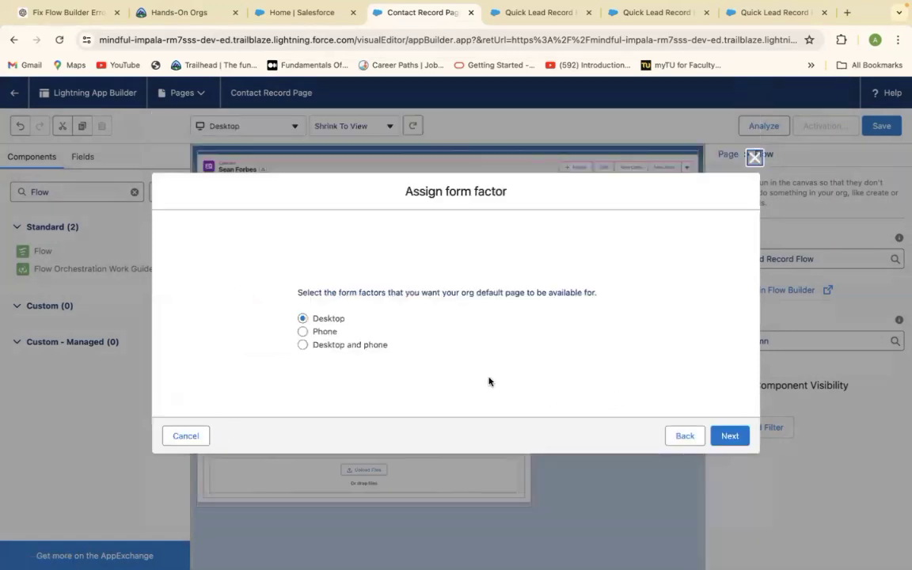
click(303, 345)
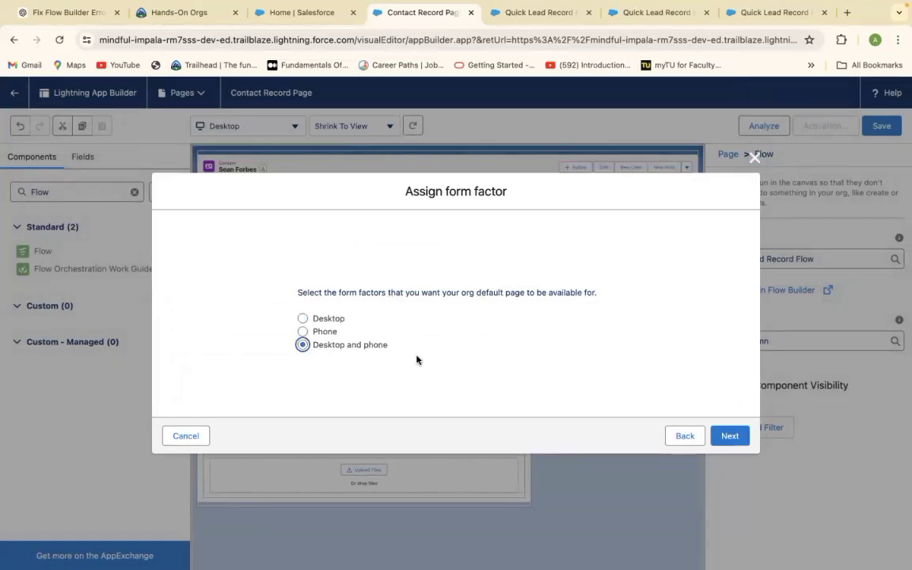
click(738, 434)
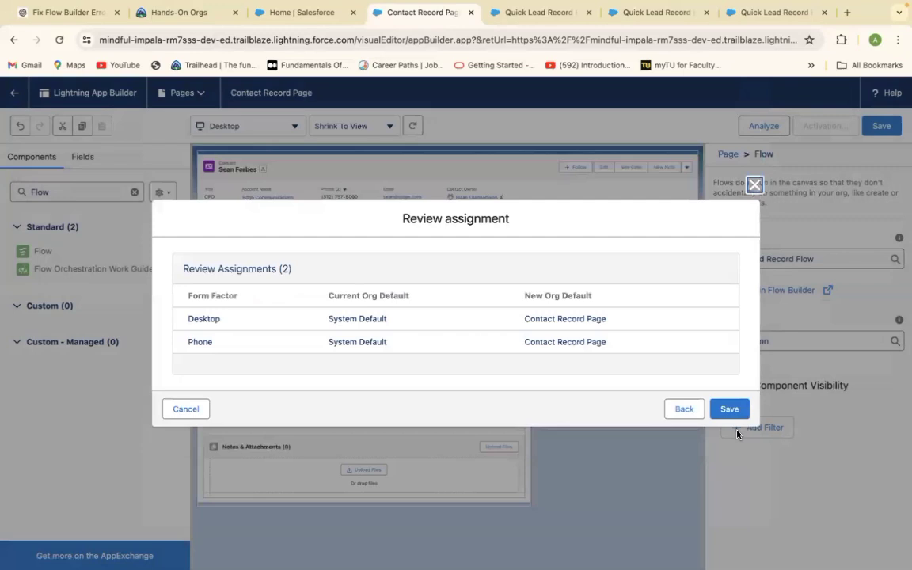
click(731, 409)
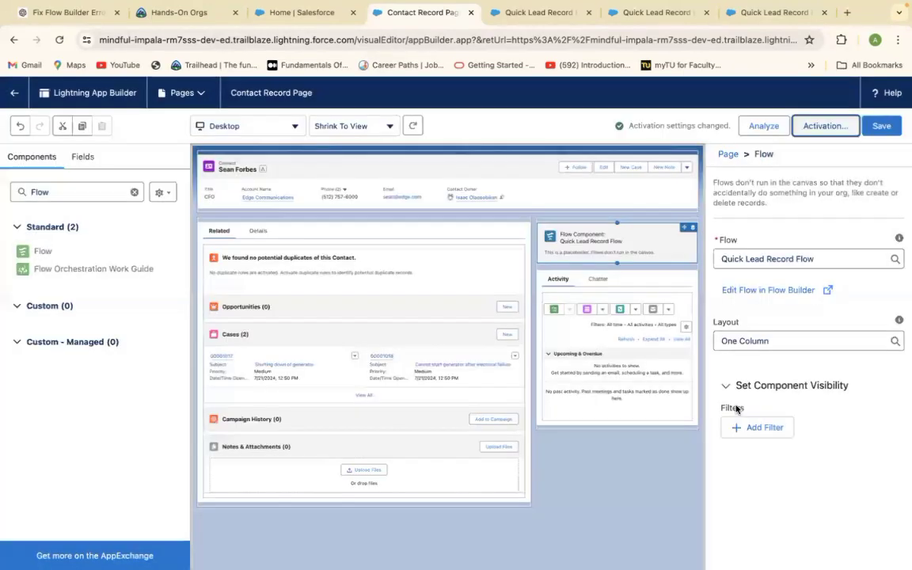
click(881, 126)
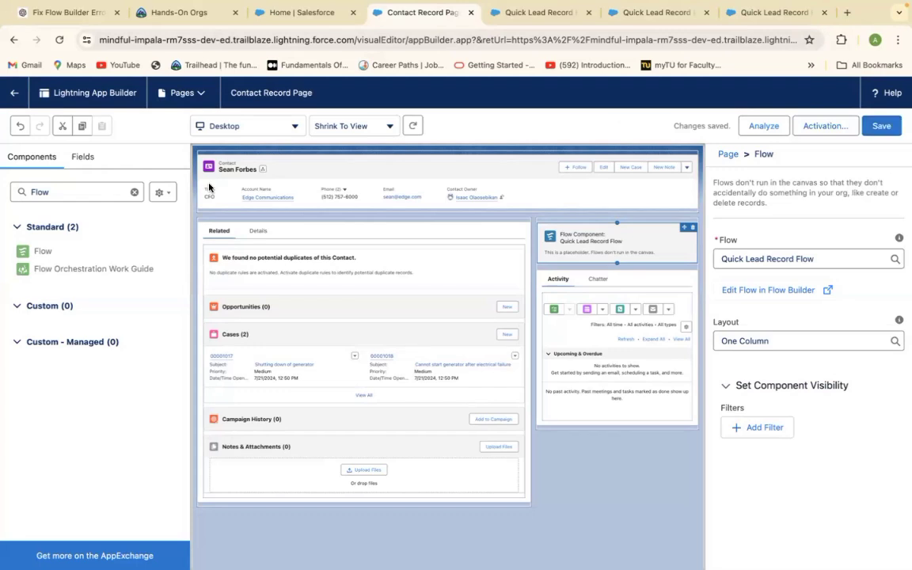
Step: Return to the contact record and examine the placement and fields of the embedded Quick Lead Record form
click(12, 95)
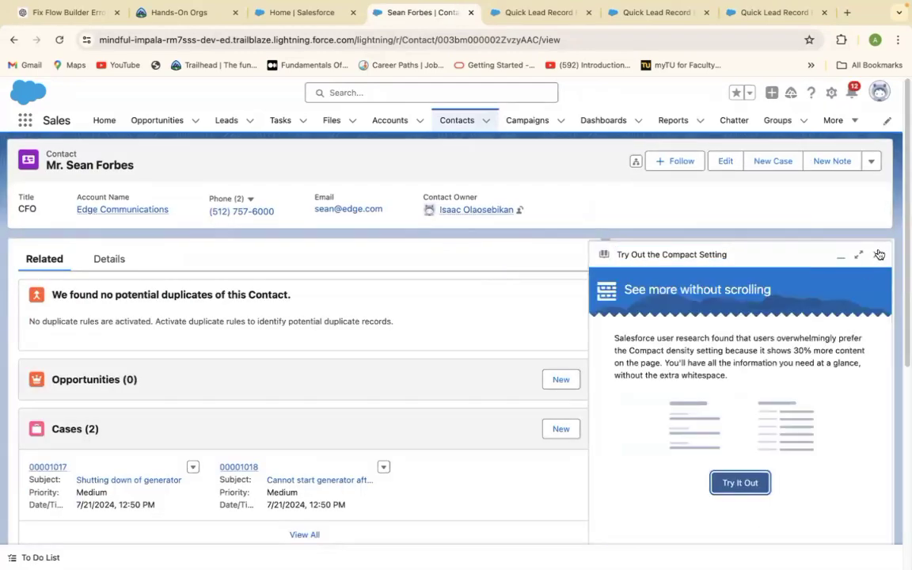
click(877, 253)
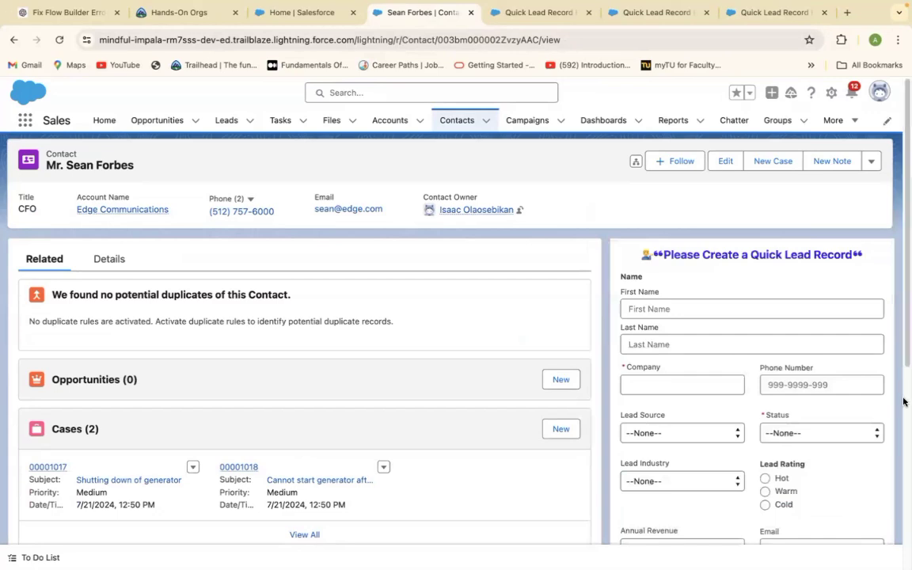
scroll(903, 401, down, 4)
drag(903, 401, 895, 283)
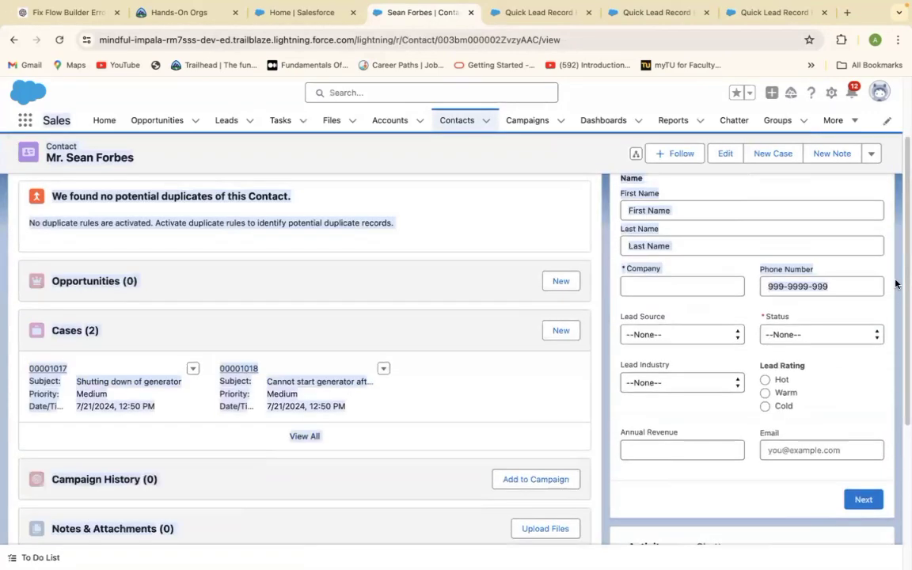
click(599, 382)
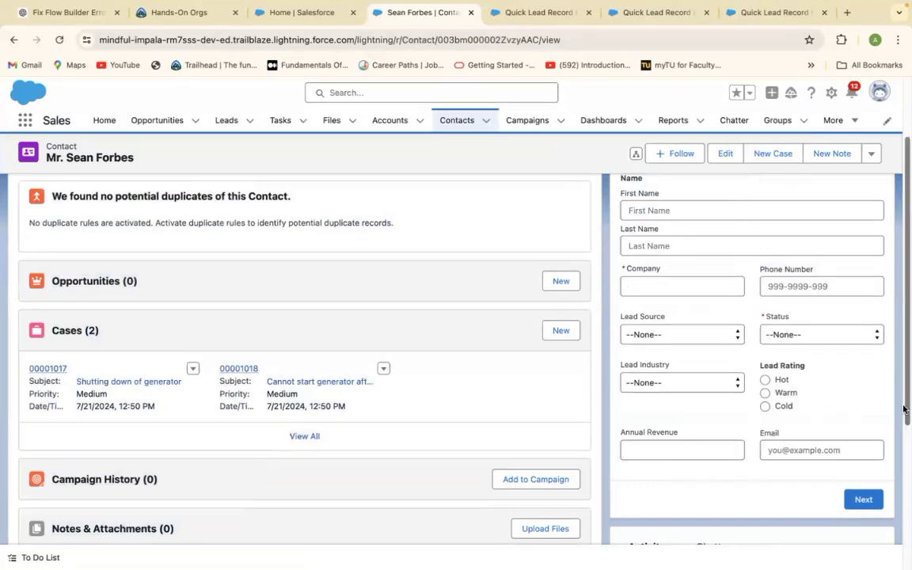
drag(905, 410, 905, 501)
scroll(885, 292, up, 3)
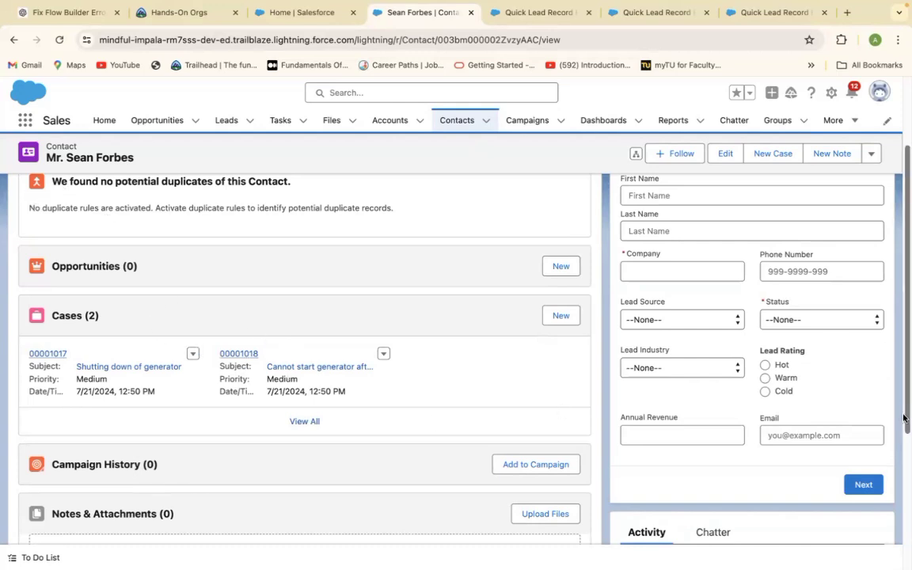
scroll(895, 311, down, 3)
scroll(896, 311, up, 3)
scroll(892, 262, up, 1)
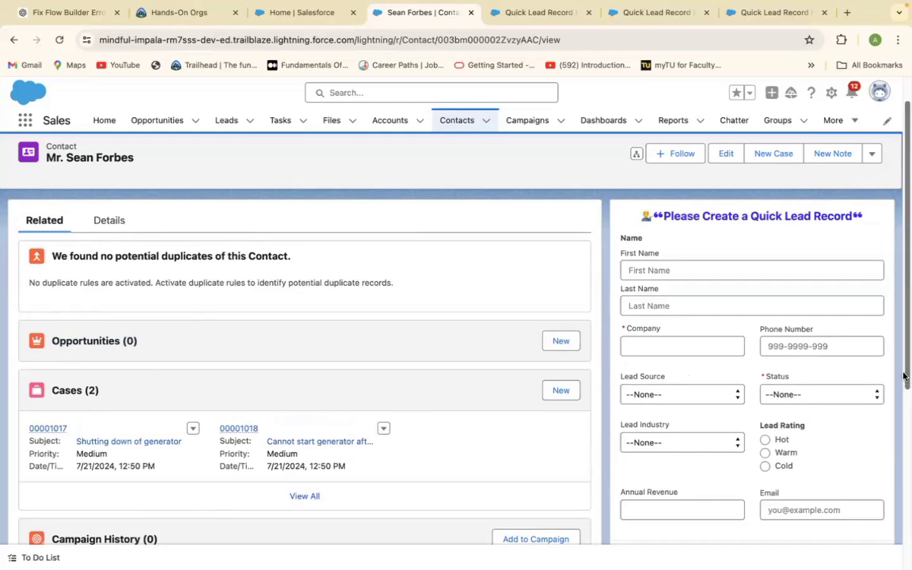
click(903, 433)
drag(903, 429, 896, 342)
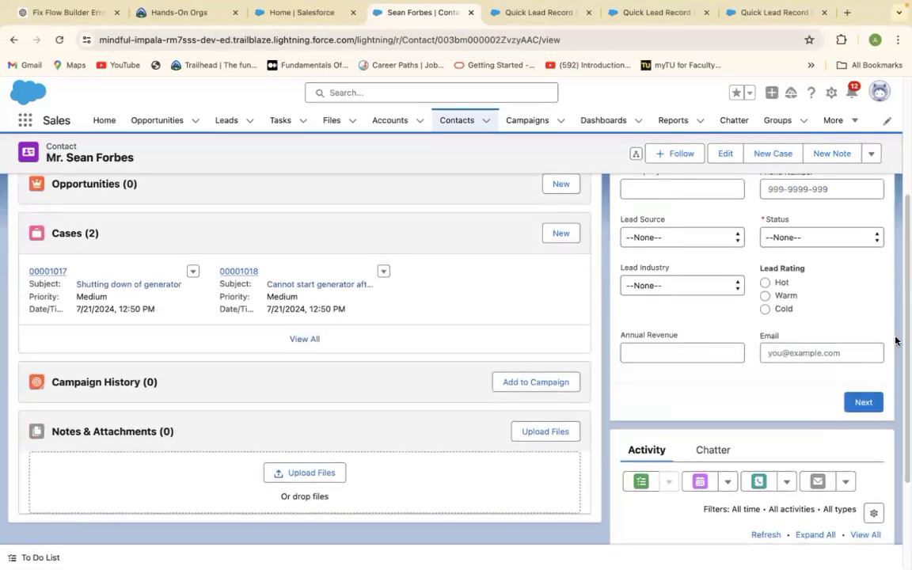
drag(903, 387, 903, 290)
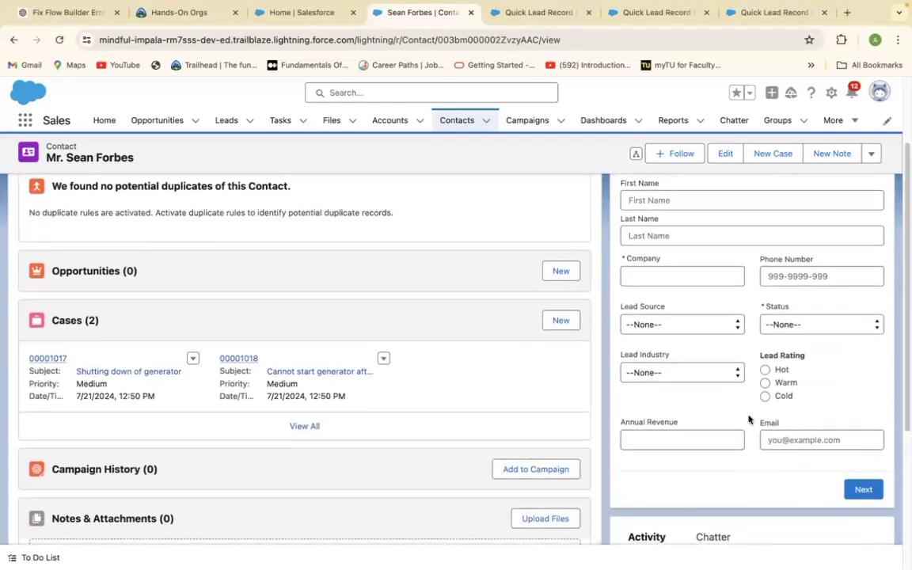
Step: Enter the lead's first and last name in the embedded Quick Lead Record form
click(665, 202)
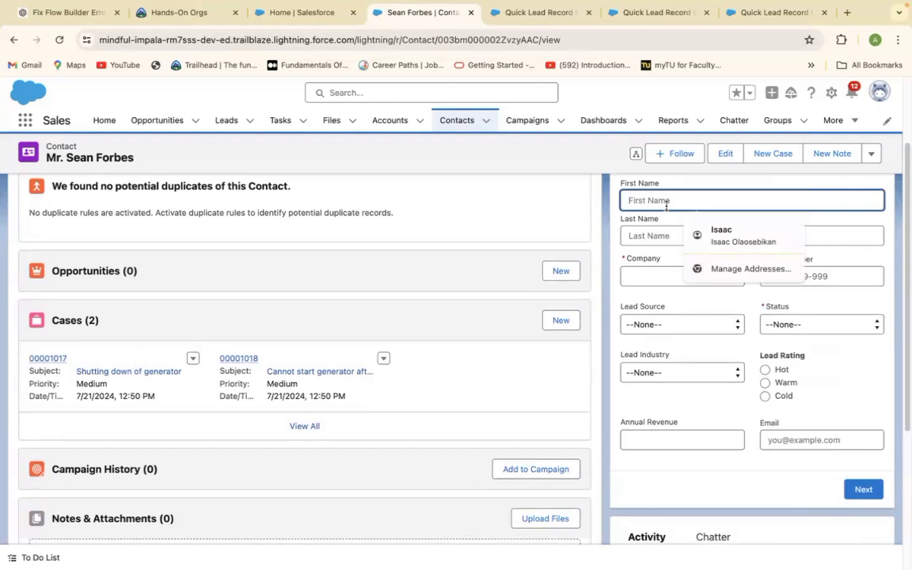
text(Bob)
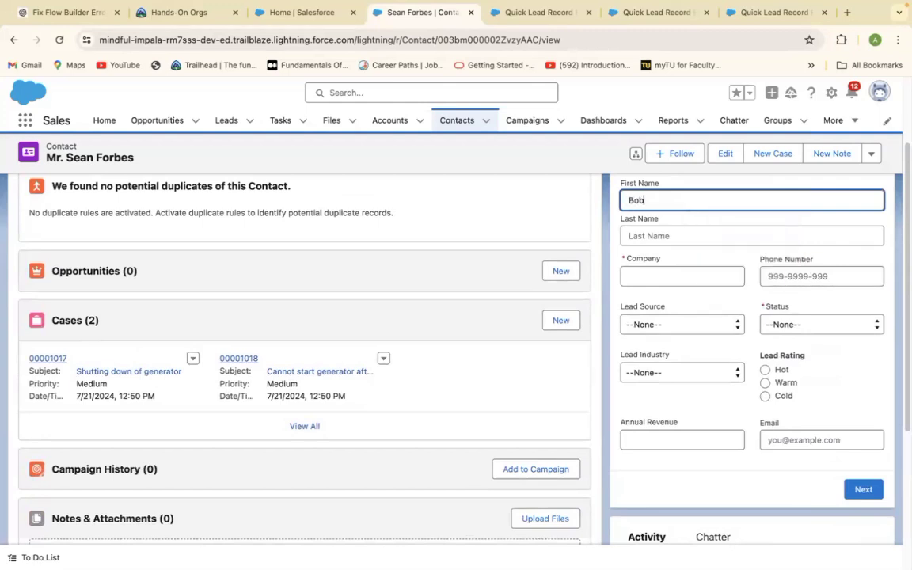
click(649, 237)
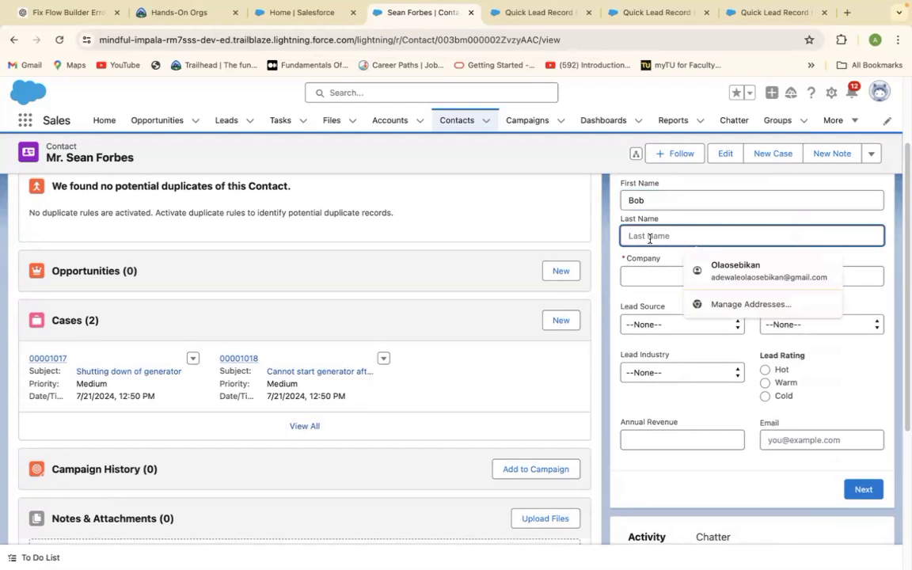
text(Jerry)
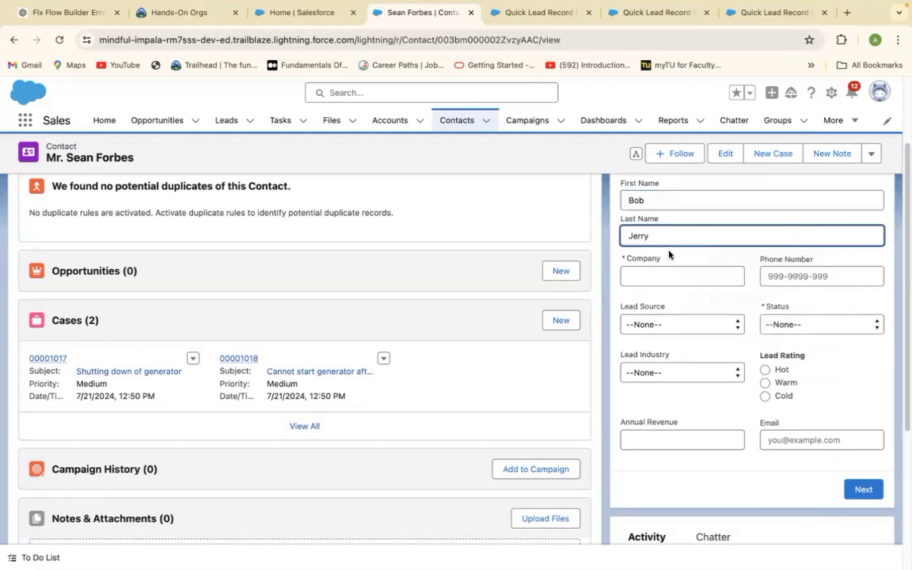
Step: Set the lead's company to Jerry LLC and enter a phone number
click(641, 273)
text(B)
key(BackSpace)
text(Jerery)
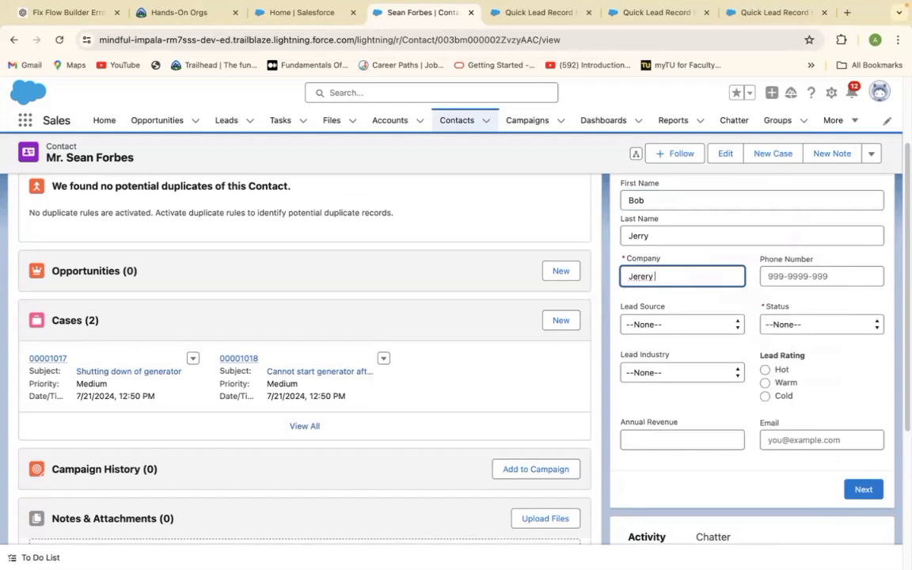
key(BackSpace)
click(791, 276)
text(9999999)
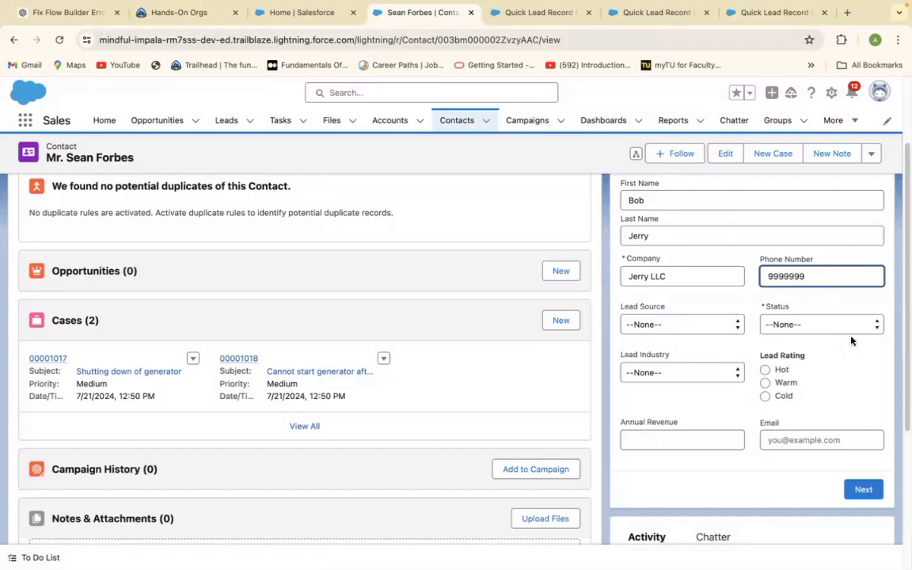
Step: Set the lead's status to Closed - Converted, industry to Apparel and lead source to Phone Inquiry
click(847, 324)
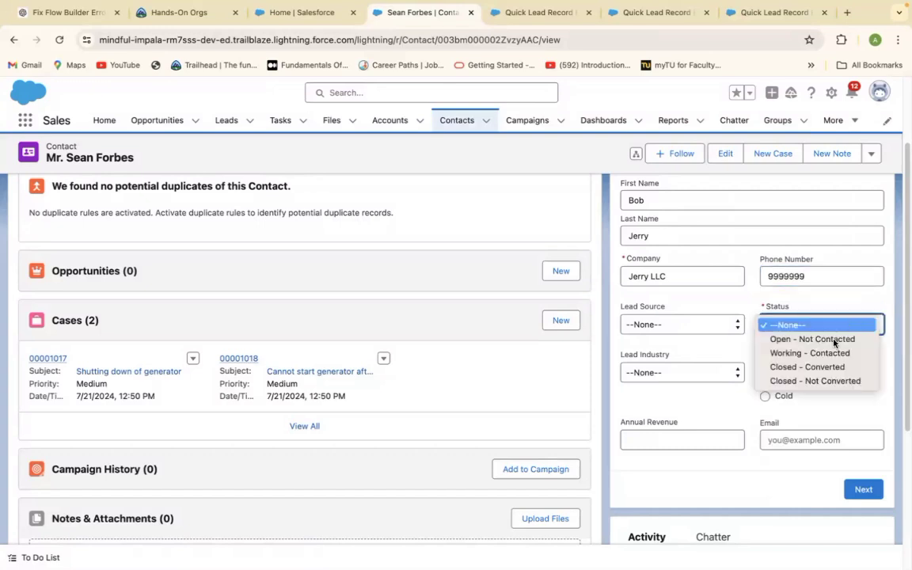
click(830, 367)
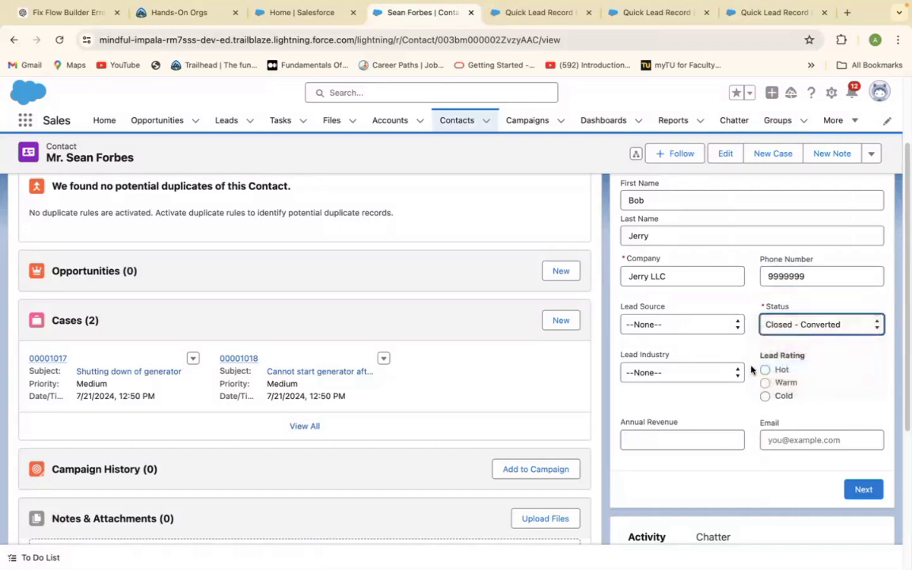
click(683, 366)
click(657, 400)
click(679, 326)
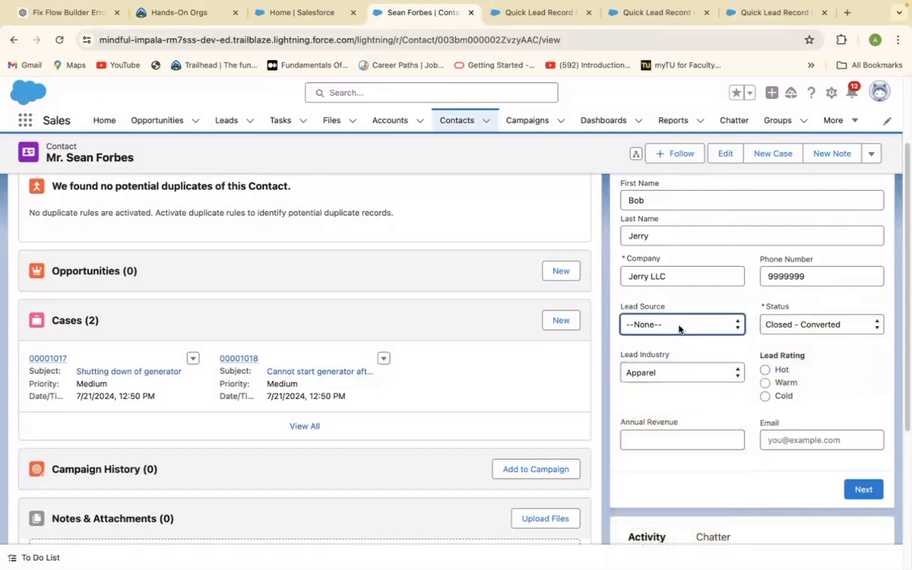
click(678, 326)
click(671, 353)
Step: Extend the phone number to ten digits, rate the lead Hot and submit the lead form
click(810, 275)
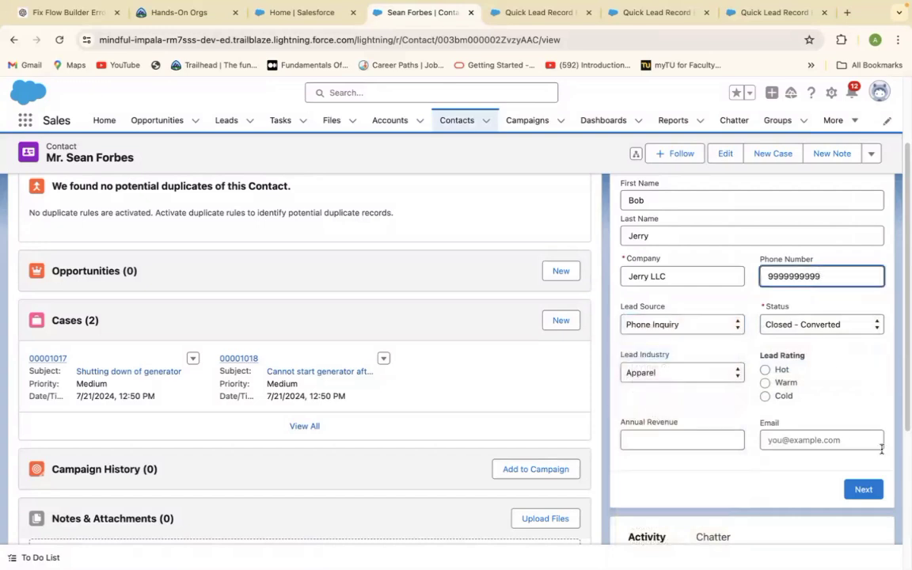
click(765, 370)
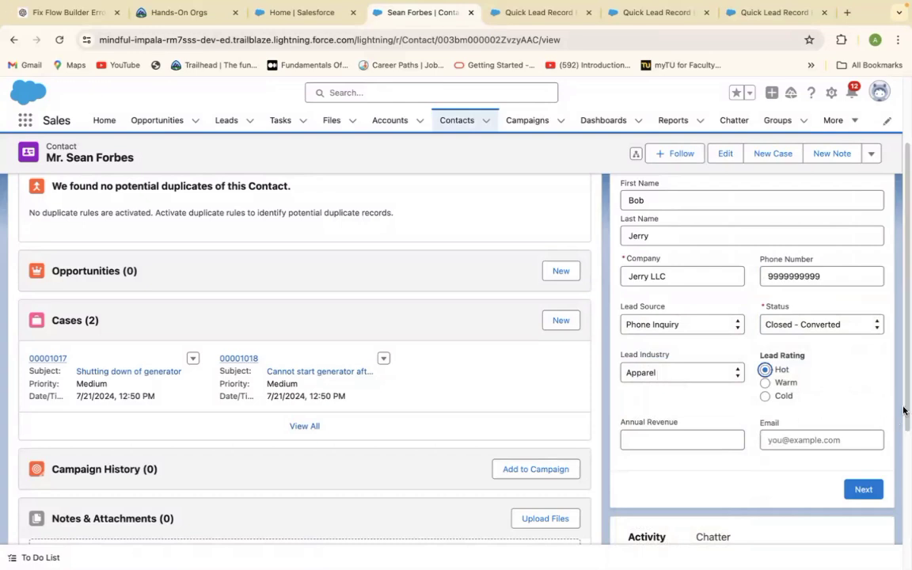
click(864, 489)
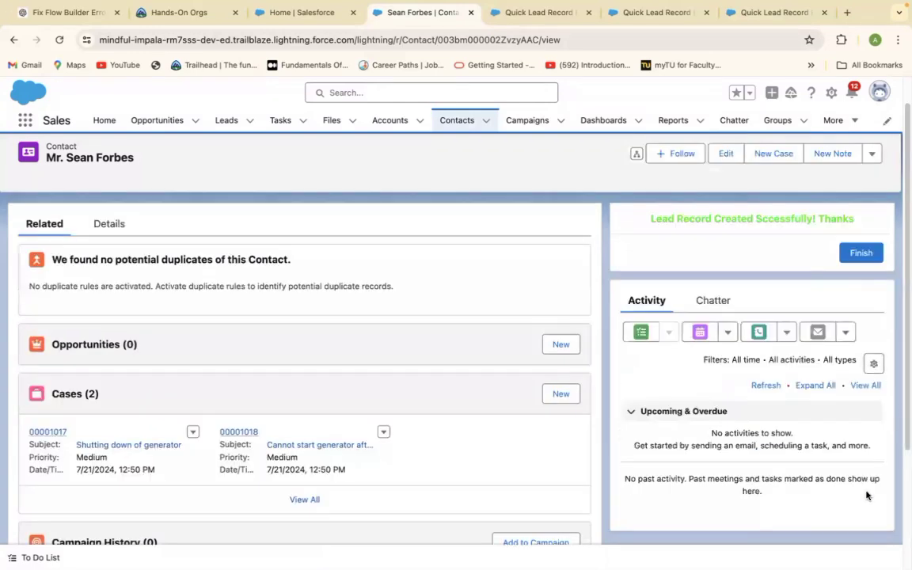